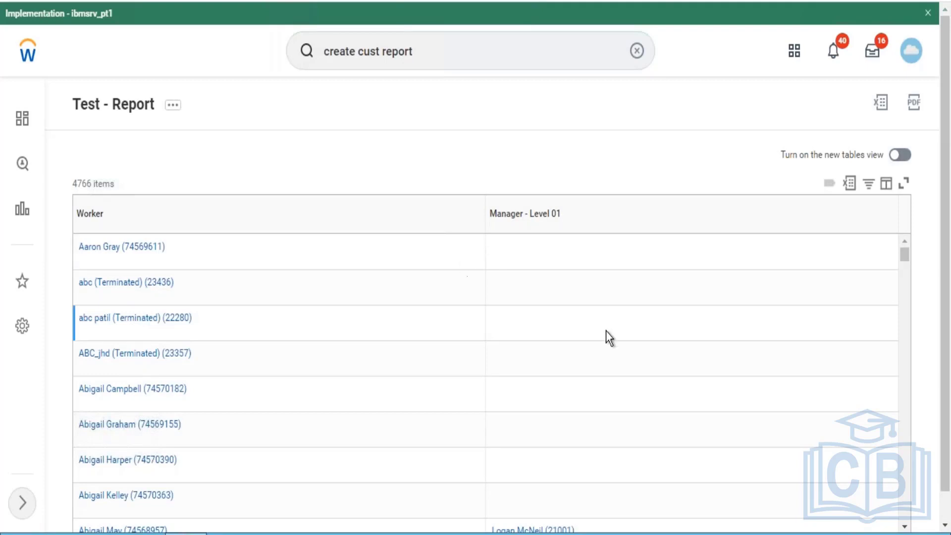
- Open the Test - Report custom report definition for editing
left_click(633, 218)
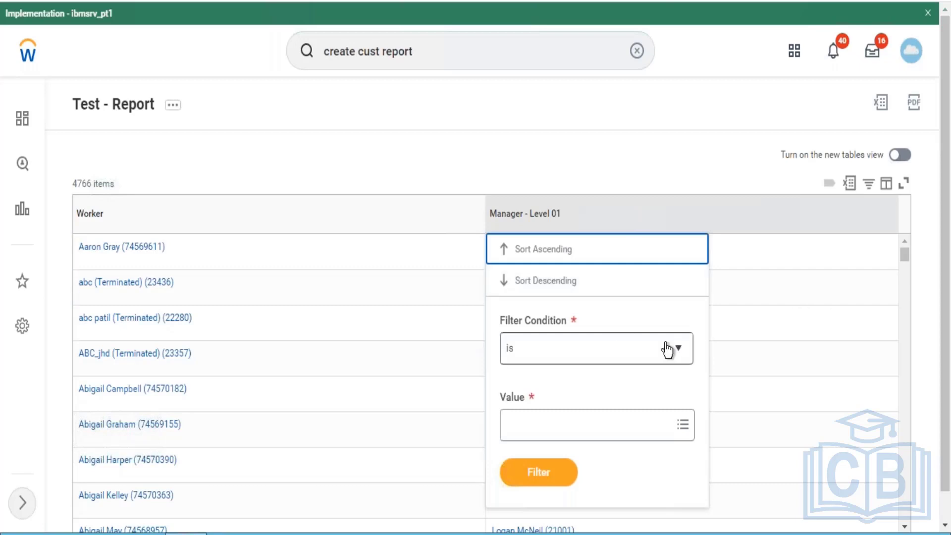
left_click(596, 432)
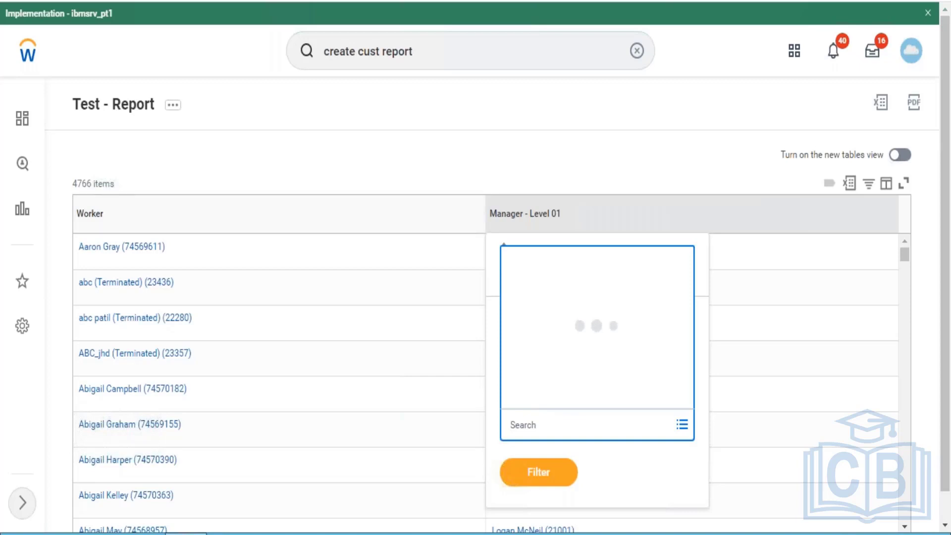
left_click(172, 105)
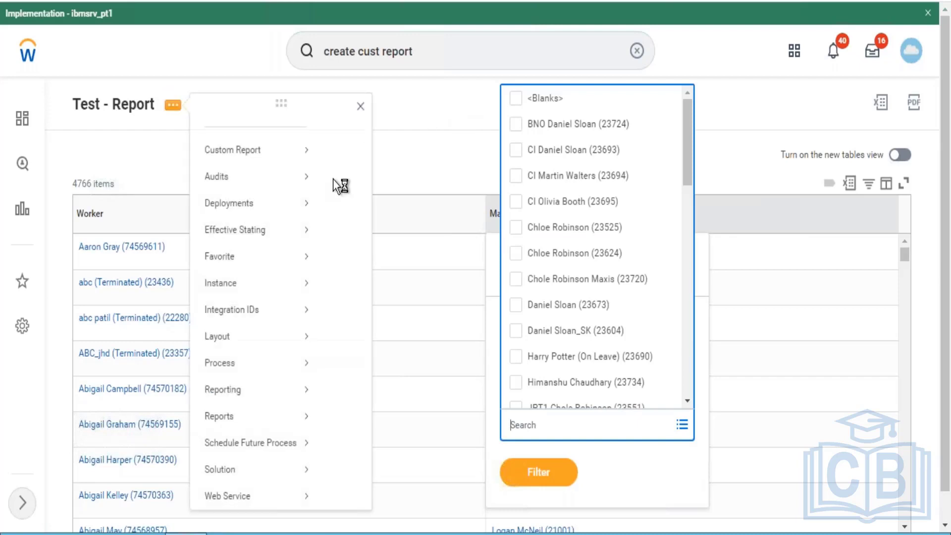
mouse_move(211, 149)
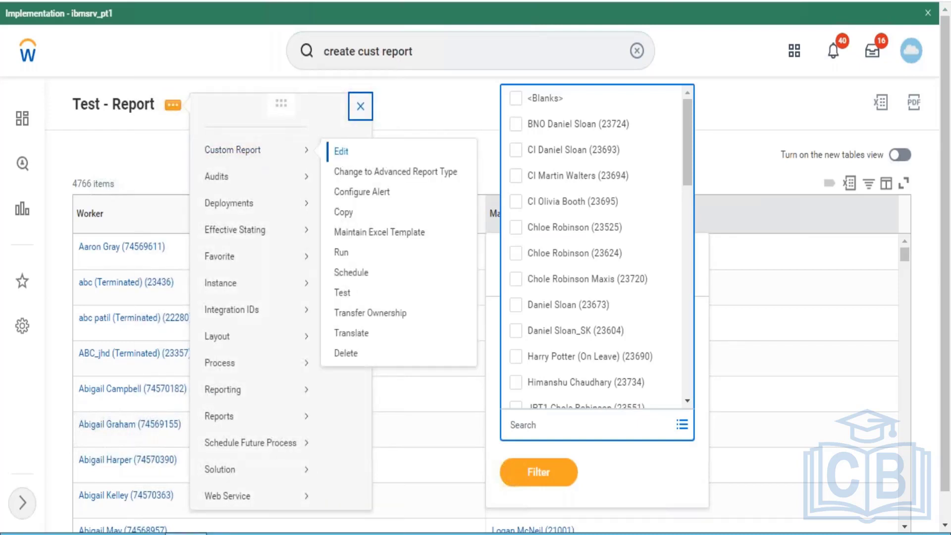
left_click(340, 151)
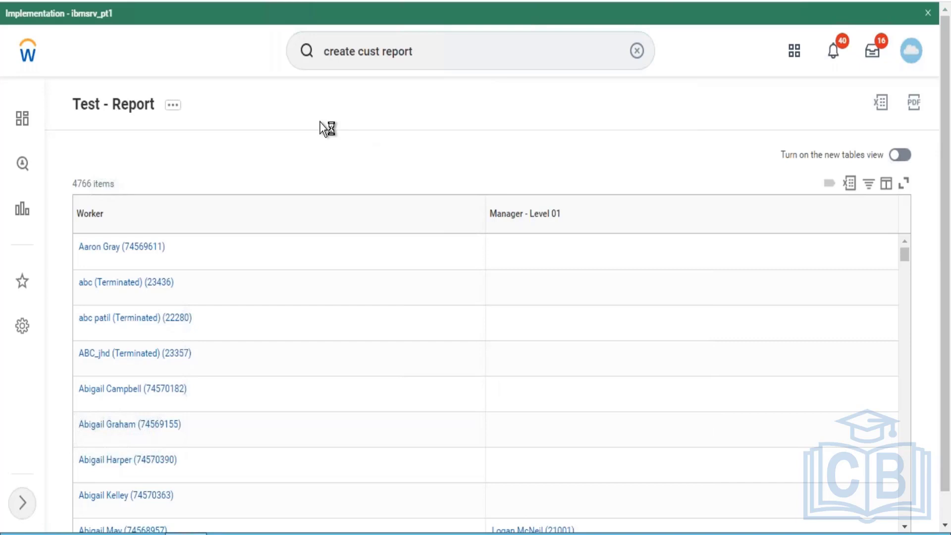
left_click(173, 106)
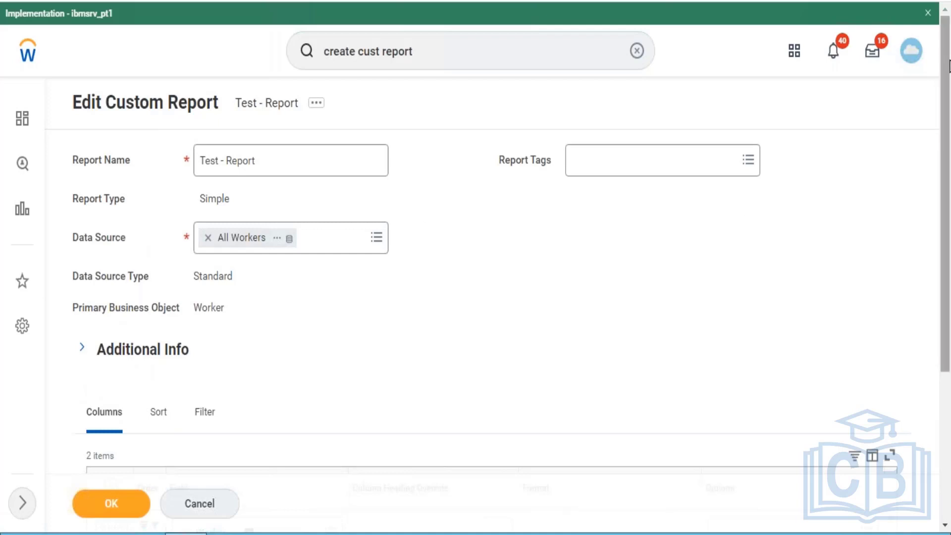
- Add an empty condition row to the report definition's filter on instances
scroll(946, 82, "down", 4)
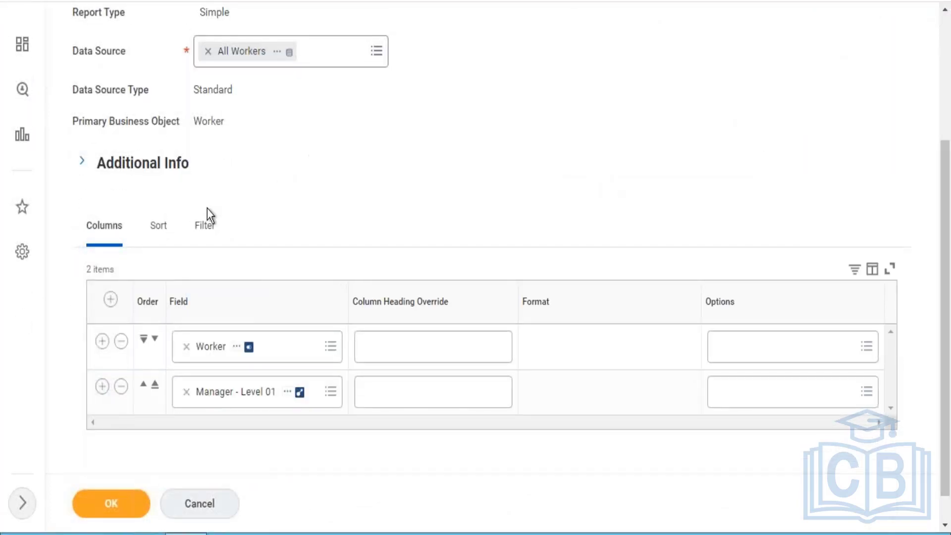
left_click(206, 228)
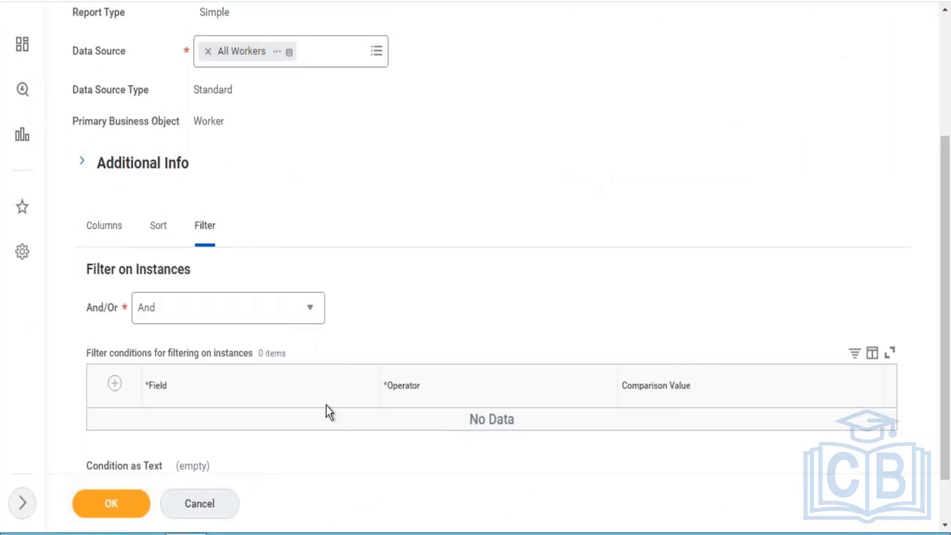
left_click(114, 385)
- Try Worker Status as the filter condition's field and check its frequently used operators, clearing the field again
left_click(437, 438)
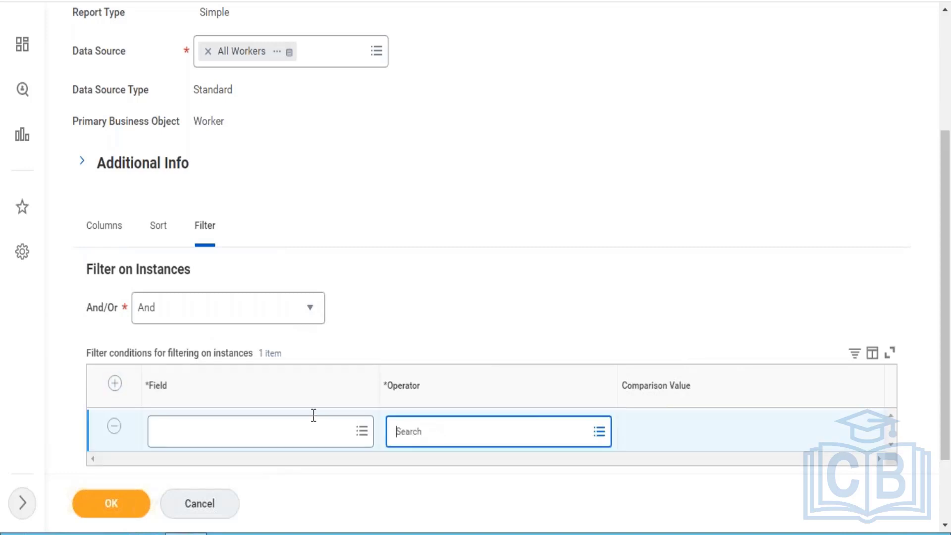
left_click(271, 437)
type("worker")
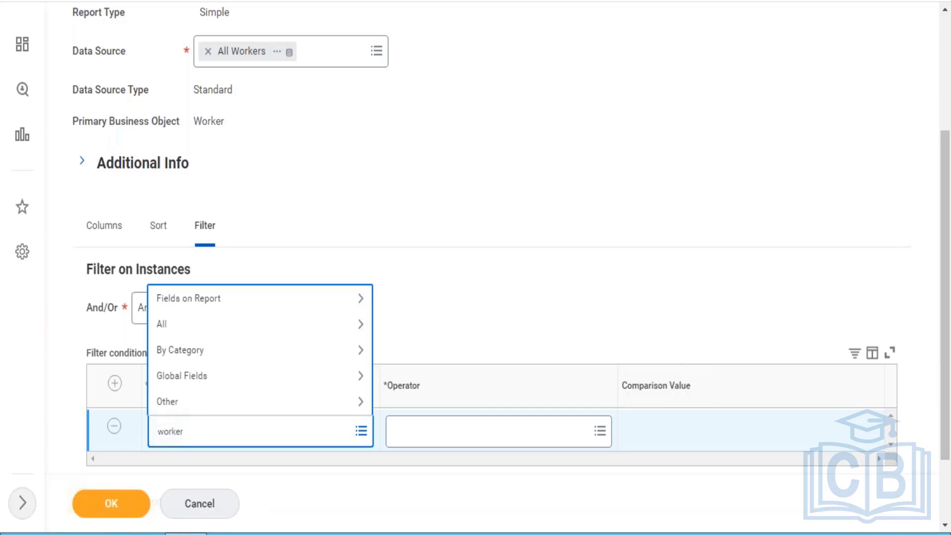
type("status")
key("Return")
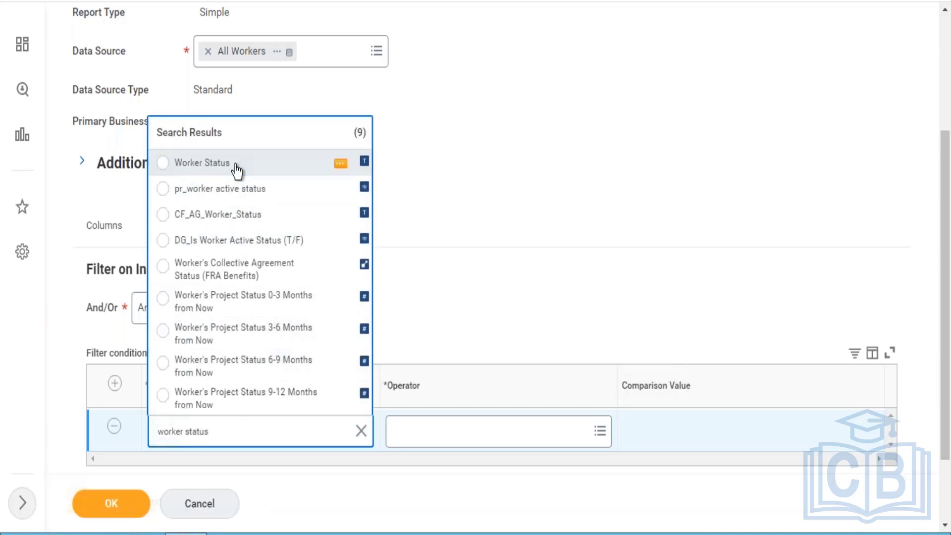
left_click(236, 168)
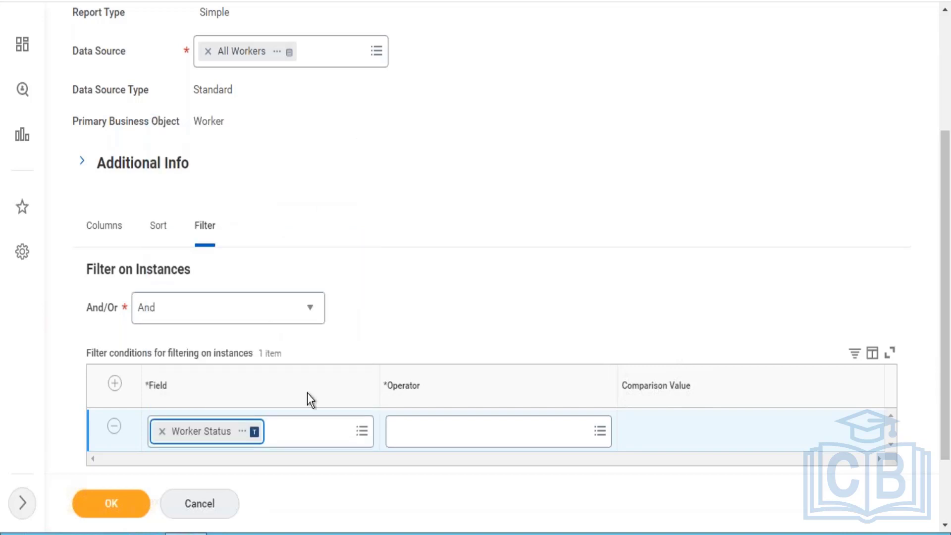
left_click(429, 438)
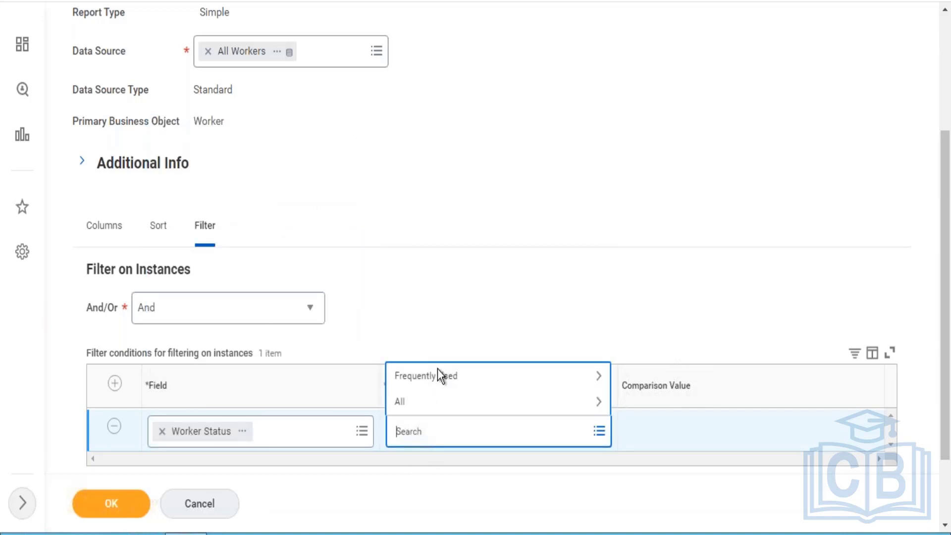
left_click(440, 374)
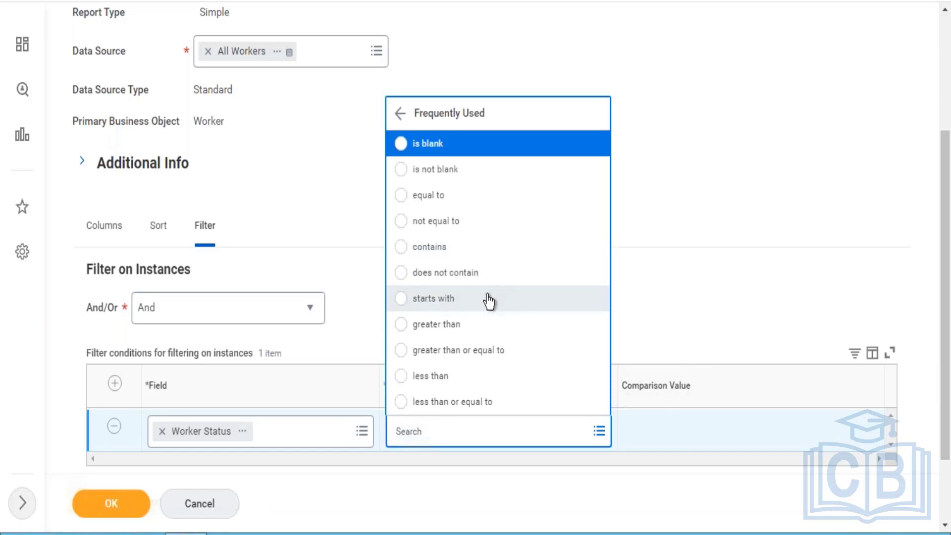
left_click(162, 430)
left_click(162, 431)
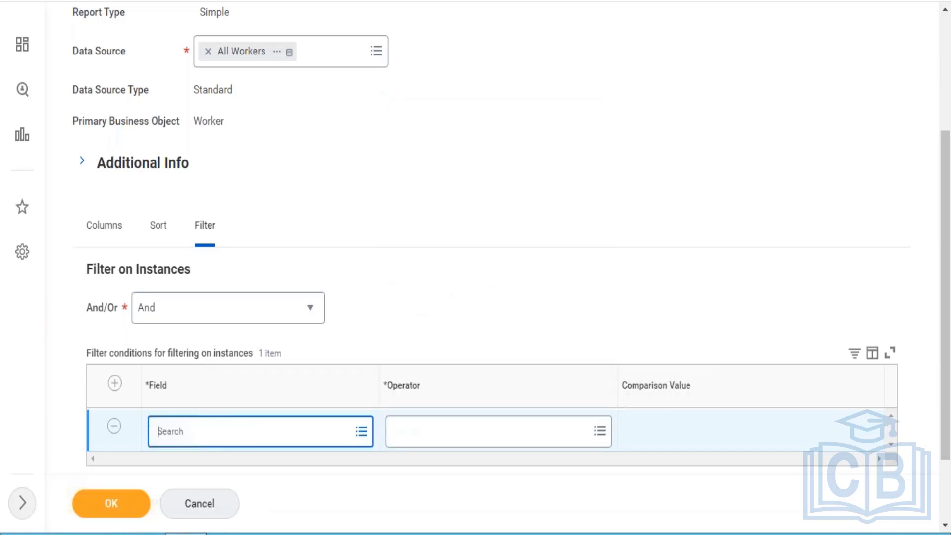
- Define the filter condition as Active Status, equal to, with the comparison value checked
type("active status")
key("Return")
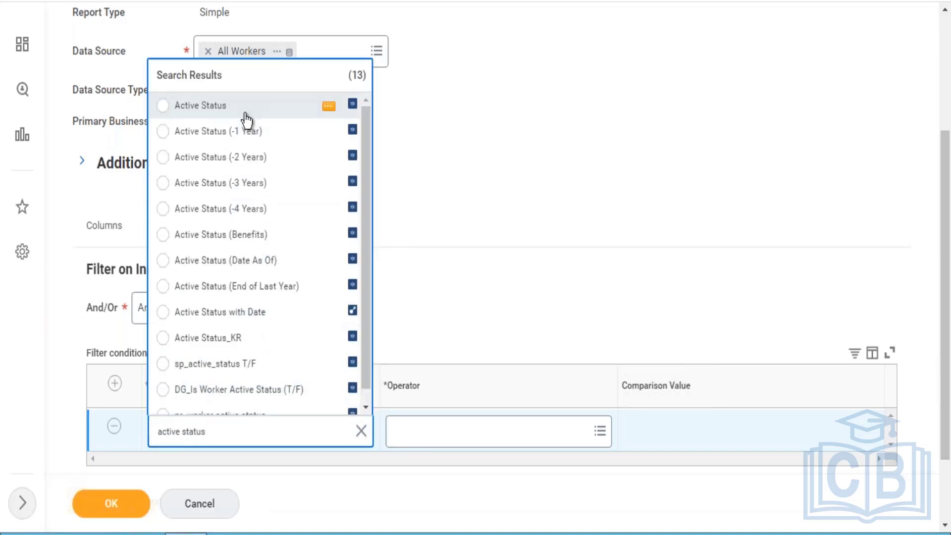
left_click(245, 117)
left_click(418, 424)
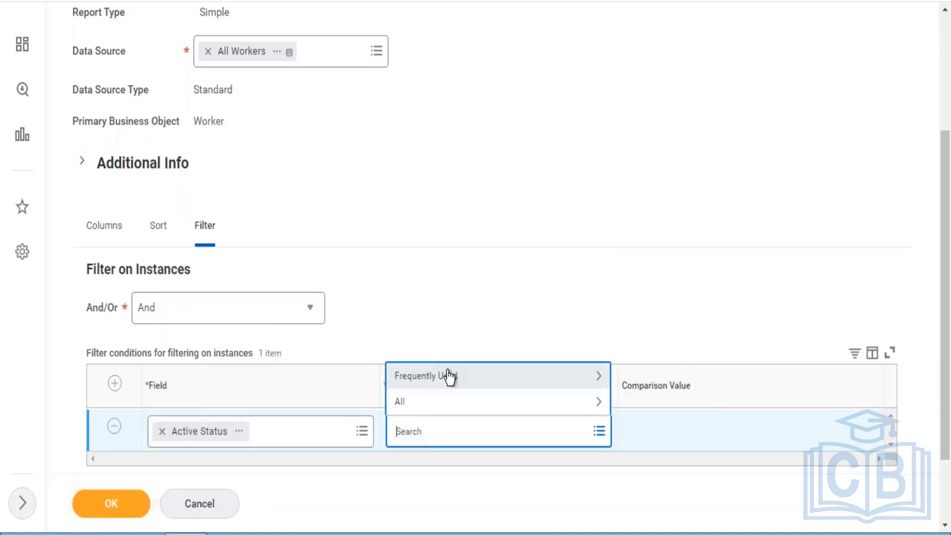
left_click(449, 376)
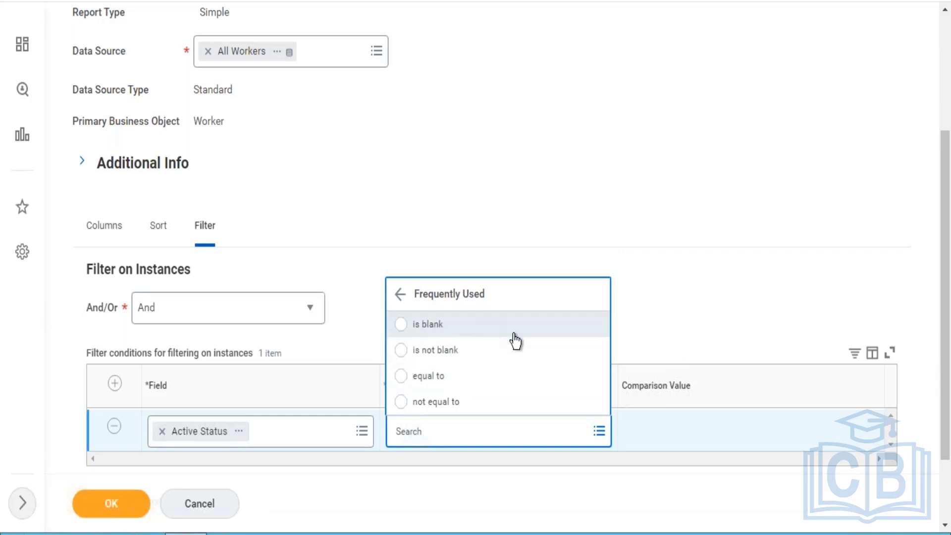
left_click(449, 376)
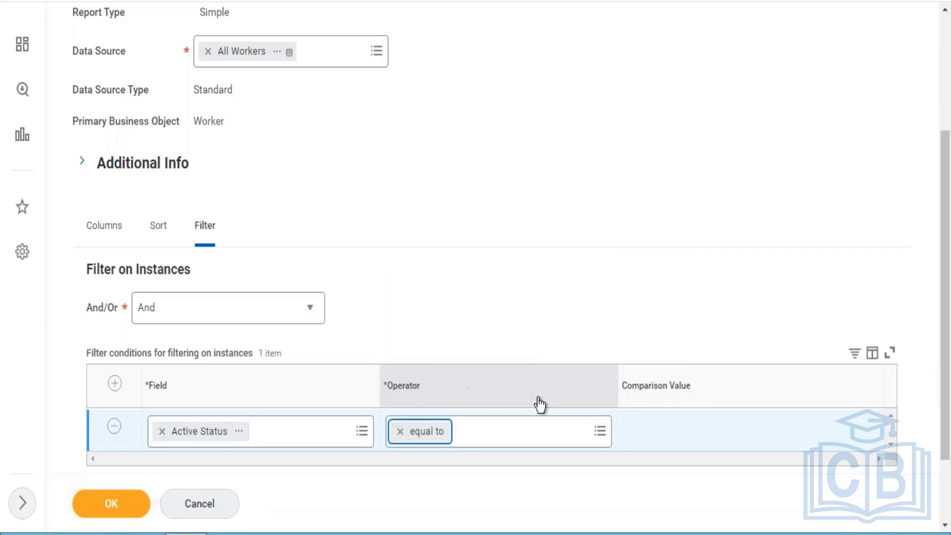
left_click(634, 432)
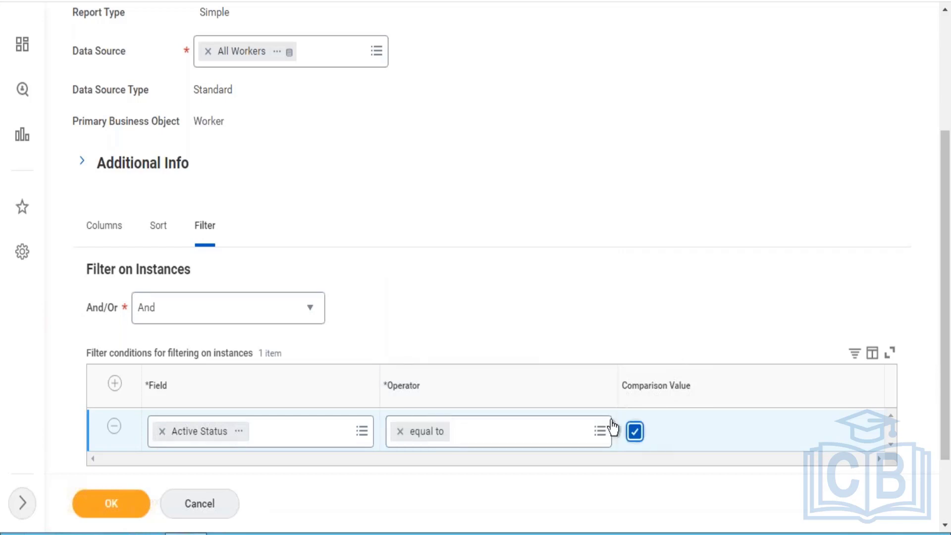
- Save the edited custom report and run it
left_click(131, 509)
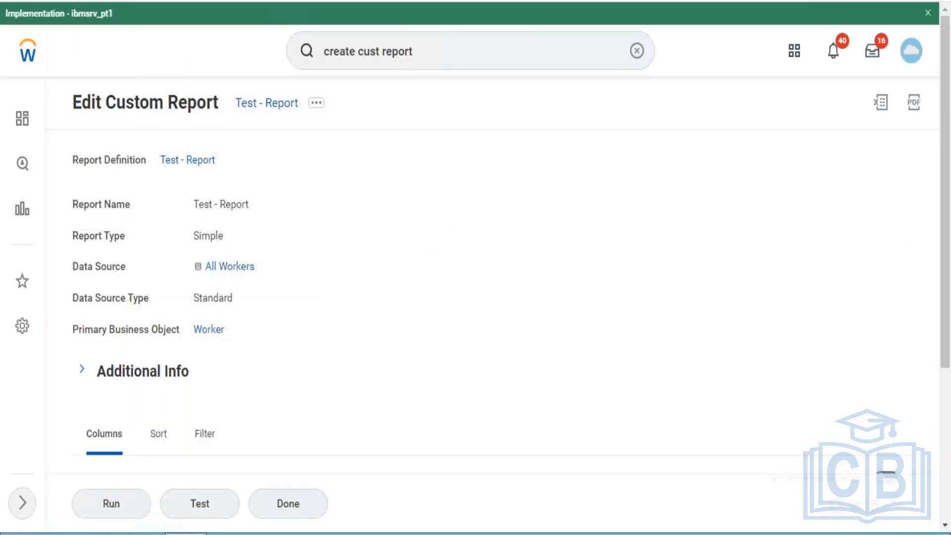
left_click(114, 501)
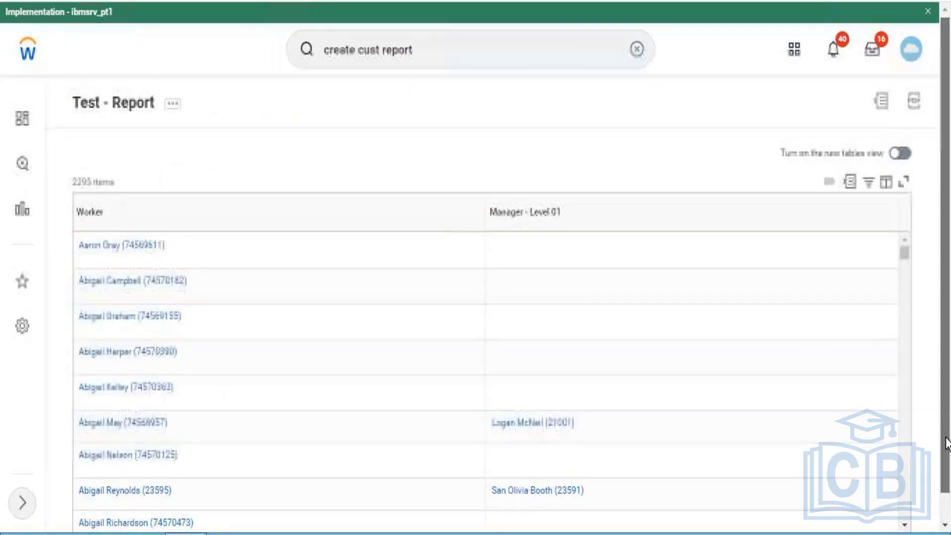
- Open the list of filter values for the Manager - Level 01 column in the report results
scroll(947, 426, "down", 1)
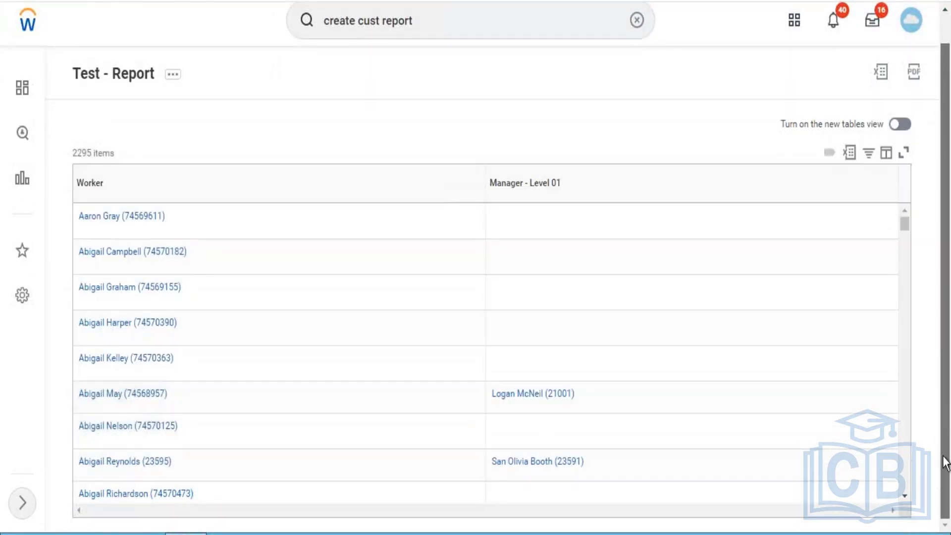
left_click(649, 189)
left_click(611, 396)
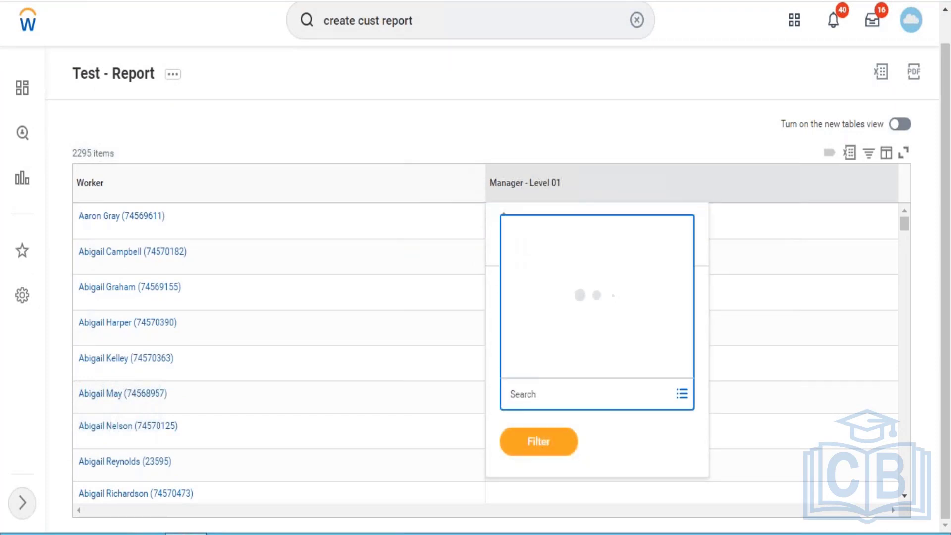
- Try searching the column's filter values for "not blank" and clear the search text
type("not blank")
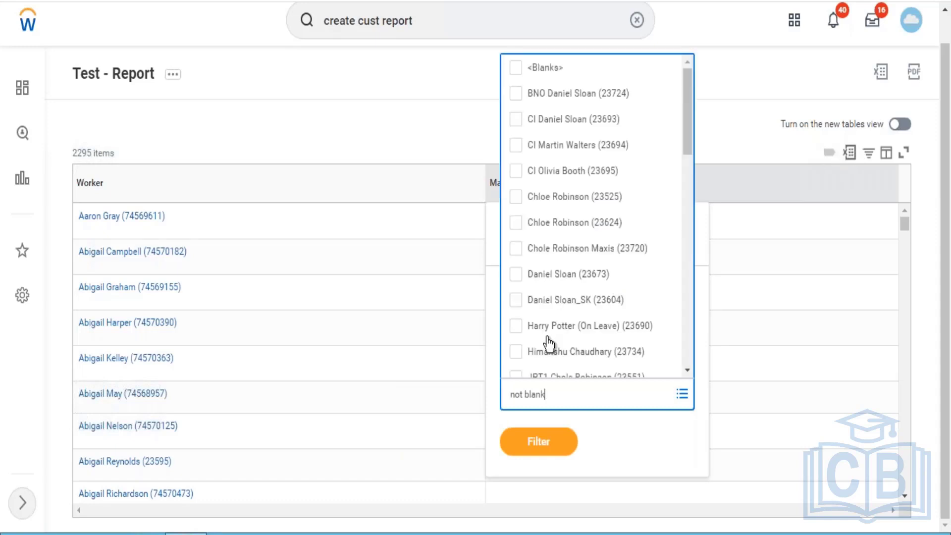
key("BackSpace")
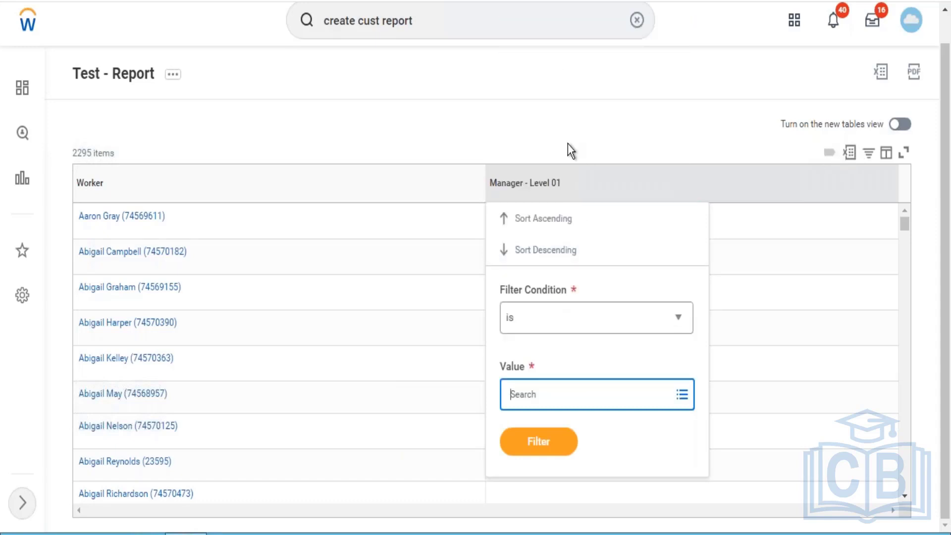
- Filter the Manager - Level 01 column by all listed values except <Blanks>
left_click(568, 391)
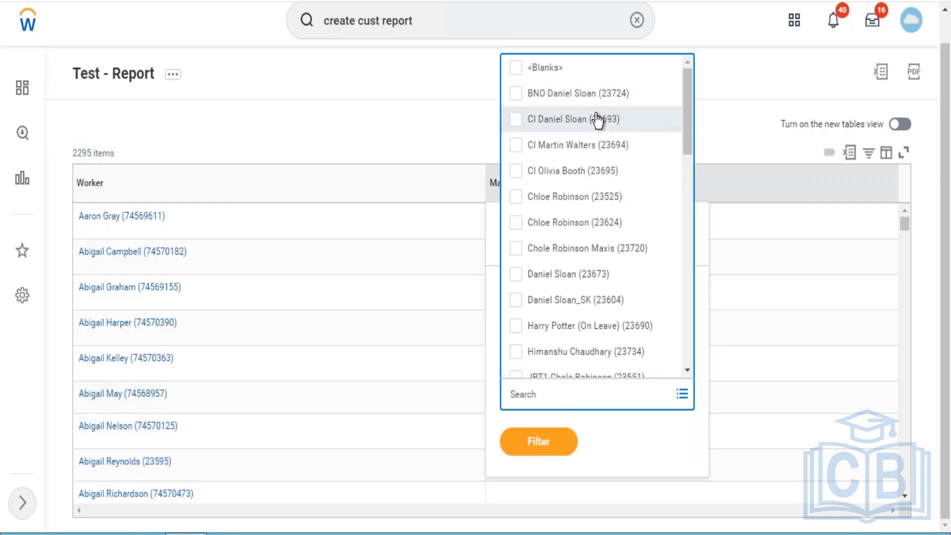
key("ctrl+a")
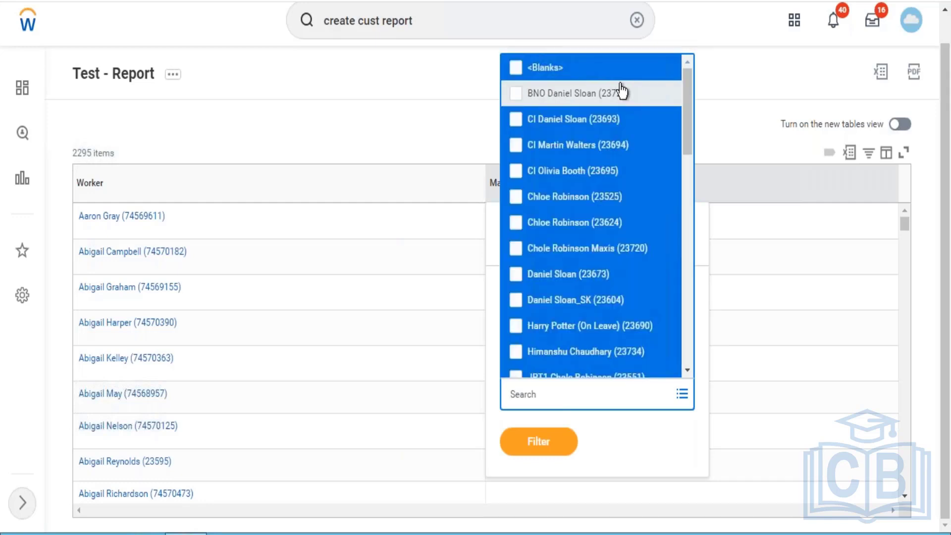
left_click(540, 73)
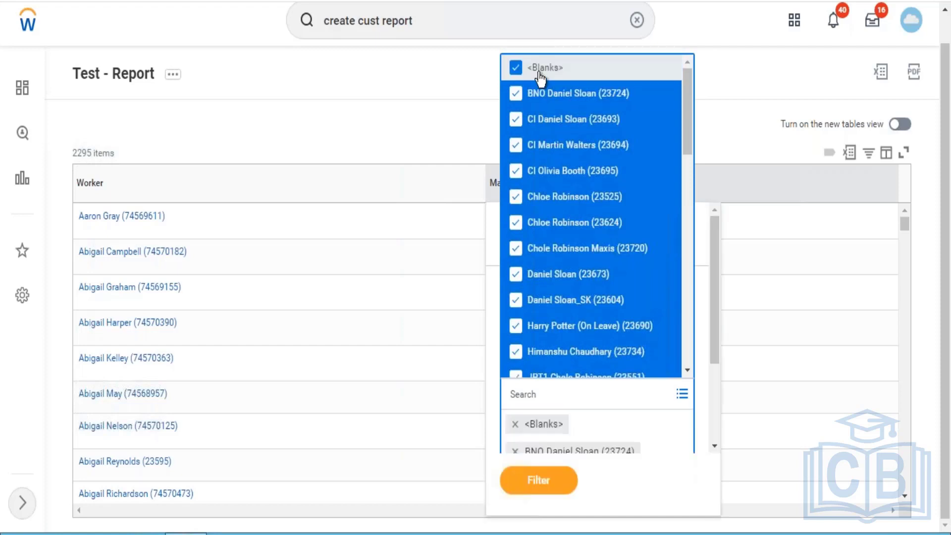
left_click(539, 73)
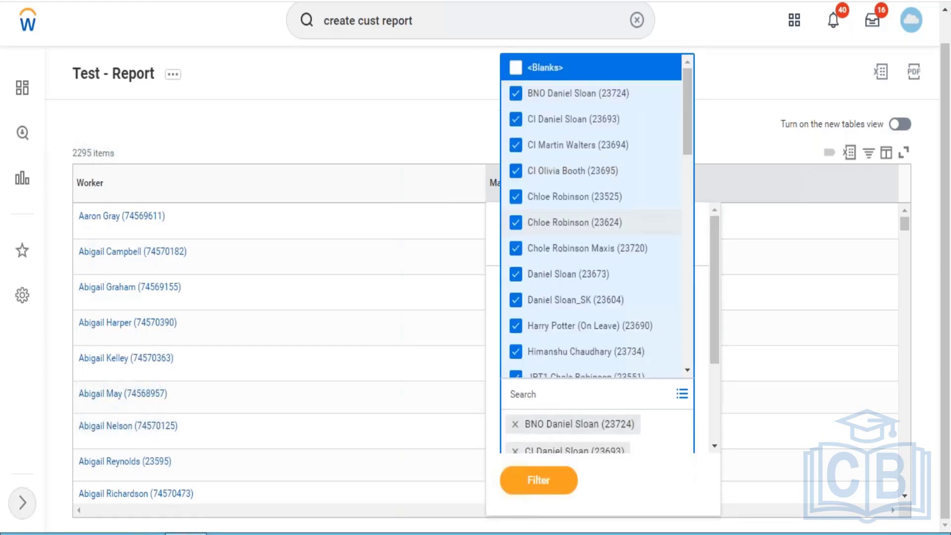
left_click(536, 482)
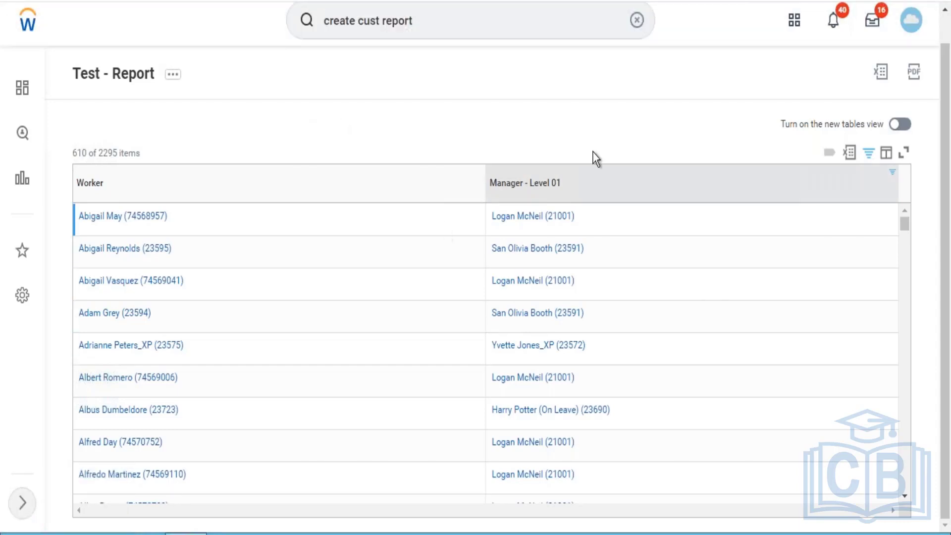
- Export the filtered table to Excel and open the downloaded Test_-_Report.xlsx file
left_click(856, 158)
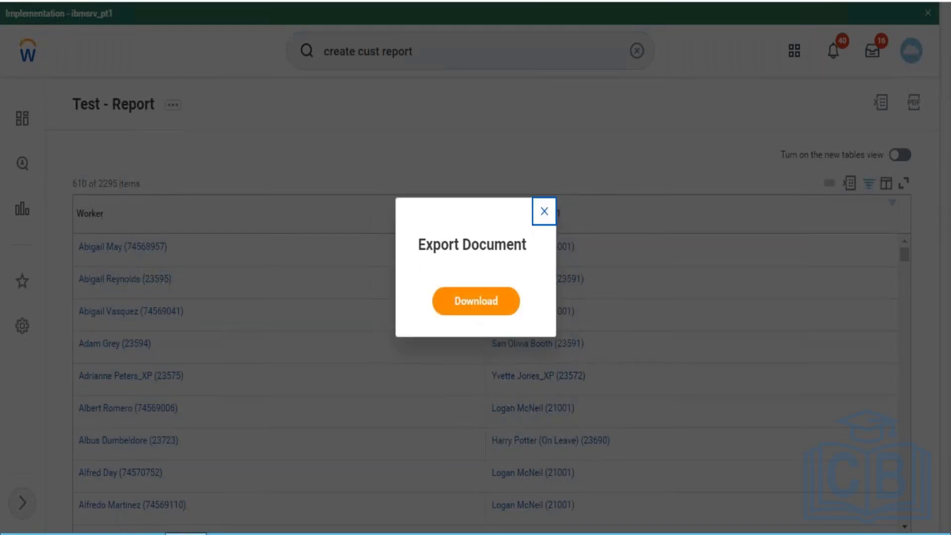
left_click(476, 299)
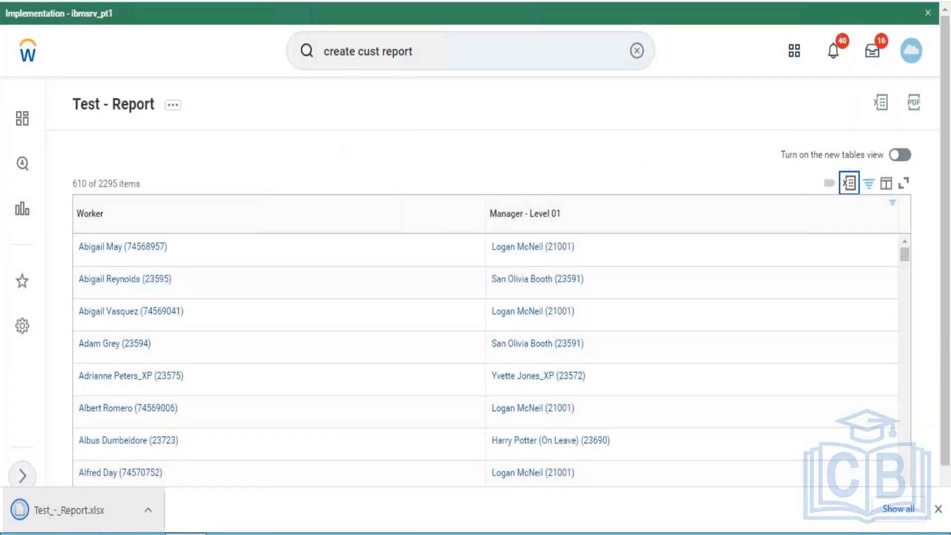
left_click(62, 517)
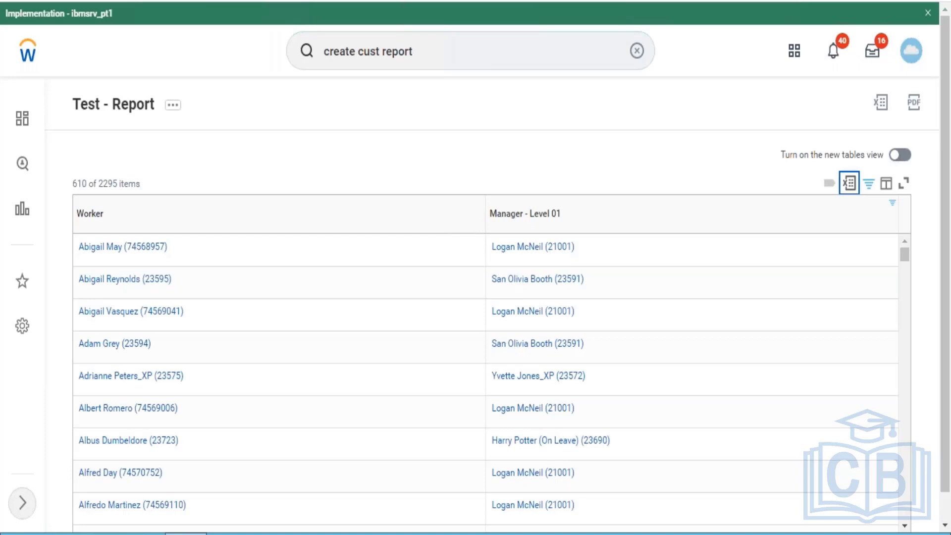
- Duplicate the report's browser tab and use the copy to browse the learning catalog from the Learning app's Discover page
right_click(430, 1)
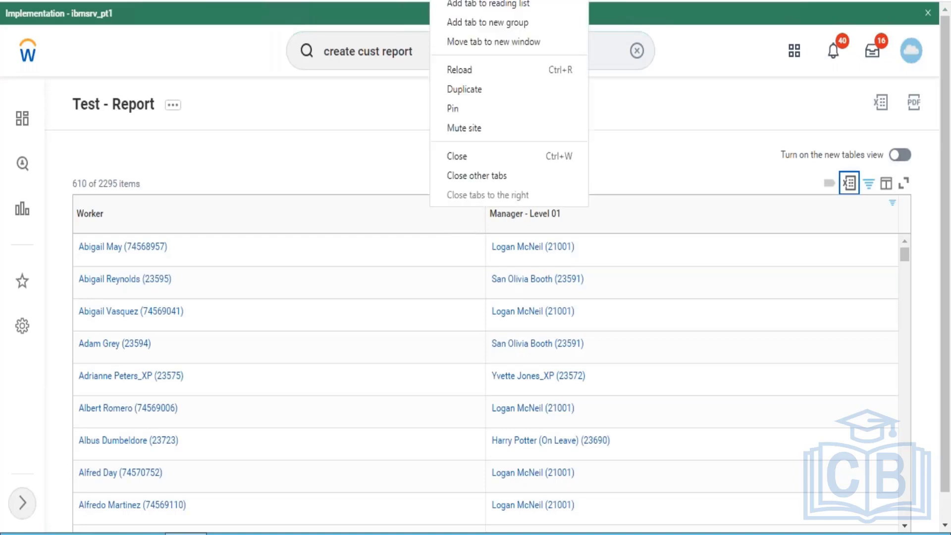
left_click(459, 95)
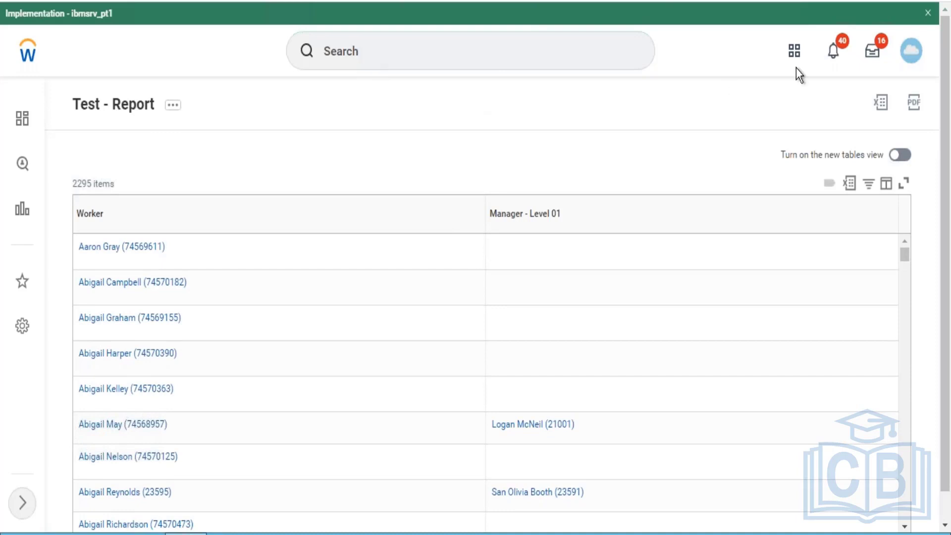
left_click(794, 52)
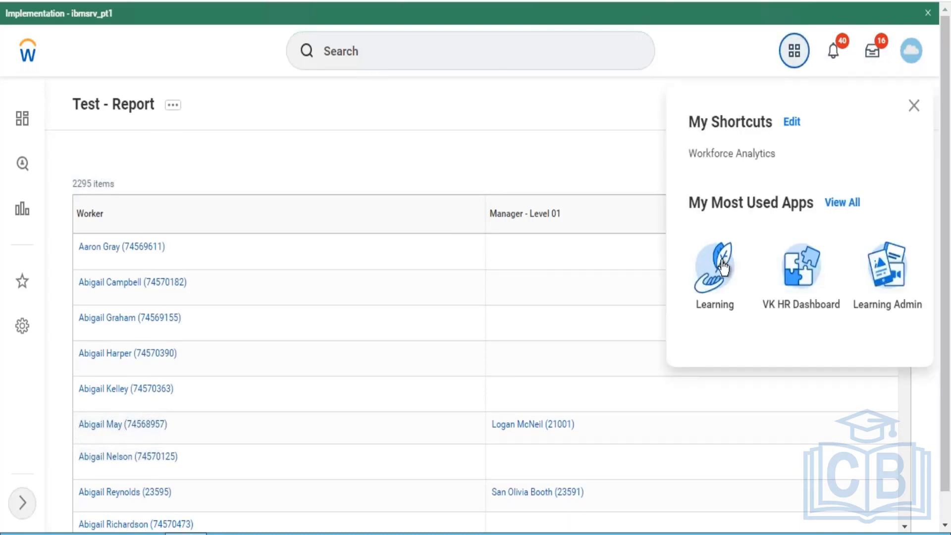
left_click(723, 266)
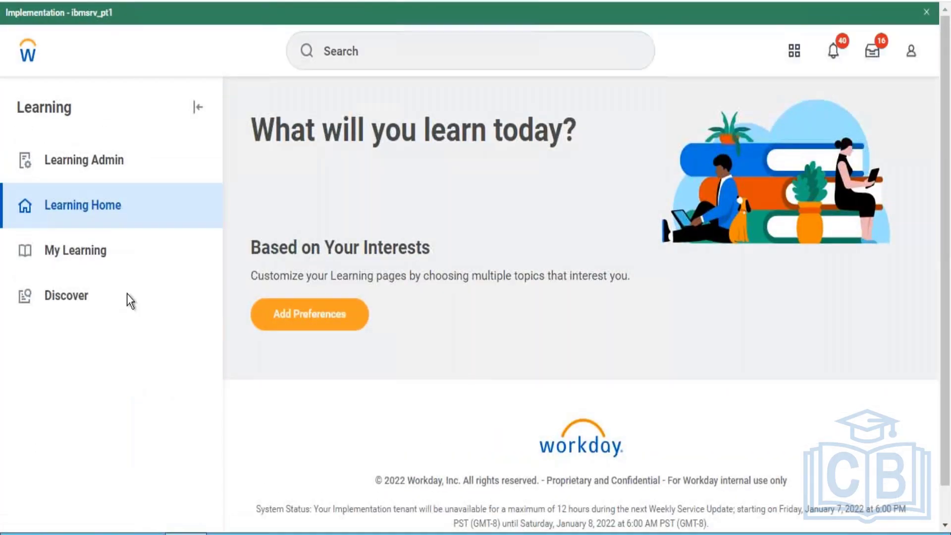
left_click(66, 298)
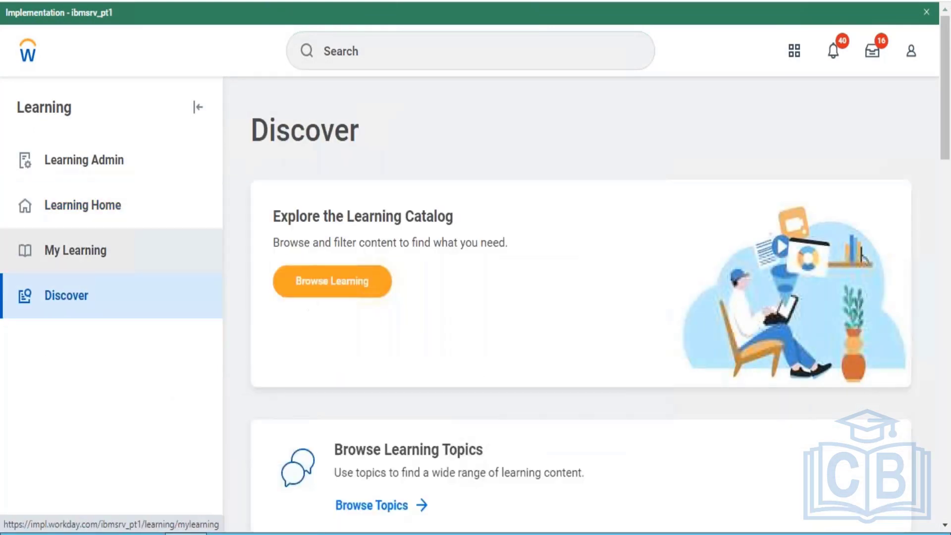
left_click(303, 285)
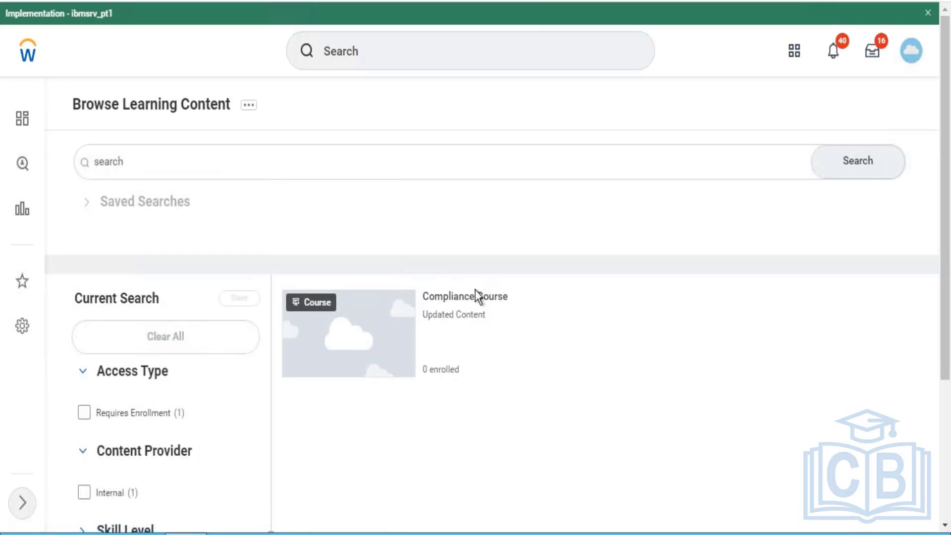
- Open the Compliance Course from the learning catalog and review its lessons, skill level, delivery mode and enrollment options
left_click(475, 296)
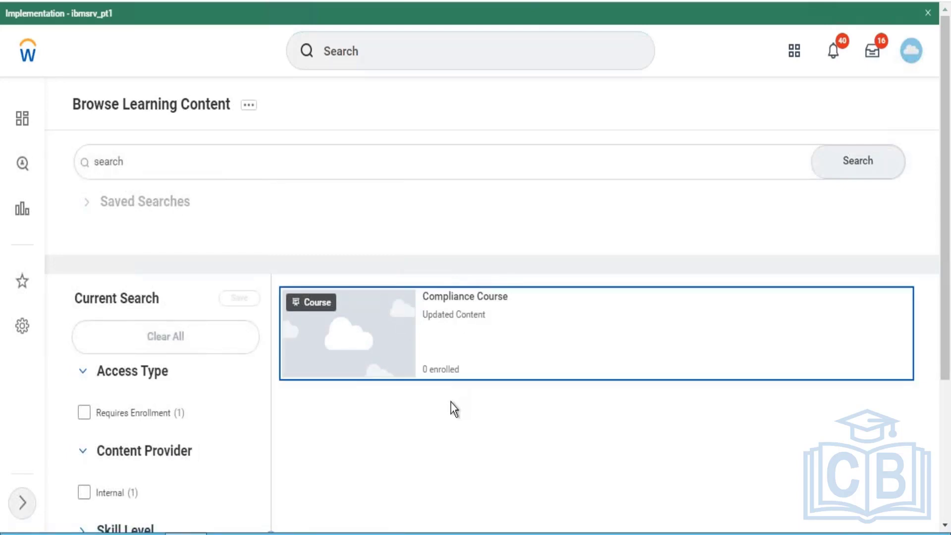
left_click(454, 290)
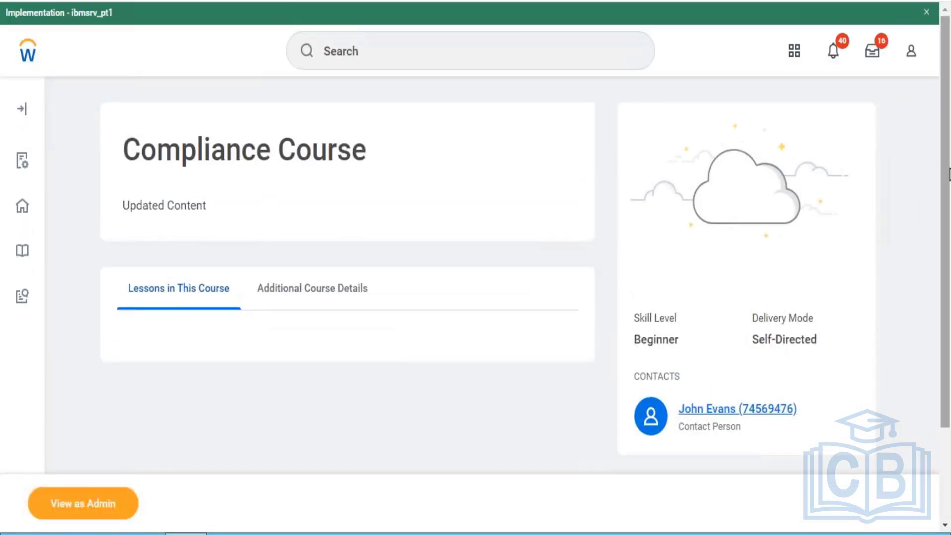
left_click_drag(945, 206, 946, 317)
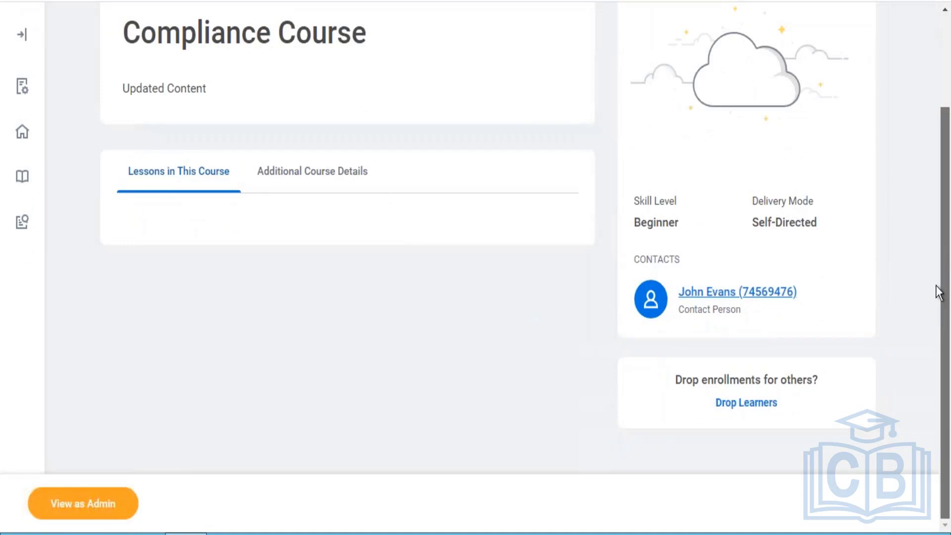
scroll(930, 232, "up", 1)
scroll(926, 198, "up", 3)
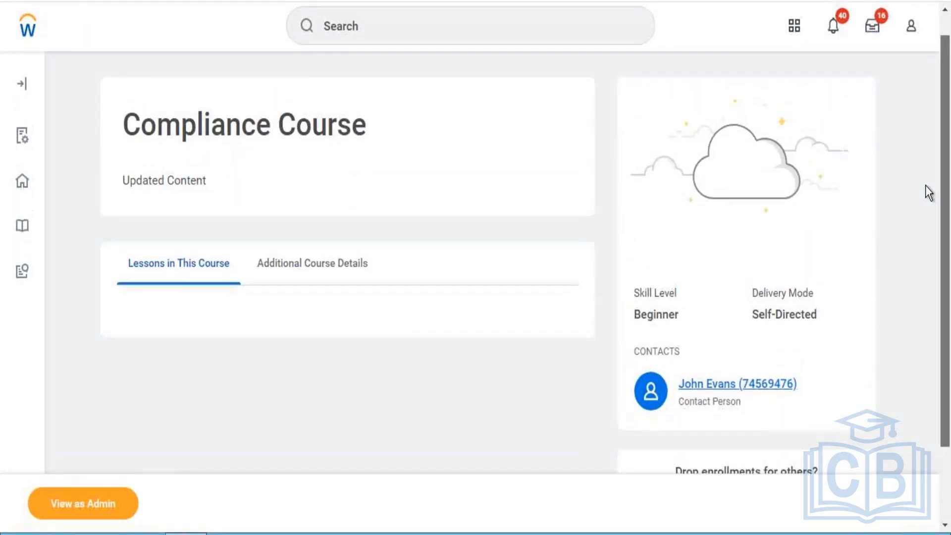
scroll(920, 283, "down", 4)
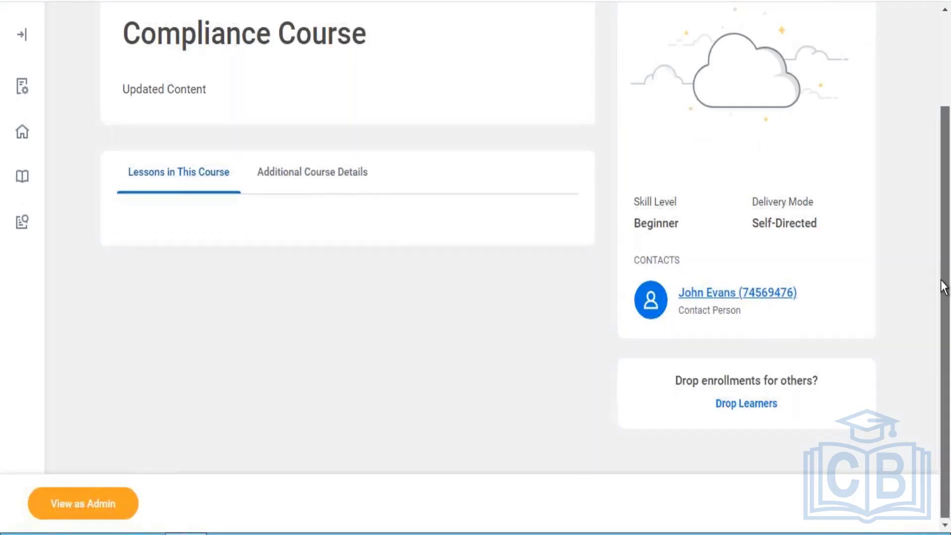
scroll(936, 236, "up", 3)
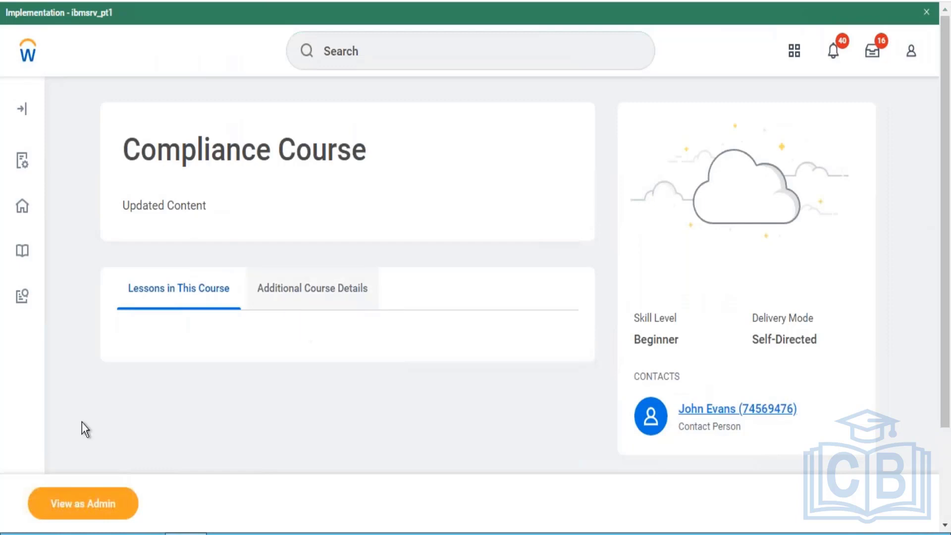
- Switch the Compliance Course to its admin view, edit it with Update Current Version, and submit the course
left_click(53, 503)
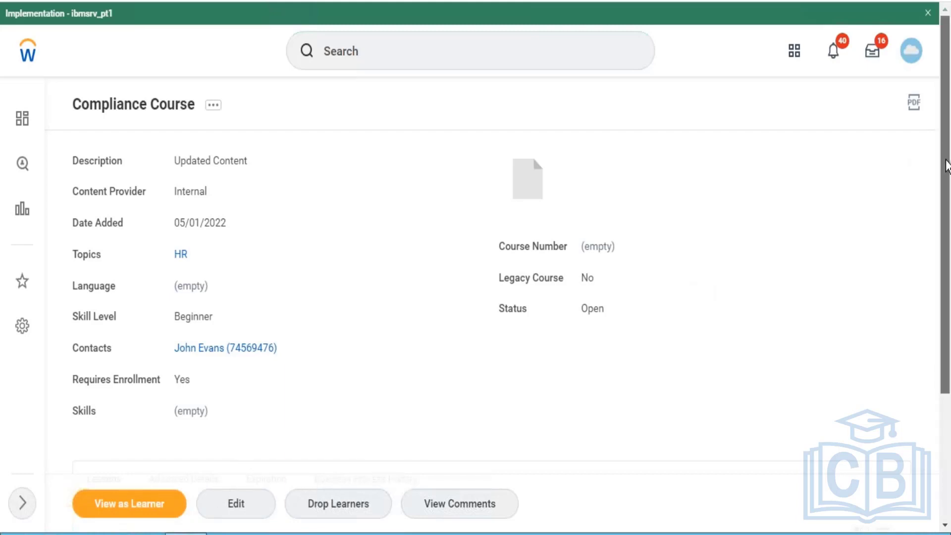
left_click_drag(945, 157, 931, 204)
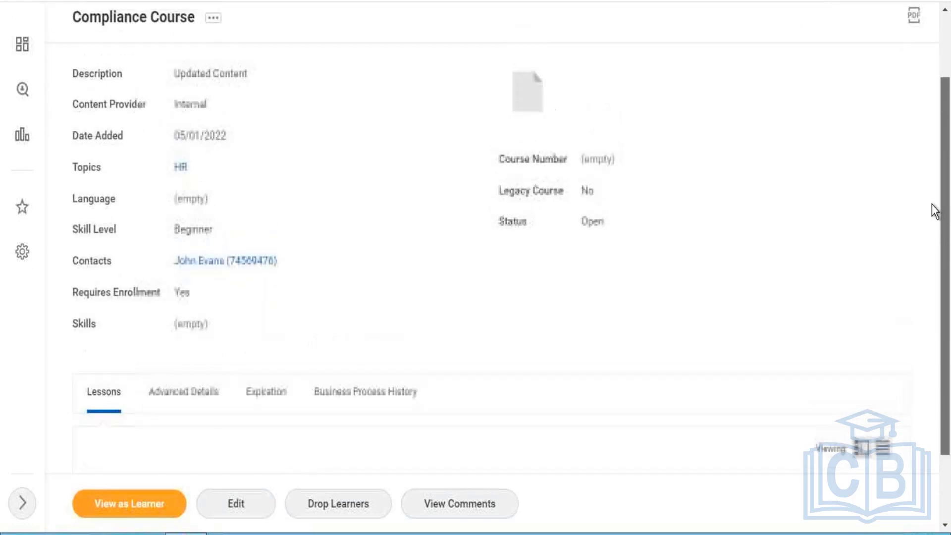
left_click(252, 510)
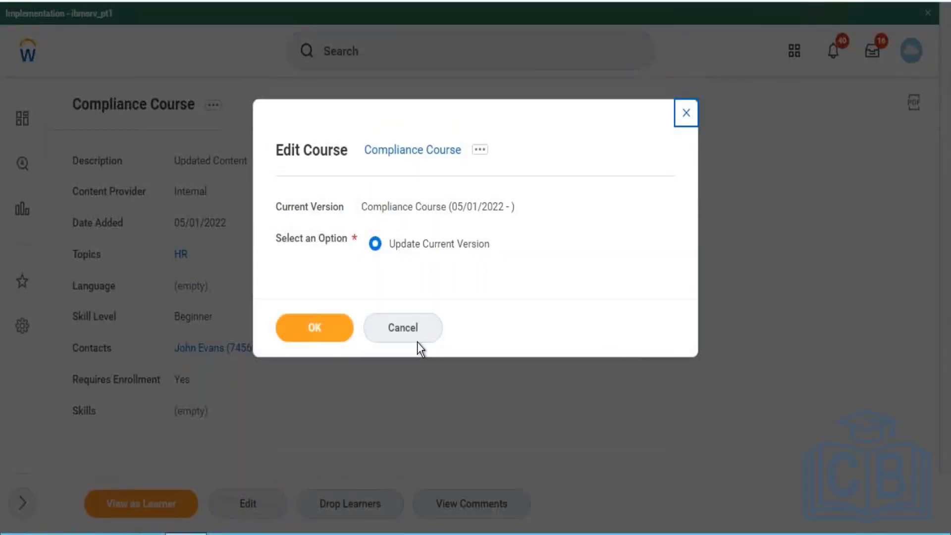
left_click(327, 340)
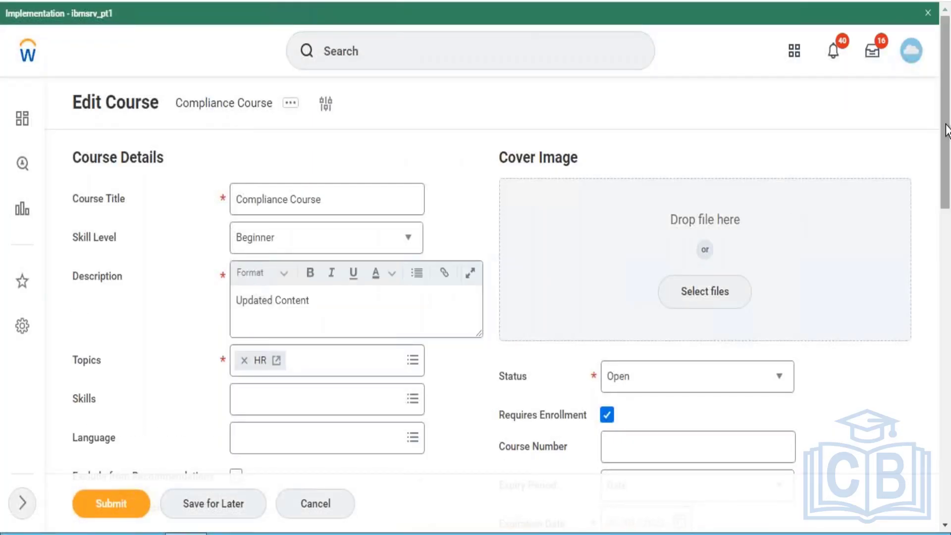
left_click_drag(944, 124, 948, 210)
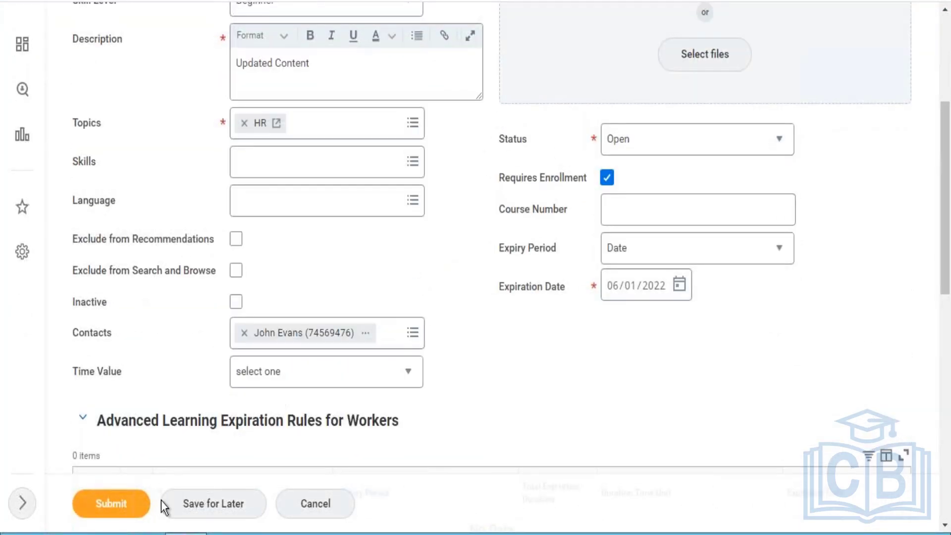
left_click(106, 505)
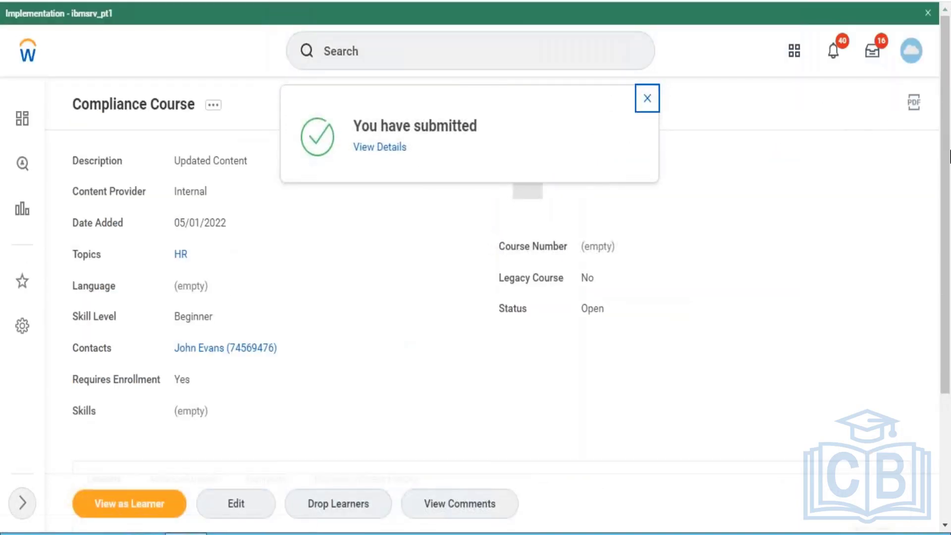
- Search for "create business process" and open the Create Business Process Definition (Default Definition) task
left_click(546, 63)
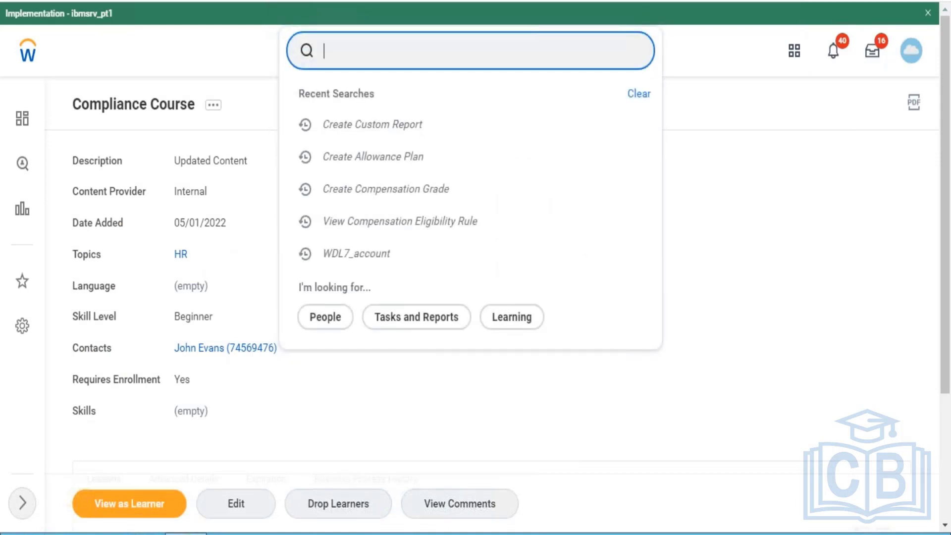
type("create business ")
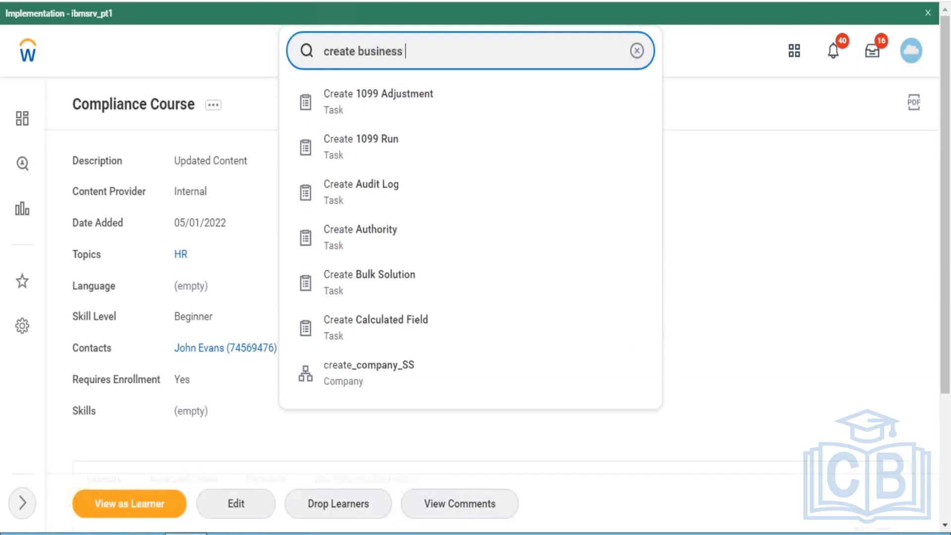
type("pprocess")
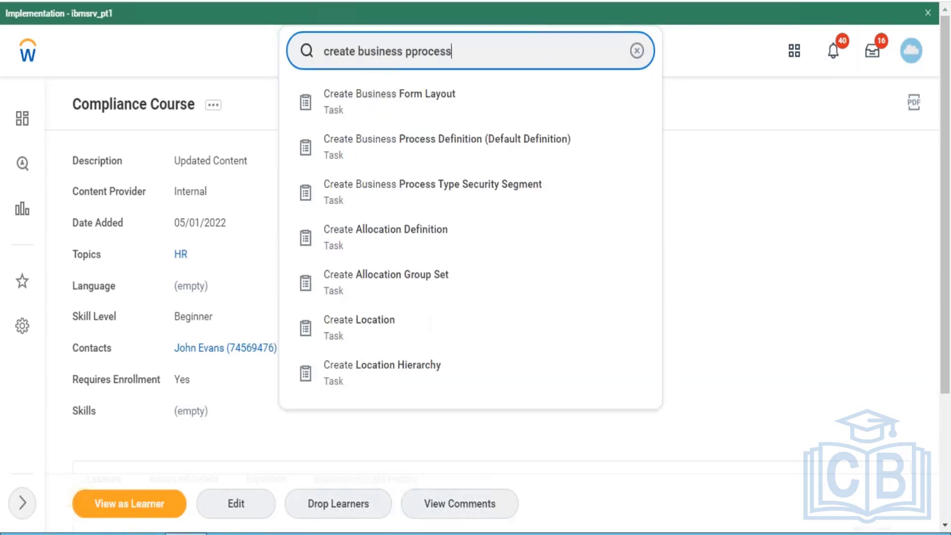
key("BackSpace")
key("BackSpace")
key("BackSpace")
key("BackSpace")
key("BackSpace")
key("BackSpace")
key("BackSpace")
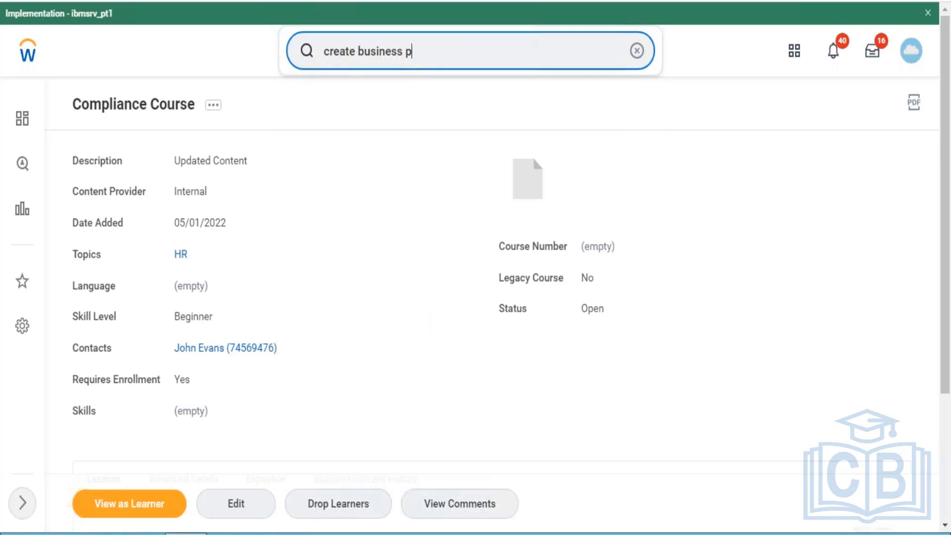
type("rocess")
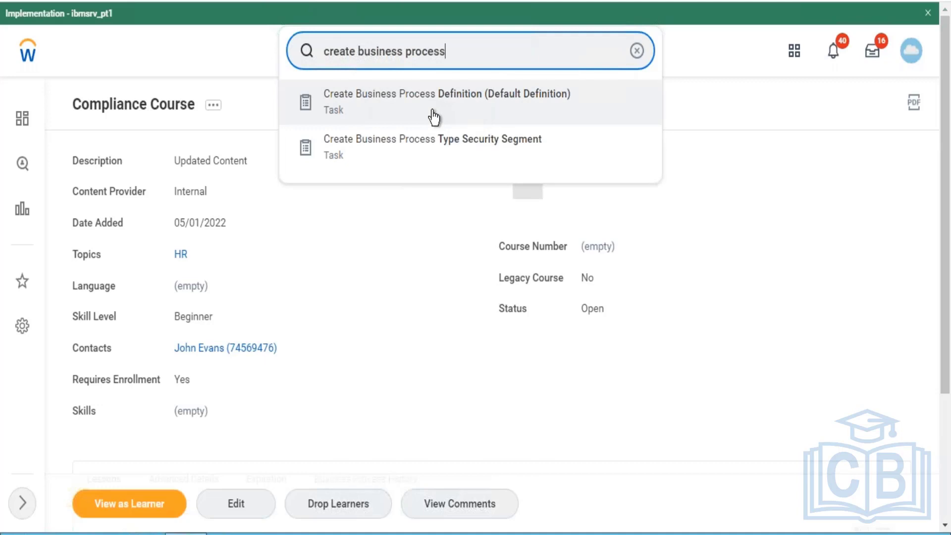
left_click(434, 118)
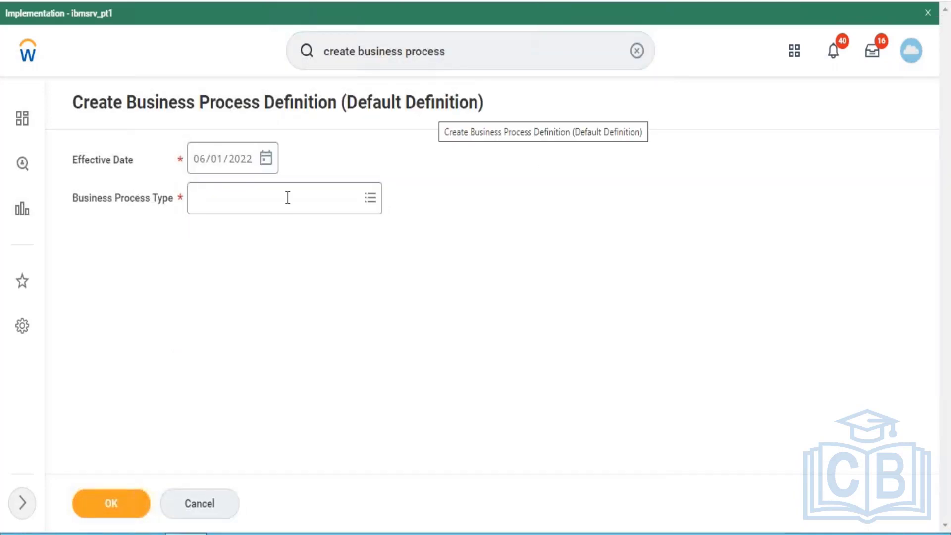
- Set the Business Process Type to Enroll in Content and create the default definition
left_click(258, 208)
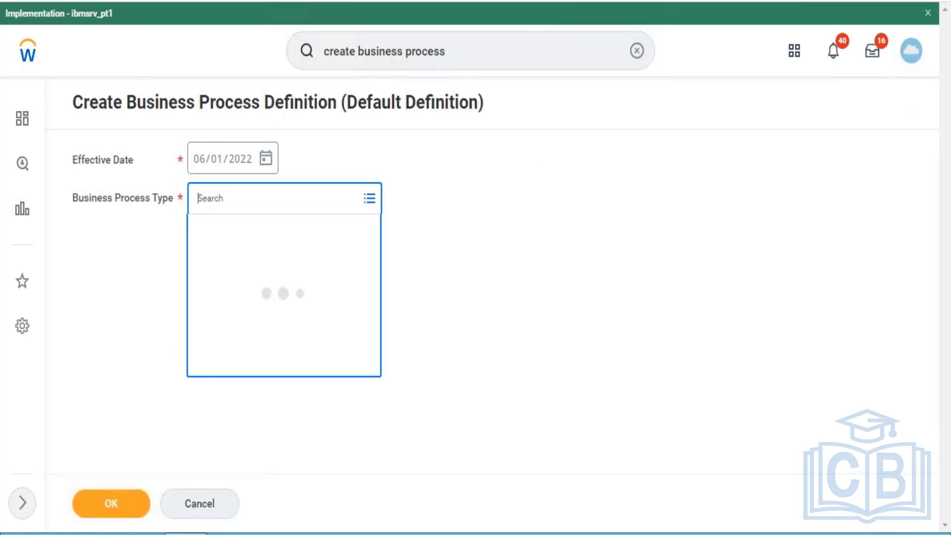
type("enroll")
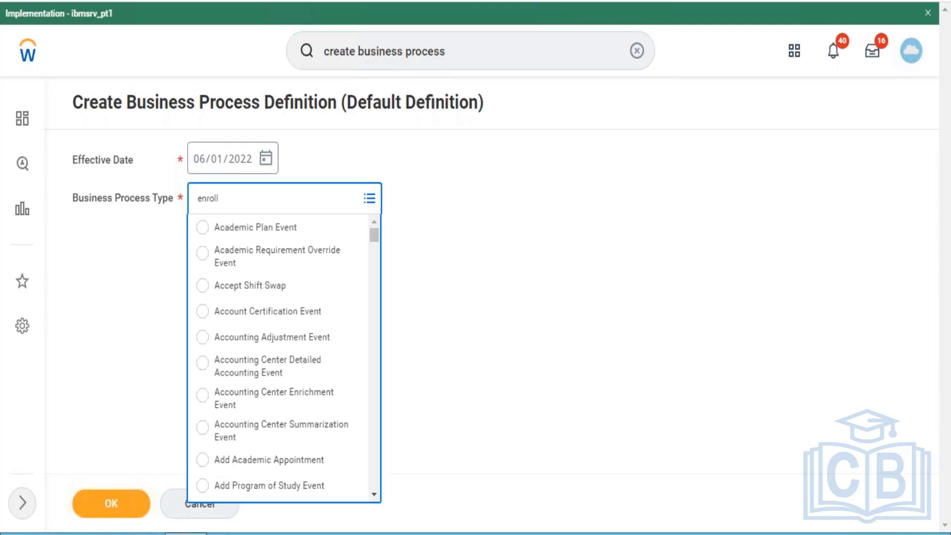
type(" in")
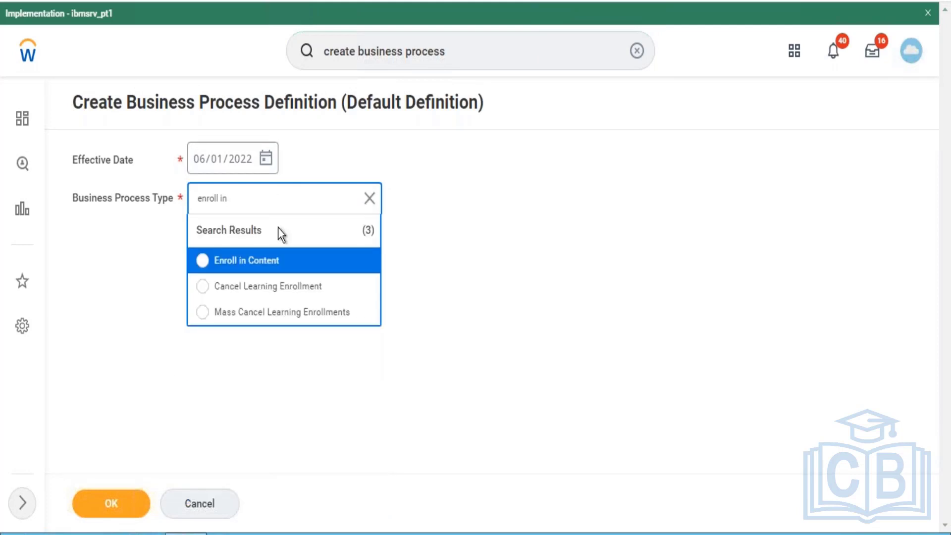
left_click(276, 262)
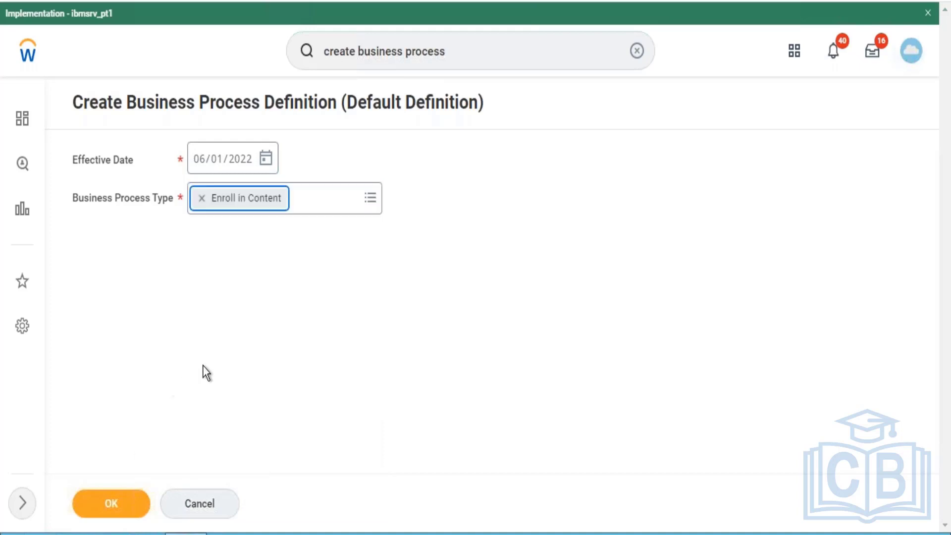
left_click(110, 504)
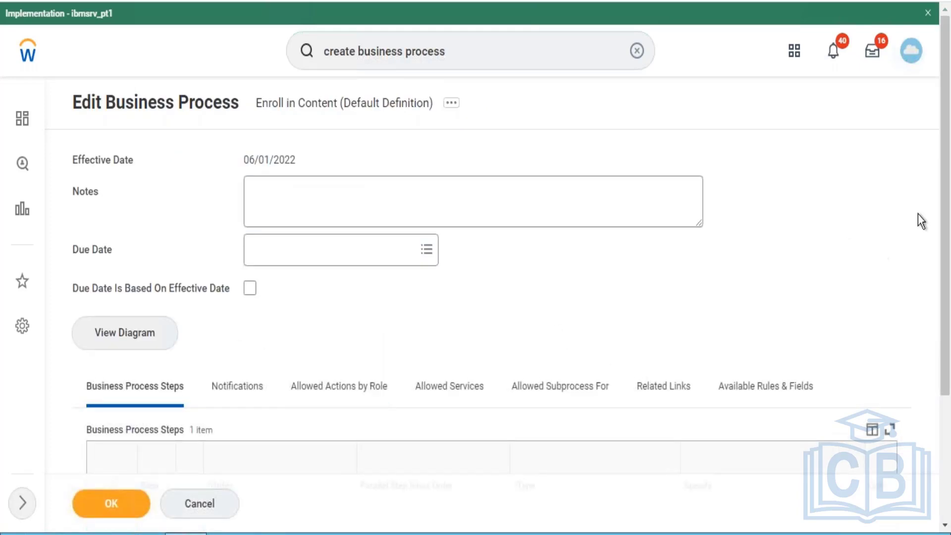
- Review the business process steps of the Enroll in Content definition, save it and finish the task
scroll(917, 214, "down", 4)
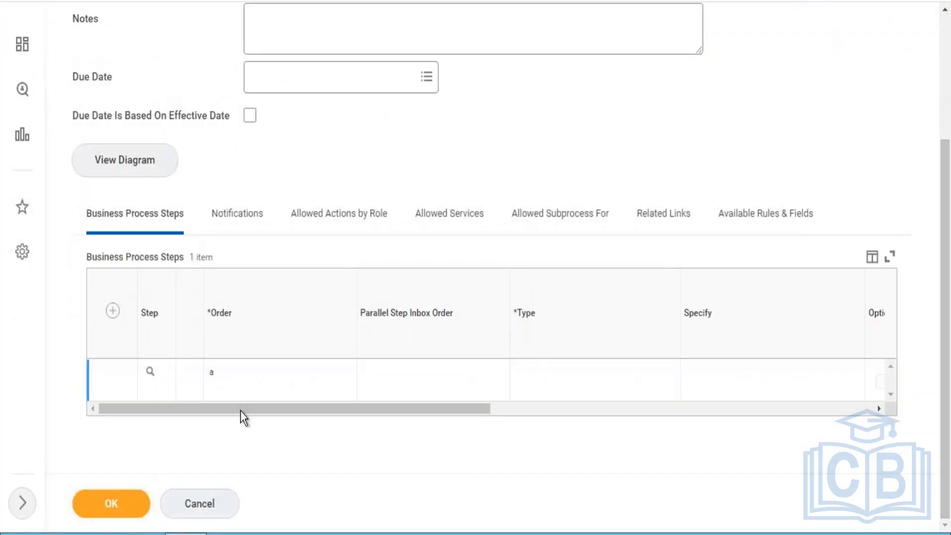
left_click(113, 503)
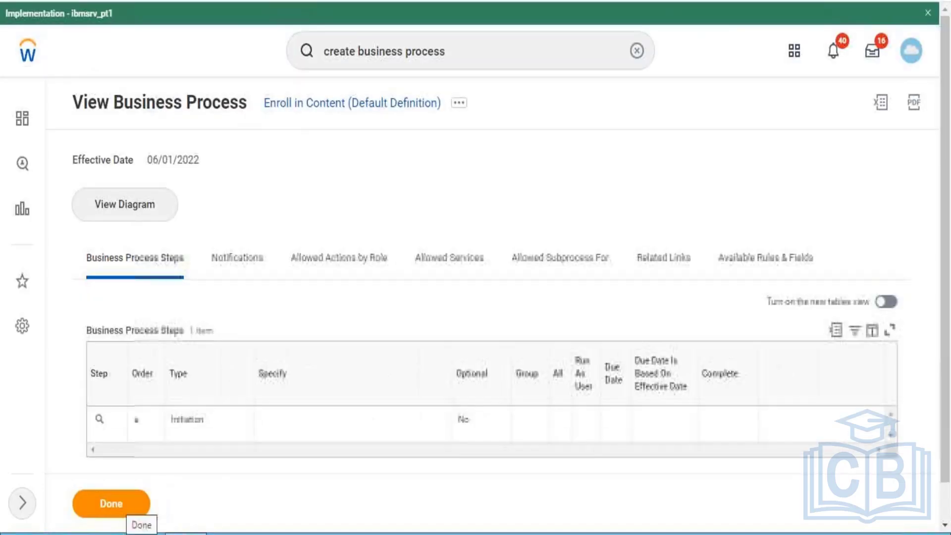
left_click(137, 499)
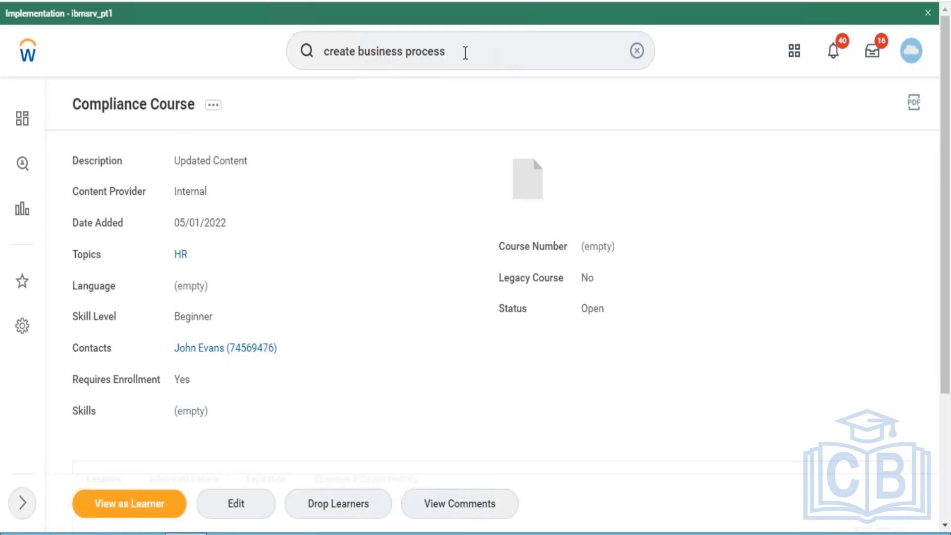
- Clear the previous search text, switch the Compliance Course to its learner view and look over the page
left_click(465, 53)
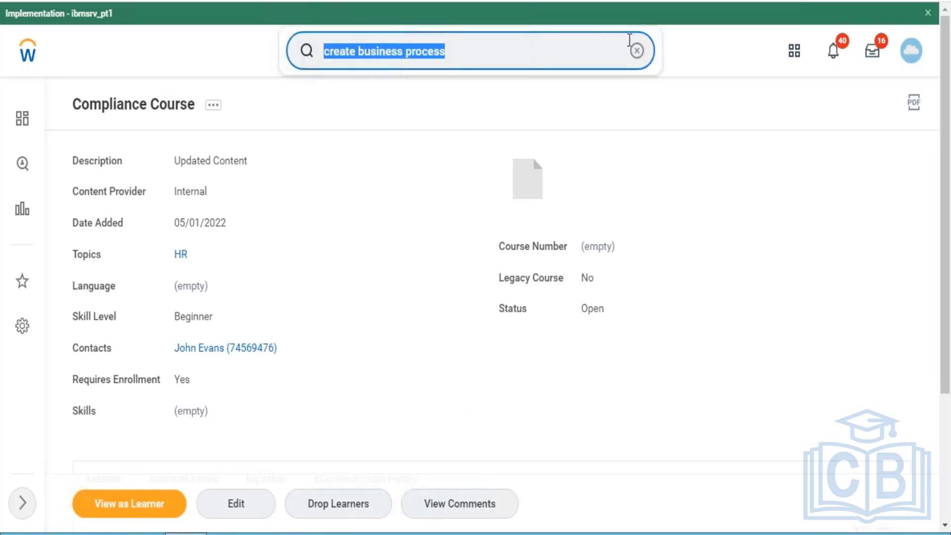
left_click(638, 51)
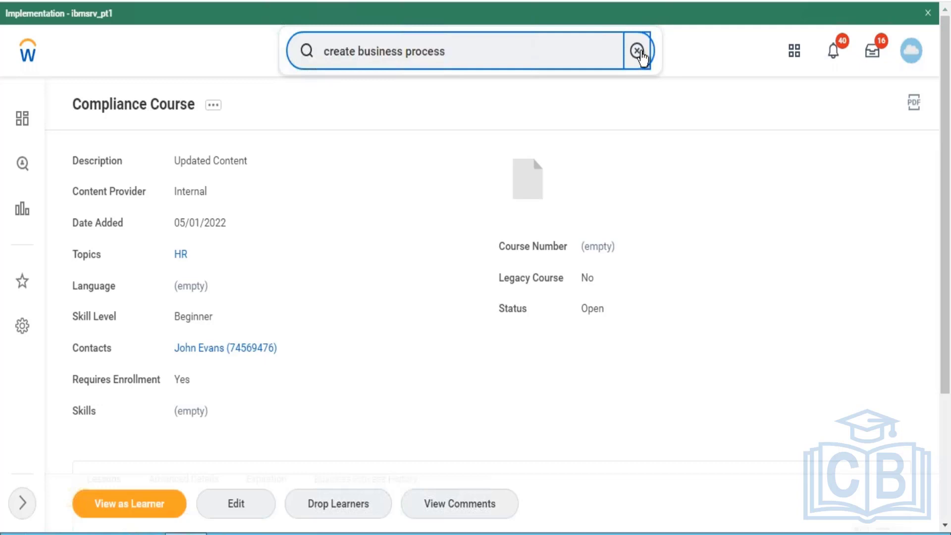
left_click(638, 51)
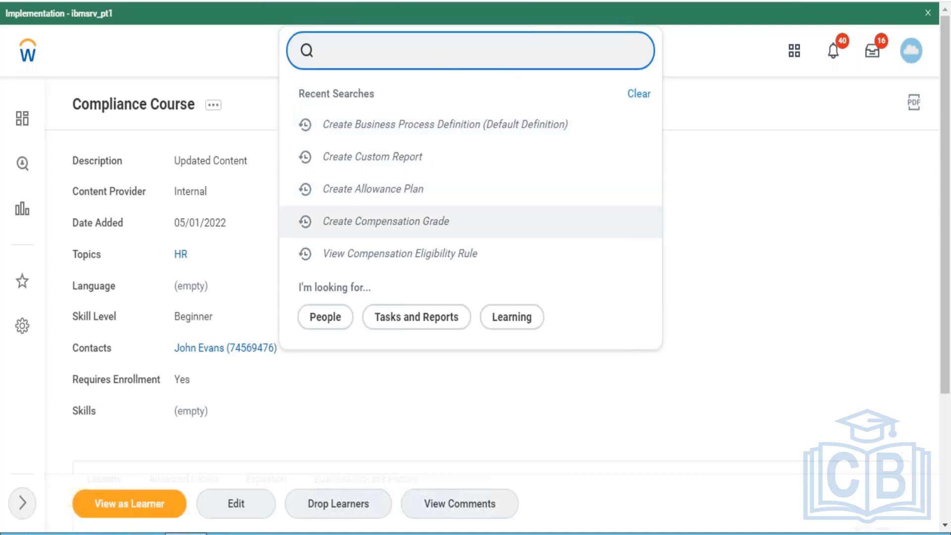
left_click(136, 510)
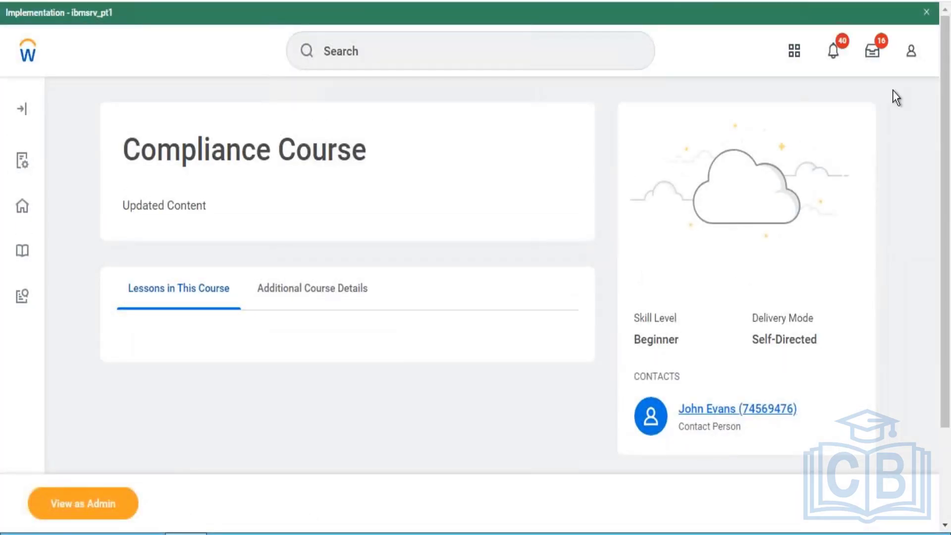
scroll(943, 143, "down", 3)
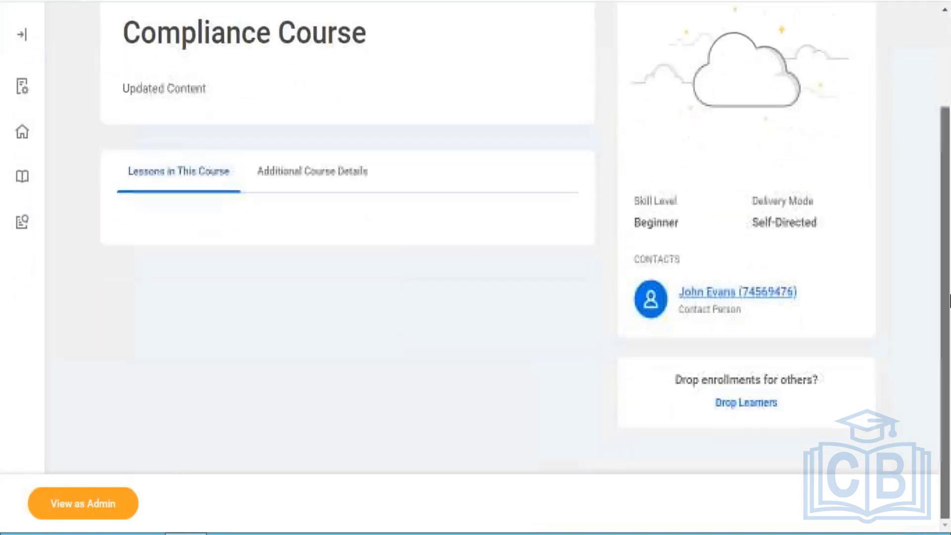
scroll(943, 164, "up", 3)
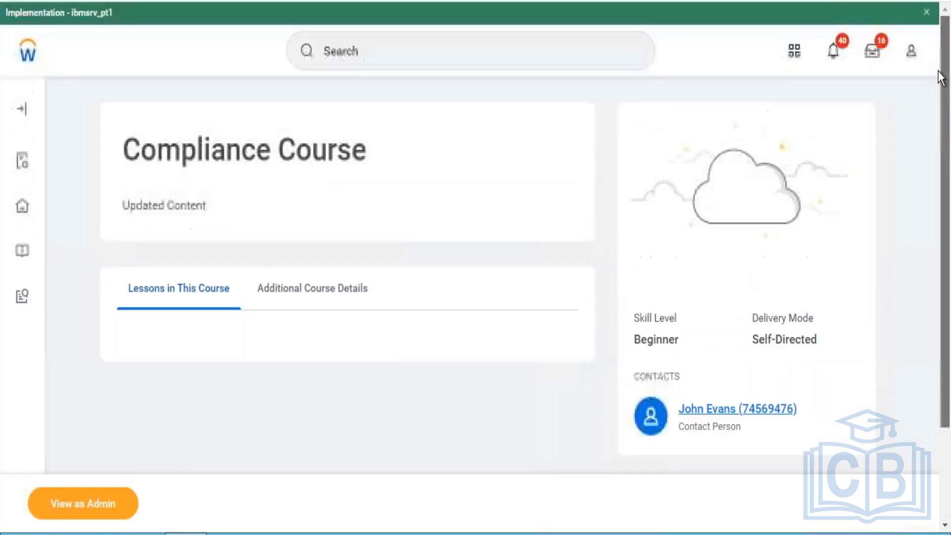
- Search for "create course", open the Create Course task and start a new digital course
left_click(527, 60)
type("create")
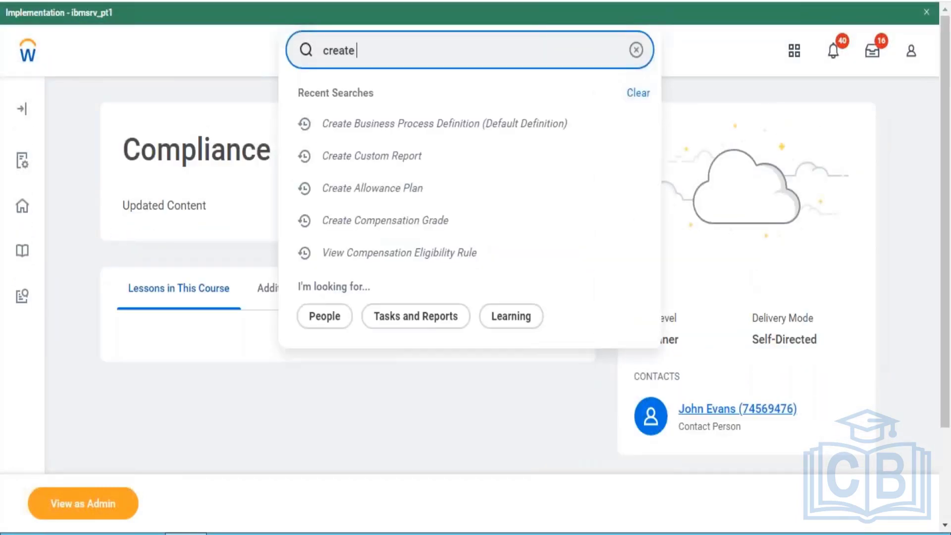
type(" course")
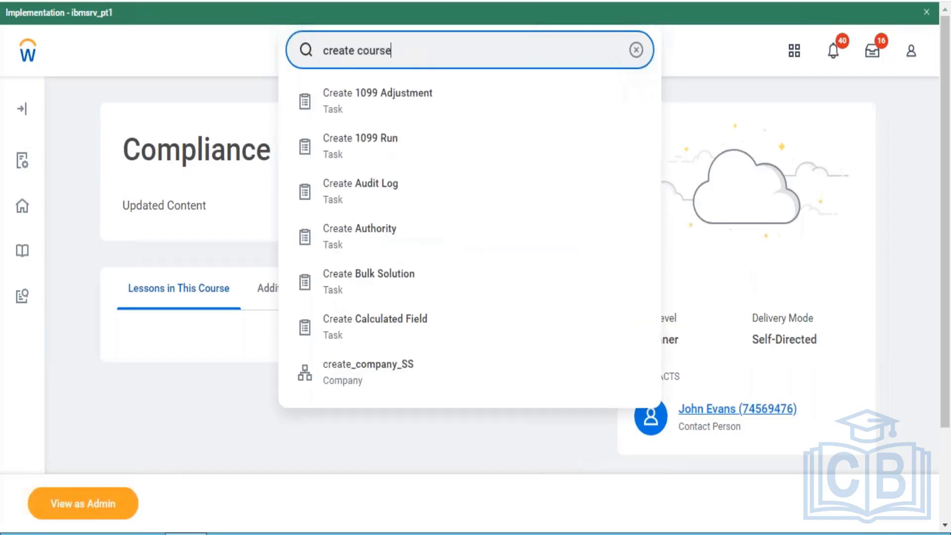
left_click(414, 97)
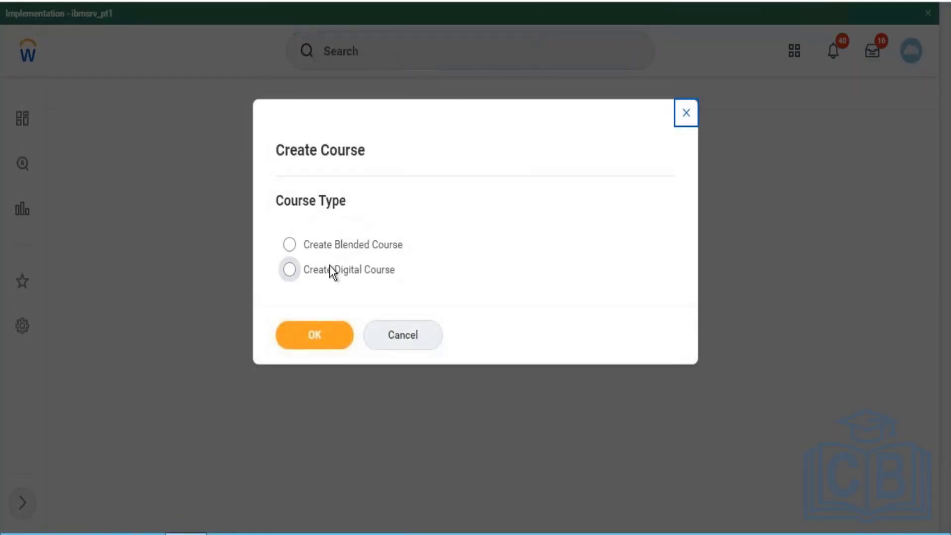
left_click(329, 267)
left_click(312, 339)
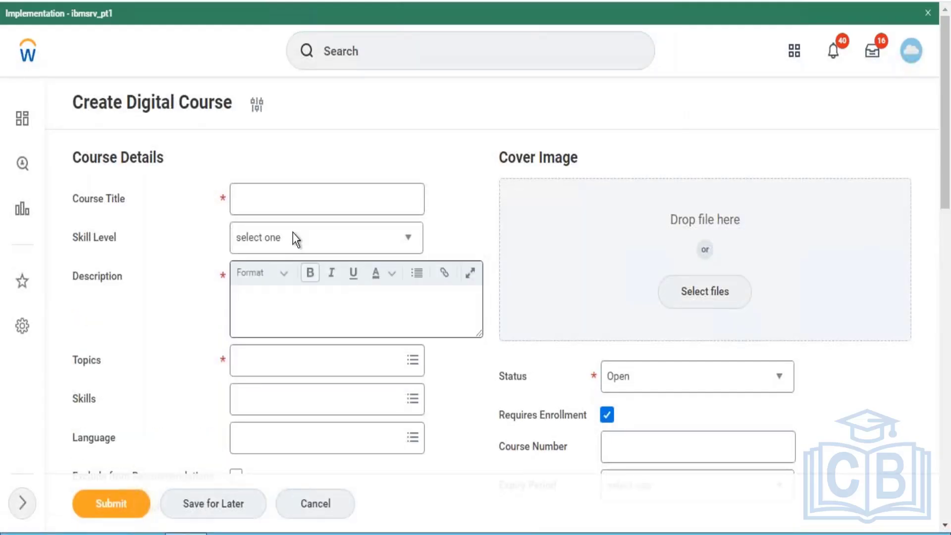
- Enter "Code Of Conduct - FY 2022" as the title of the digital course
left_click(296, 198)
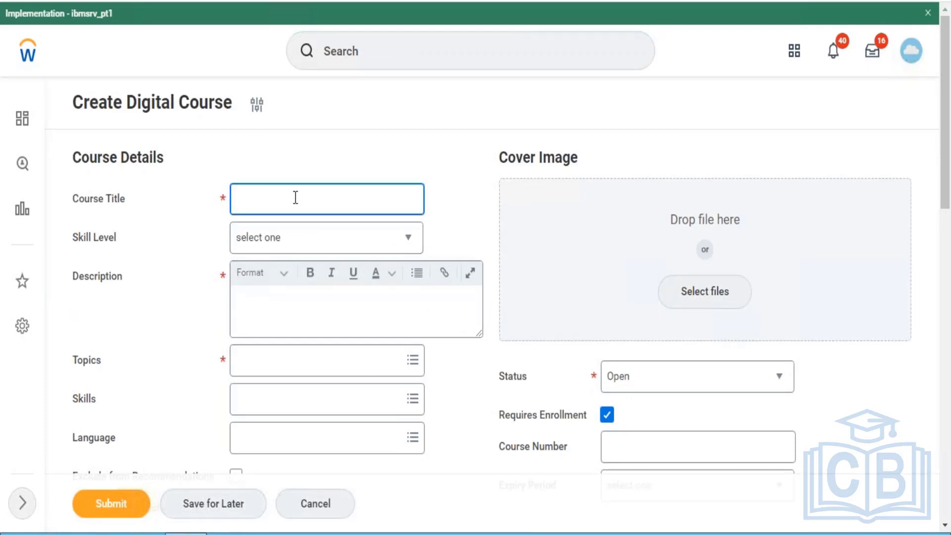
type("Code Of Conduct - FY 2022")
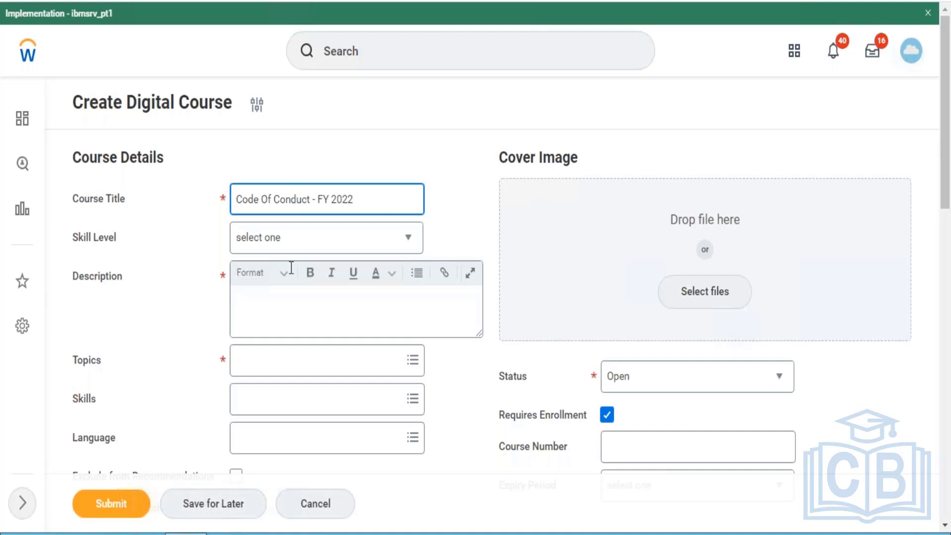
- Enter "Compliance Course for the year 2022" as the course description
left_click(292, 313)
type("Compliance")
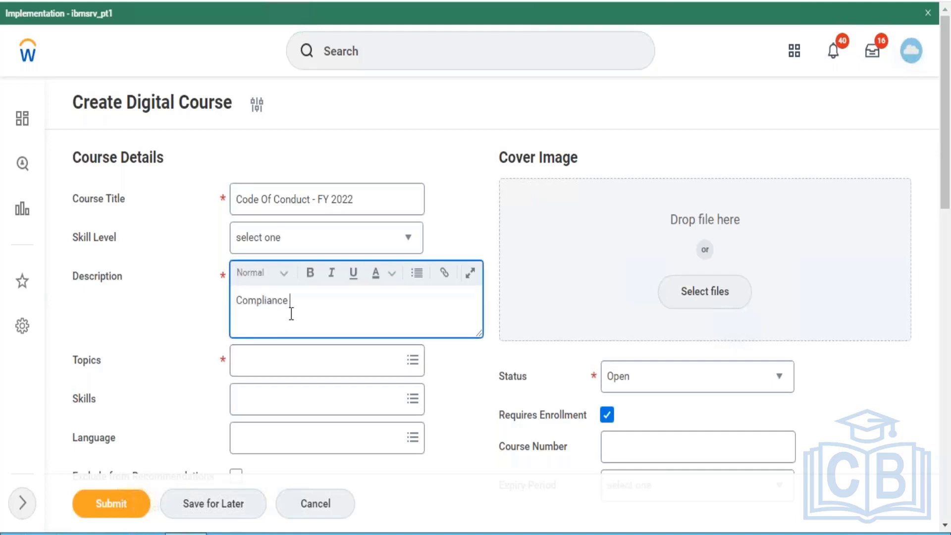
type(" Course for the year 20")
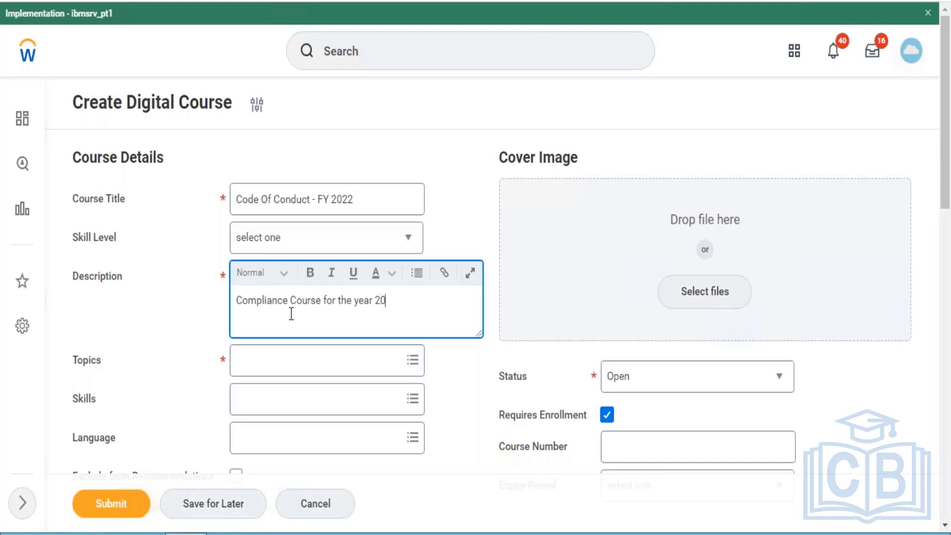
type("22")
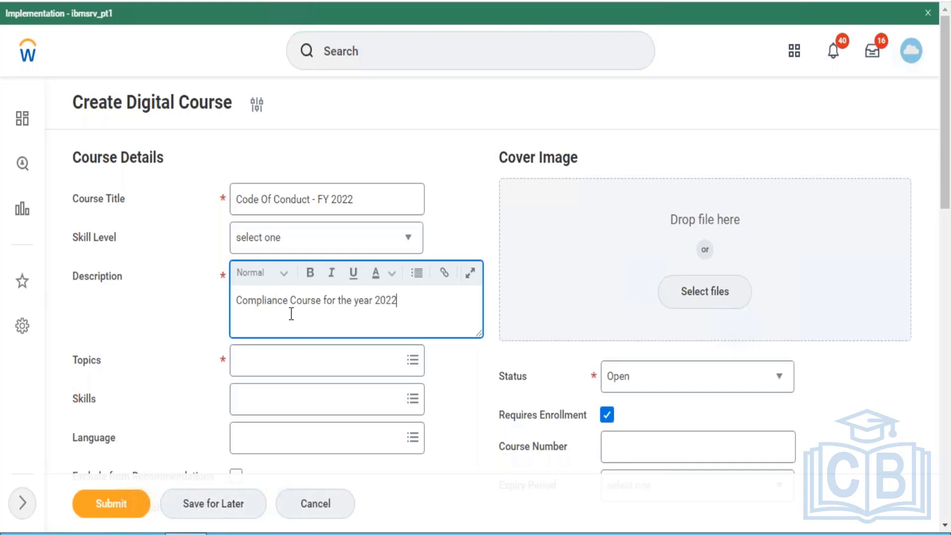
- Add HR as the course topic and keep the course status set to Open
left_click(291, 368)
type("HR")
key("Return")
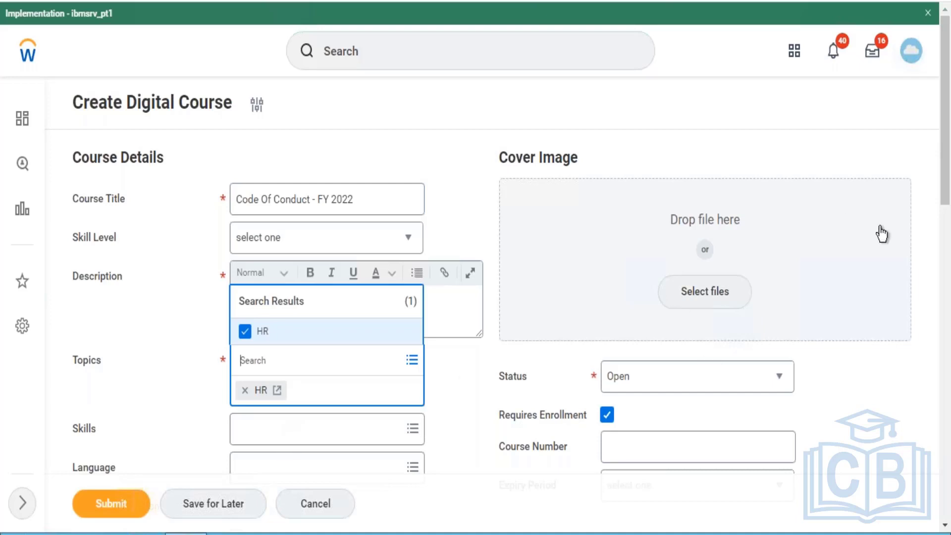
left_click_drag(945, 149, 945, 215)
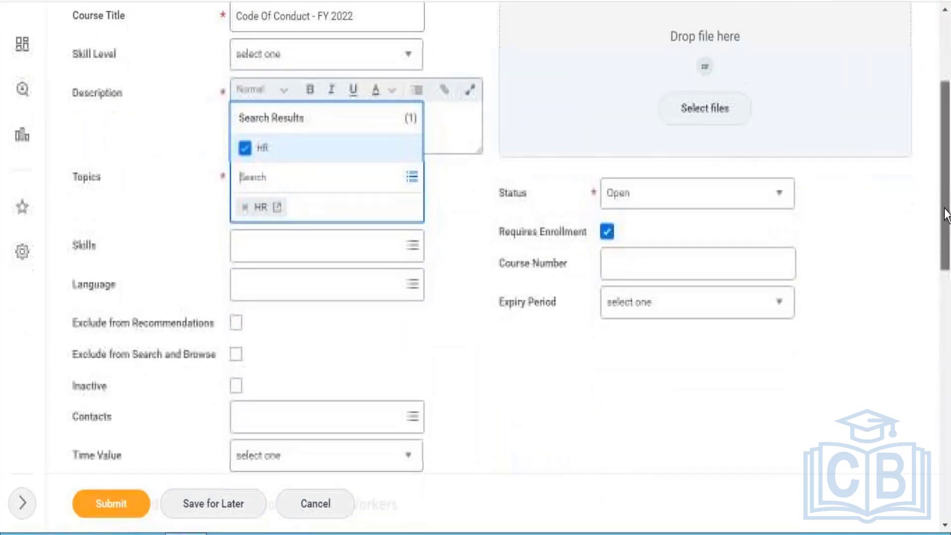
left_click(772, 190)
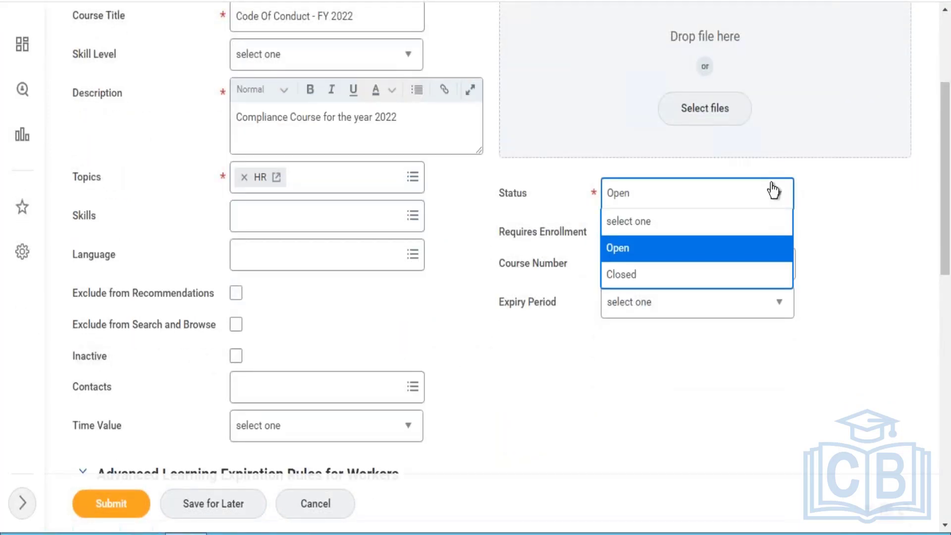
left_click(741, 204)
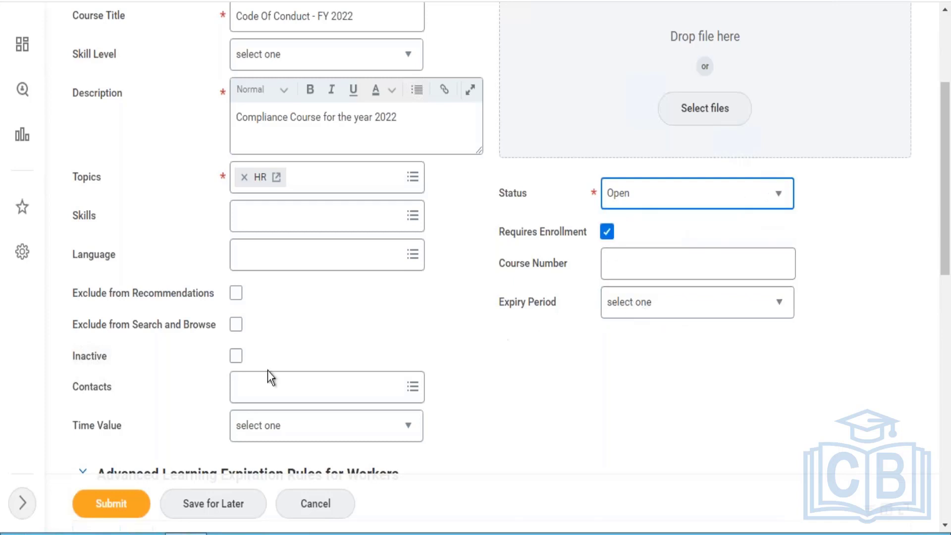
- Set the course's time value to Minutes and its total course duration to 60
left_click(279, 401)
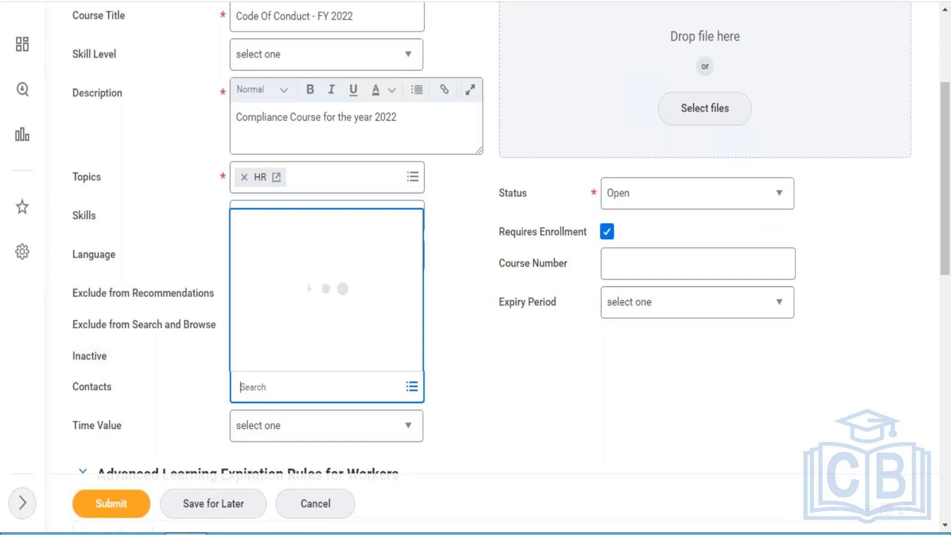
left_click(272, 436)
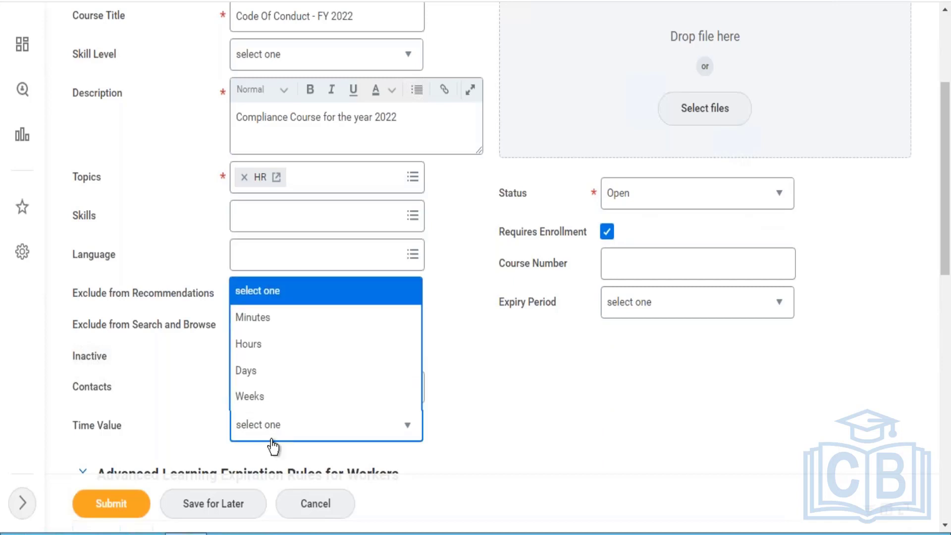
left_click(265, 327)
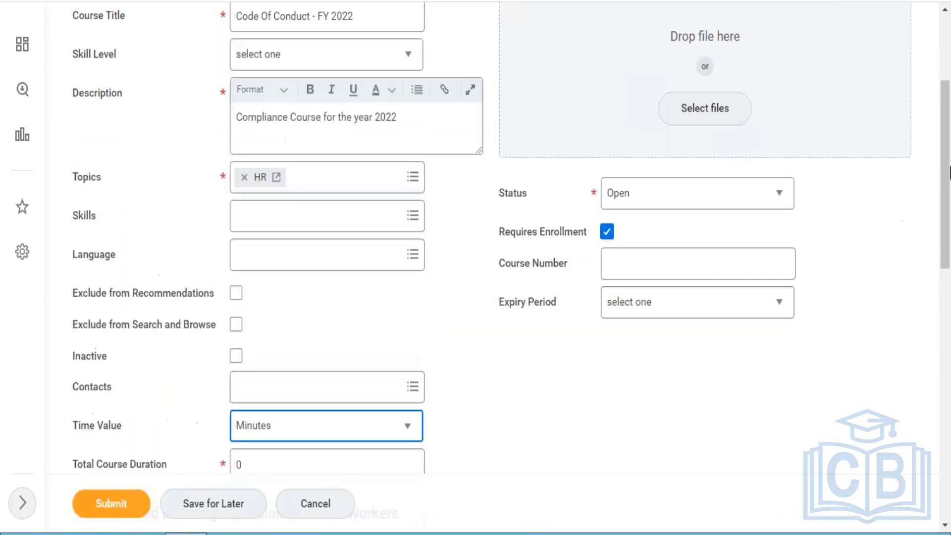
scroll(948, 181, "down", 4)
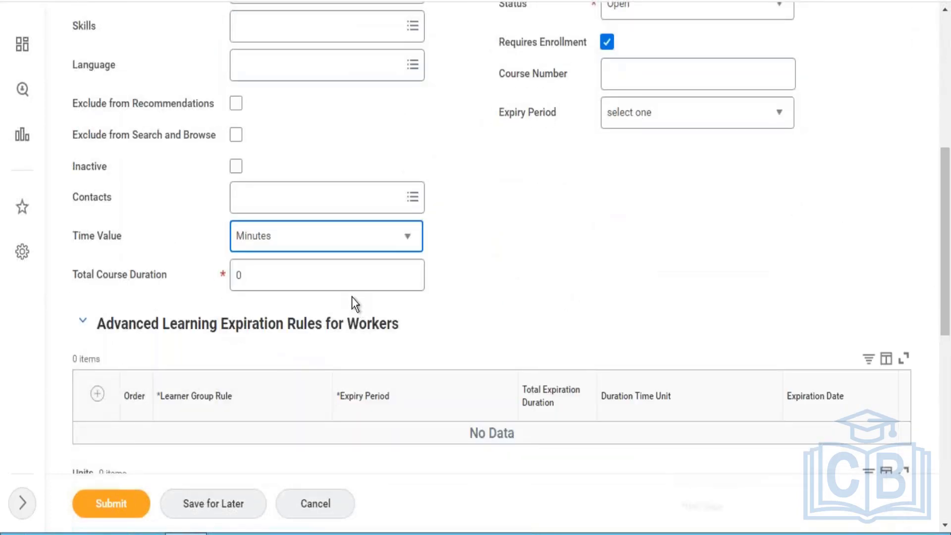
left_click(346, 276)
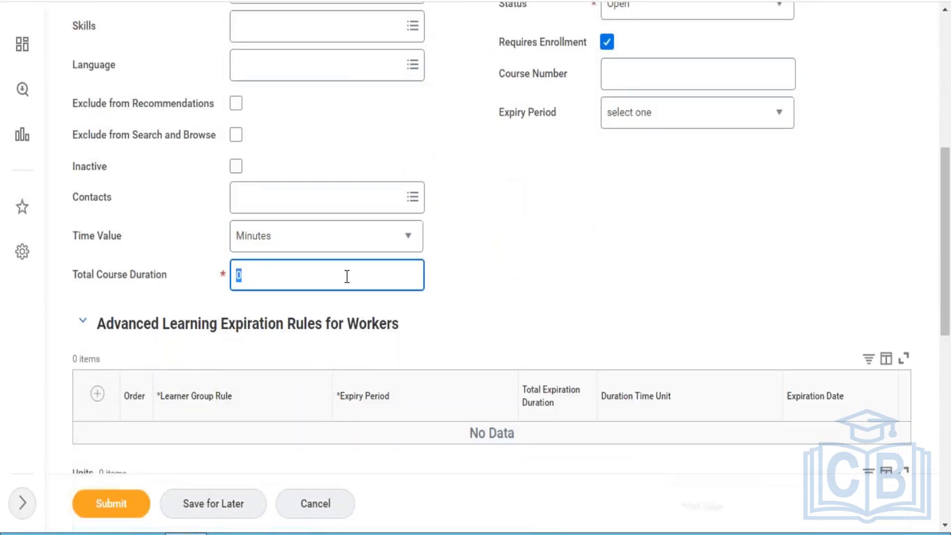
type("60")
- Add a Media lesson to the course and title it "Compliance Course - COC"
left_click_drag(949, 257, 949, 493)
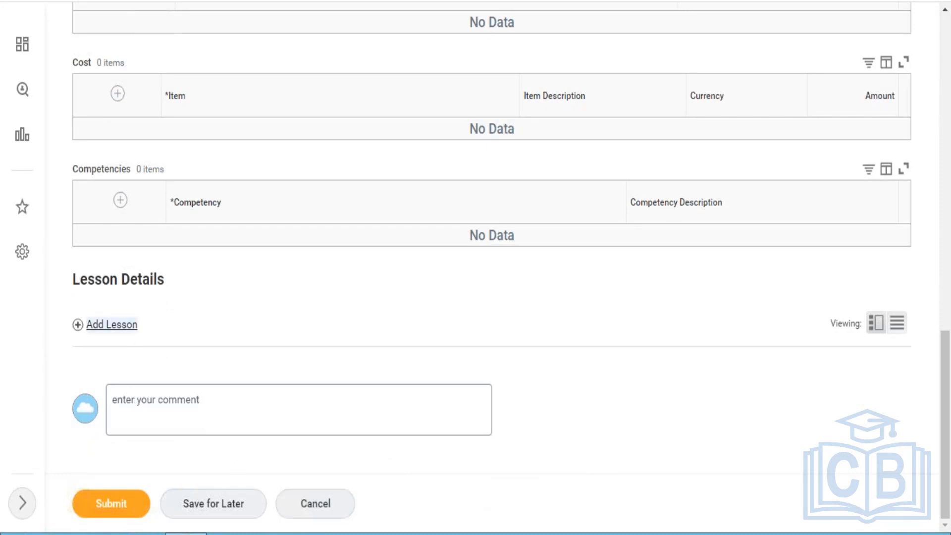
left_click(111, 324)
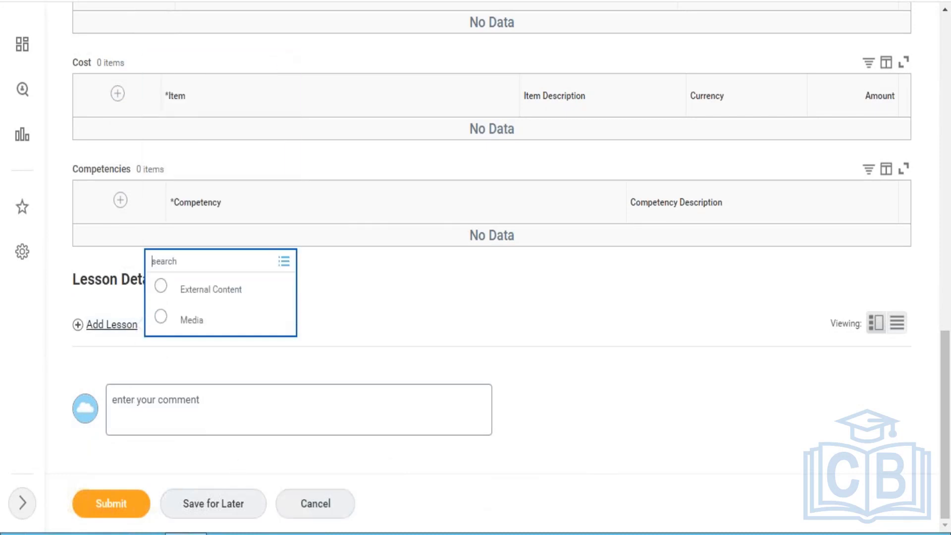
left_click(189, 321)
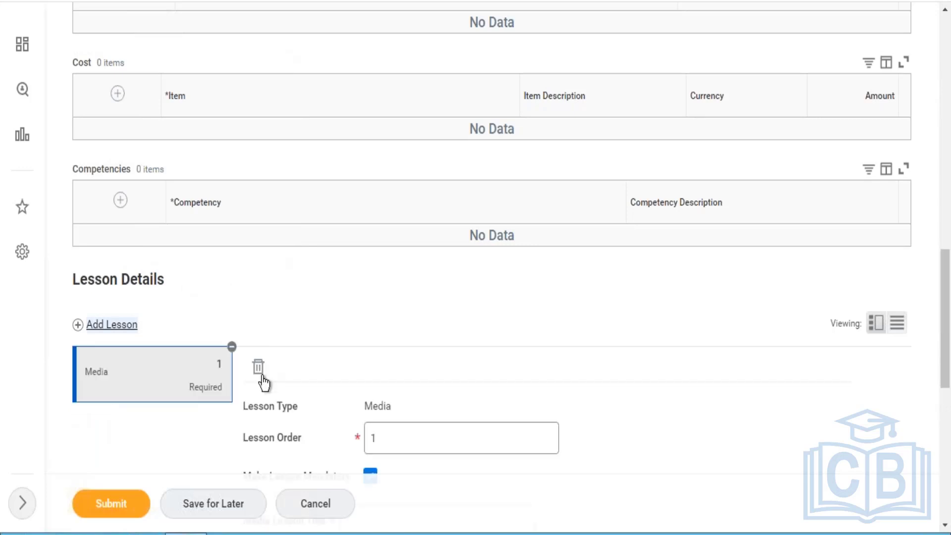
left_click_drag(943, 324, 941, 386)
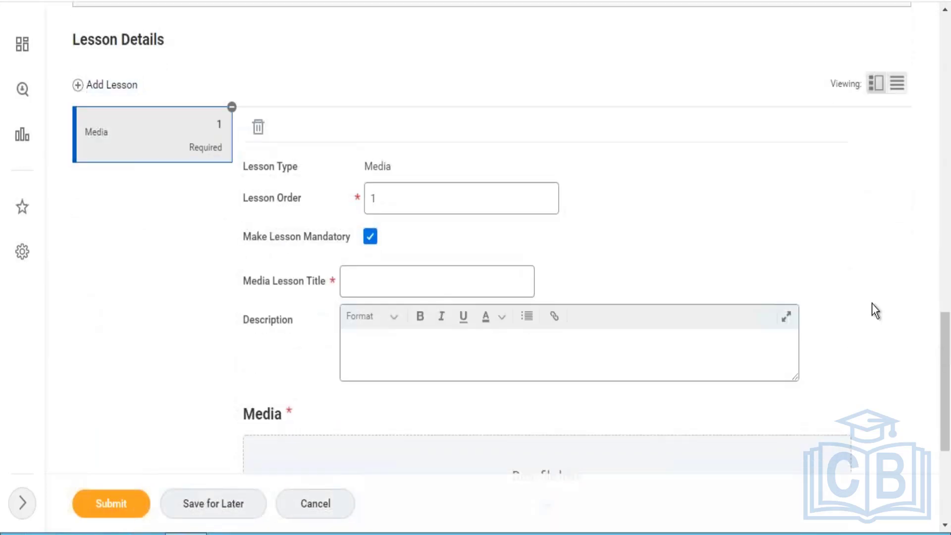
left_click(391, 276)
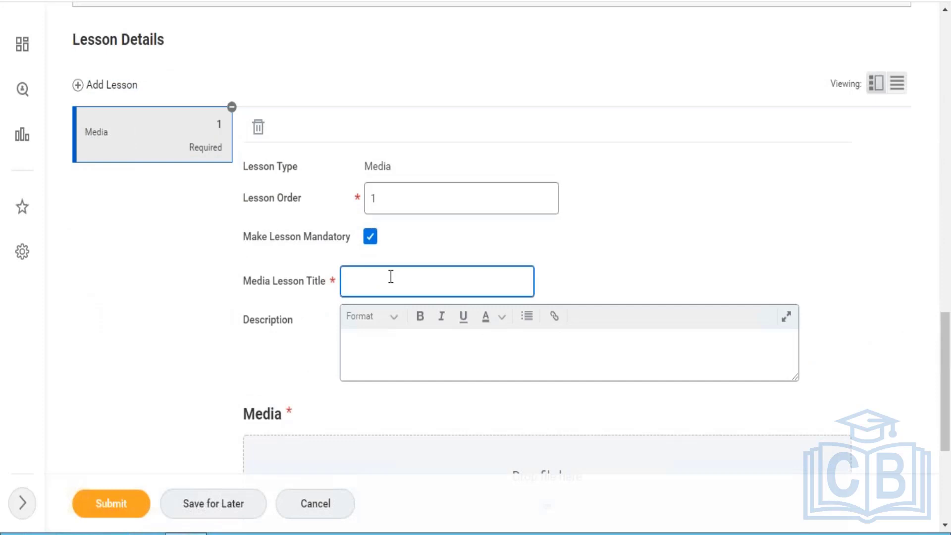
type("Compliance Course")
type("- CO")
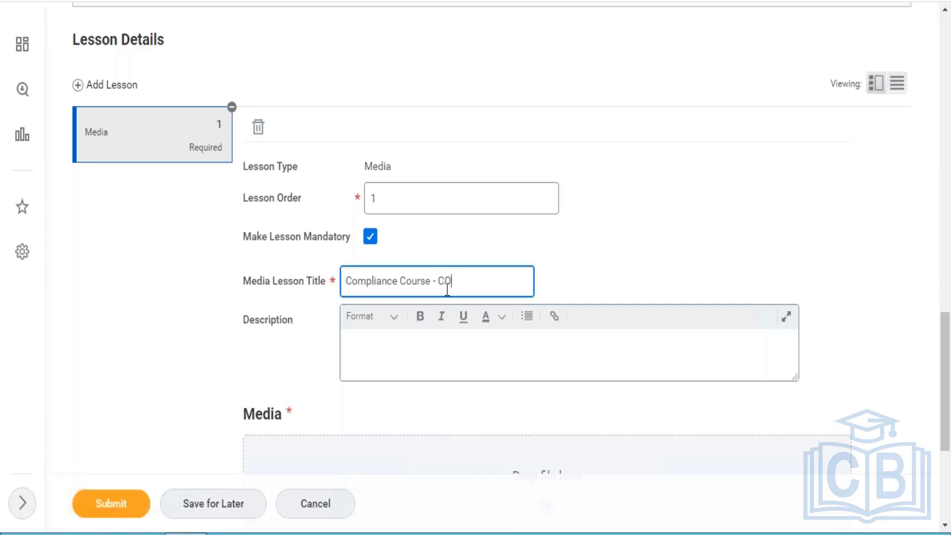
type("C")
- Upload Test_-_Report.xlsx from the Downloads folder as the lesson's media file
scroll(948, 372, "down", 3)
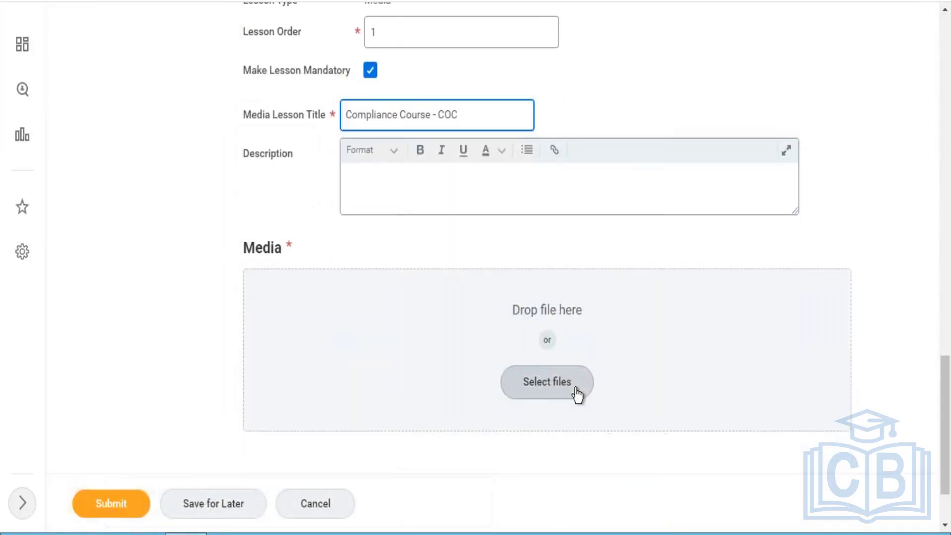
left_click(576, 394)
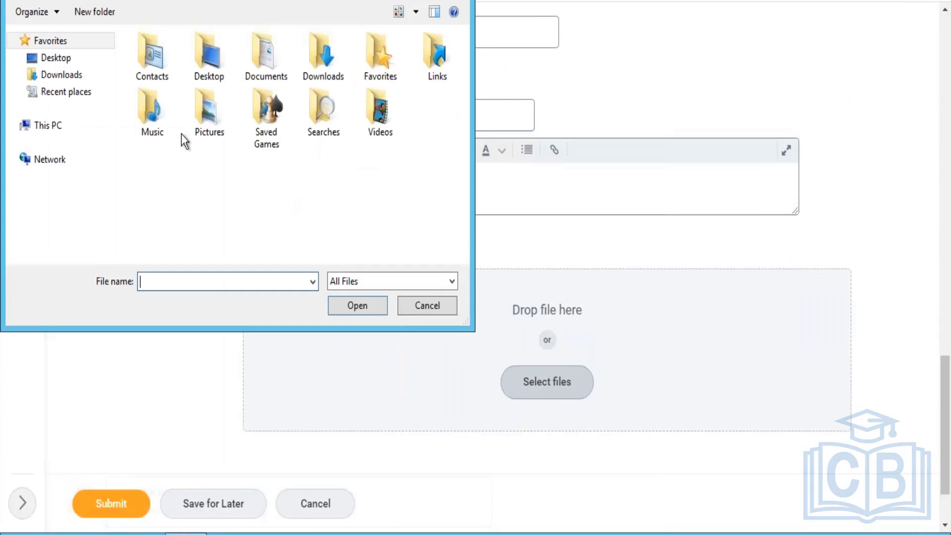
left_click(63, 80)
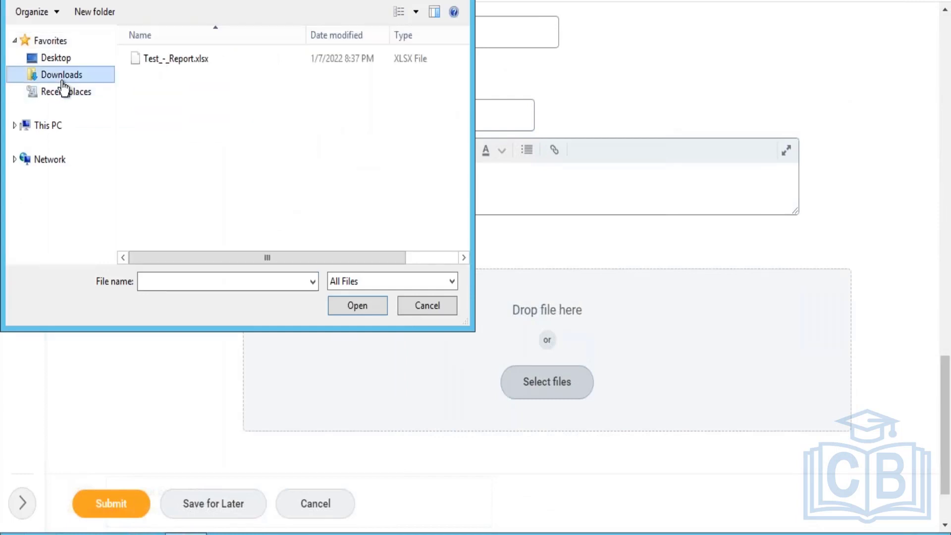
left_click(159, 56)
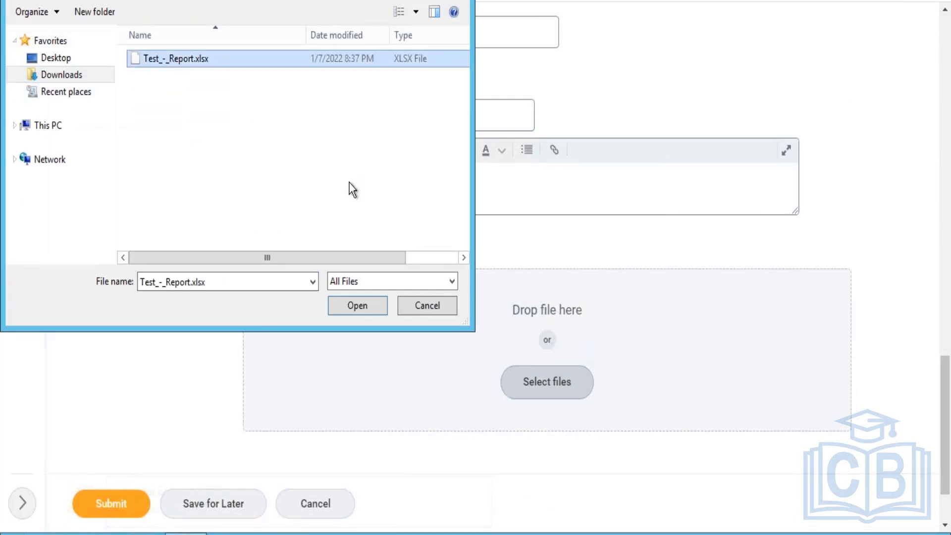
left_click(352, 306)
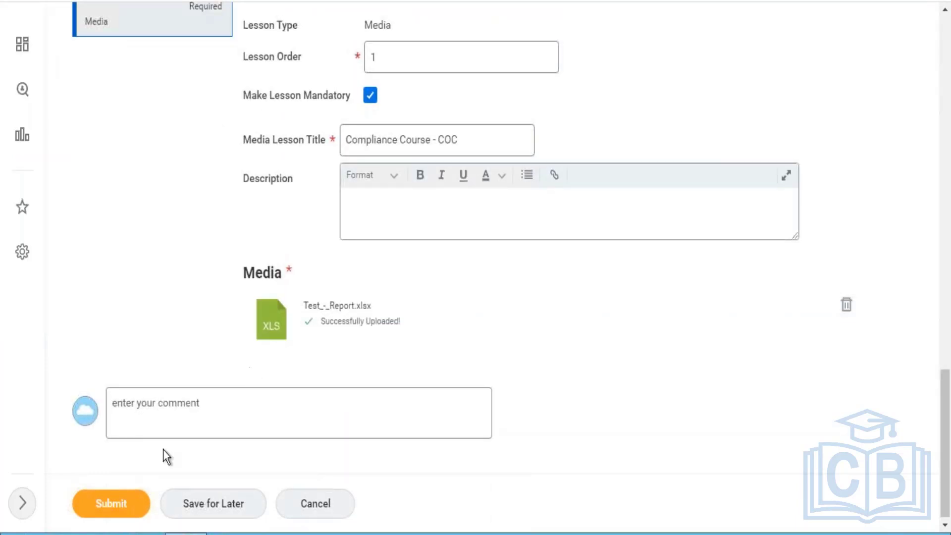
- Submit the Code Of Conduct - FY 2022 course and dismiss the submission confirmation
left_click(107, 510)
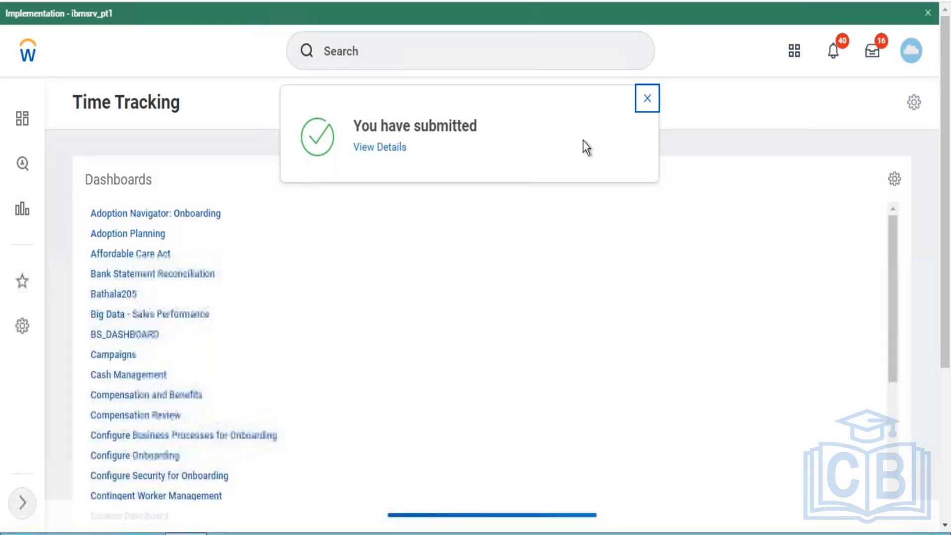
left_click(647, 98)
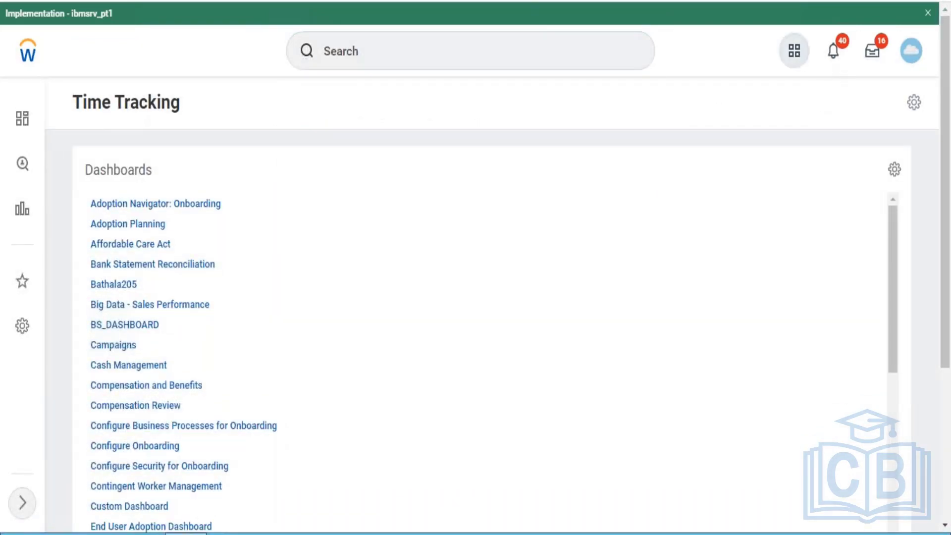
- Open the Code Of Conduct - FY 2022 course from the most popular courses on the Learning app's Discover page
left_click(794, 50)
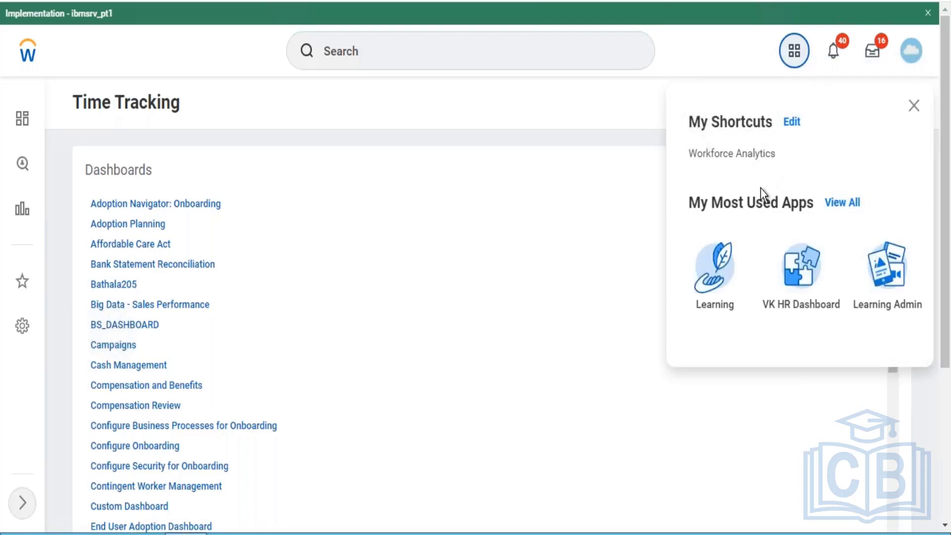
left_click(719, 280)
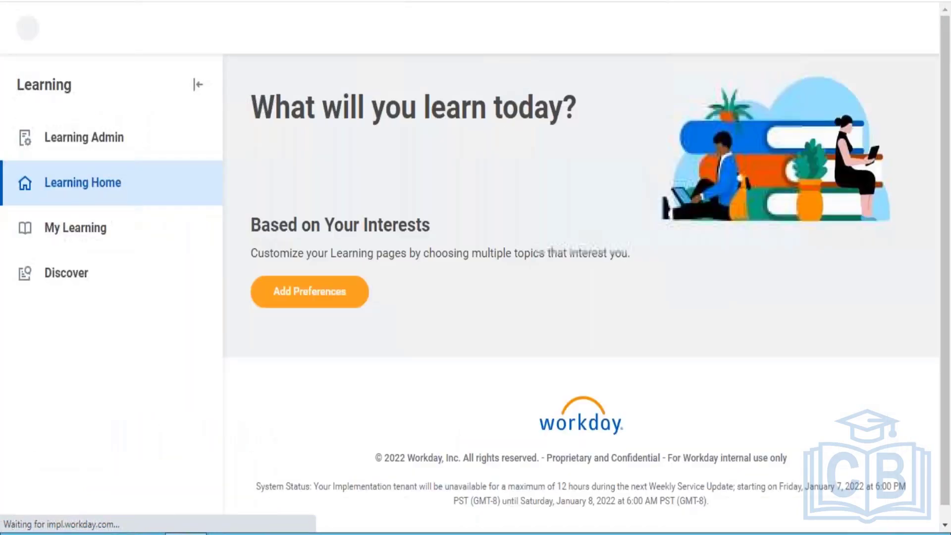
left_click(67, 307)
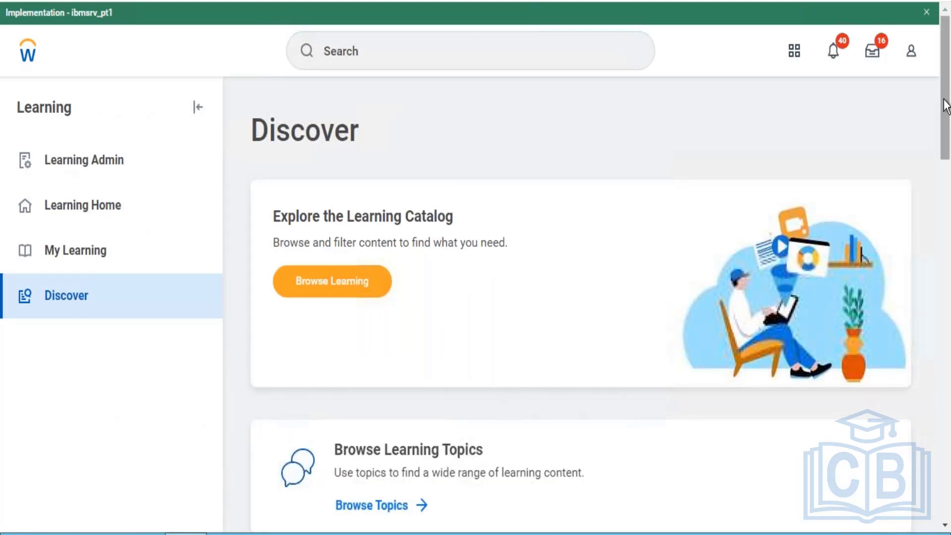
left_click_drag(946, 137, 945, 241)
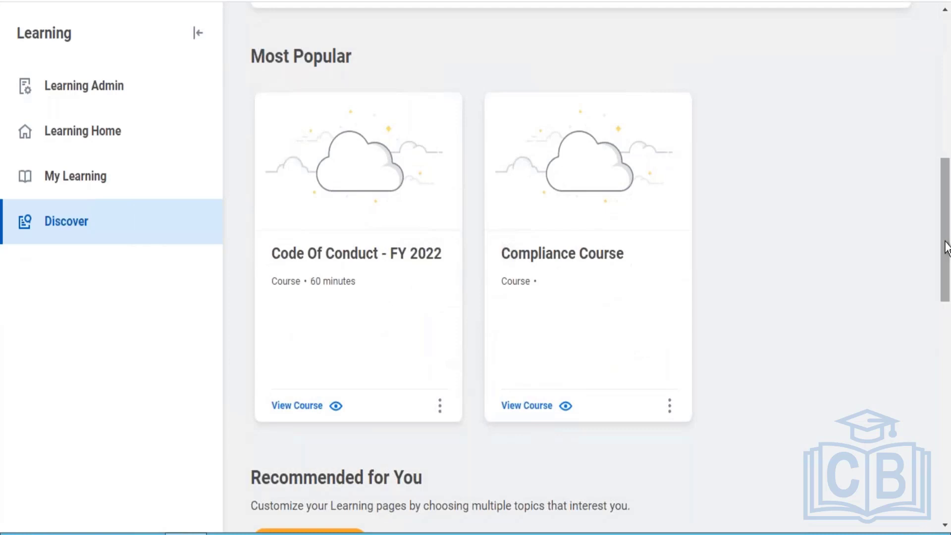
left_click_drag(946, 250, 947, 229)
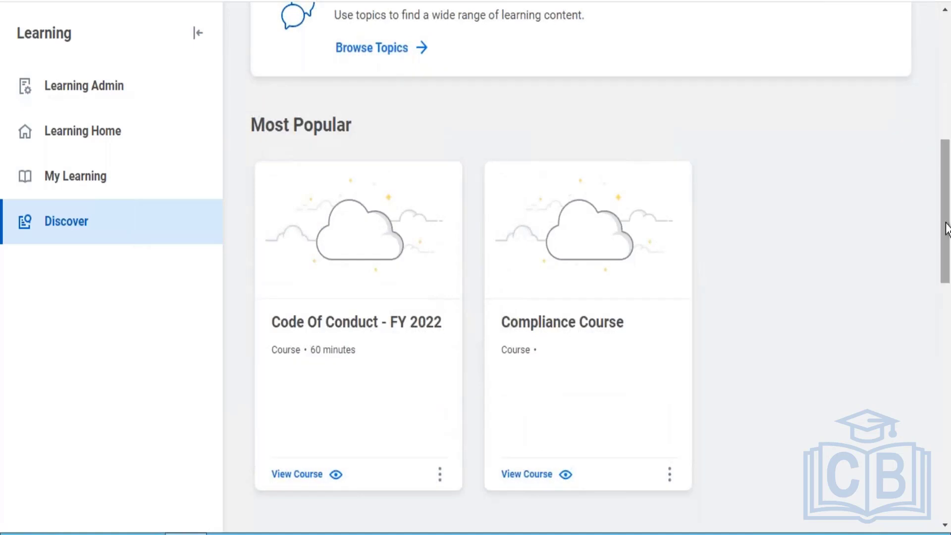
left_click(360, 322)
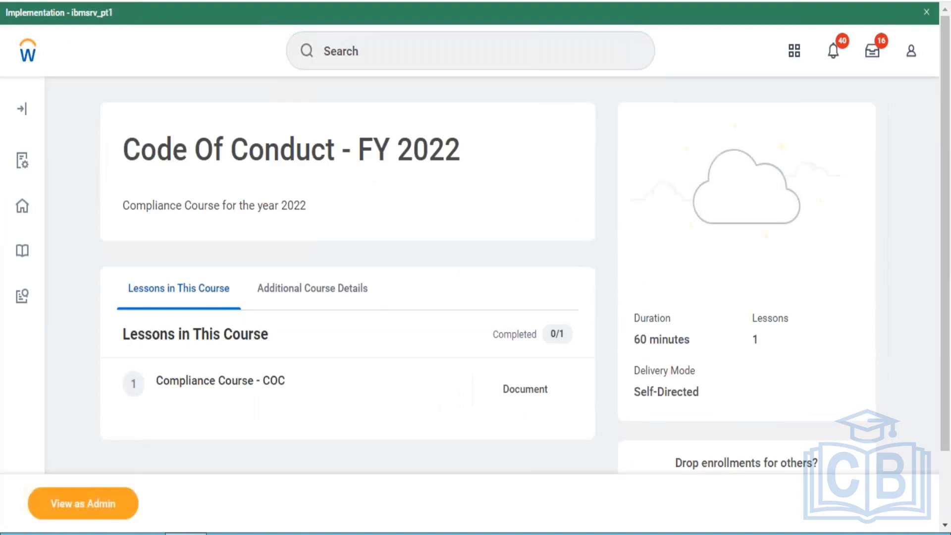
- Examine the course's learner page, including its lesson list, duration, delivery mode and enrollment options
left_click_drag(947, 251, 945, 339)
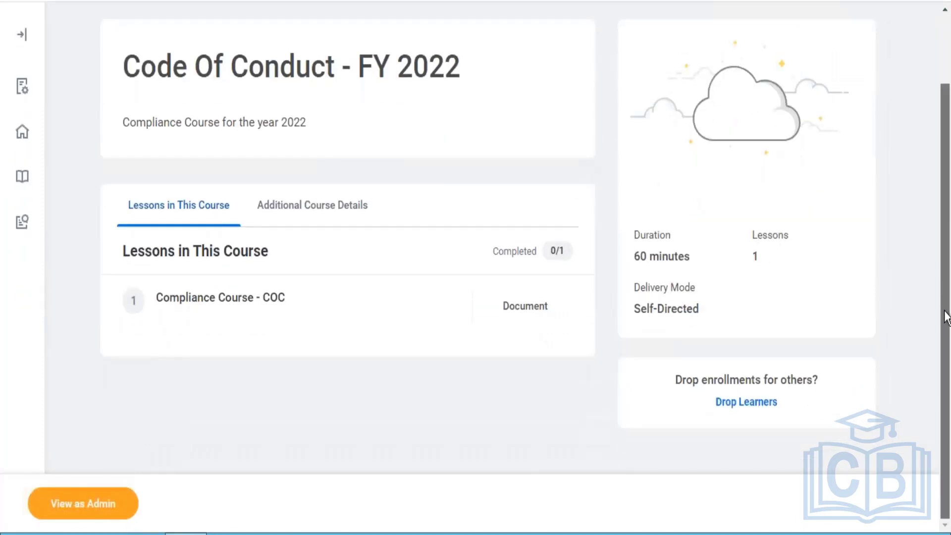
scroll(927, 237, "up", 1)
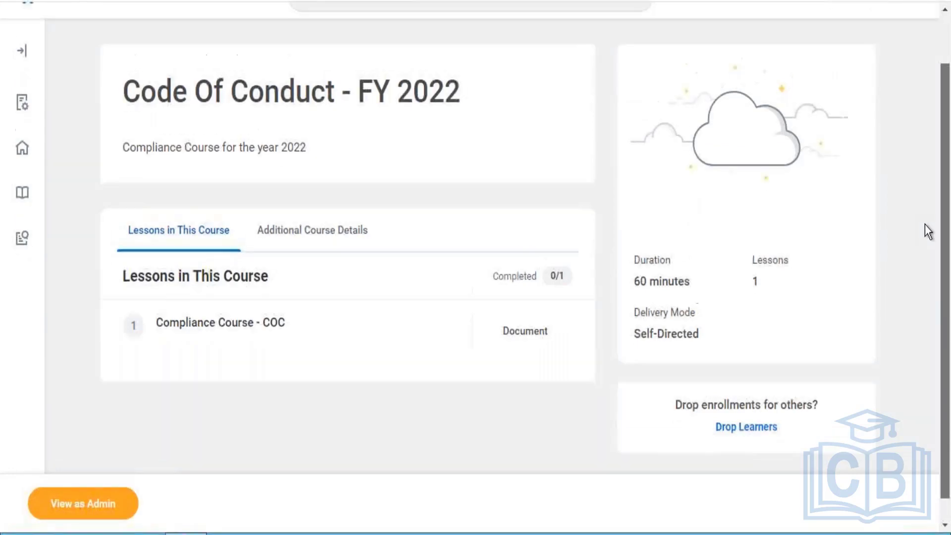
scroll(924, 218, "up", 2)
scroll(934, 287, "down", 3)
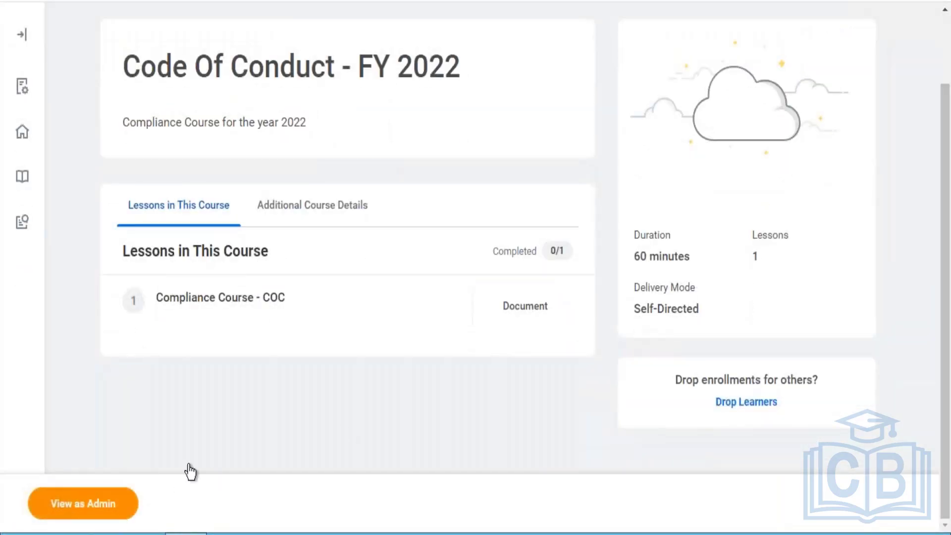
scroll(931, 307, "up", 2)
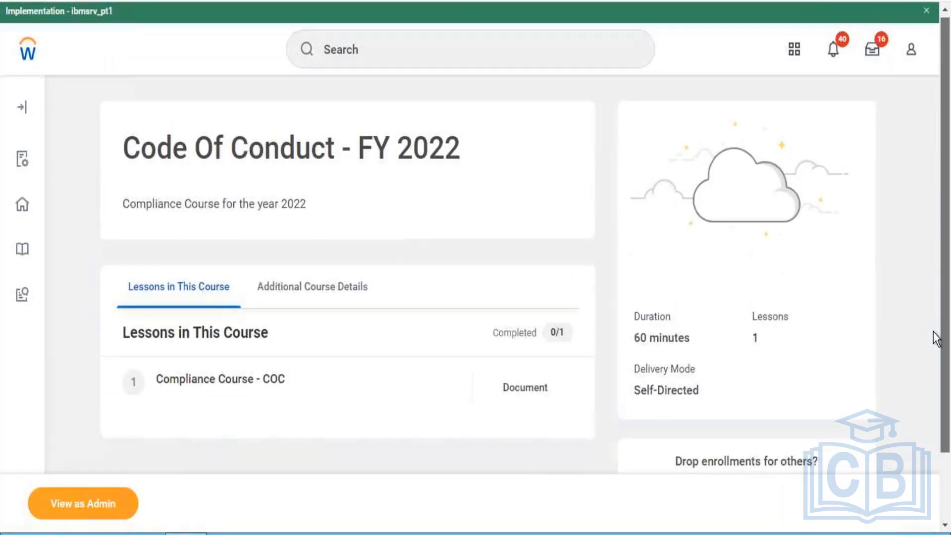
scroll(934, 347, "down", 2)
left_click_drag(936, 388, 936, 384)
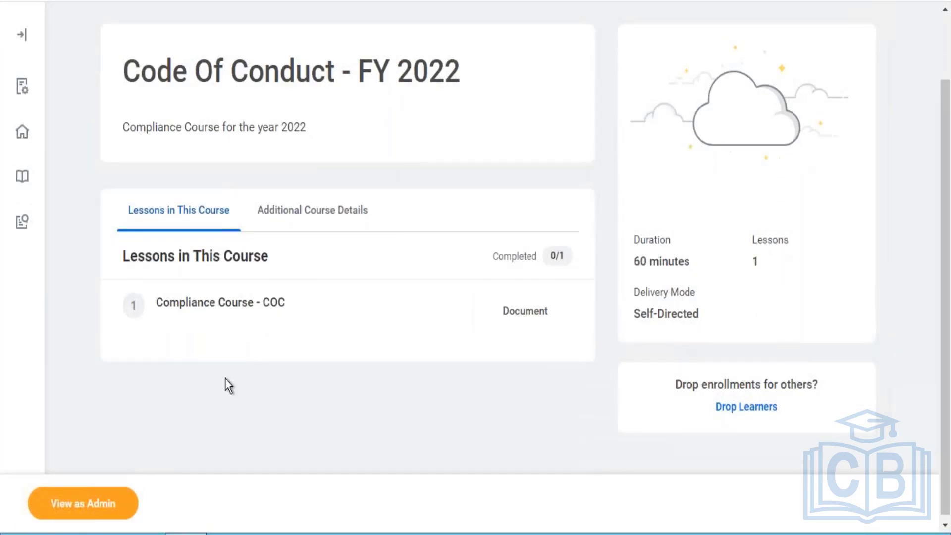
- View the Code Of Conduct - FY 2022 course as an admin and review its details, lesson settings and attached media
left_click(112, 498)
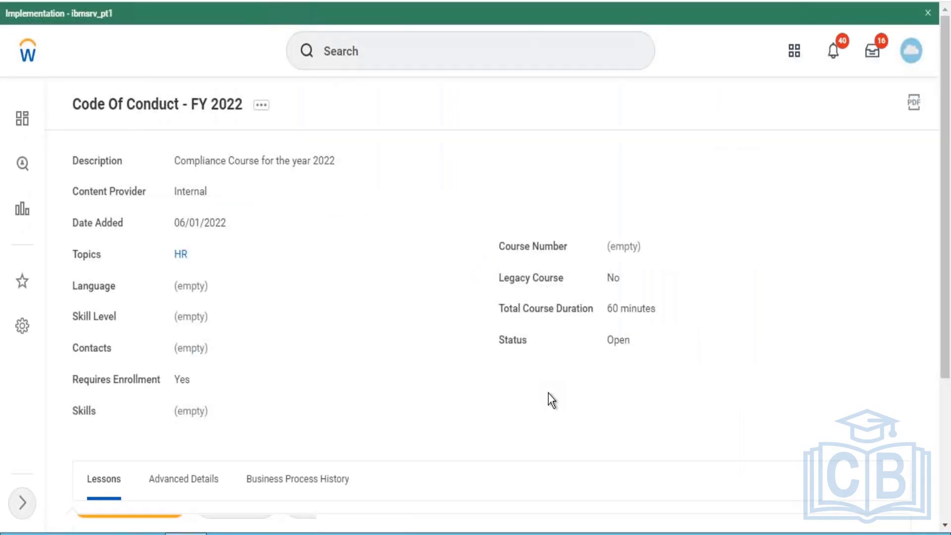
scroll(548, 394, "down", 5)
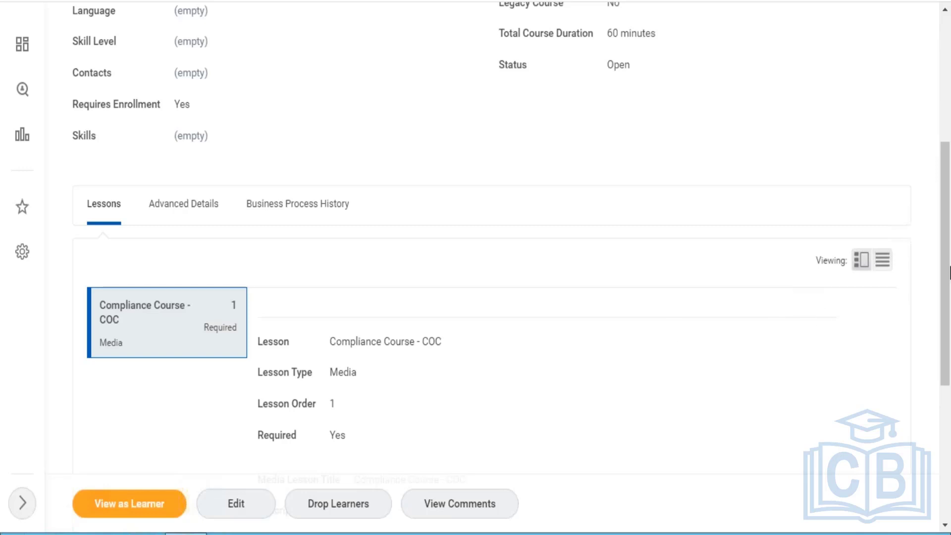
left_click_drag(946, 261, 939, 390)
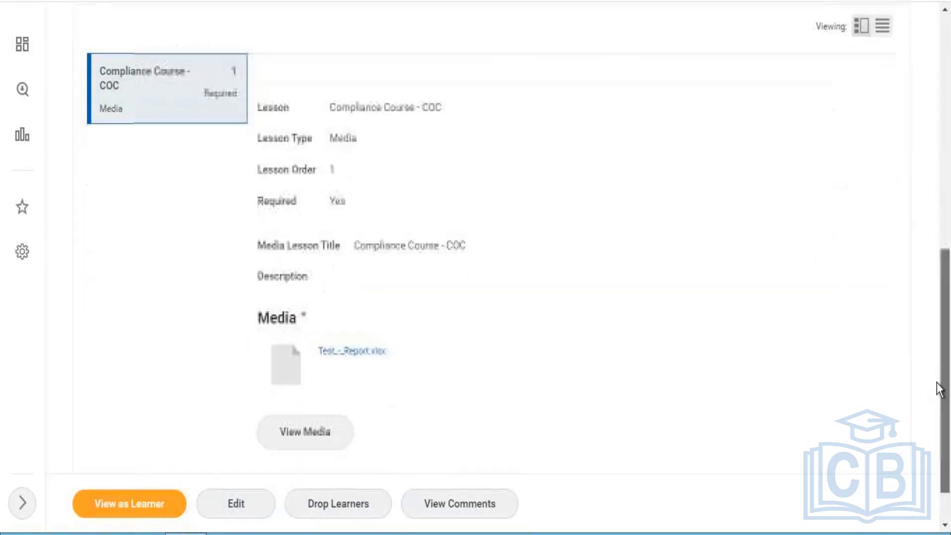
scroll(926, 292, "up", 10)
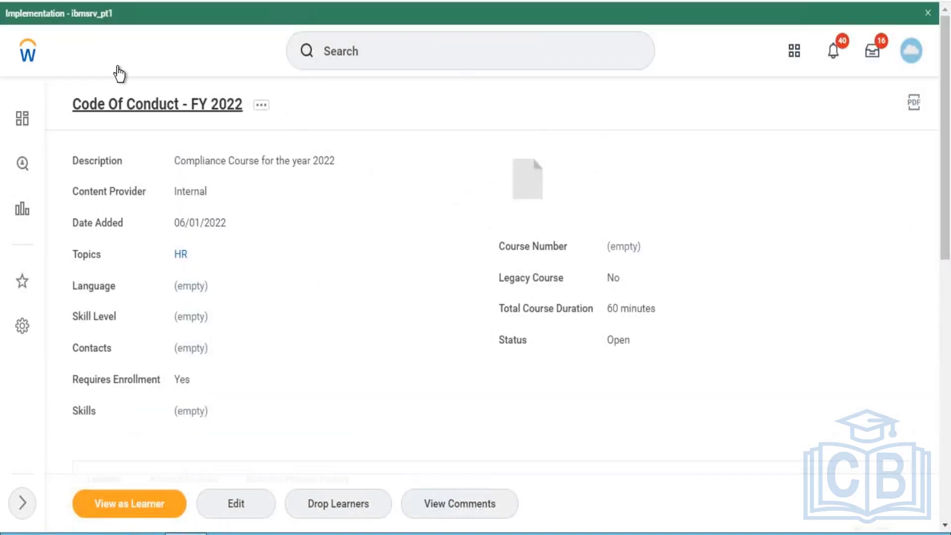
- Return to the home page, search for bp:enroll and open the Enroll in Content (Default Definition) business process
left_click(37, 56)
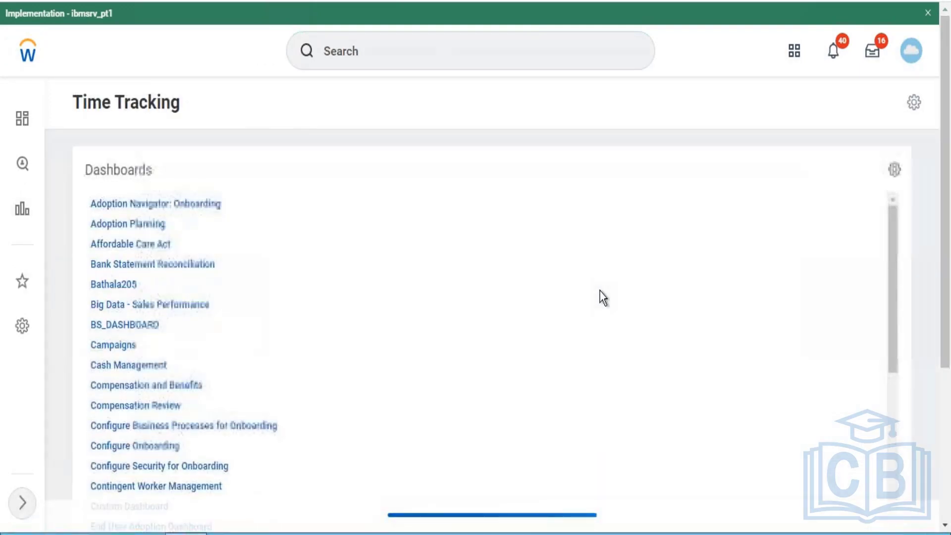
left_click(414, 58)
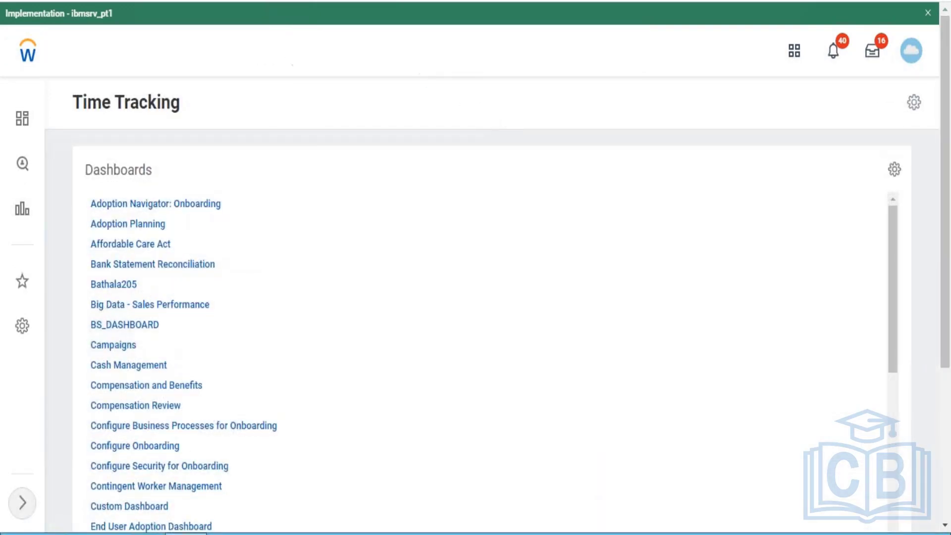
type("bp")
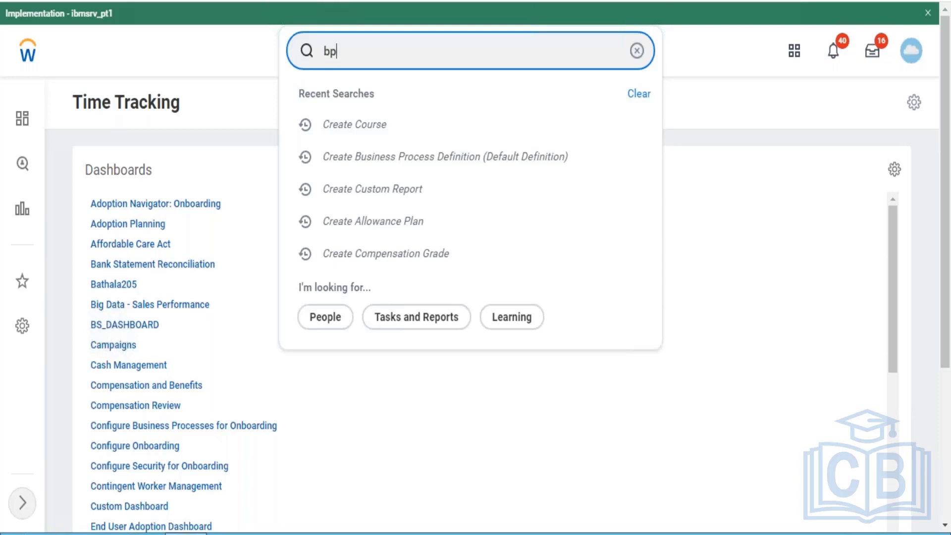
type(":enroll")
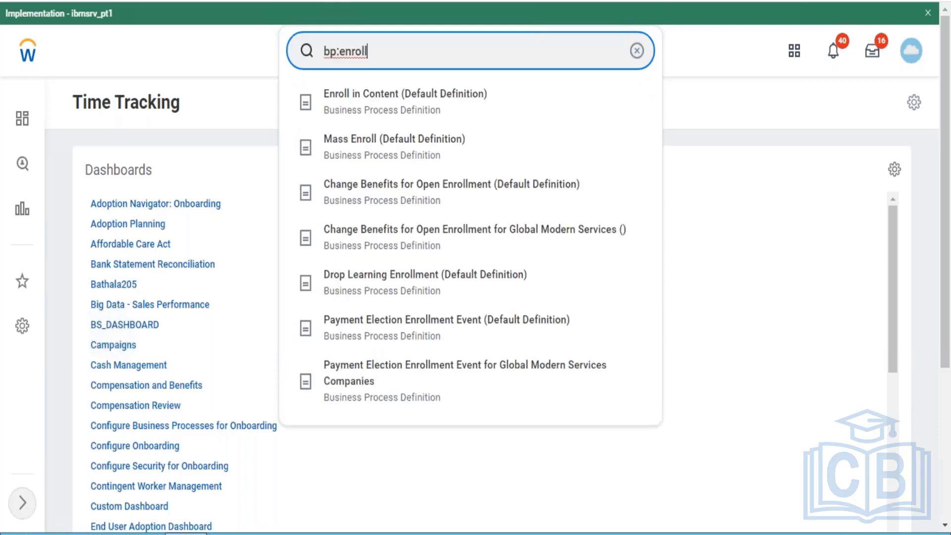
left_click(393, 121)
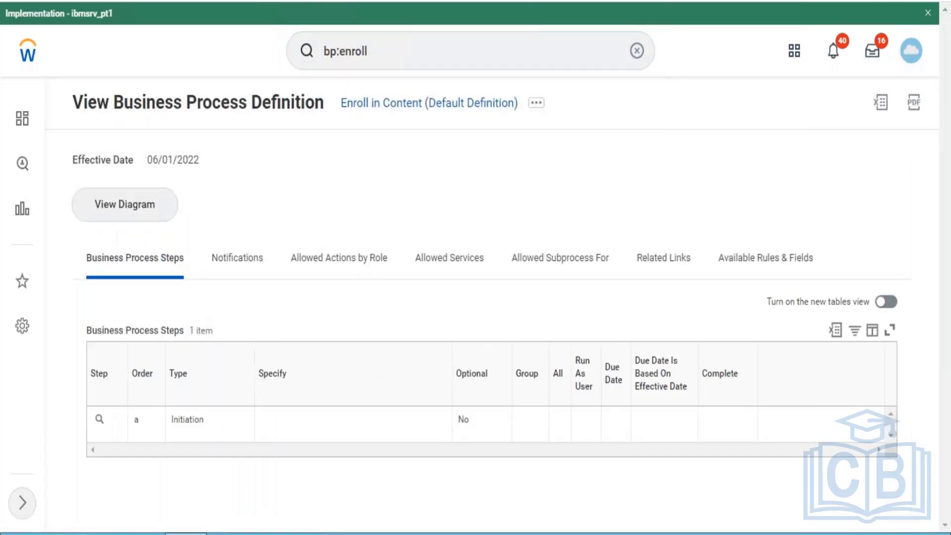
- Open the business process security policy of Enroll in Content for editing
left_click(538, 105)
mouse_move(183, 221)
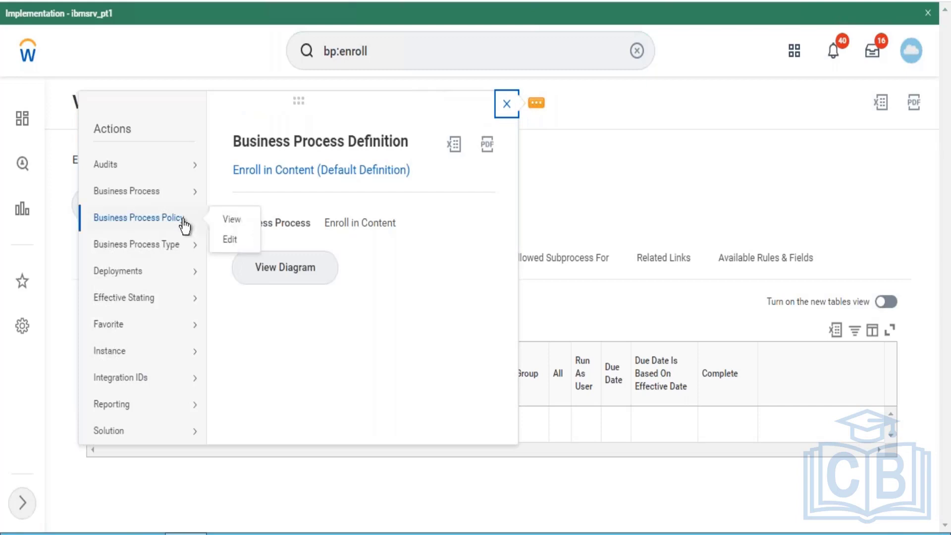
left_click(228, 240)
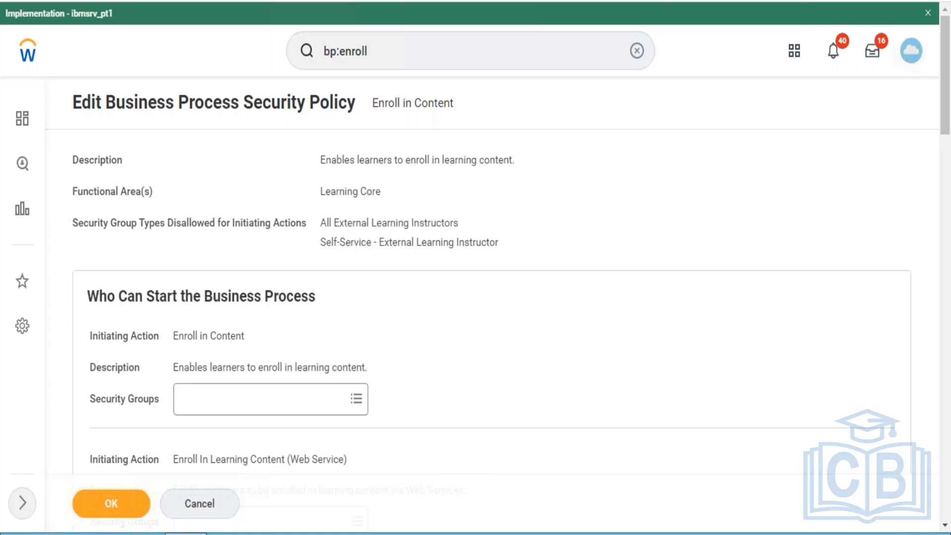
- Add Employee As Self and Contingent Worker As Self as security groups for the Enroll in Content initiating action
left_click(244, 398)
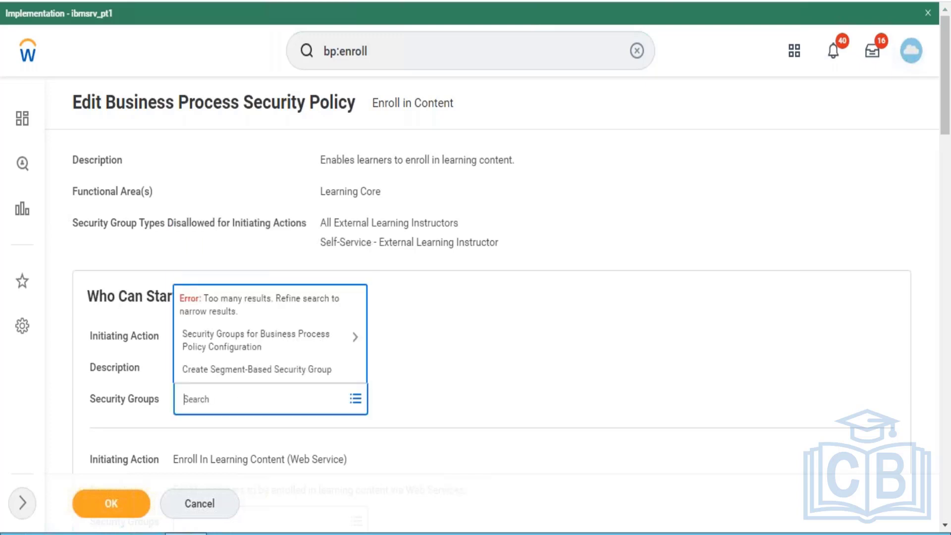
type("Employee as self")
key("Return")
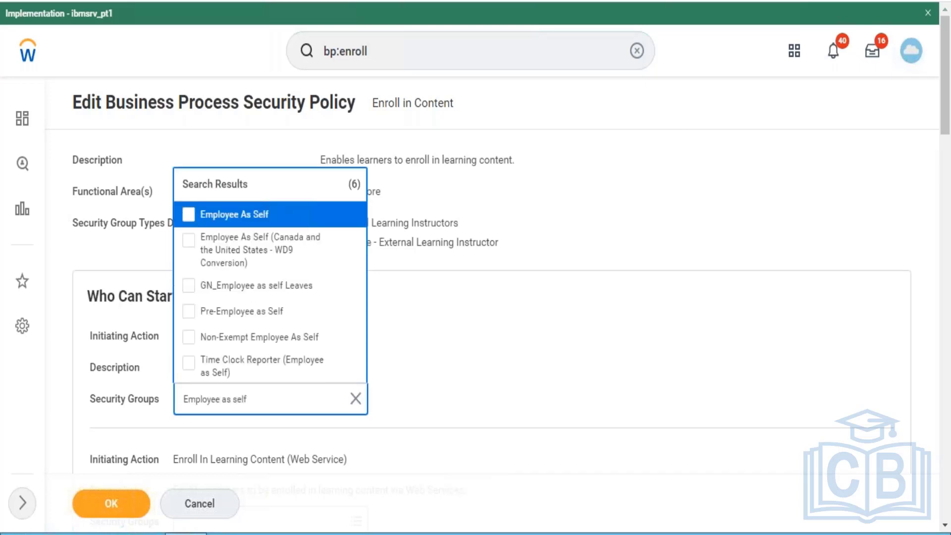
left_click(244, 225)
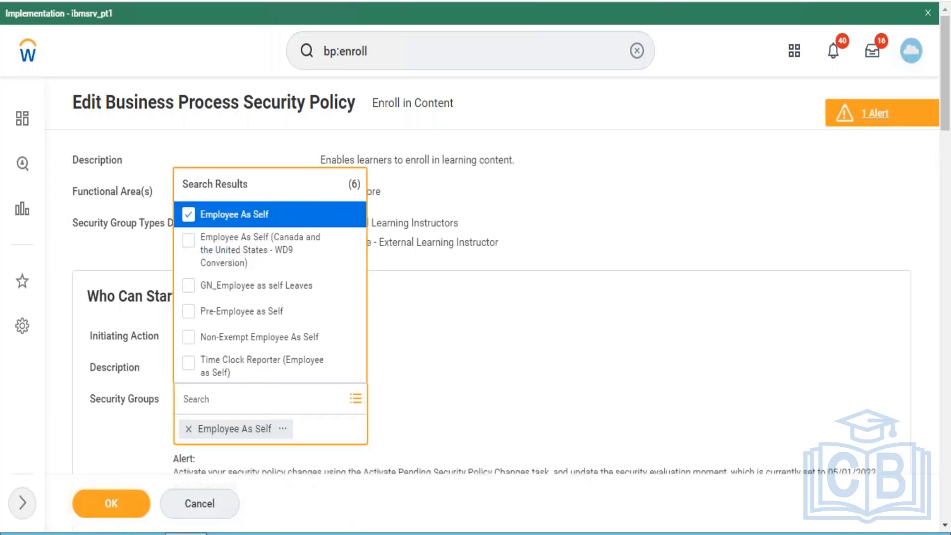
type("Con")
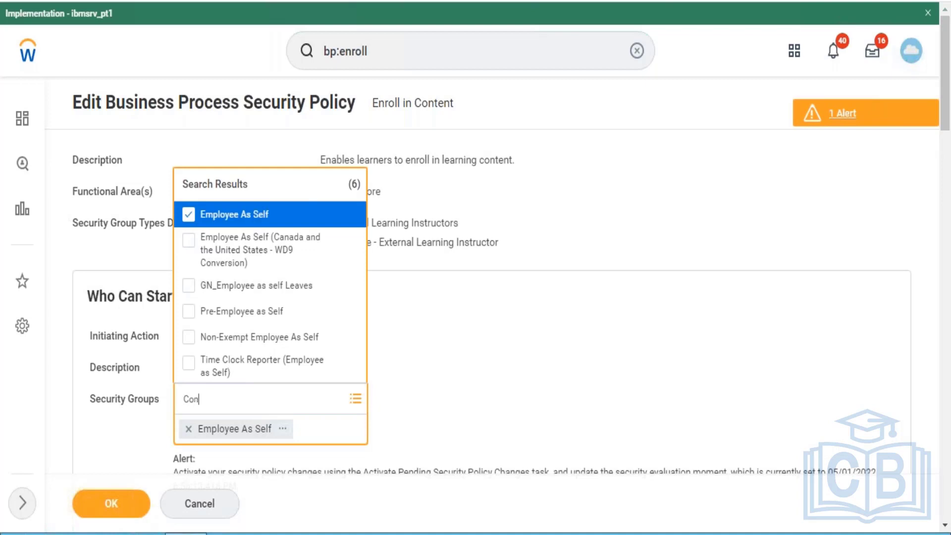
type("tingent")
key("Return")
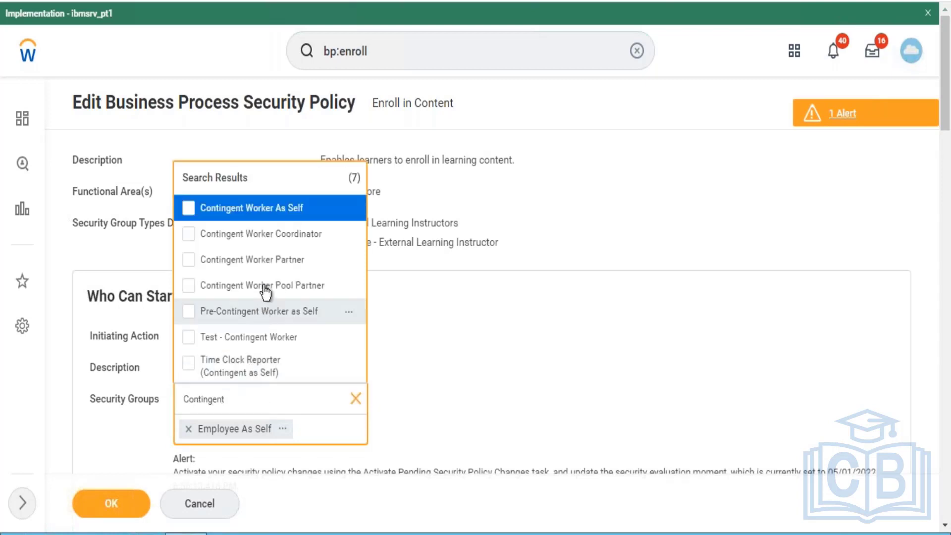
left_click(270, 208)
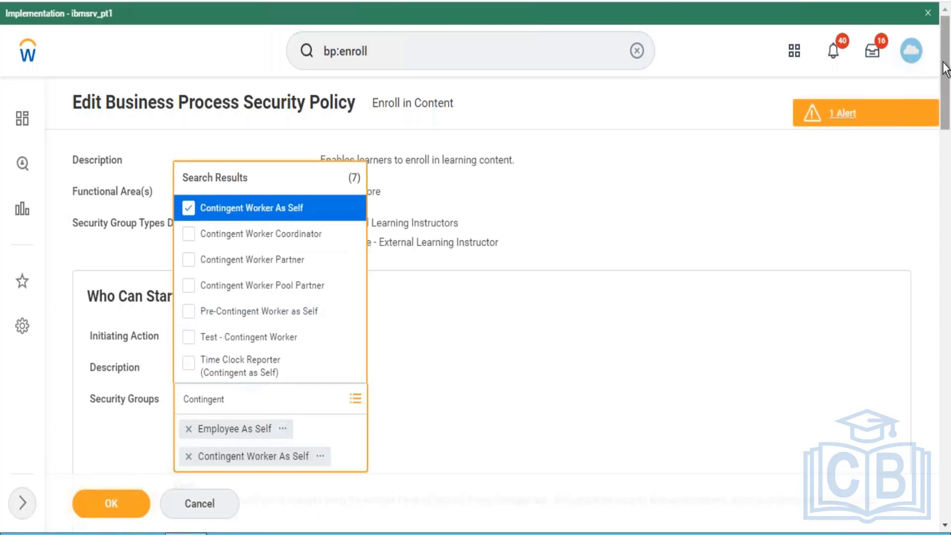
- Add Implementers and Learning Administrator as security groups for the Enroll In Learning Content (Web Service) initiating action
left_click_drag(946, 70, 947, 111)
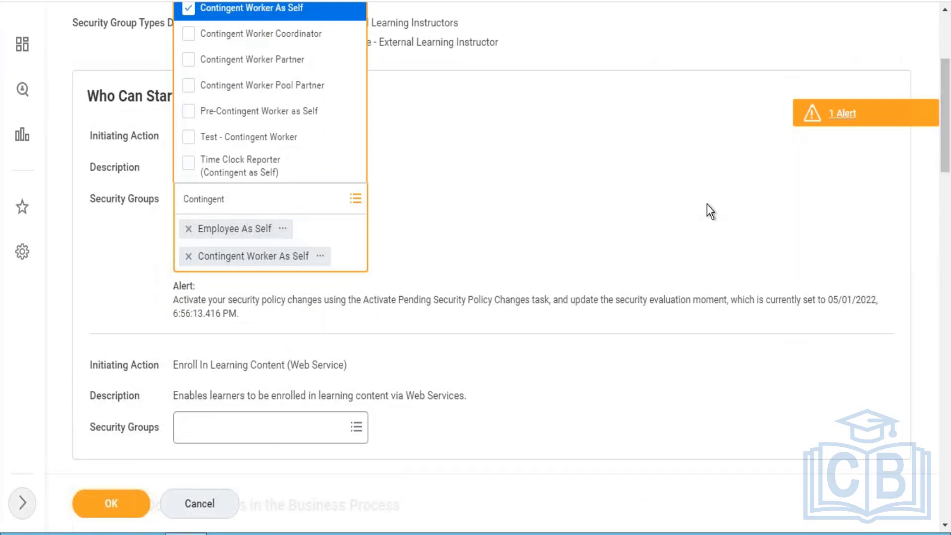
left_click(291, 424)
type("implemen")
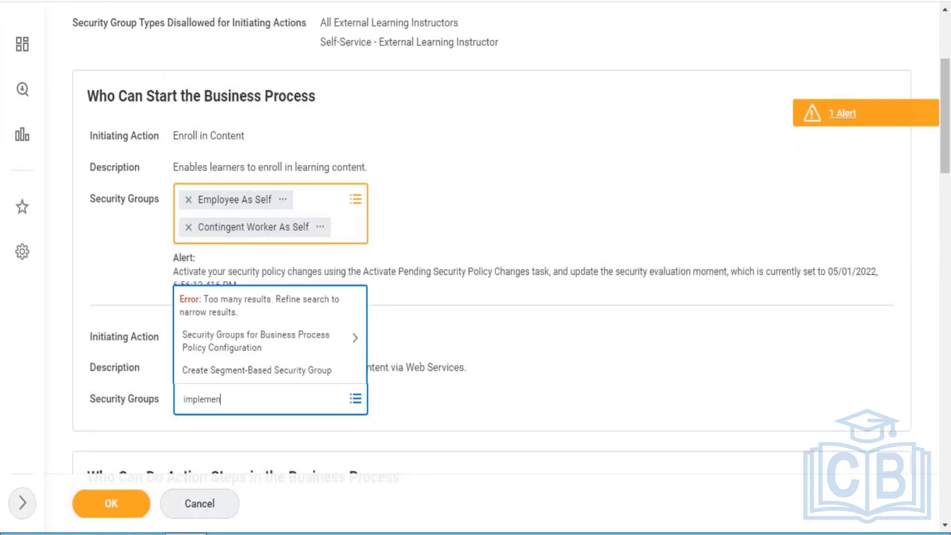
type("ters")
key("Return")
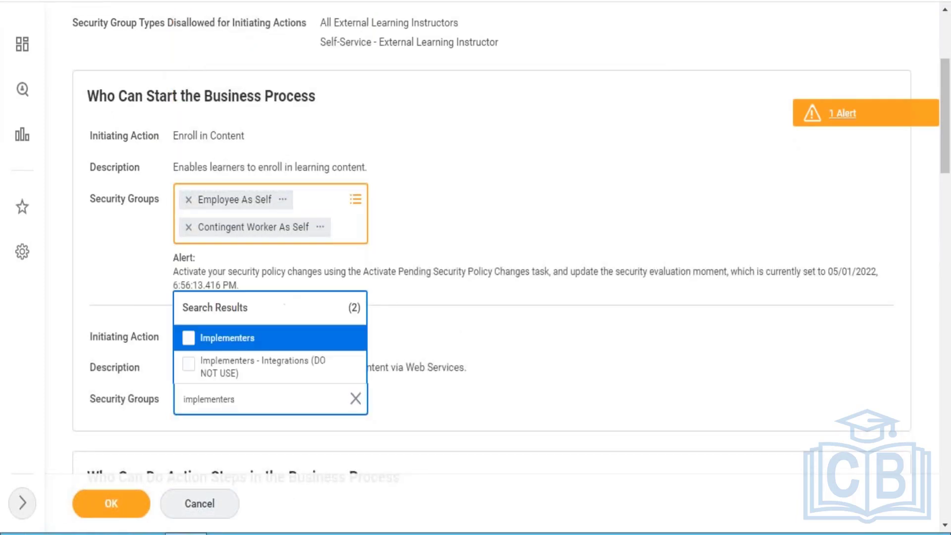
left_click(263, 341)
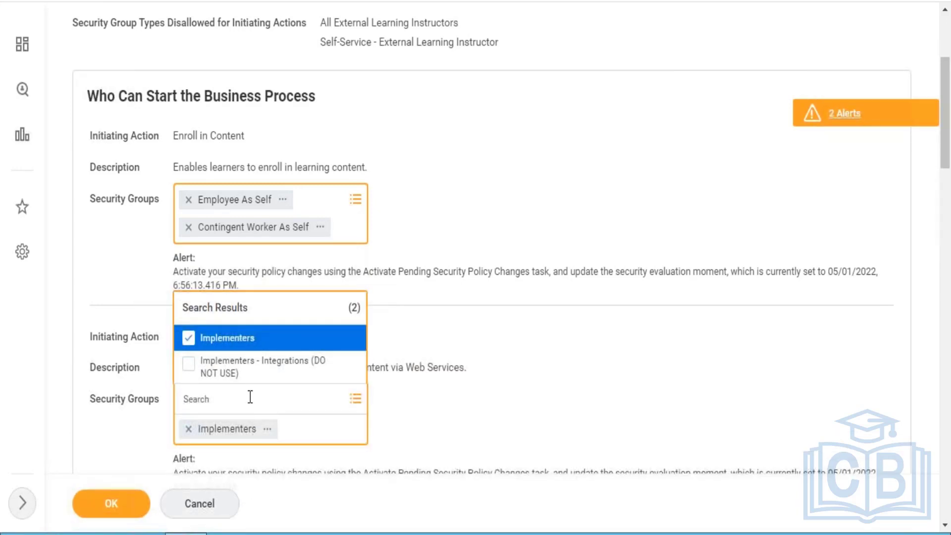
type("Learning admin")
key("Return")
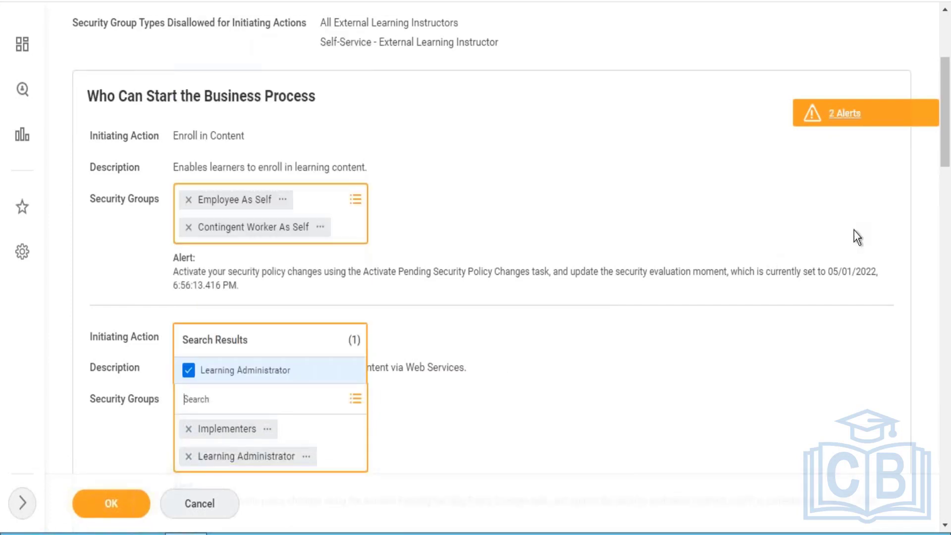
- Add Manager and Learning Administrator as security groups for the Approve action
left_click_drag(944, 134, 946, 246)
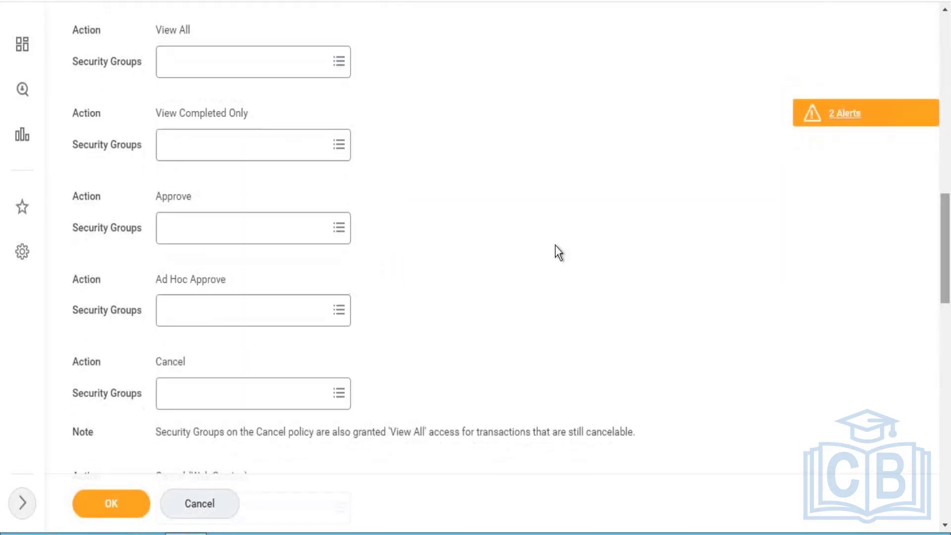
left_click(239, 236)
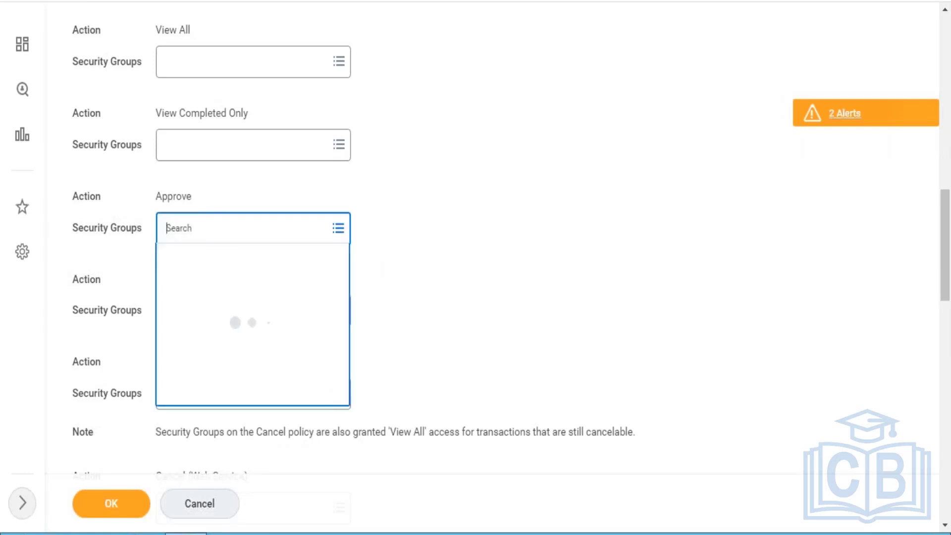
type("manager")
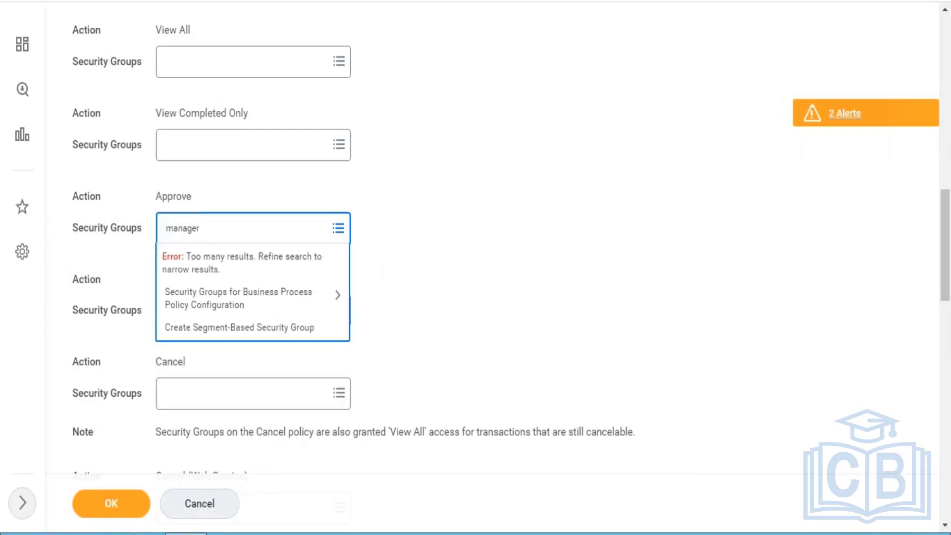
key("Return")
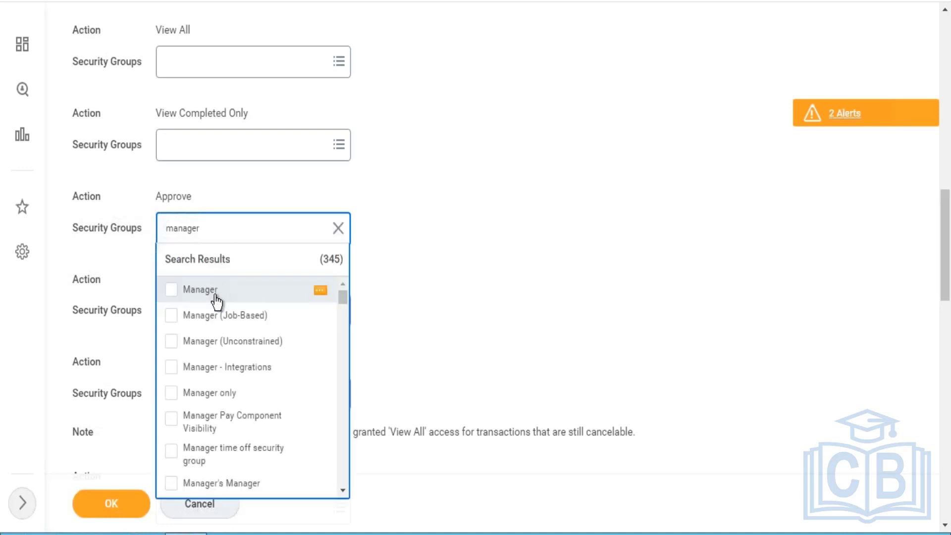
left_click(217, 297)
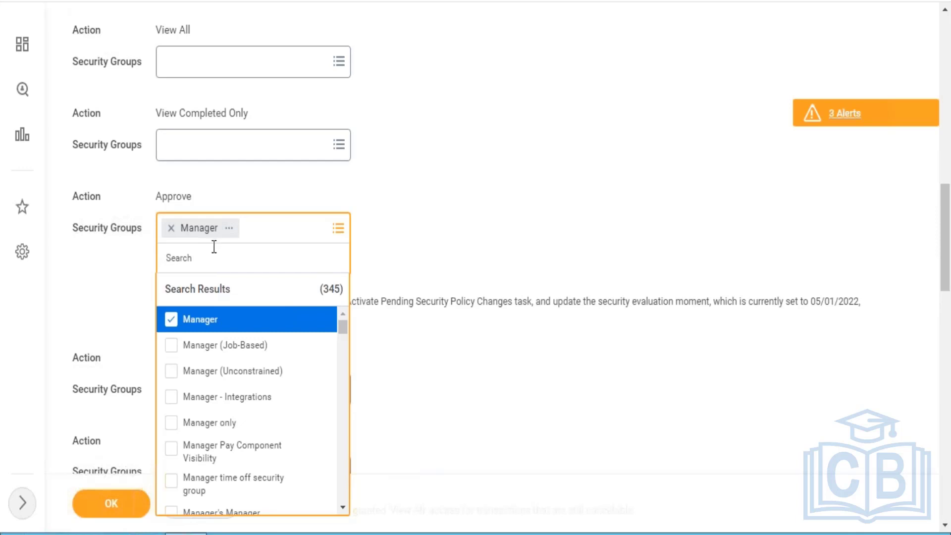
type("learning admin")
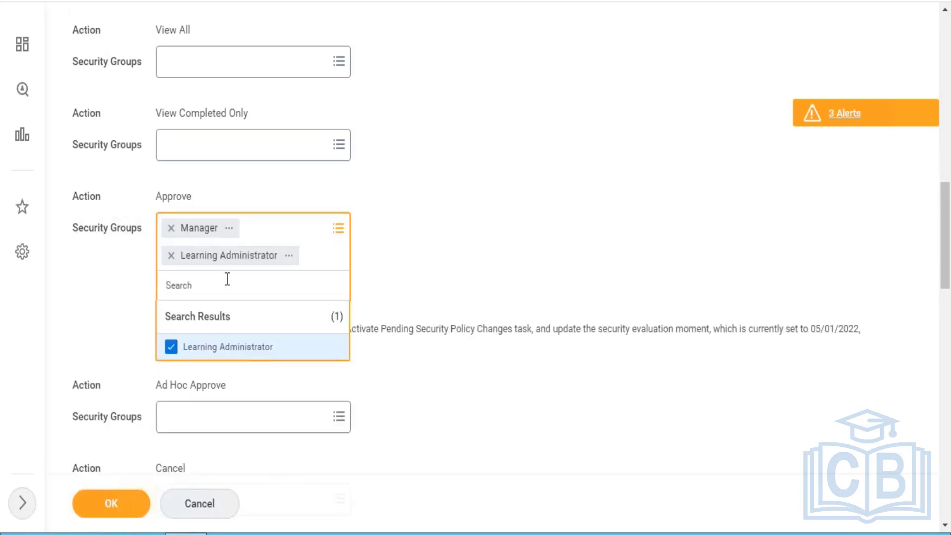
- Add Management Chain and Manager's Manager to the security groups of the Approve action
type("management chain")
key("Return")
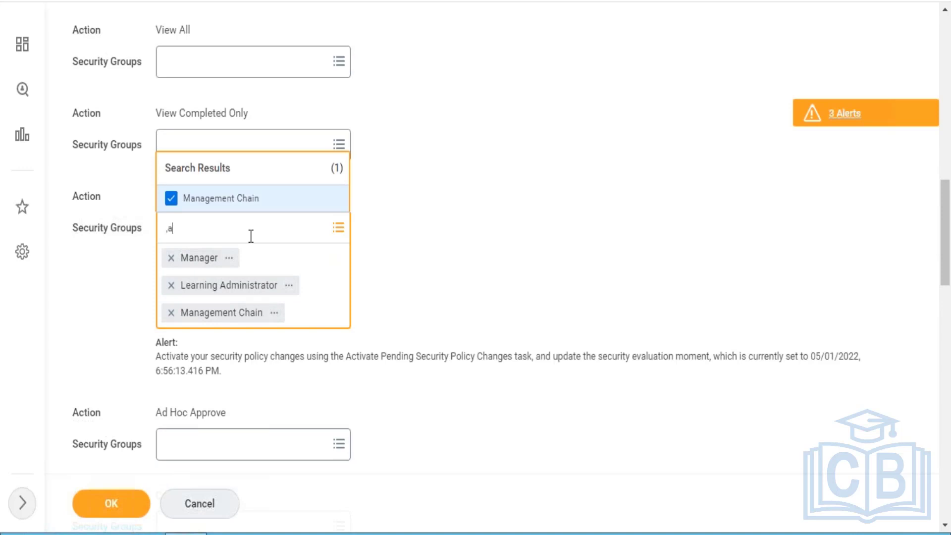
type("managers manager")
key("Return")
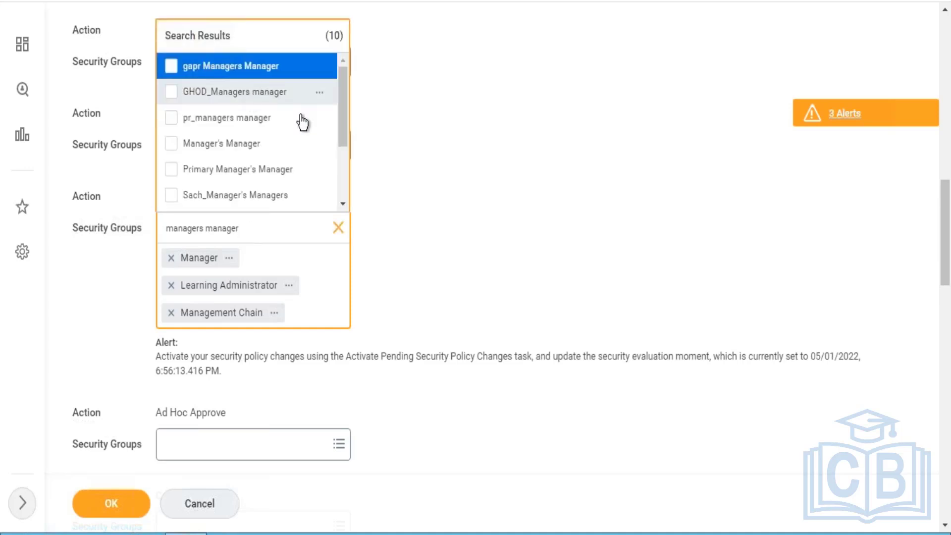
left_click(238, 151)
left_click(426, 247)
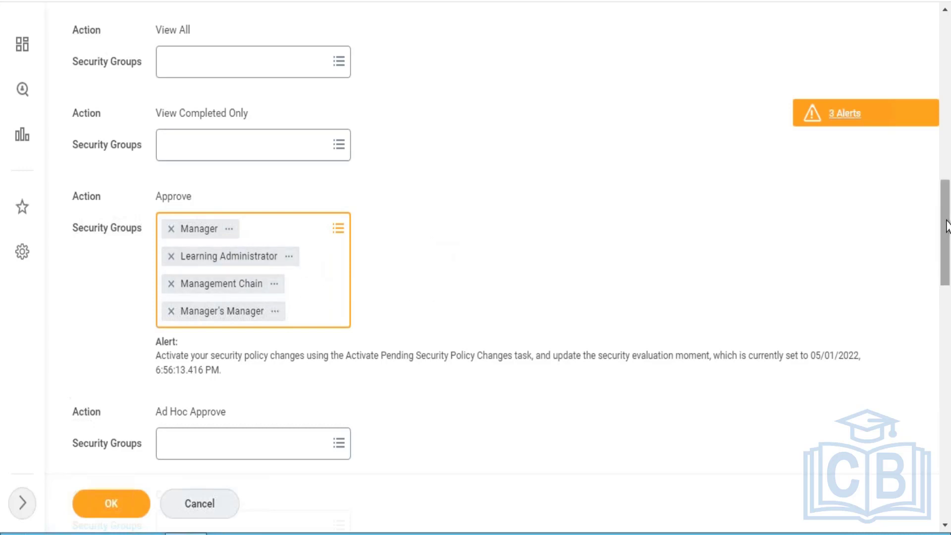
- Add Implementers as the security group for the Ad Hoc Approve action
scroll(945, 268, "down", 4)
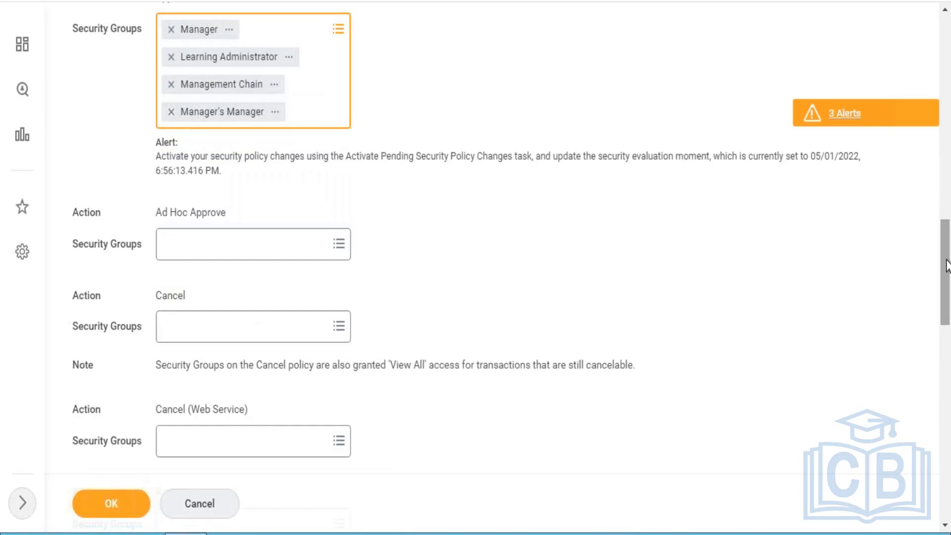
left_click_drag(946, 259, 946, 260)
left_click(254, 254)
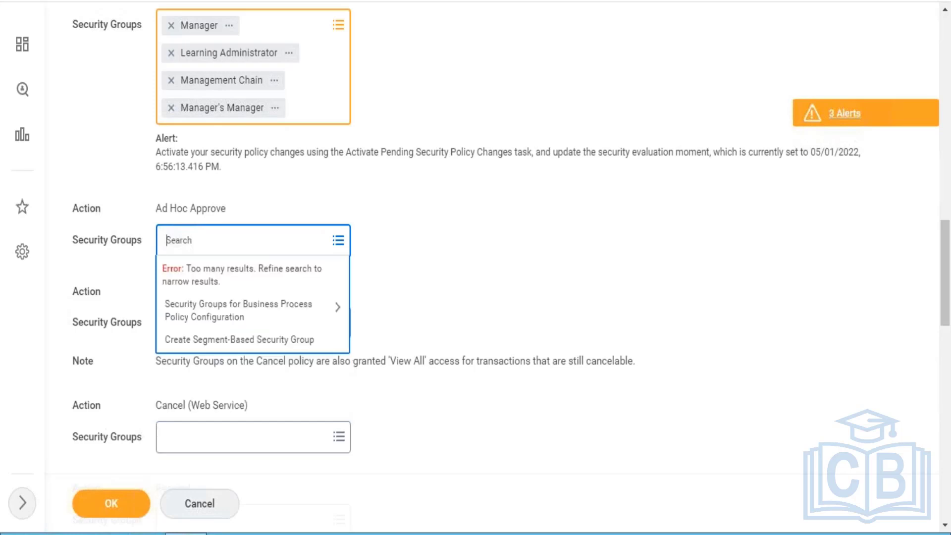
type("implemneters")
key("Return")
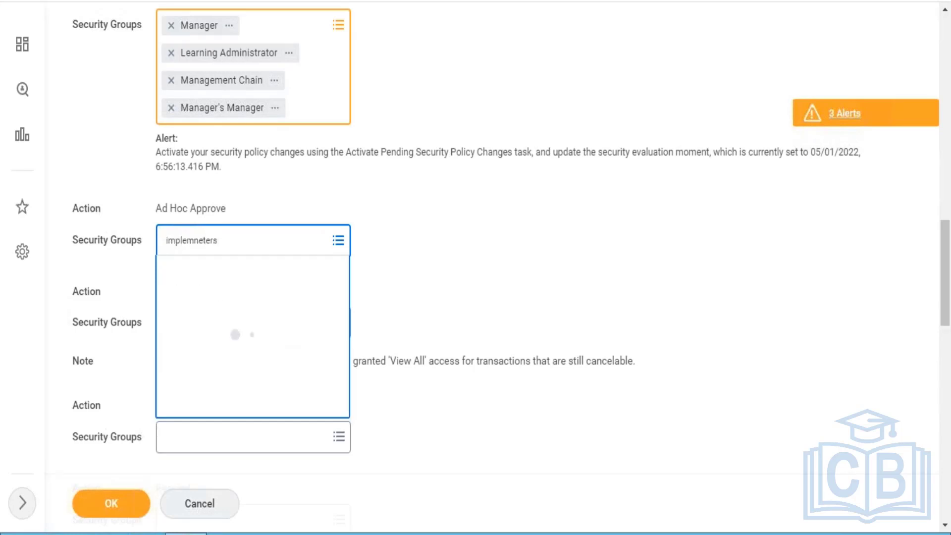
type("im")
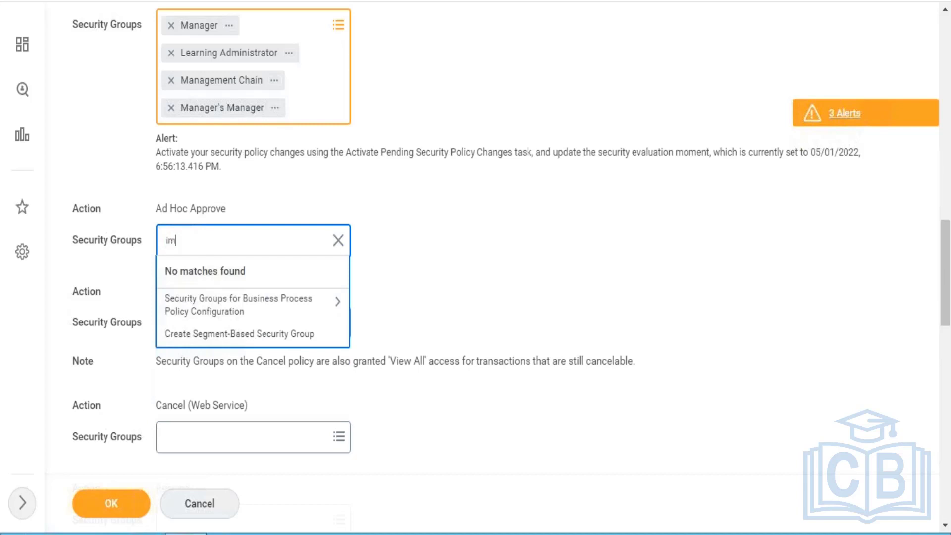
type("ementers")
key("Return")
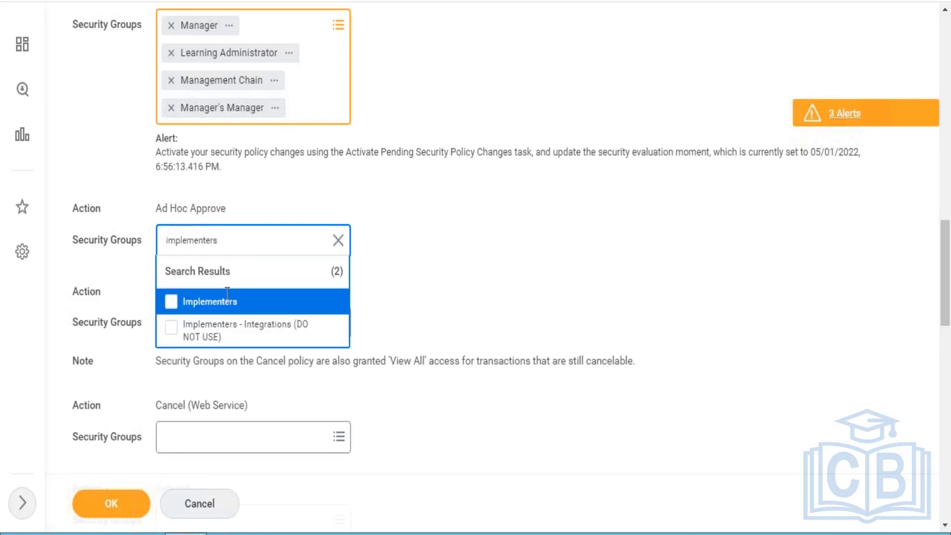
left_click(223, 304)
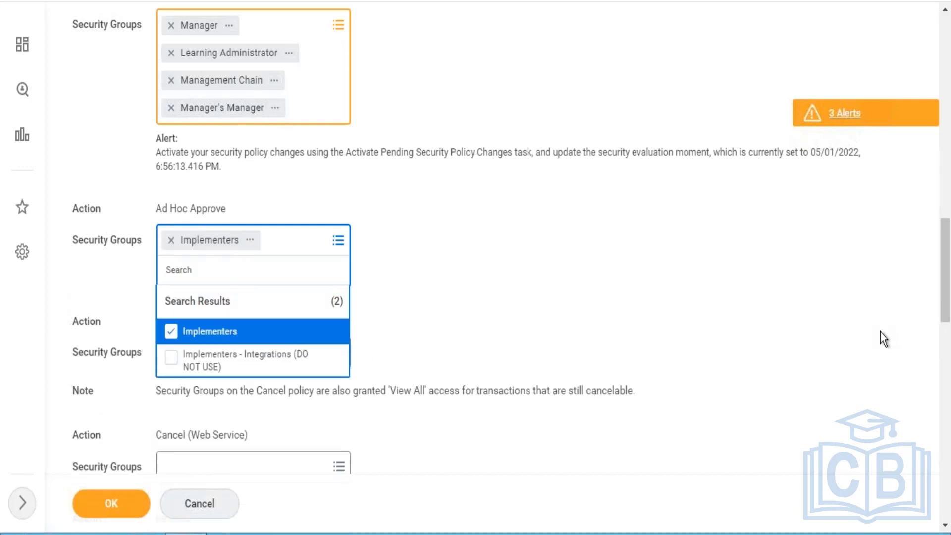
- Add Implementers and Learning Administrator as security groups for the Cancel (Web Service) action
scroll(949, 285, "down", 7)
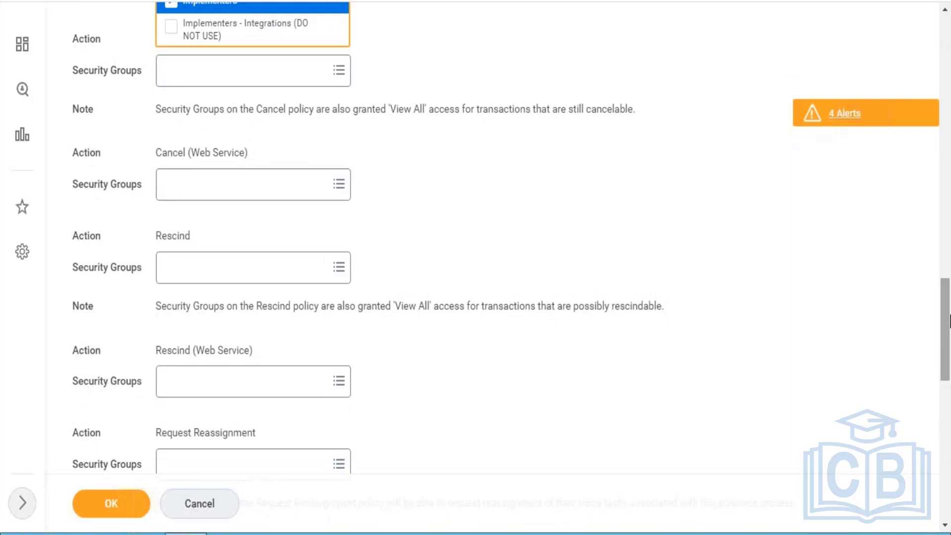
left_click(300, 193)
type("im")
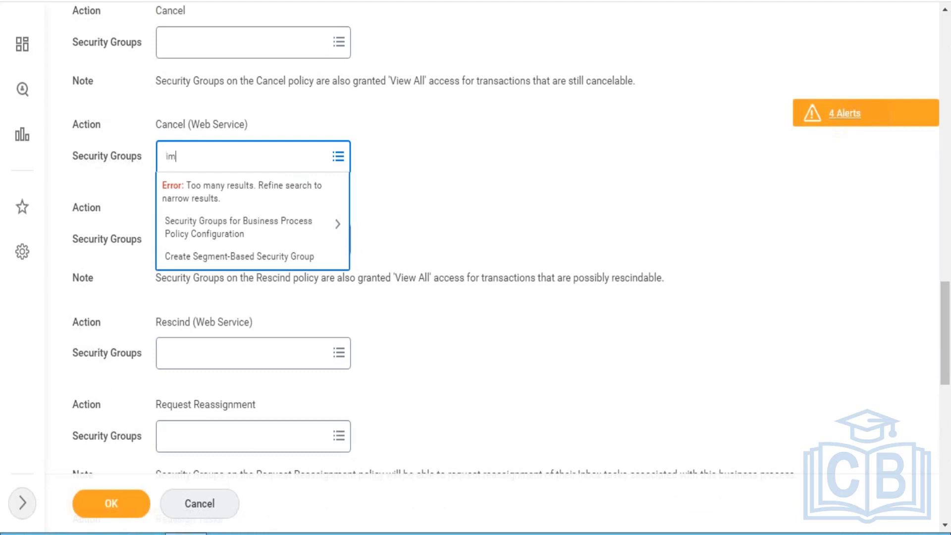
type("plementer")
key("Return")
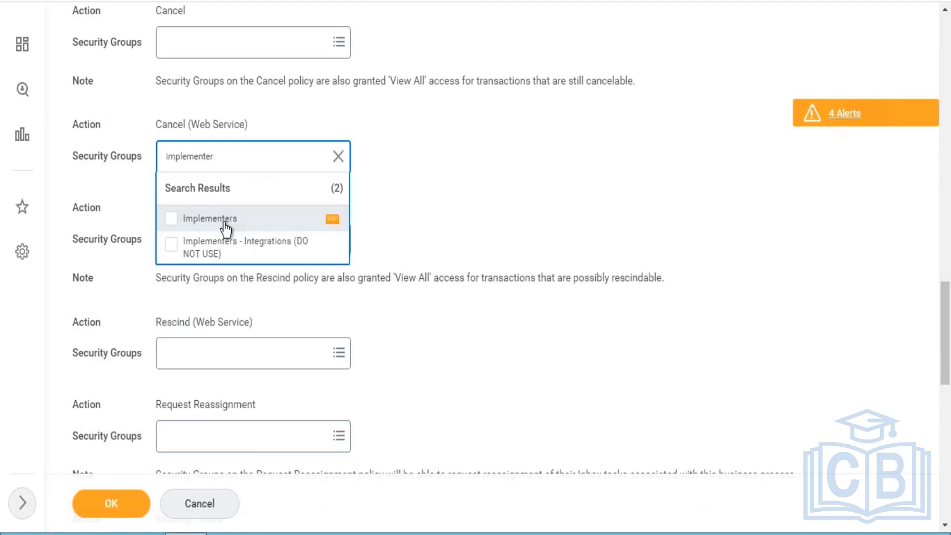
left_click(226, 227)
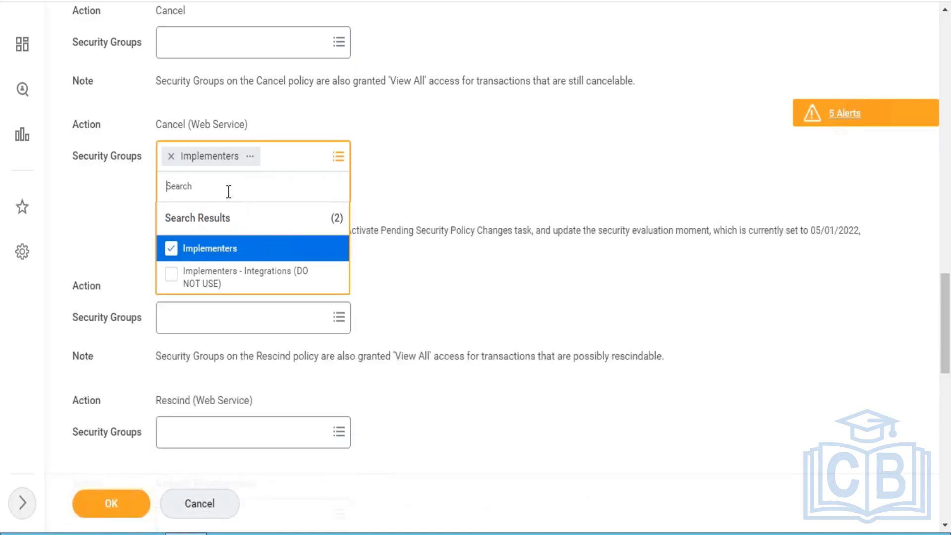
type("learning admin")
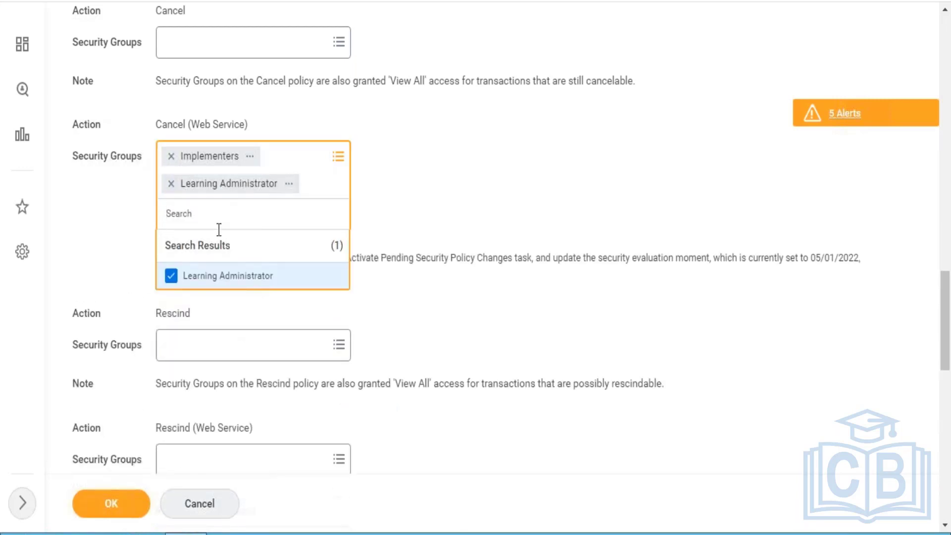
- Add Learning Administrator as the security group for the Rescind action
left_click(194, 349)
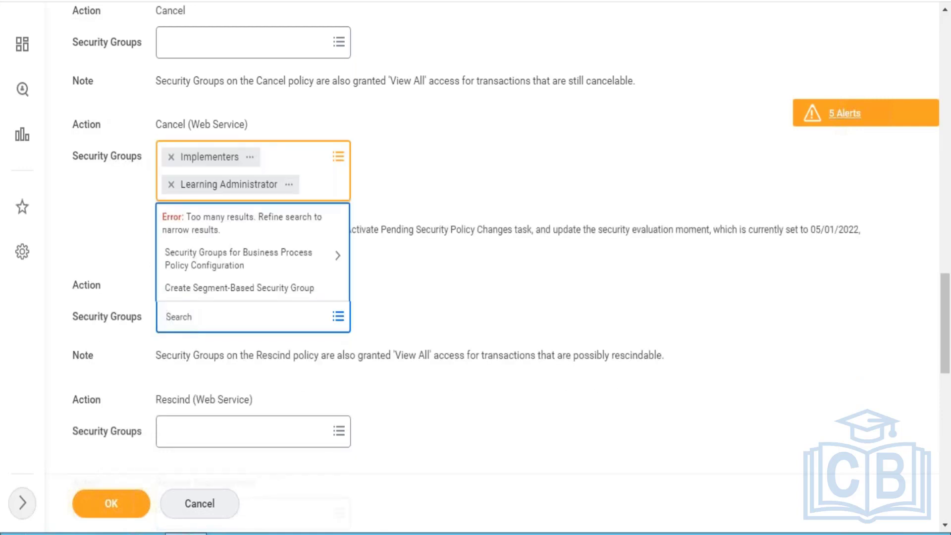
type("learniang")
type("dming")
key("Return")
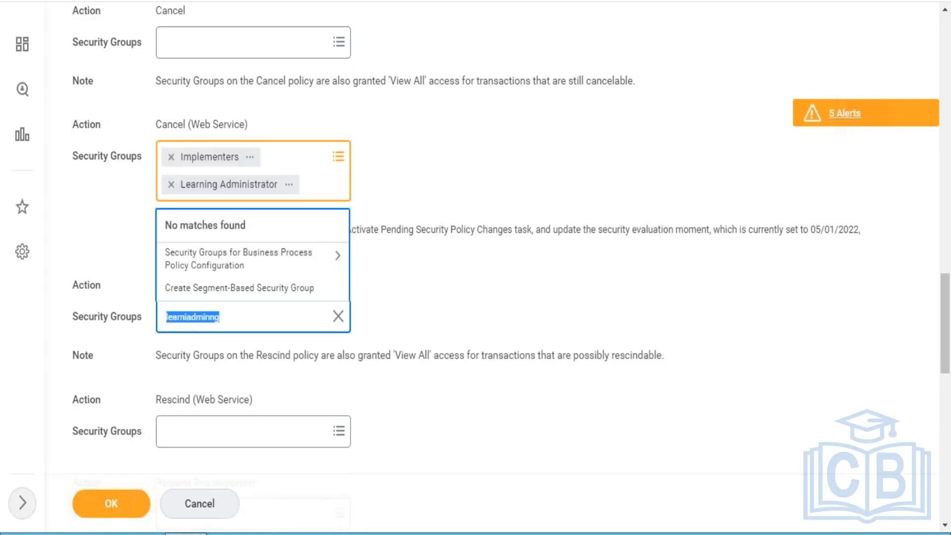
type("learn")
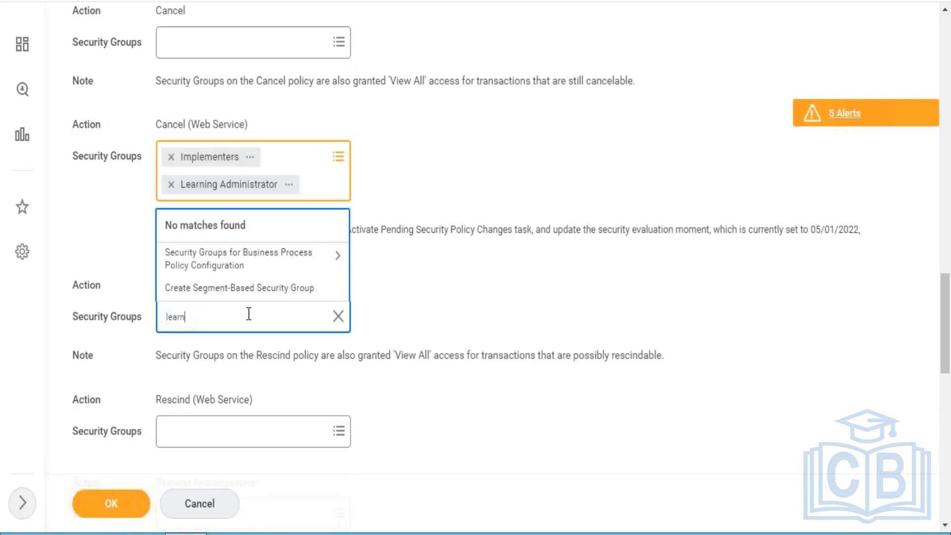
type("ing admin")
key("Return")
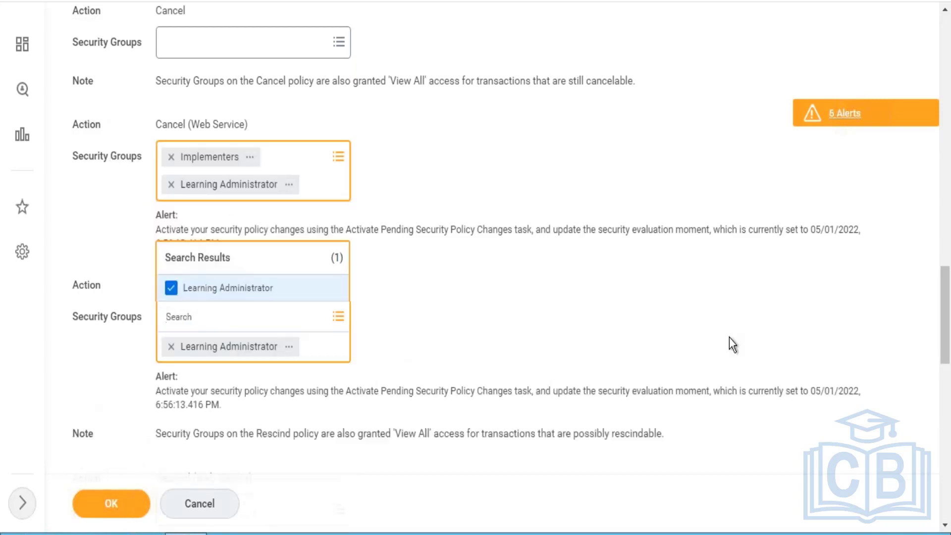
- Add Learning Administrator as the security group for the Rescind (Web Service) action
left_click_drag(946, 321, 947, 379)
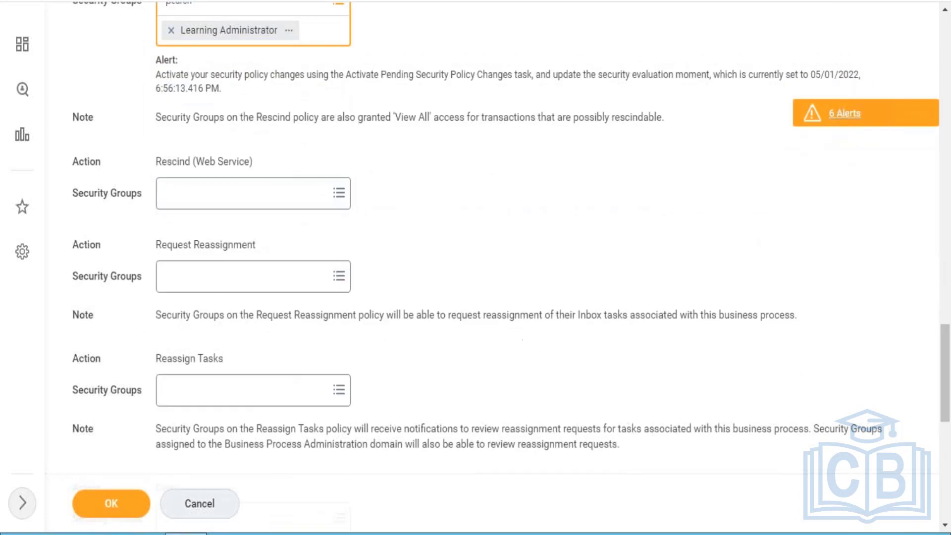
left_click(203, 193)
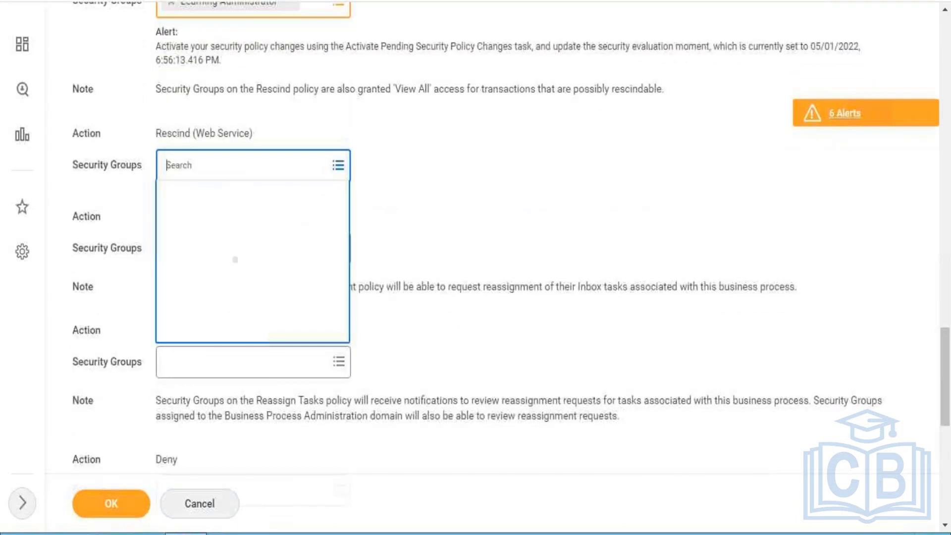
type("learning admin")
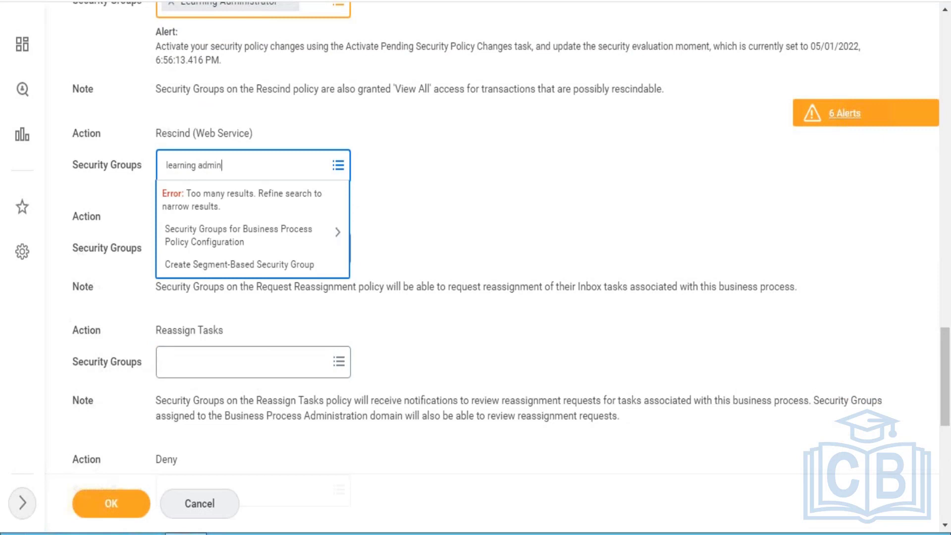
key("Return")
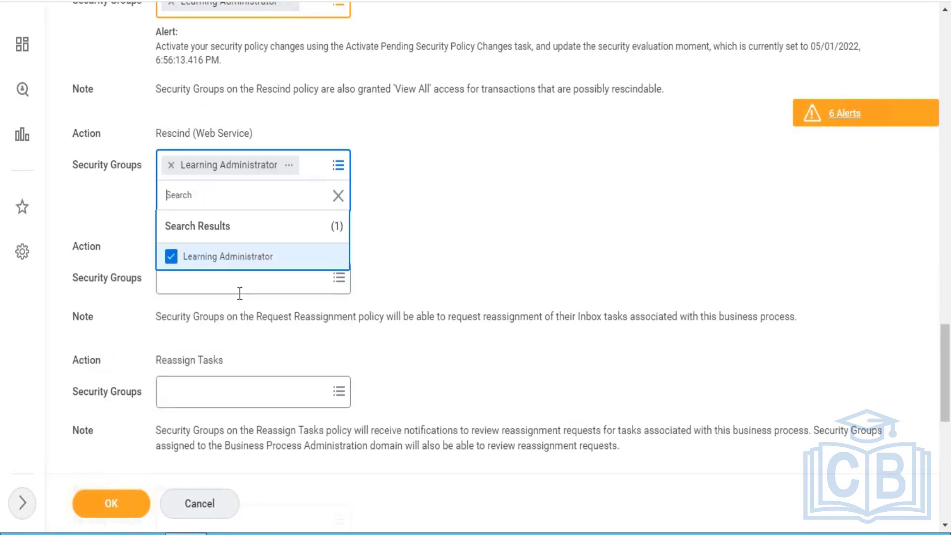
- Add Learning Administrator as the security group for the Request Reassignment action
left_click(239, 293)
left_click(222, 302)
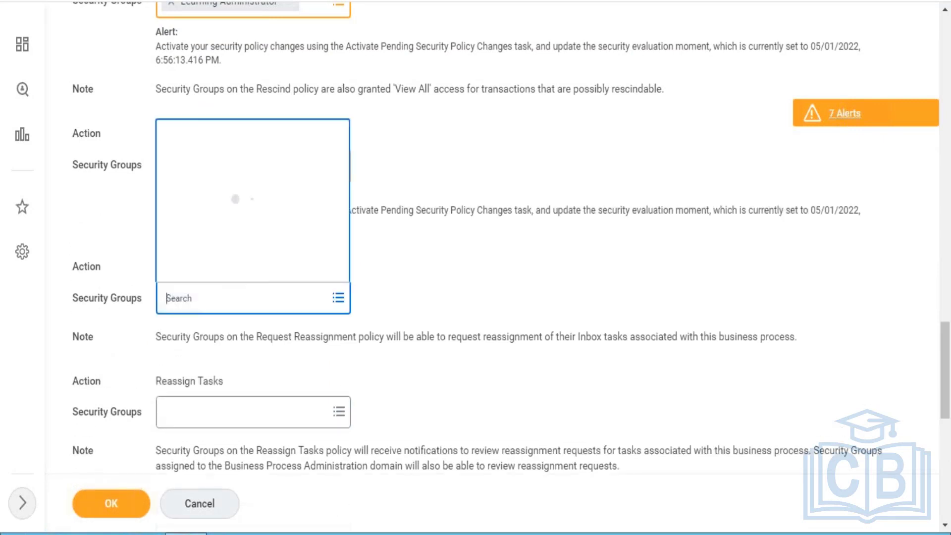
type("learning admin")
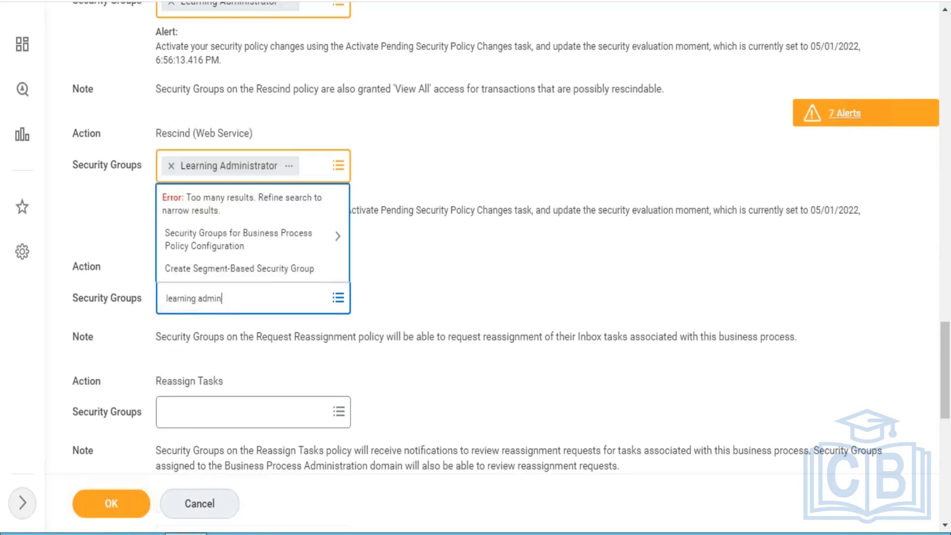
key("Return")
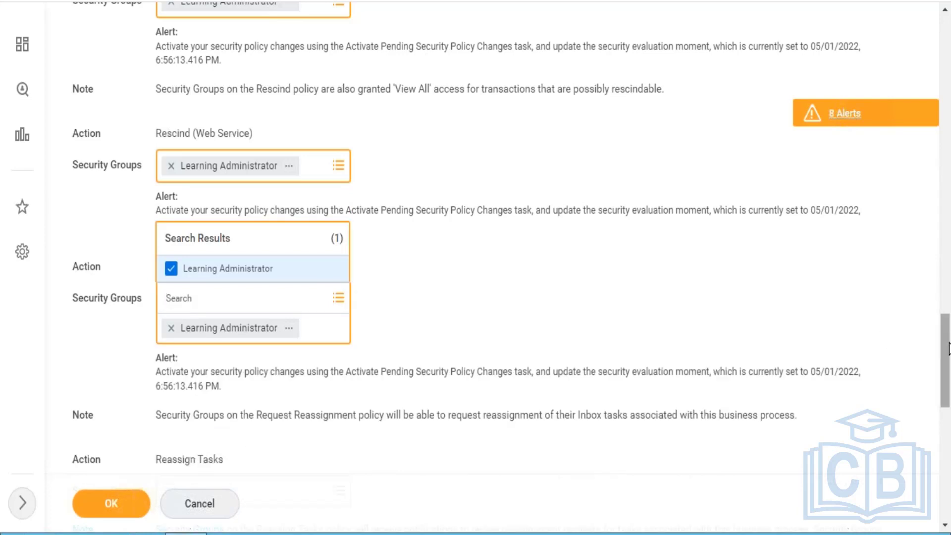
- Add Learning Administrator as the security group for the Reassign Tasks action
left_click_drag(946, 378, 946, 424)
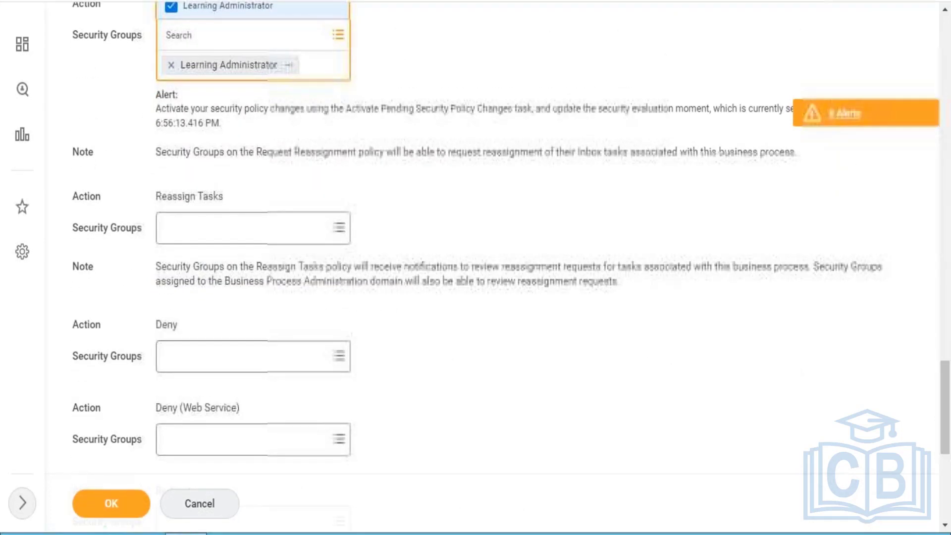
left_click(200, 237)
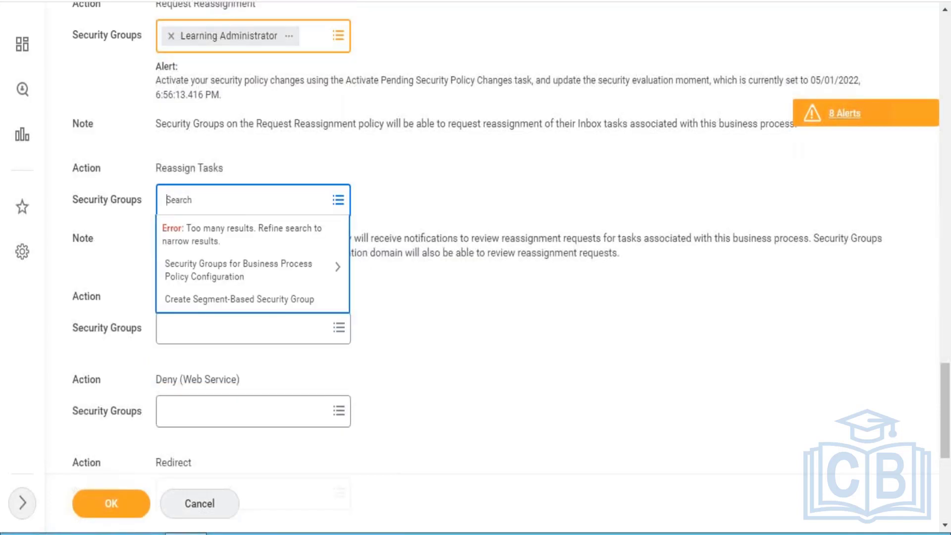
type("learning admin")
key("Return")
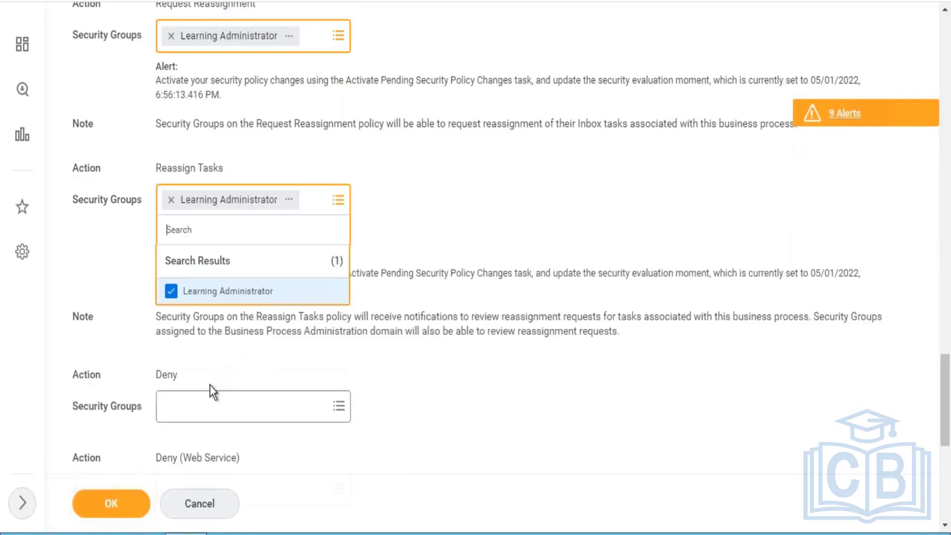
- Add Learning Administrator as the security group for the Deny action
left_click(248, 407)
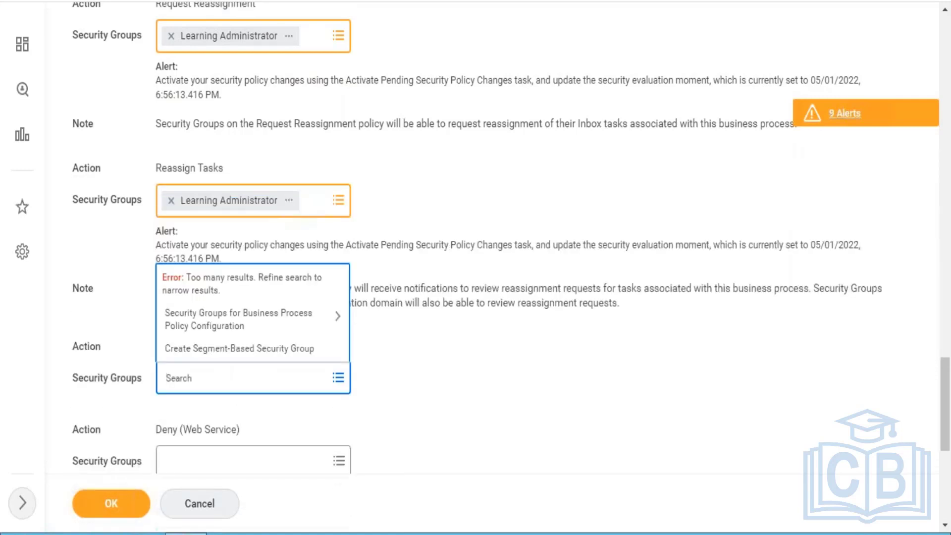
type("learning admin")
key("Return")
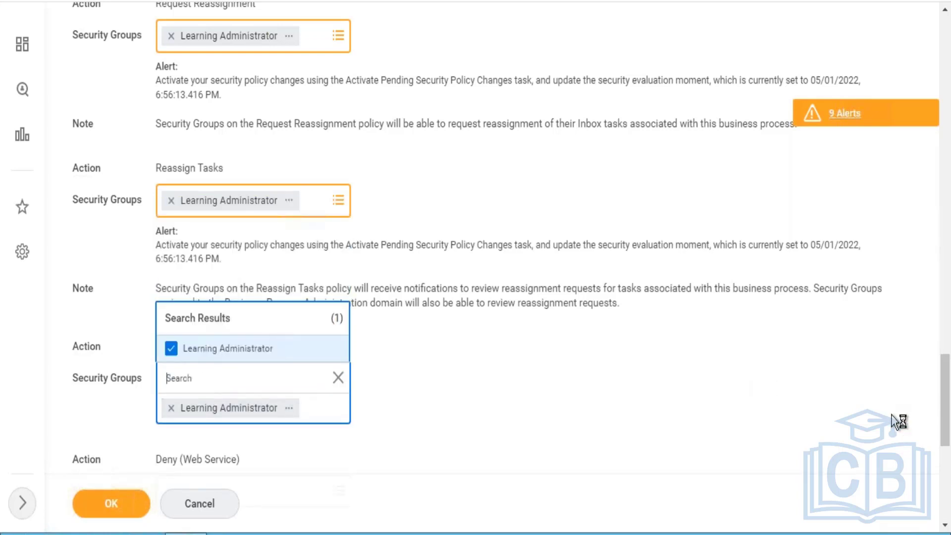
- Add Learning Administrator as the security group for the Deny (Web Service) action
scroll(622, 360, "down", 8)
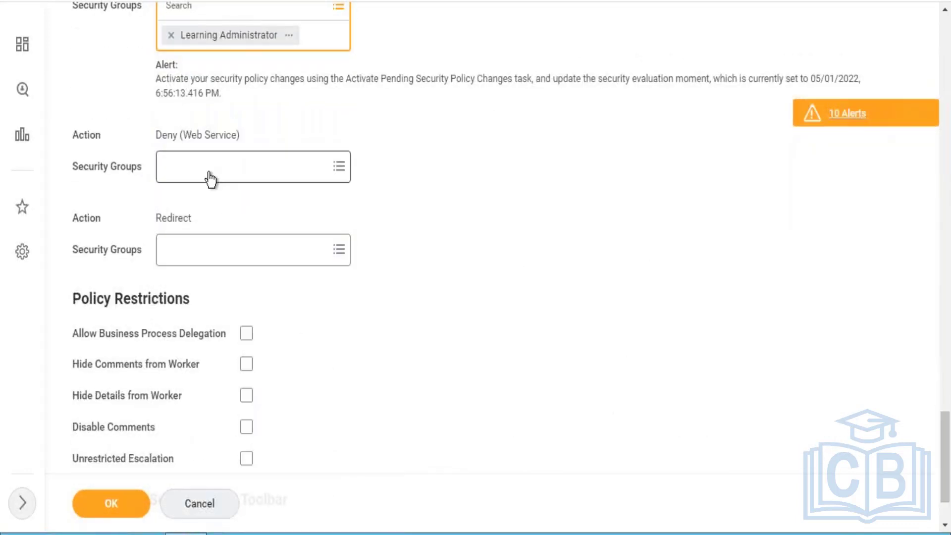
left_click(209, 173)
type("lear")
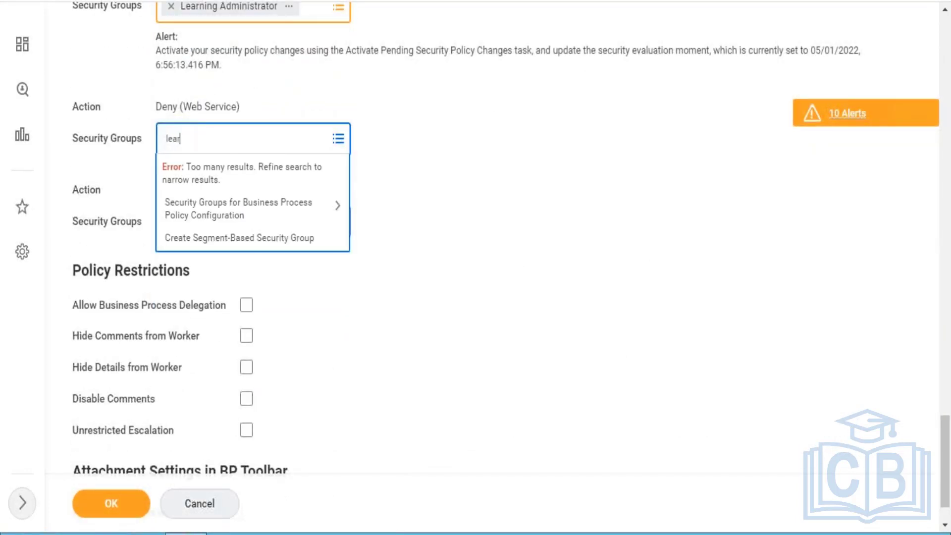
type("ning admin")
key("Return")
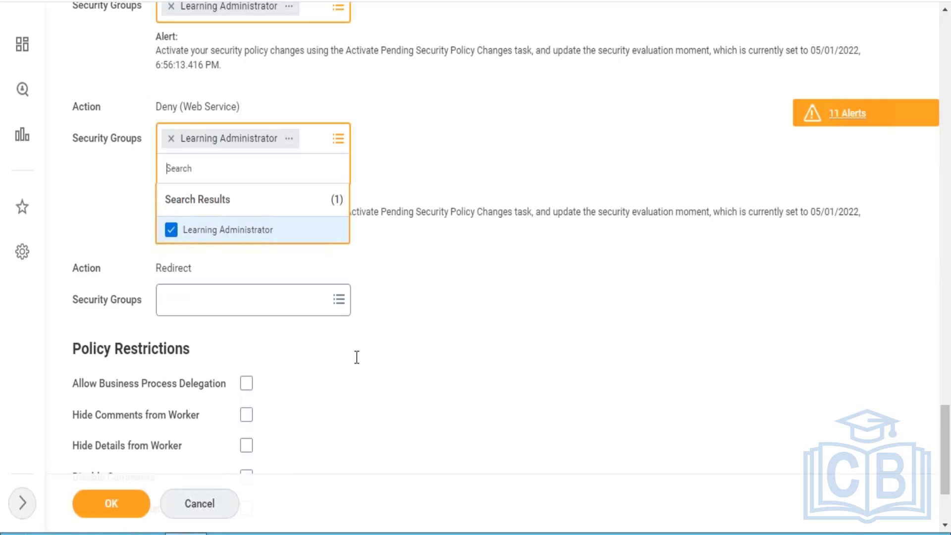
left_click(525, 316)
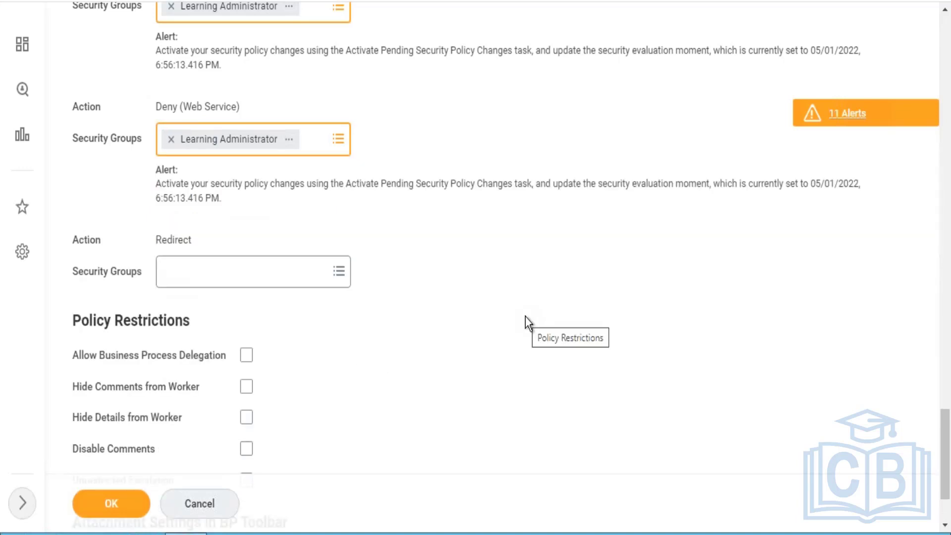
- Allow business process delegation in the policy restrictions and save the Enroll in Content security policy
left_click(245, 356)
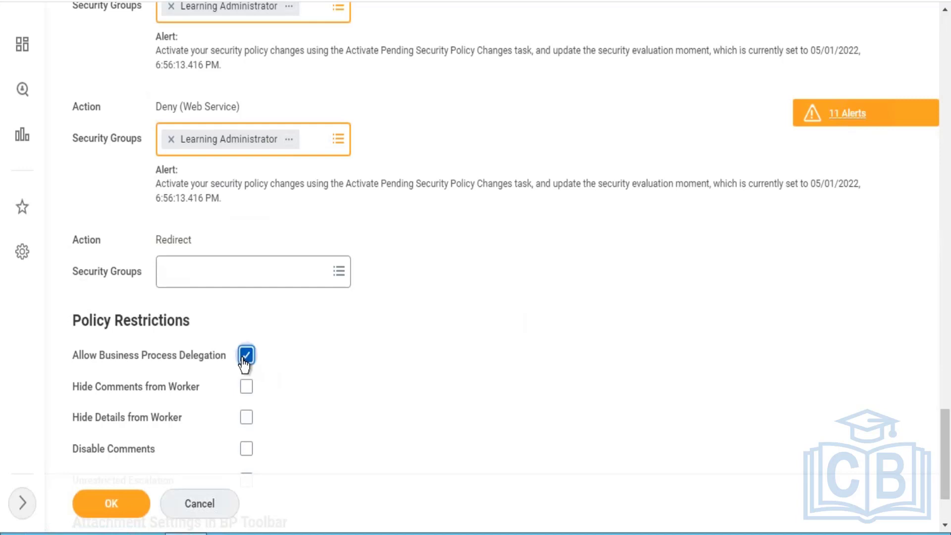
left_click(117, 513)
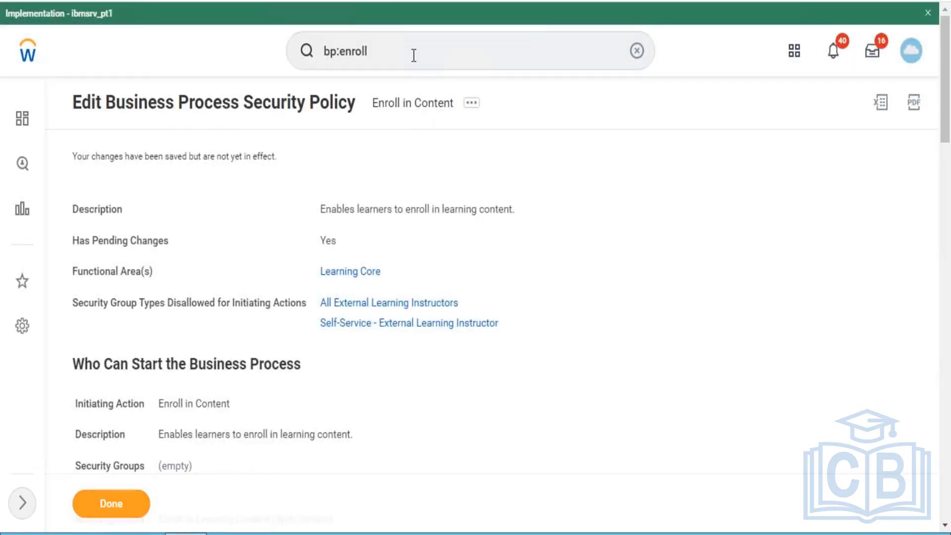
- Search for "activate" and open the Activate Pending Security Policy Changes task
left_click(413, 54)
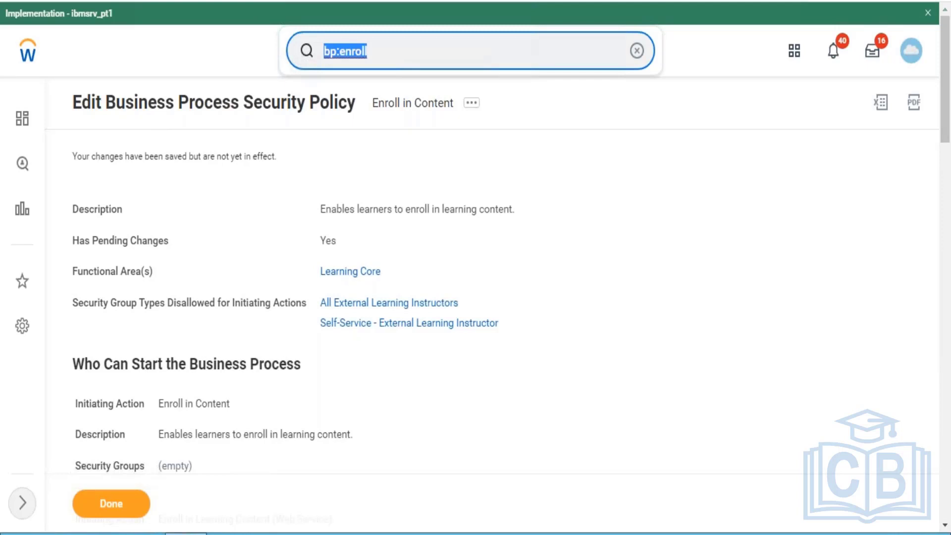
type("acti")
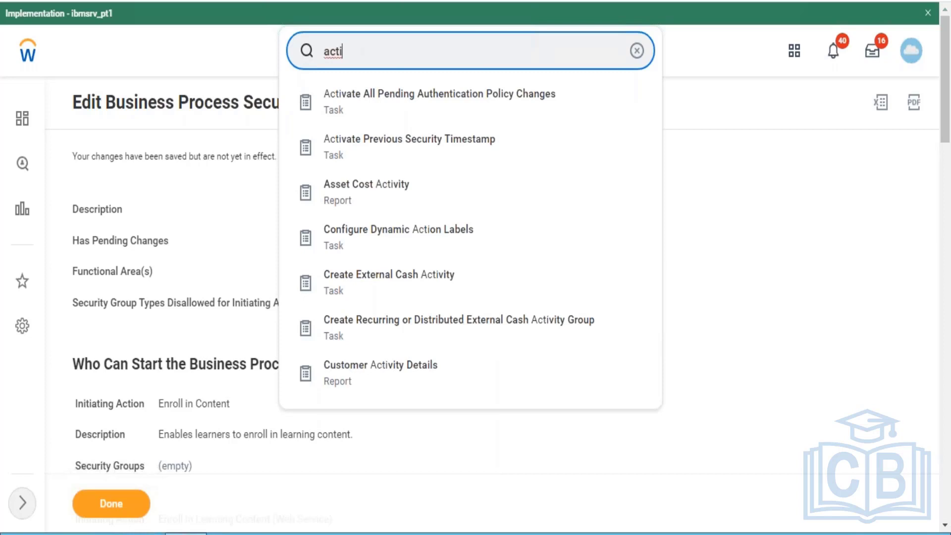
type("vate")
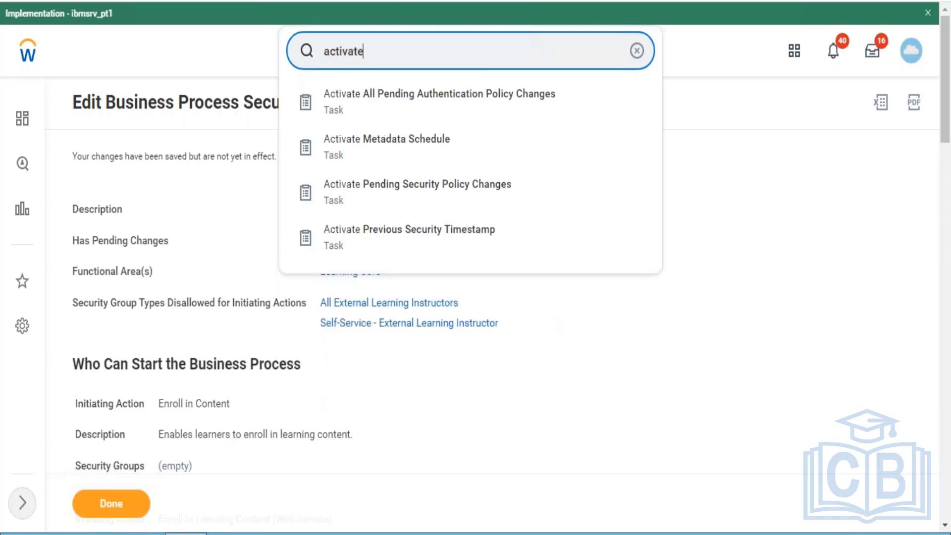
left_click(412, 203)
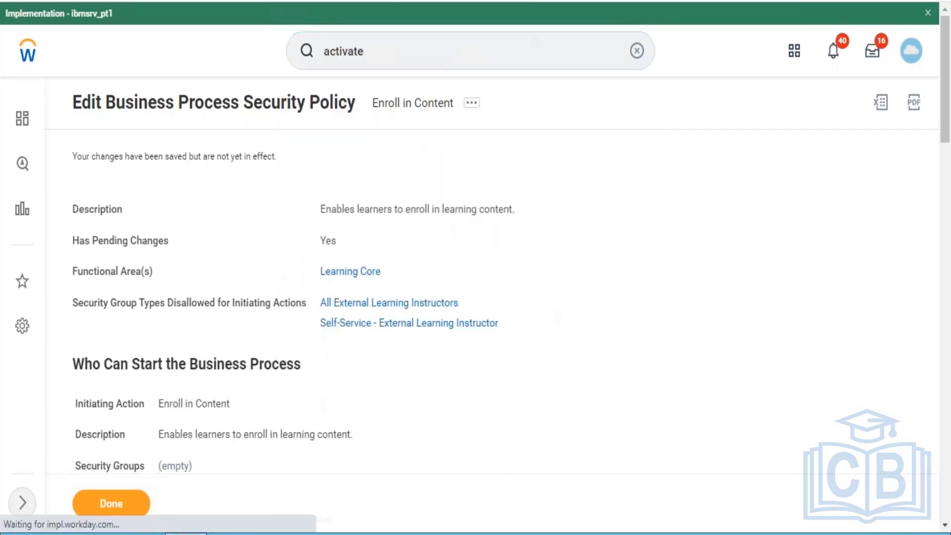
left_click(336, 322)
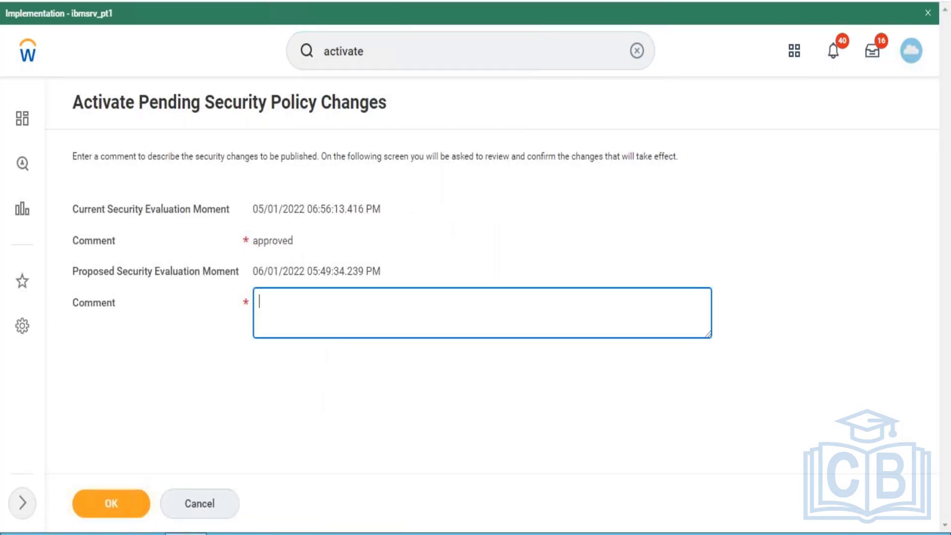
- Activate the pending security policy changes with the comment "test" and confirm the activation
type("test")
key("ctrl+a")
left_click(110, 506)
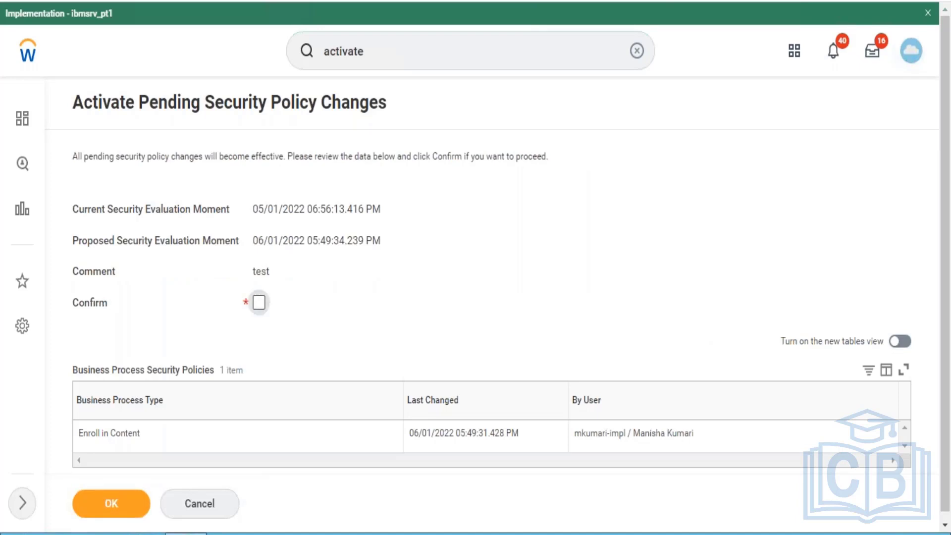
left_click(258, 302)
left_click(117, 510)
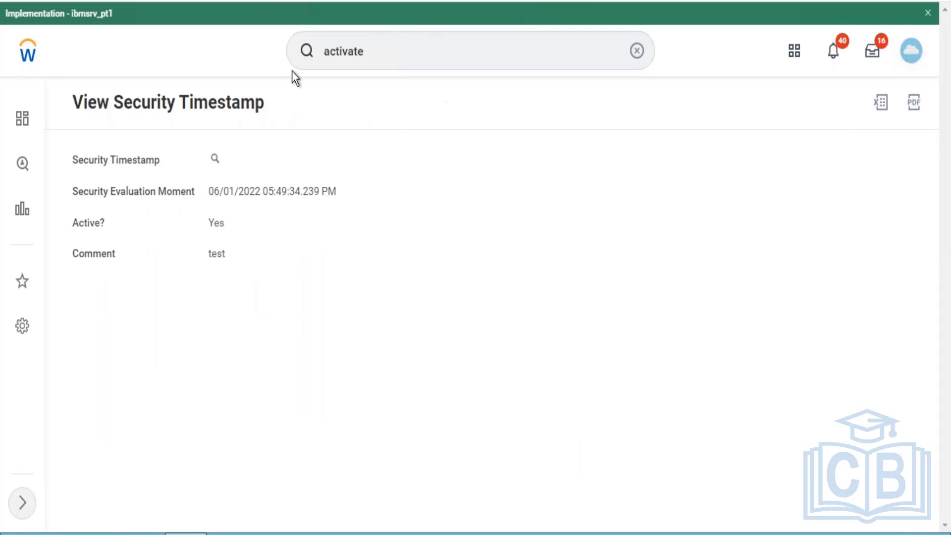
- Return to the home page, launch the Learning app and open its Discover page
left_click(28, 52)
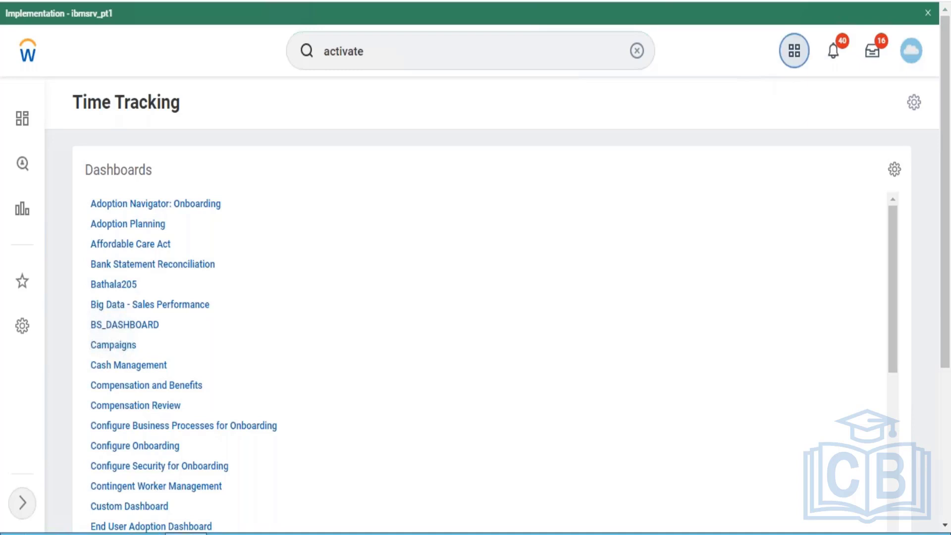
left_click(794, 50)
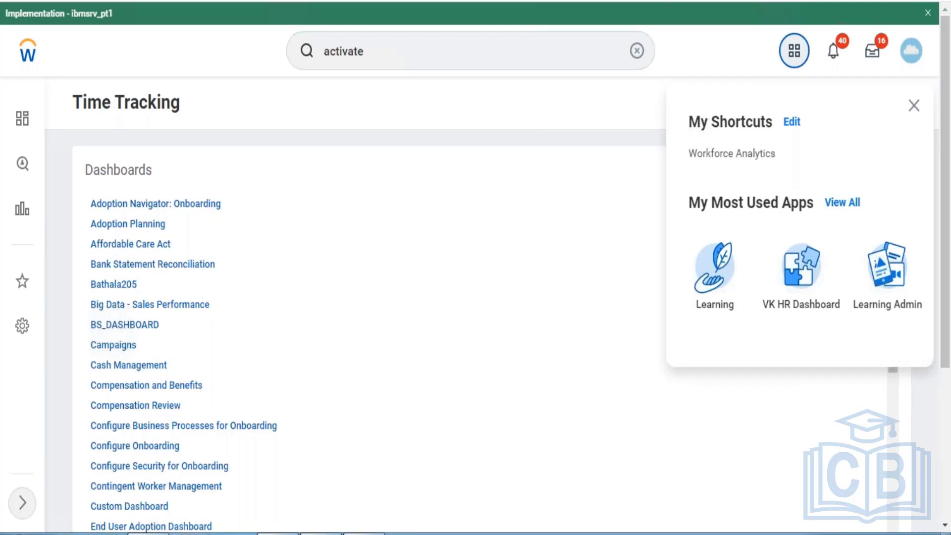
left_click(725, 277)
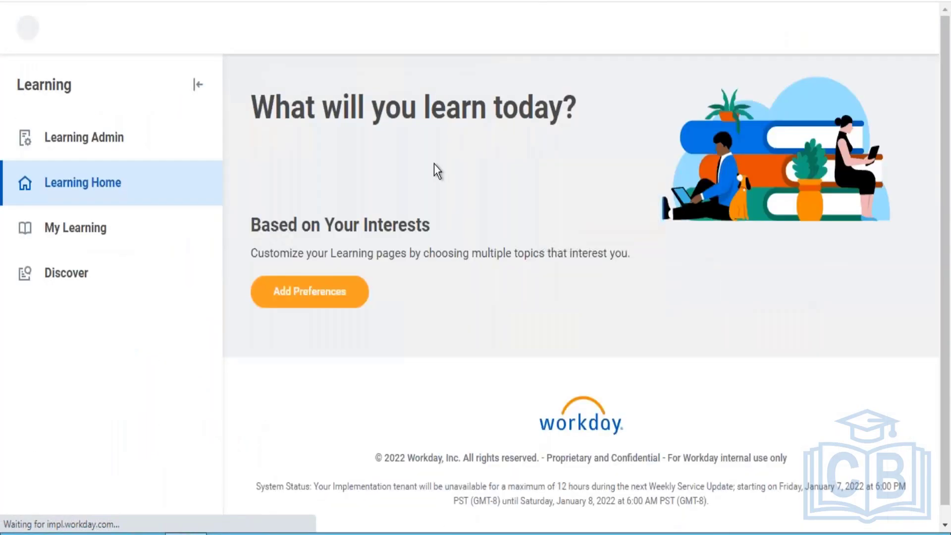
left_click(102, 298)
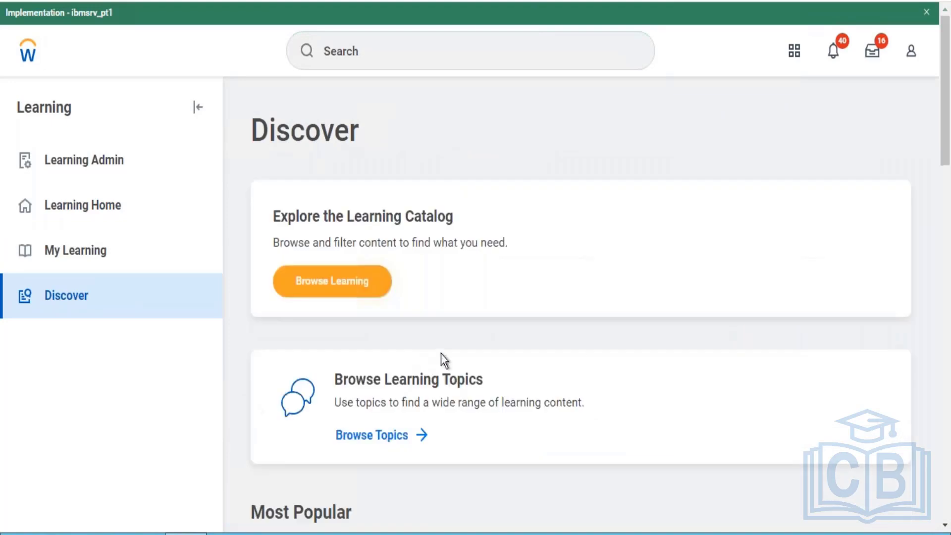
- Browse the learning catalog, open the Code Of Conduct - FY 2022 course and view its details
left_click(353, 282)
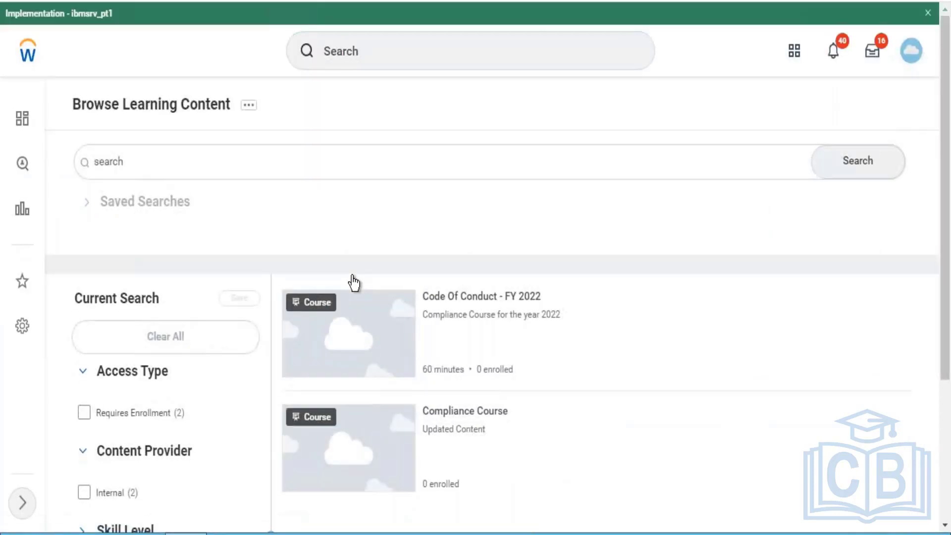
left_click(461, 297)
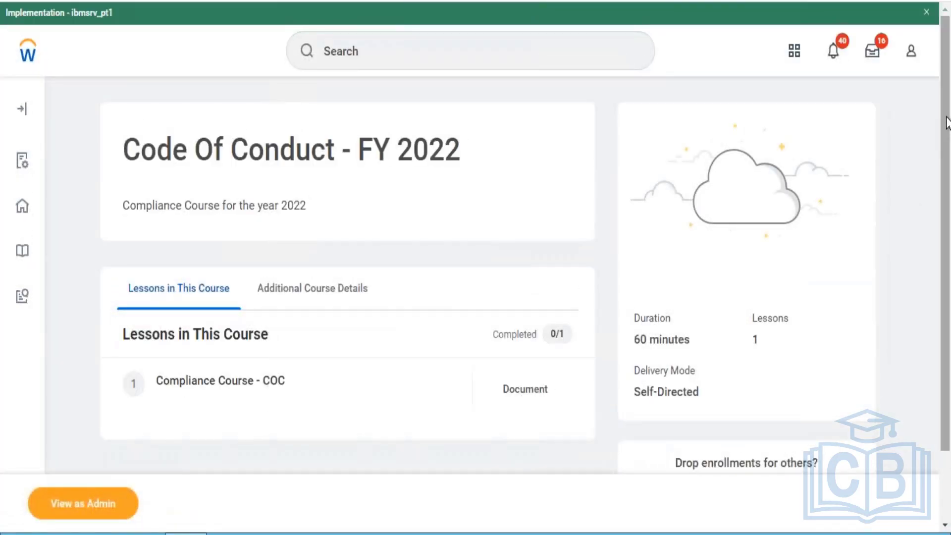
left_click_drag(947, 121, 946, 242)
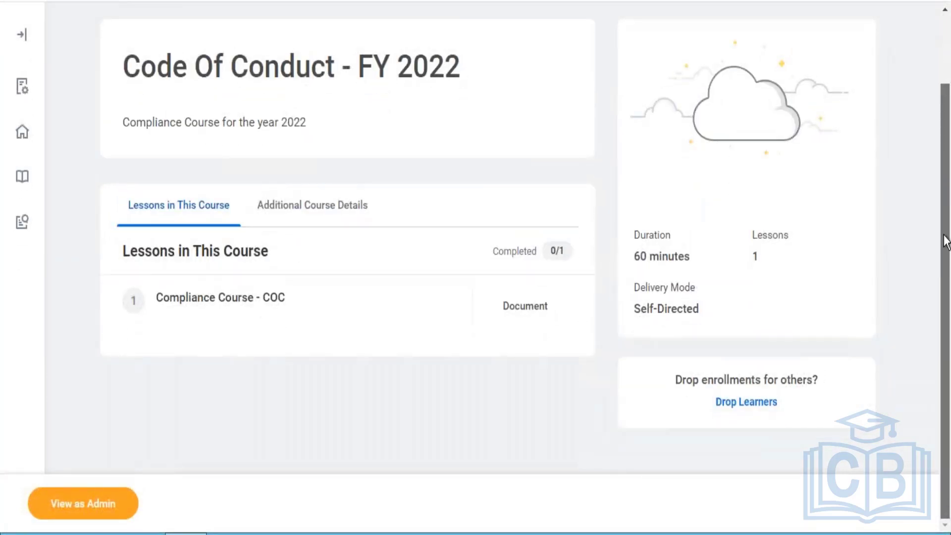
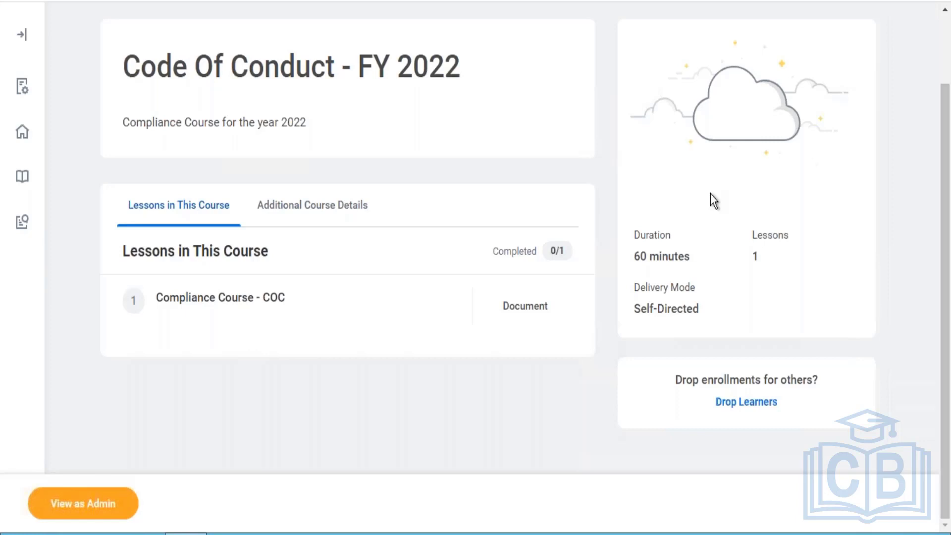
- Search for "start proxy" and open the Start Proxy task
left_click_drag(944, 303, 802, 29)
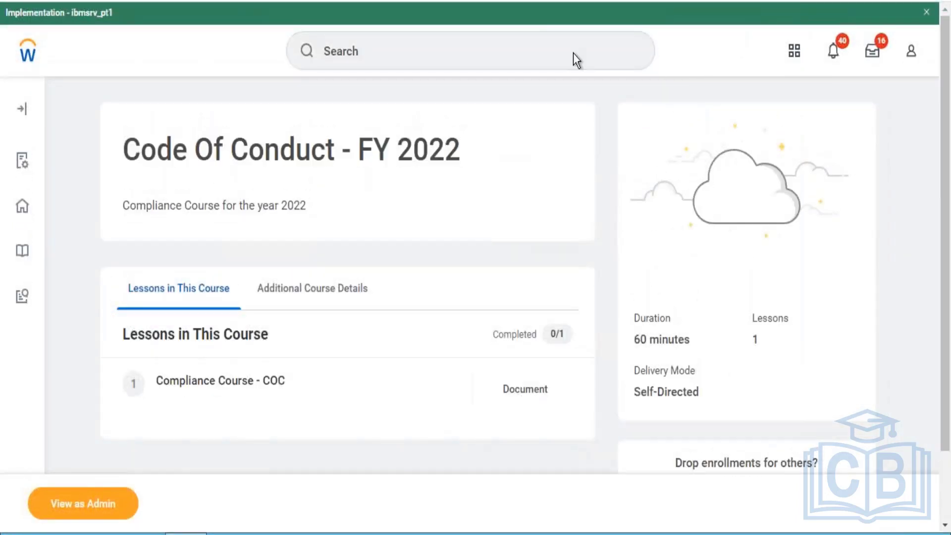
left_click(532, 59)
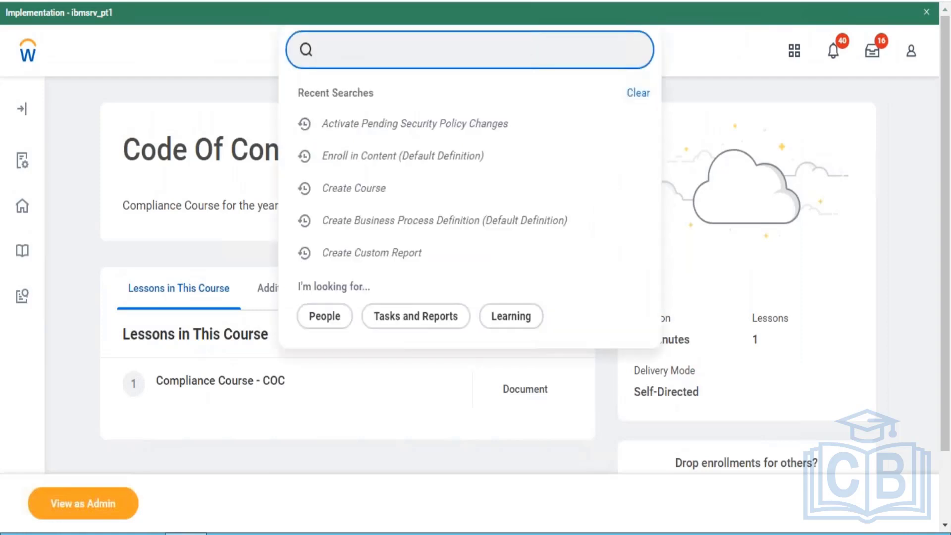
type("start p")
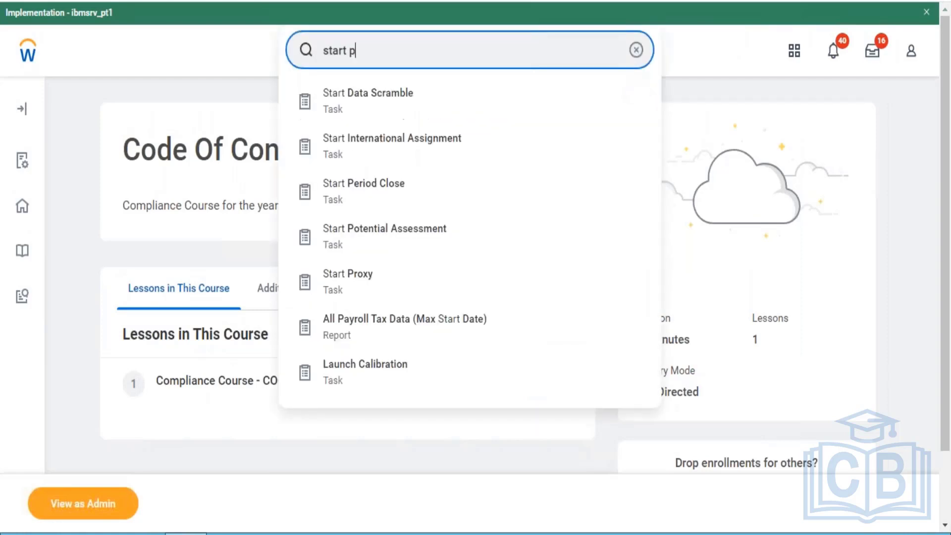
type("roxy")
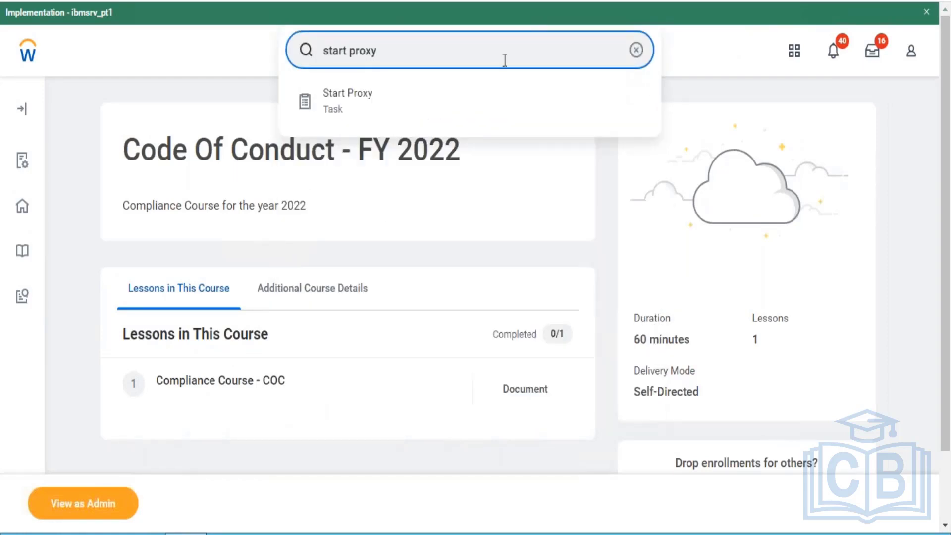
left_click(367, 110)
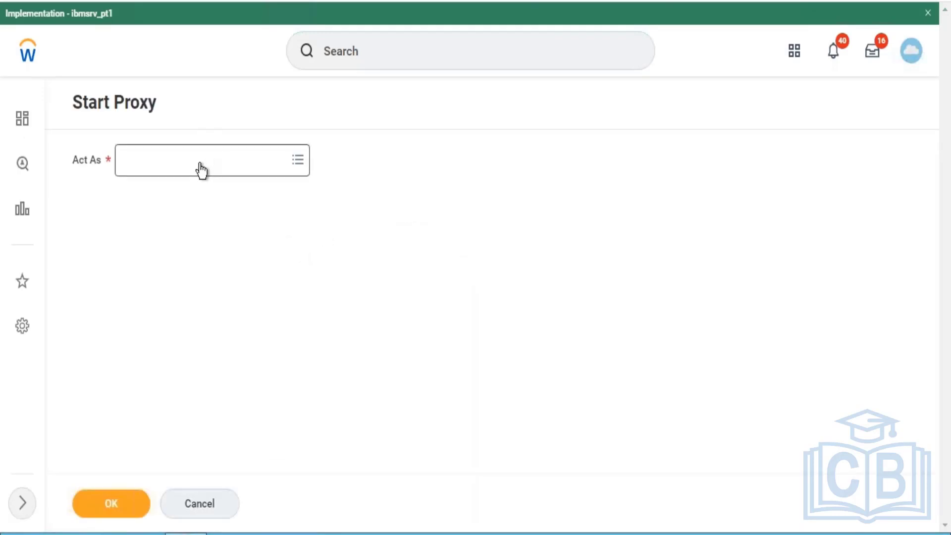
- Try to find the employee to act as by entering their employee ID in the Start Proxy task
left_click(201, 170)
type("23")
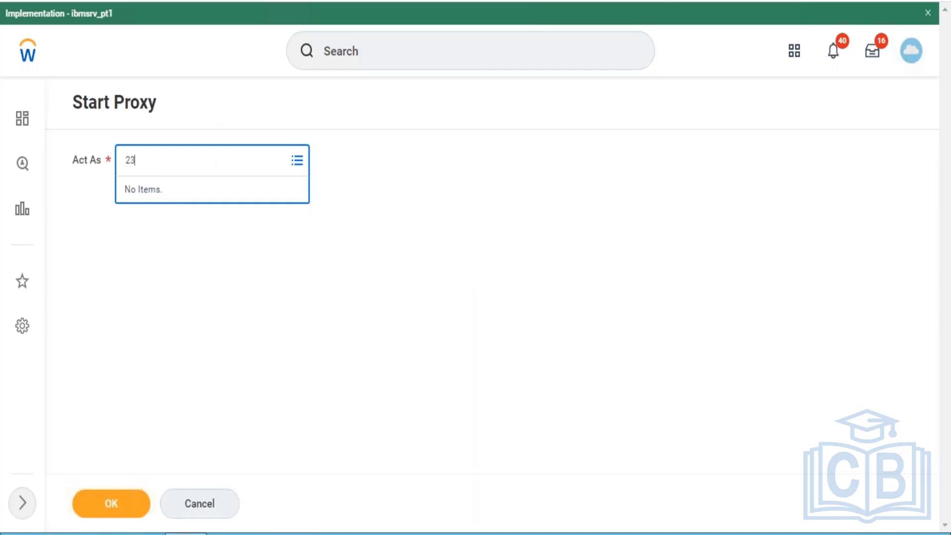
type("595")
key("Return")
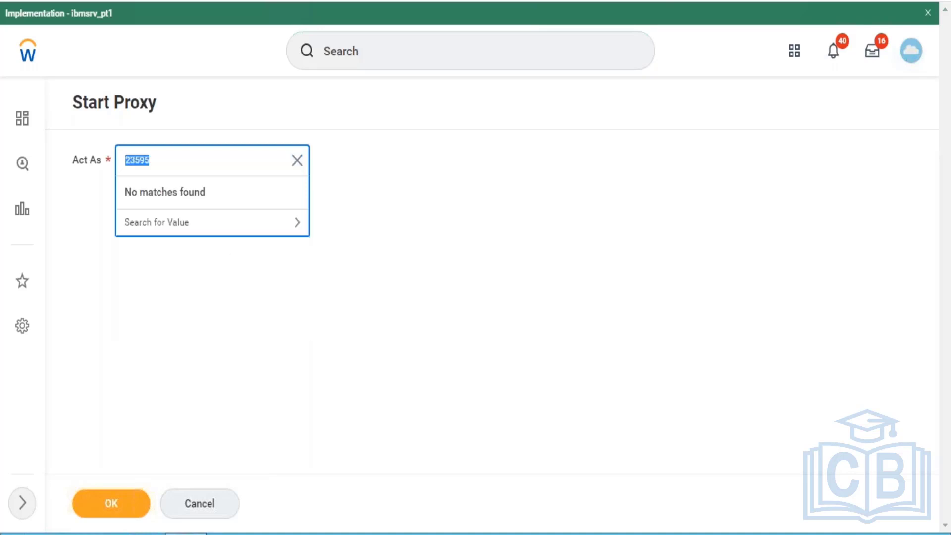
left_click(201, 221)
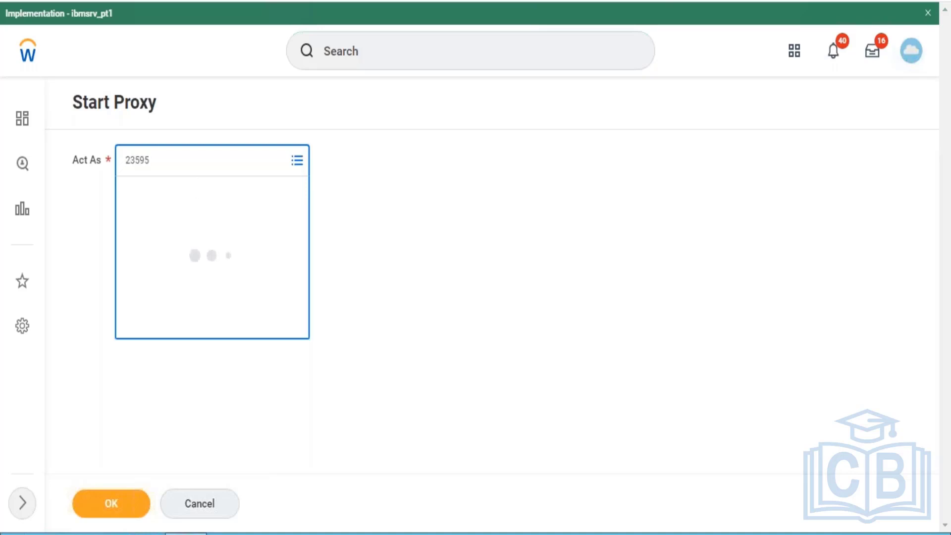
- Find the employee by employee ID, open their worker profile and examine the Security Profile options among its related actions
left_click(337, 56)
type("235")
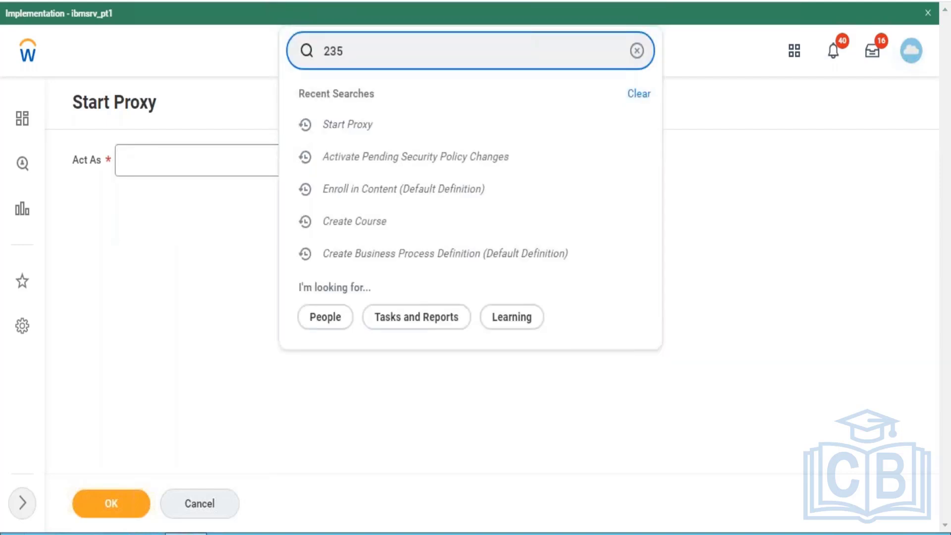
type("95")
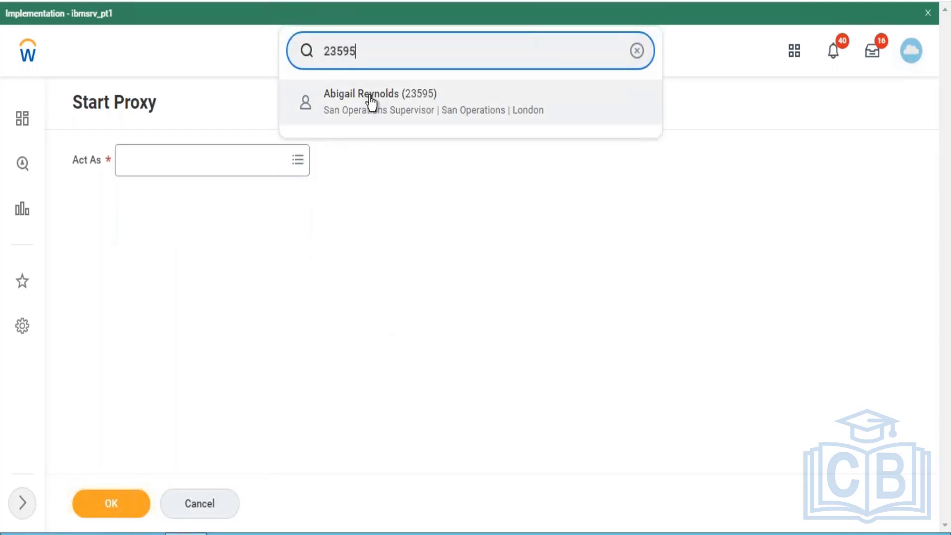
left_click(372, 99)
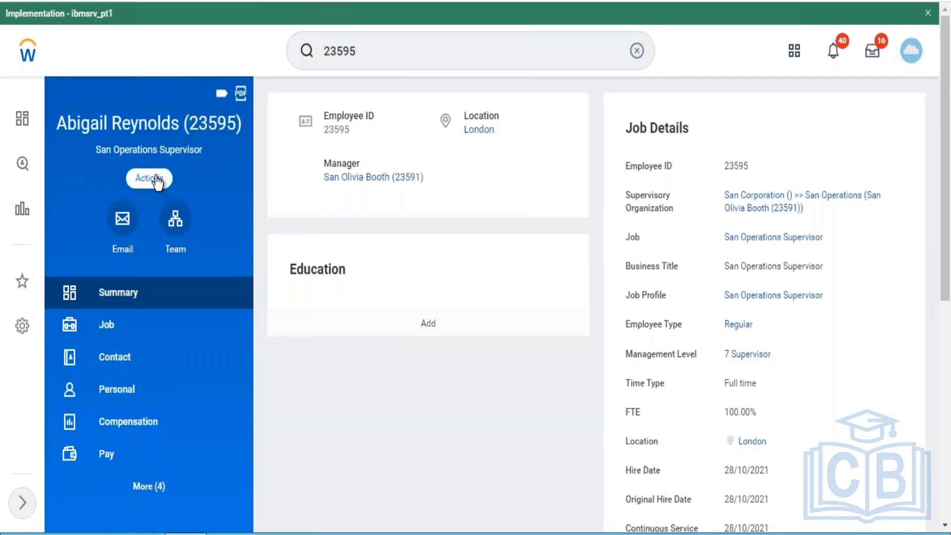
left_click(157, 180)
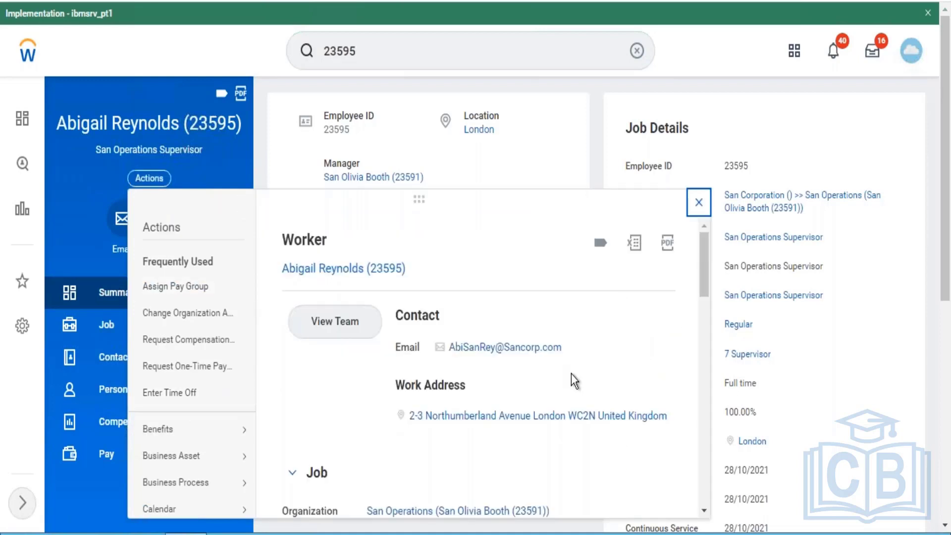
left_click_drag(702, 259, 705, 386)
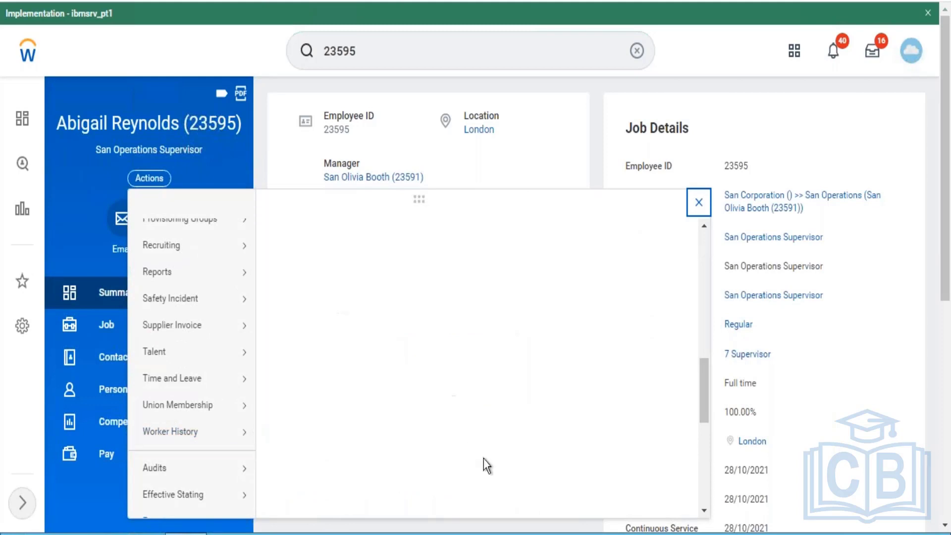
left_click_drag(706, 379, 706, 443)
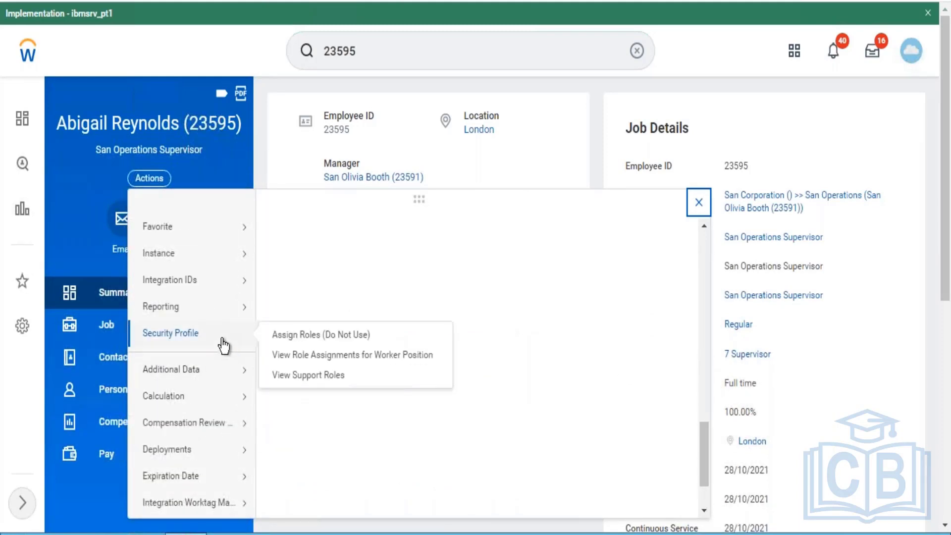
mouse_move(184, 341)
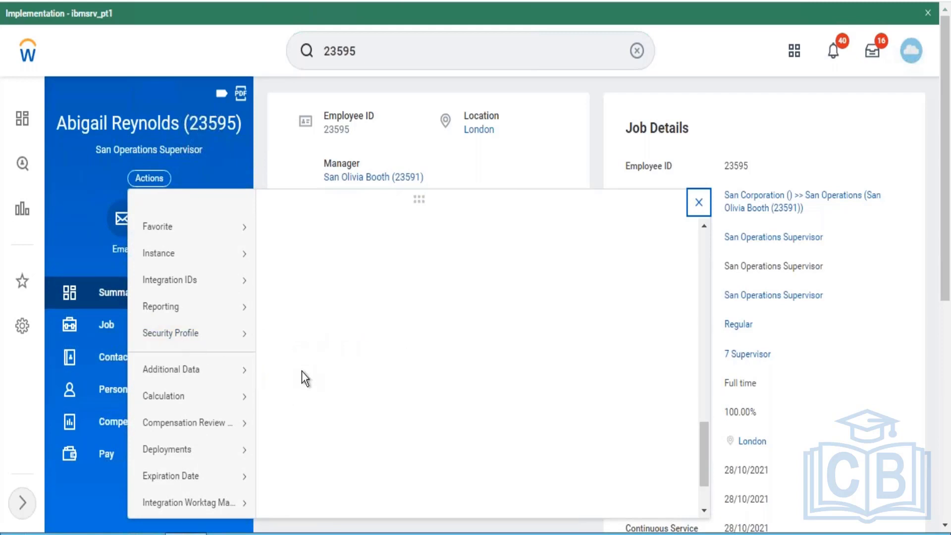
- Open the signed-in user's own Workday account page and review its account details and assigned security groups
left_click(913, 51)
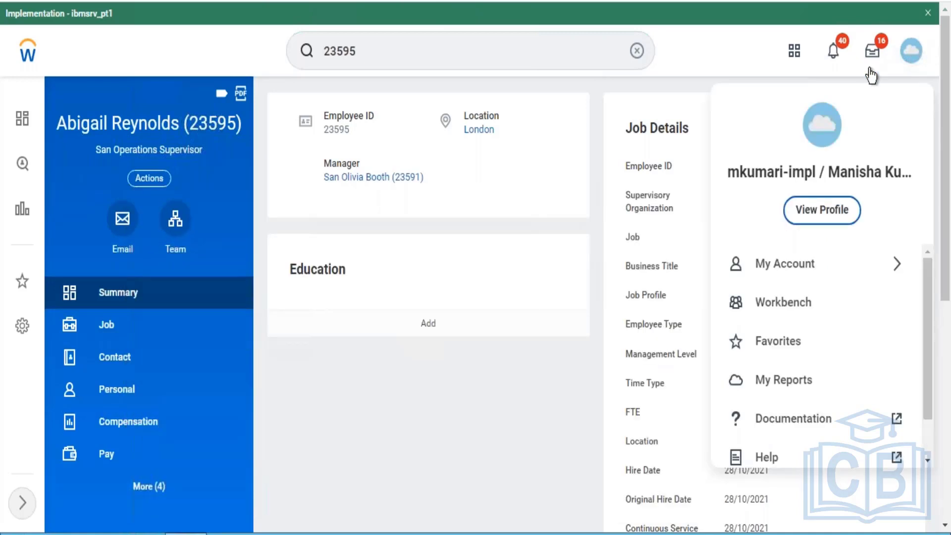
left_click(818, 213)
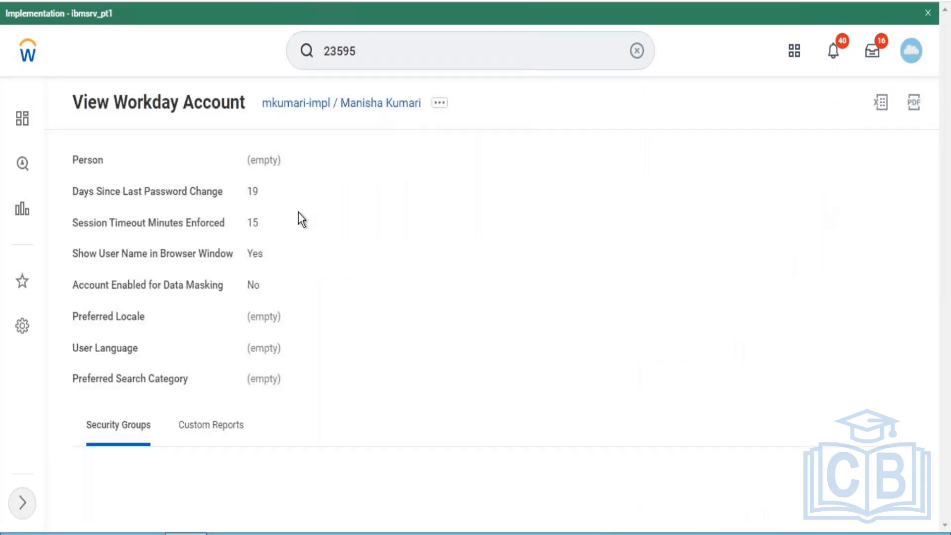
left_click_drag(949, 184, 948, 448)
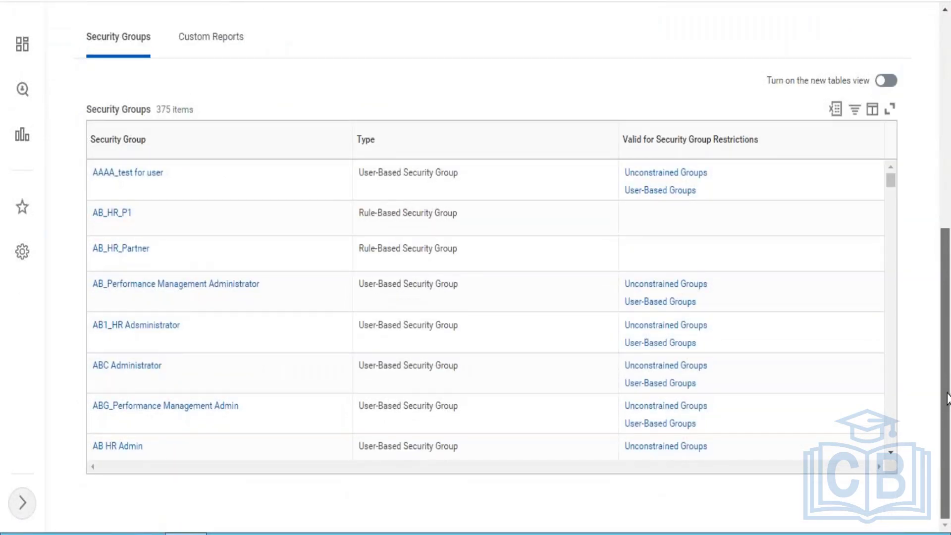
scroll(948, 327, "up", 3)
scroll(946, 299, "up", 4)
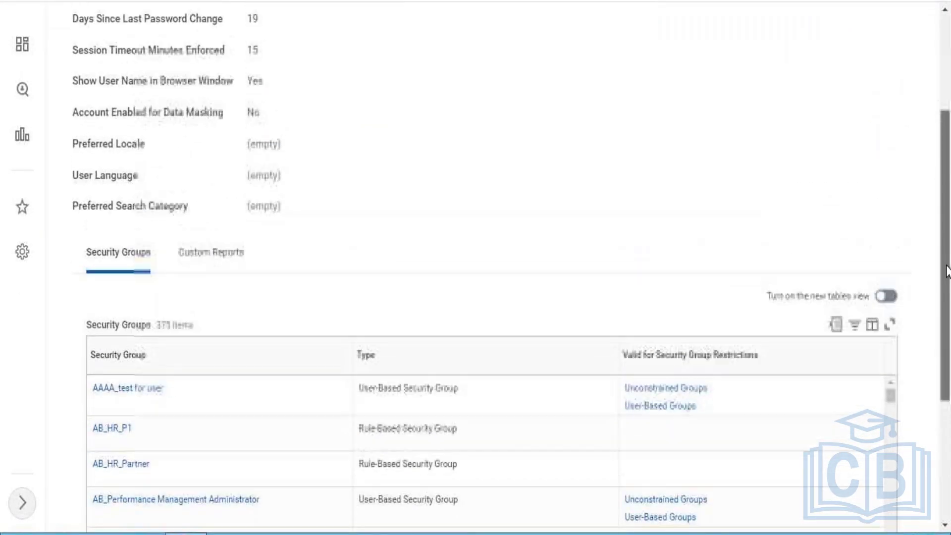
scroll(945, 163, "up", 1)
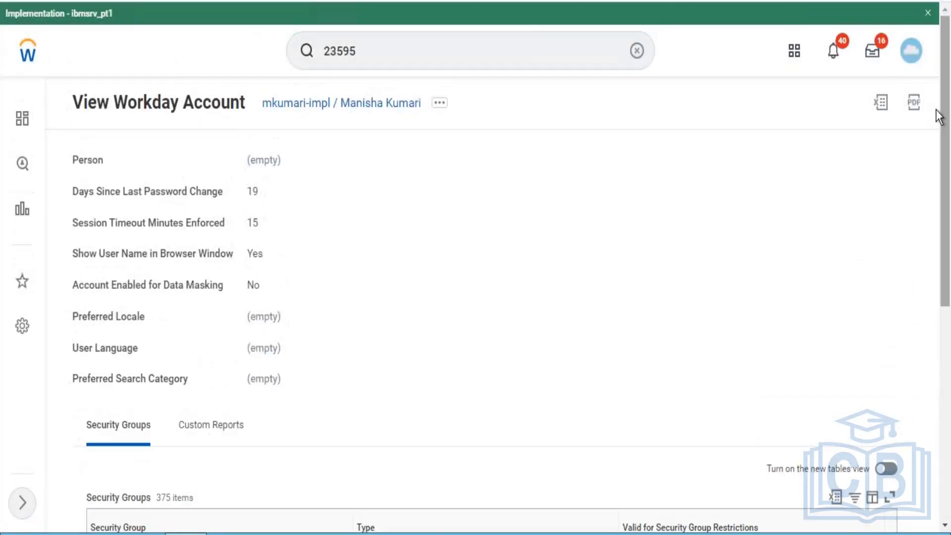
left_click(912, 49)
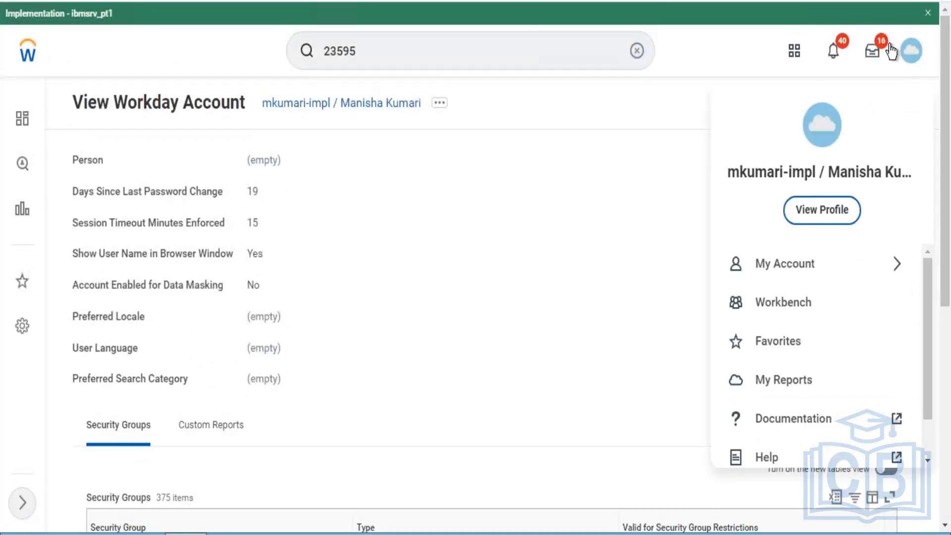
left_click(832, 213)
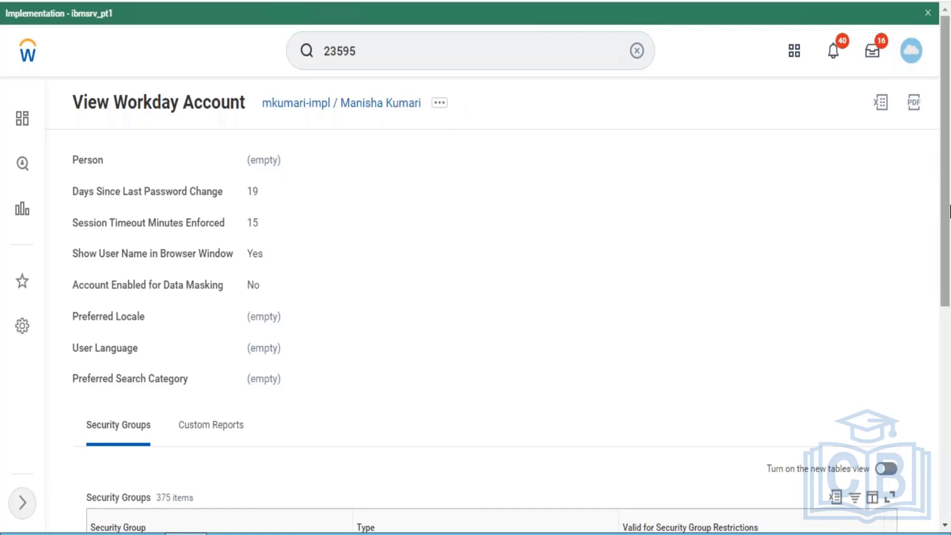
left_click_drag(946, 182, 946, 360)
left_click(948, 153)
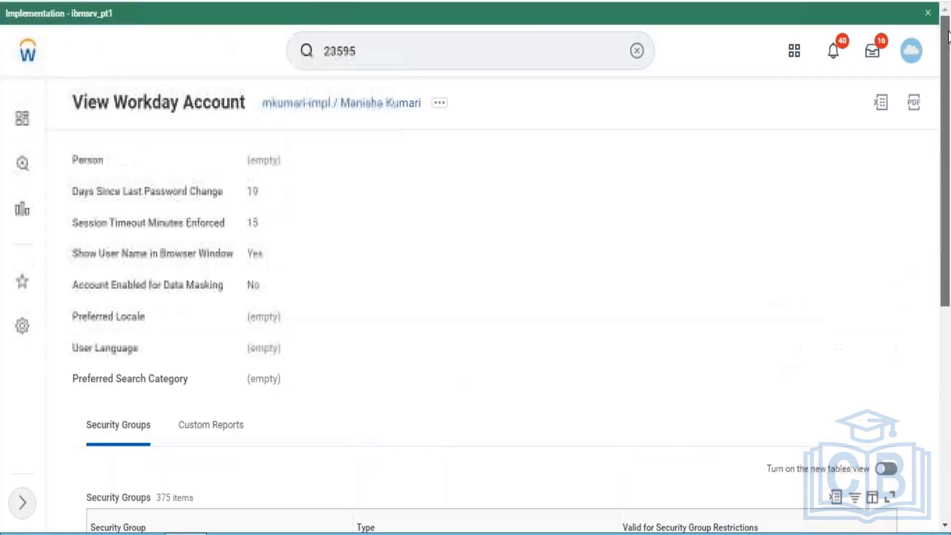
- Open the Assign User-Based Groups task from the Security Profile actions of the signed-in user's Workday account
left_click(440, 104)
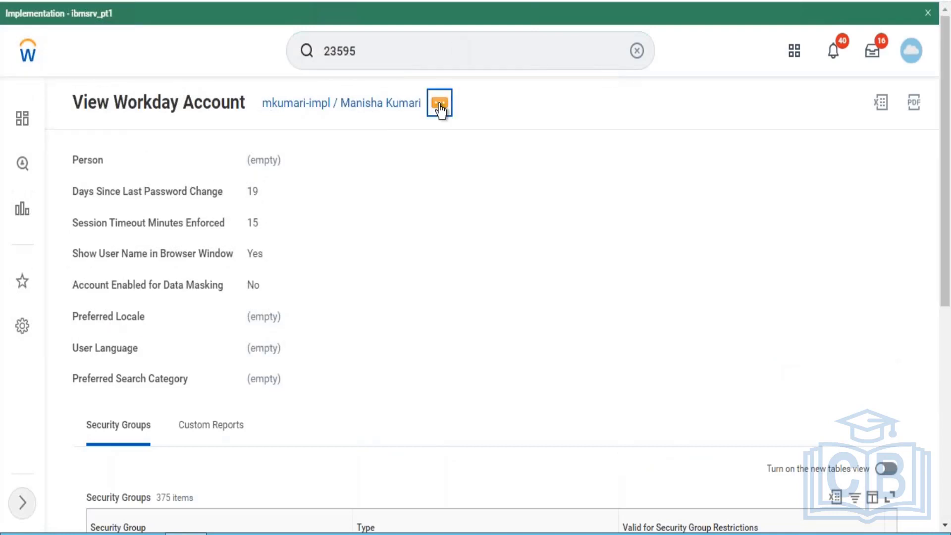
mouse_move(519, 165)
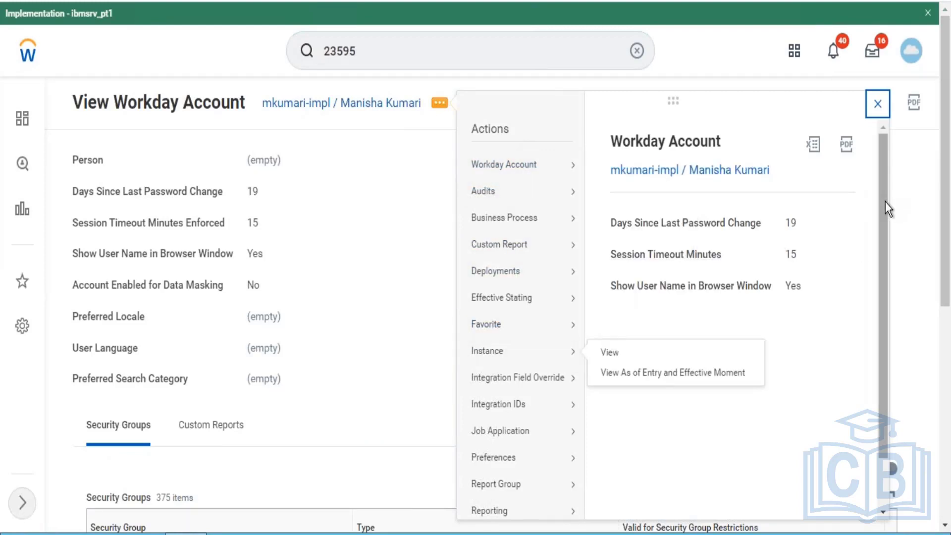
scroll(887, 286, "down", 1)
left_click_drag(883, 287, 878, 330)
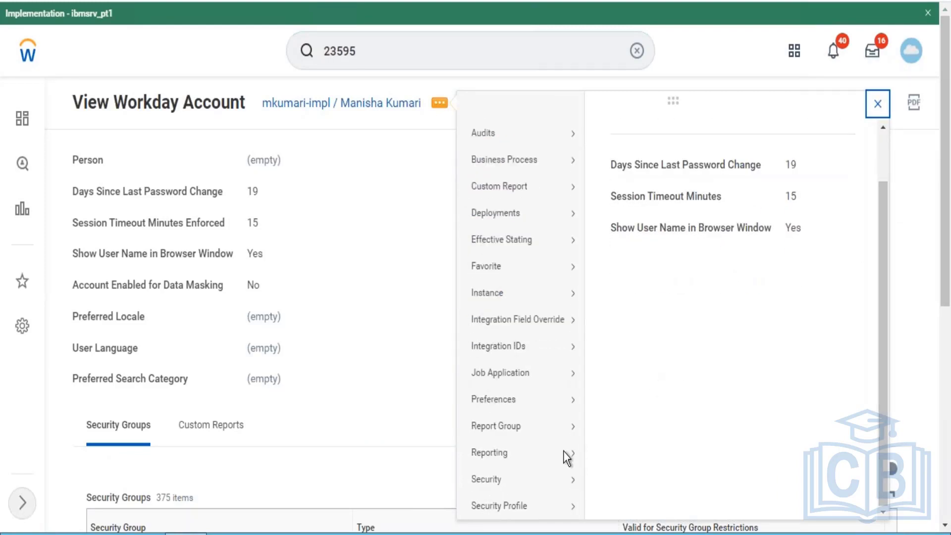
mouse_move(558, 486)
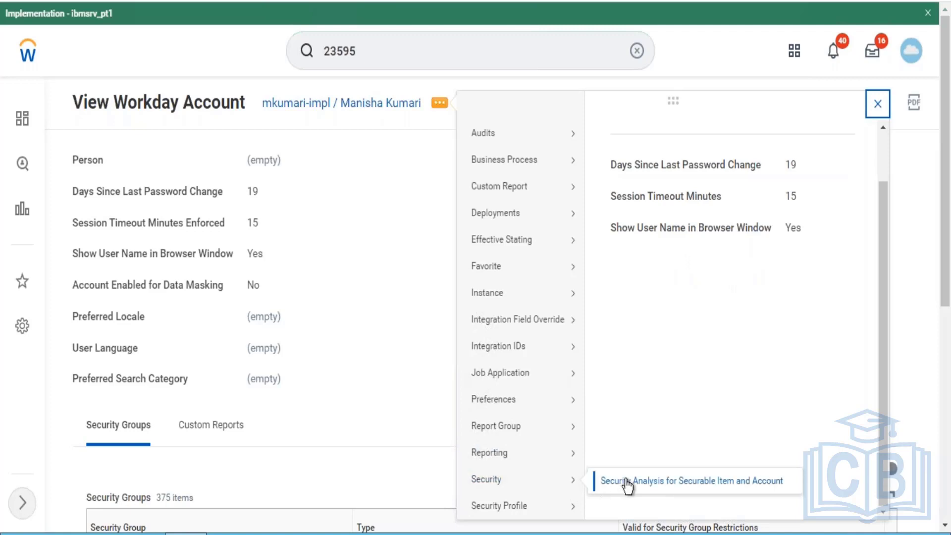
mouse_move(547, 511)
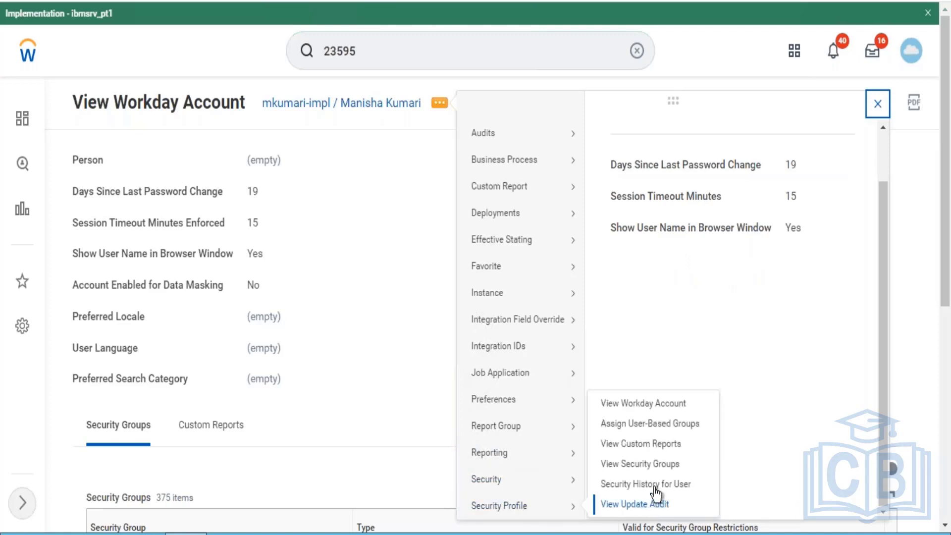
left_click(647, 425)
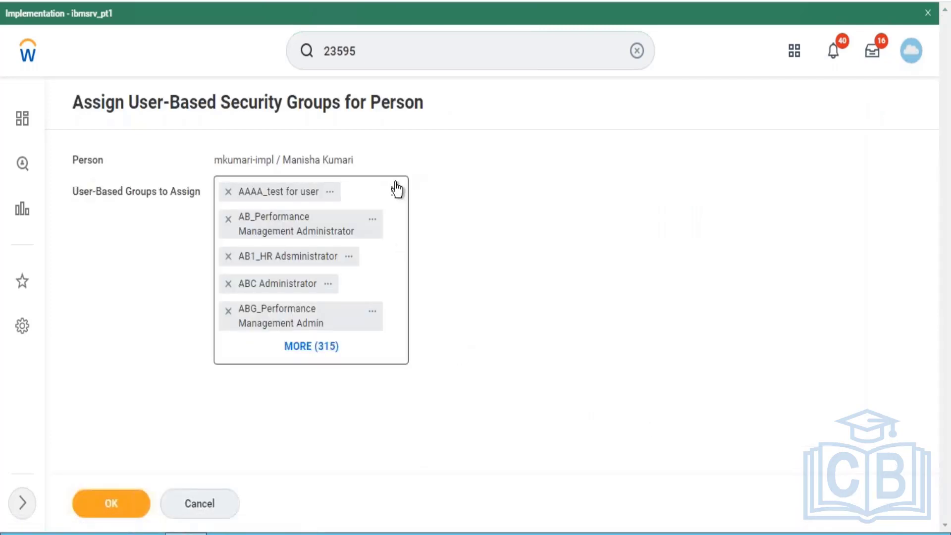
- Search the user-based groups to assign for "HR admin" and clear the search
left_click(361, 212)
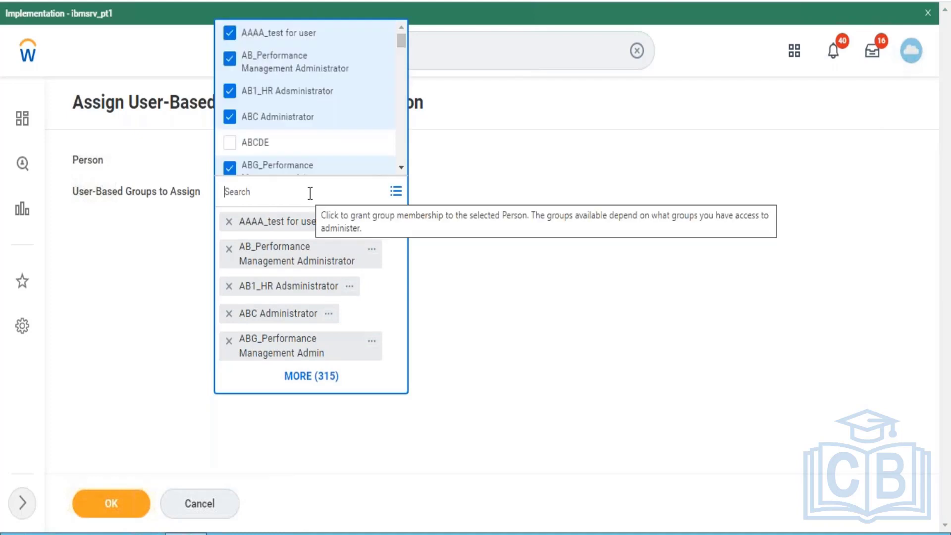
type("HR")
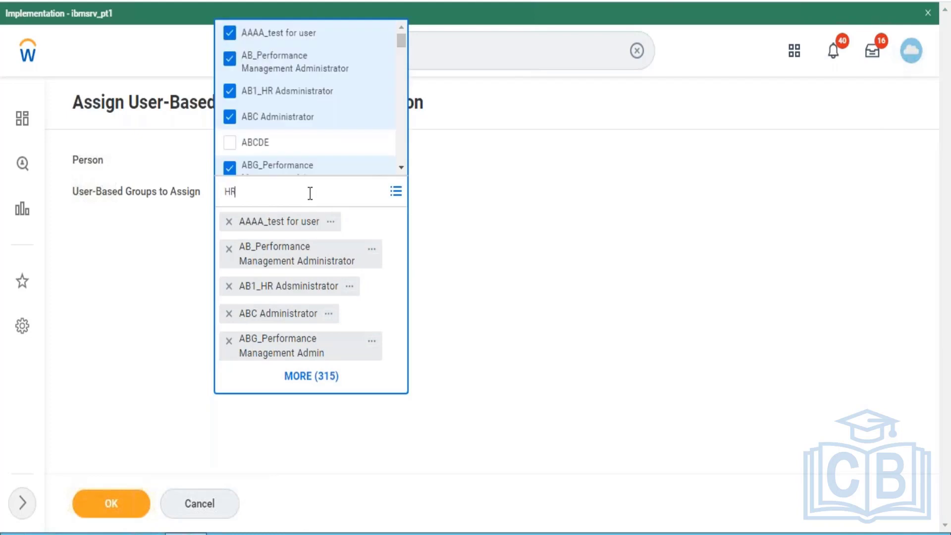
type(" admin")
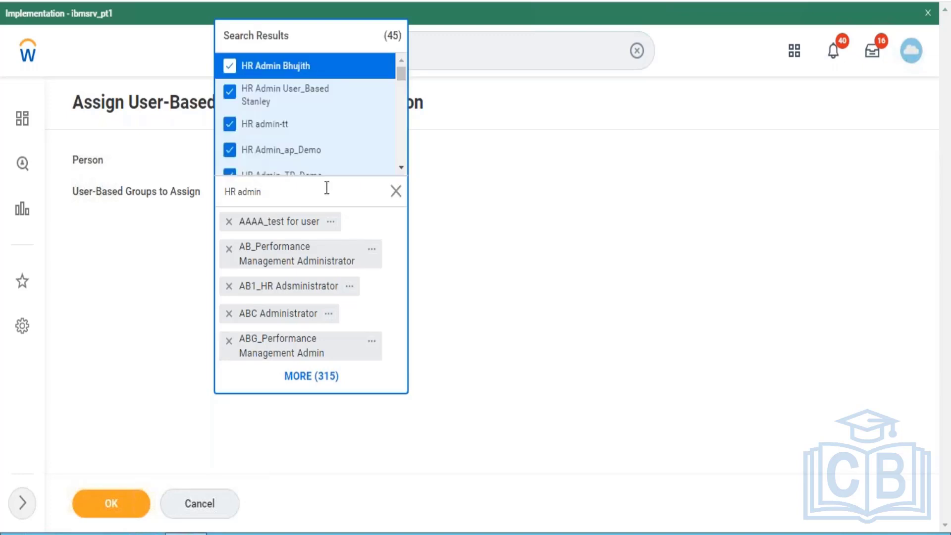
left_click(395, 193)
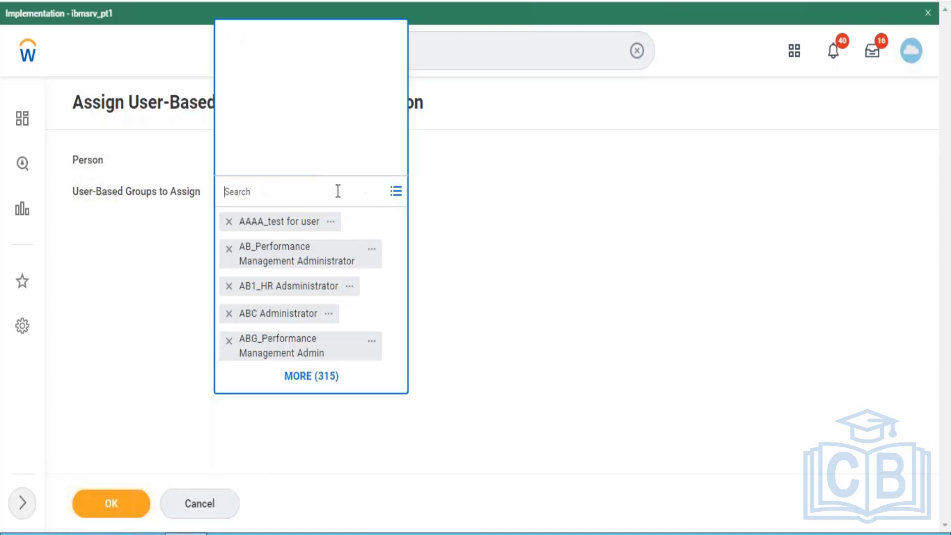
- Search the user-based groups to assign for "Security admin"
type("Secur")
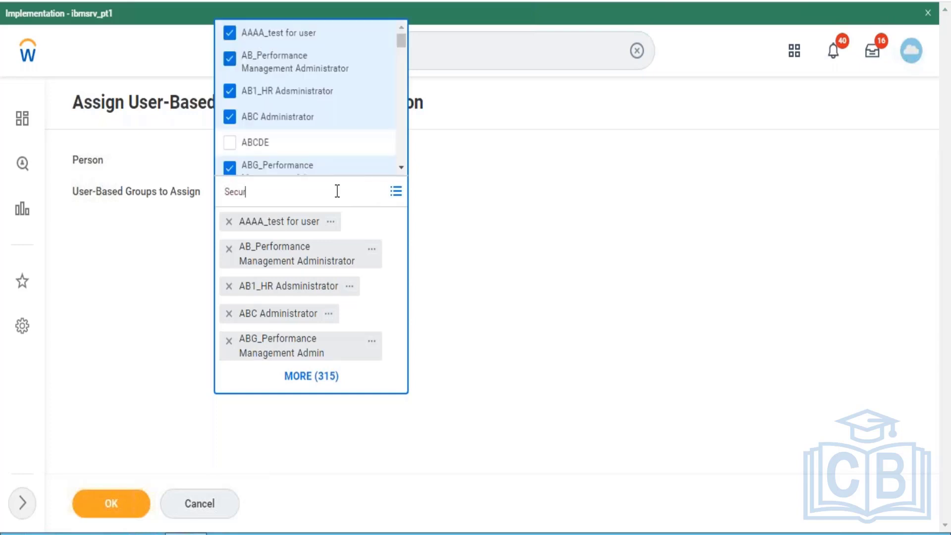
type("ity admin")
key("Return")
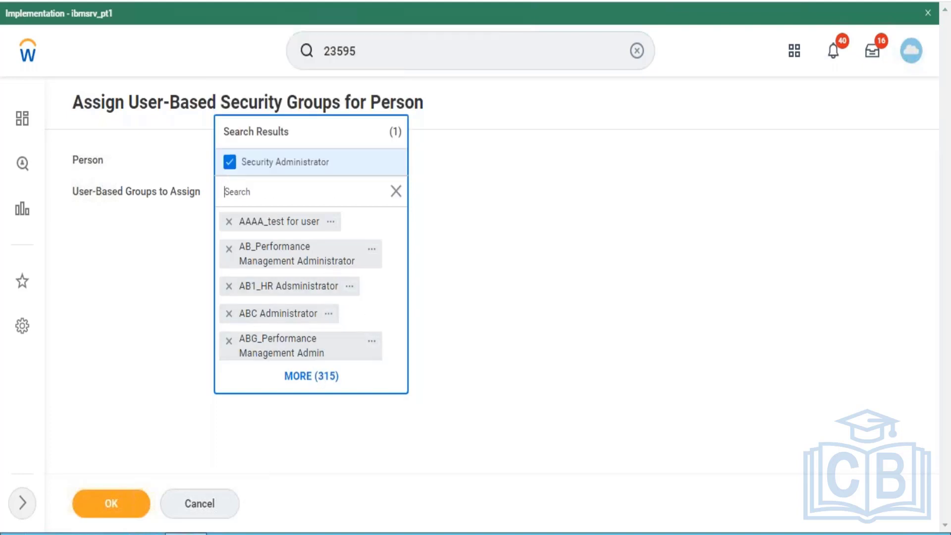
- Submit the user-based security group assignment for the signed-in user's account and finish the task
left_click(215, 418)
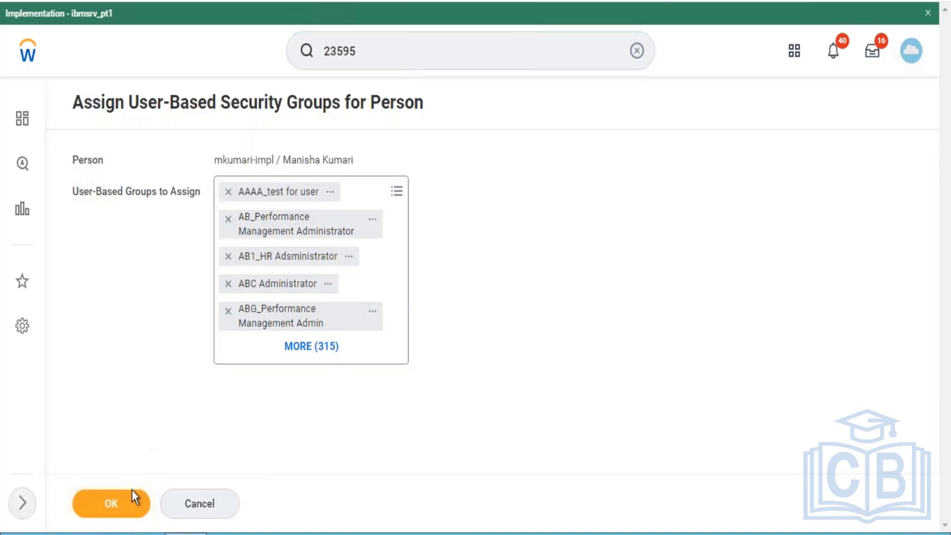
left_click(119, 508)
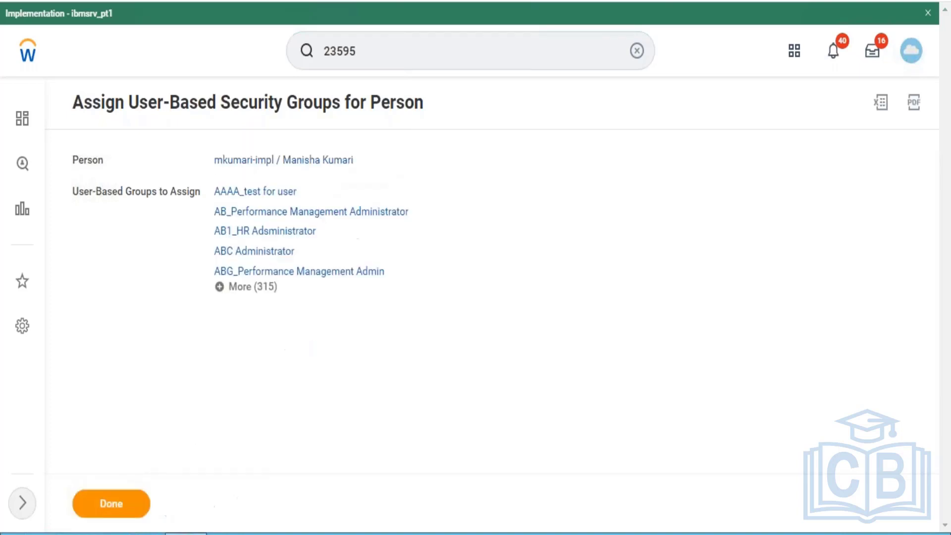
left_click(122, 507)
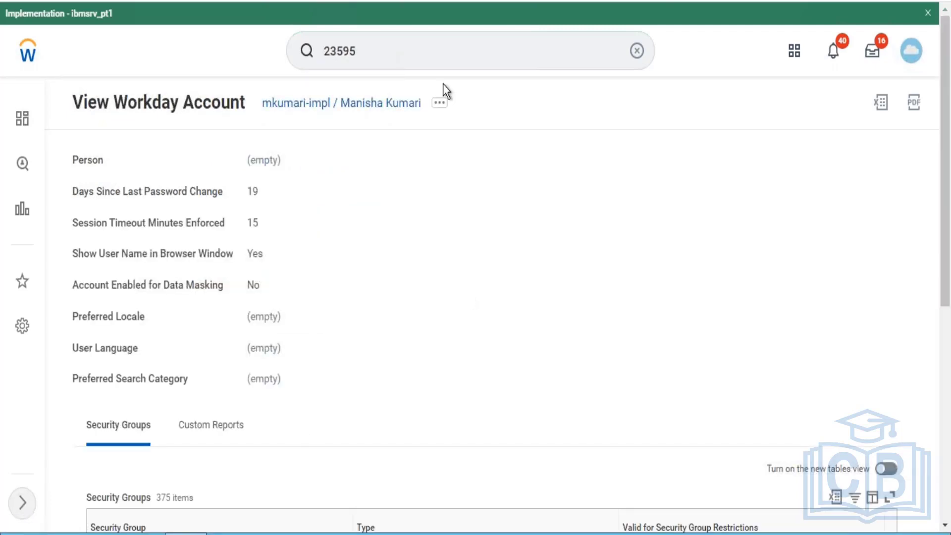
- Search for the employee by employee ID, check the Security Profile actions available for that worker, and clear the search
left_click(433, 33)
left_click(382, 47)
key("Return")
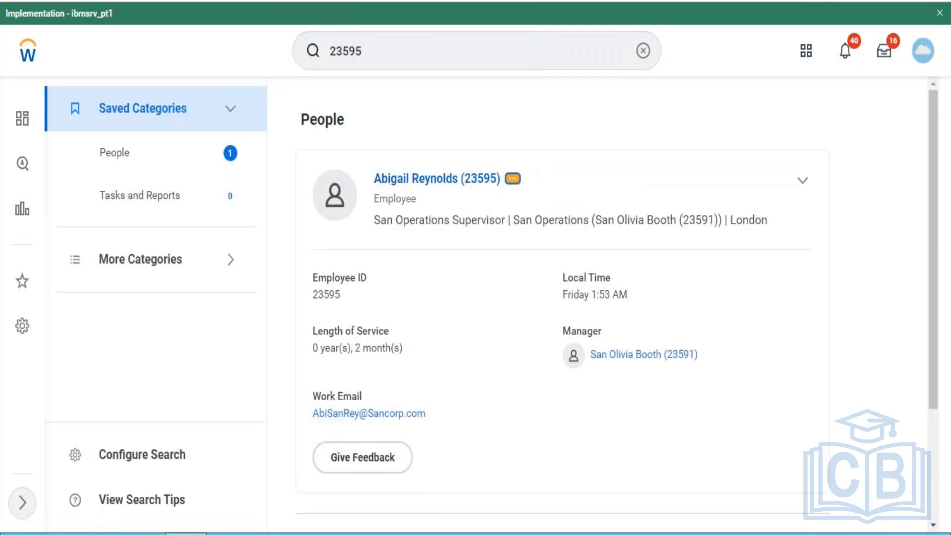
left_click(512, 178)
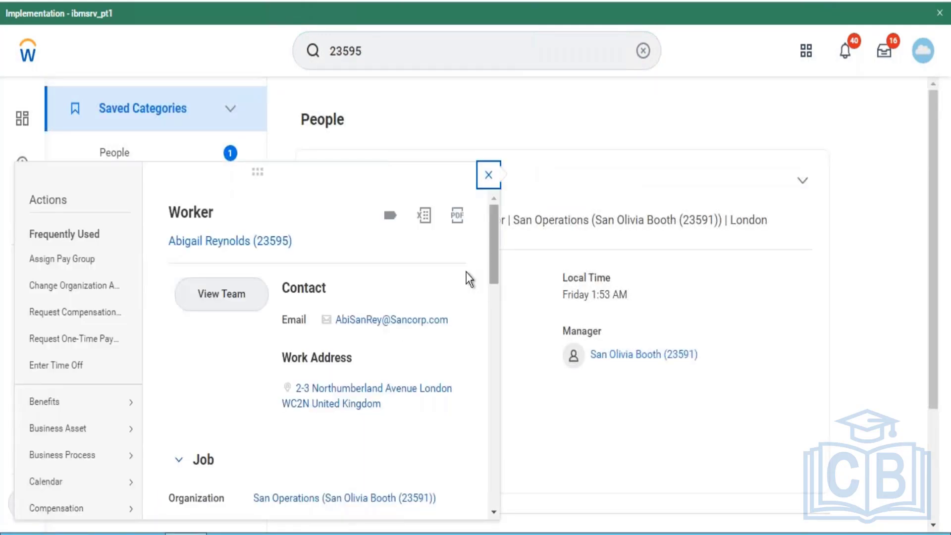
left_click_drag(496, 247, 483, 479)
mouse_move(91, 268)
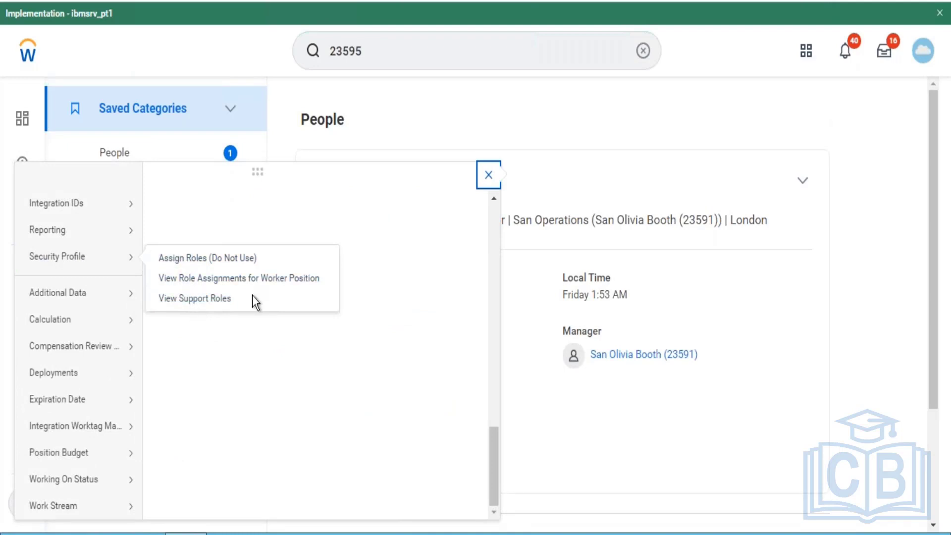
left_click(644, 52)
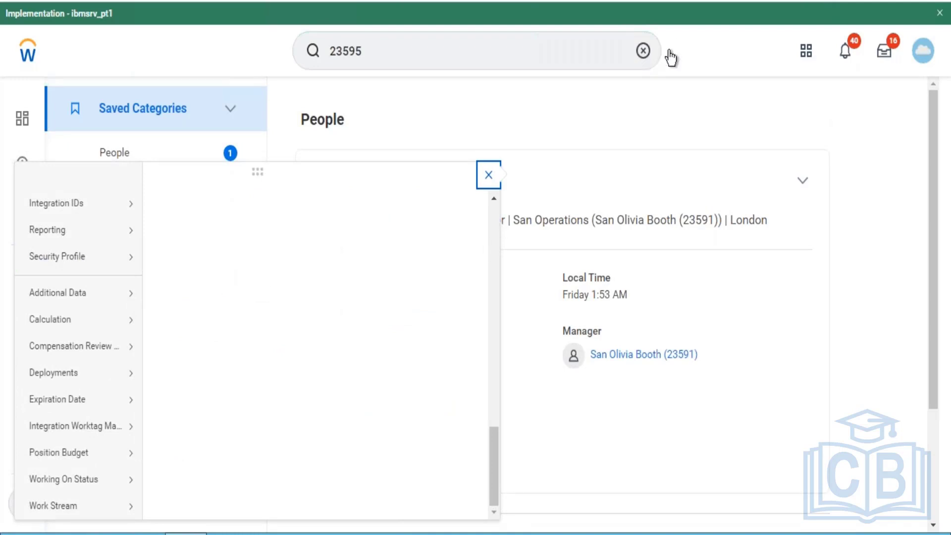
left_click(923, 52)
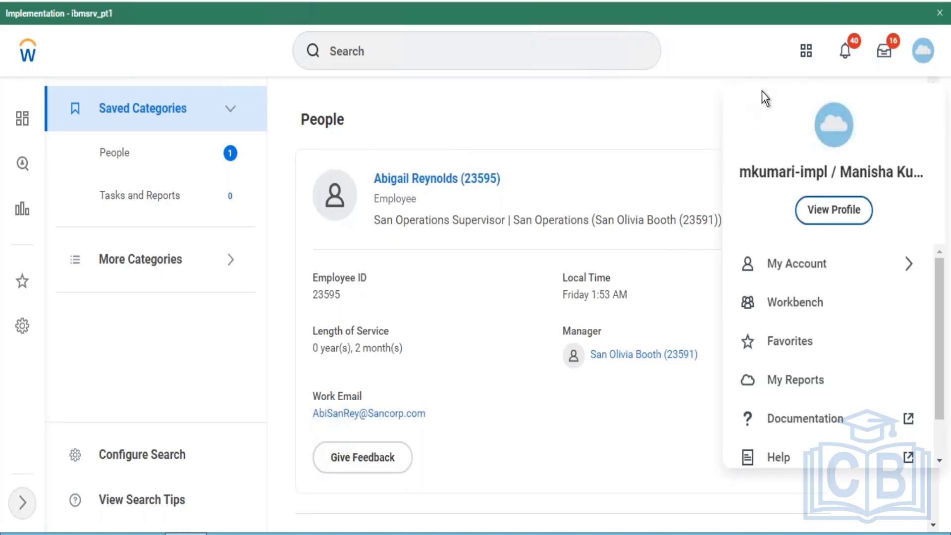
left_click(759, 73)
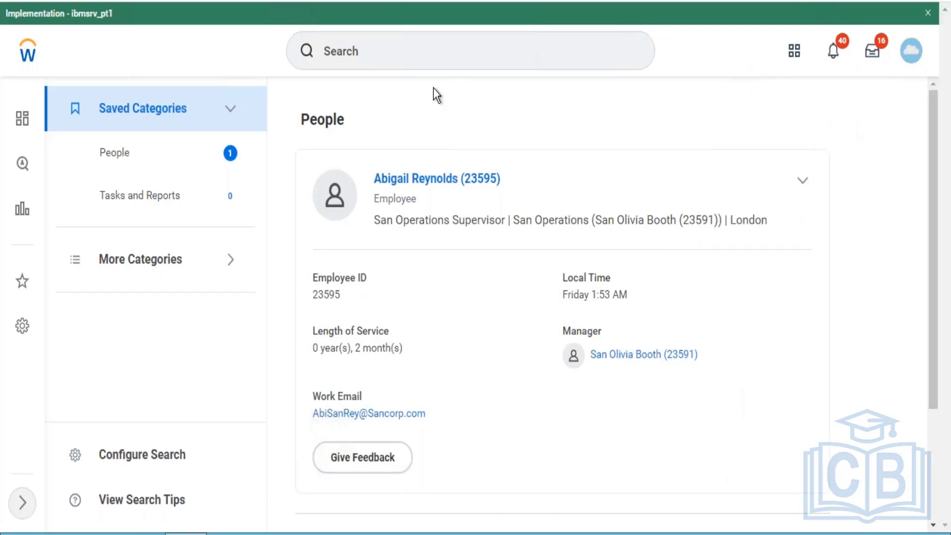
- Search for "bp:enroll in co" and open the Enroll in Content (Default Definition) business process definition
left_click(436, 58)
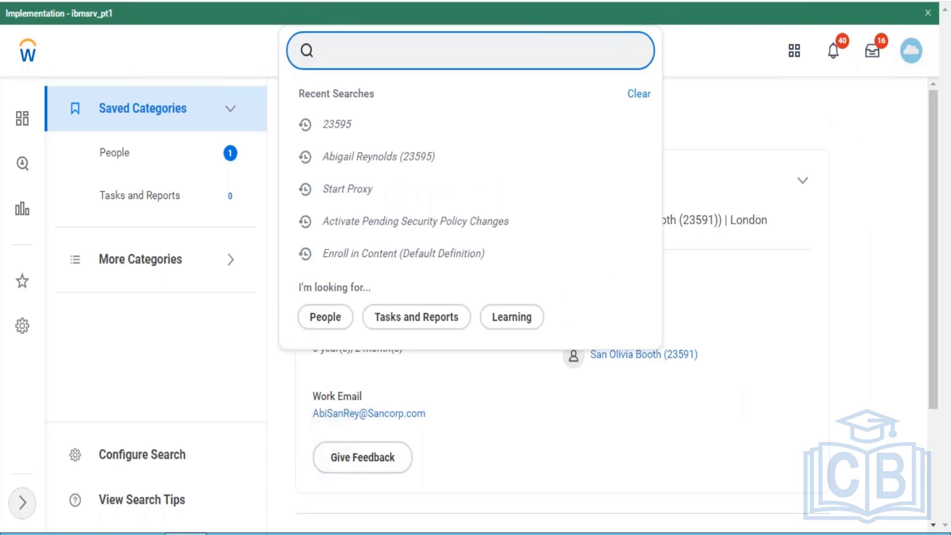
type("enro")
key("BackSpace")
key("BackSpace")
key("BackSpace")
key("BackSpace")
type("e")
key("BackSpace")
type("bp:")
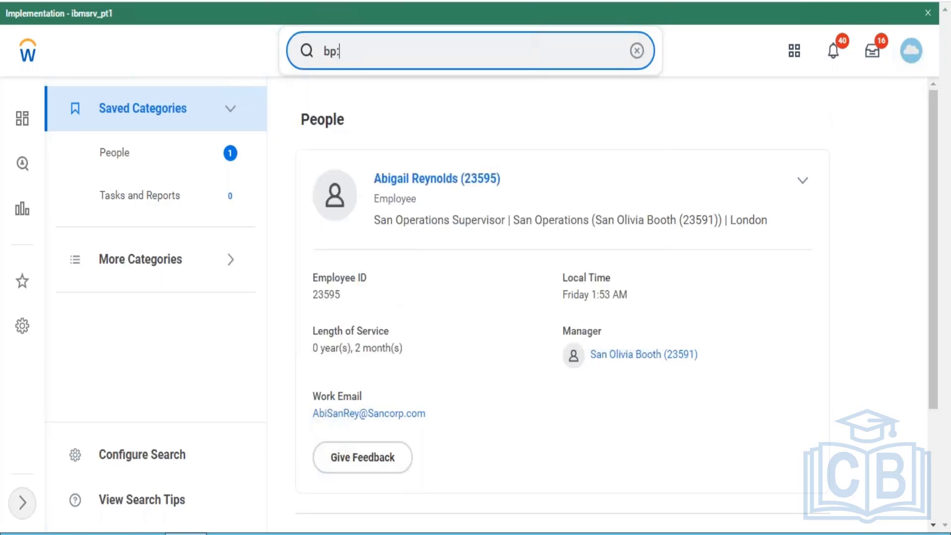
type("enroll in com")
key("BackSpace")
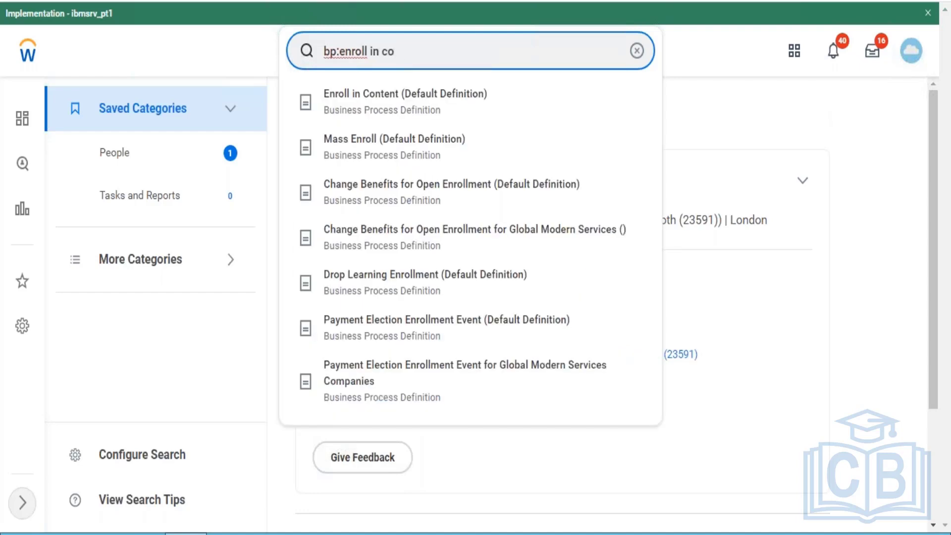
left_click(416, 100)
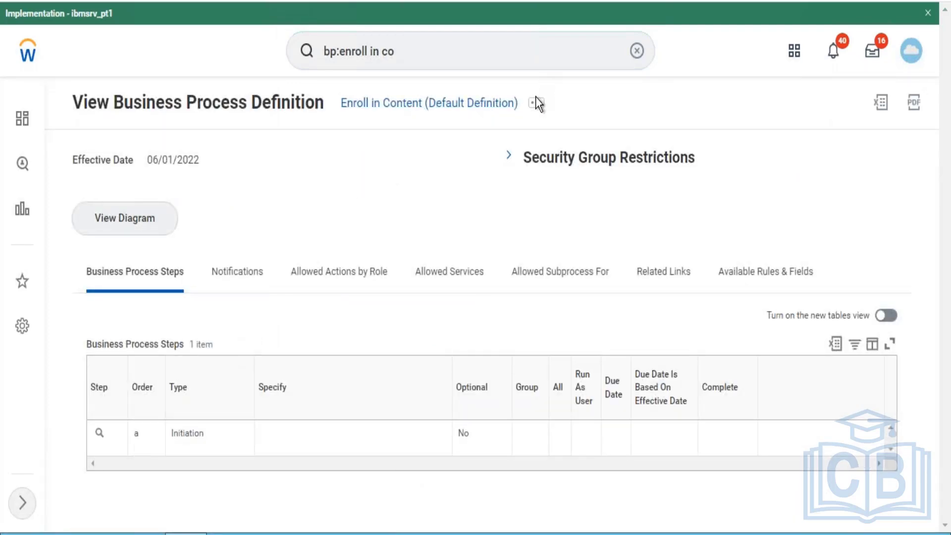
- View the Enroll in Content business process security policy and review which security groups can start the process
left_click(535, 104)
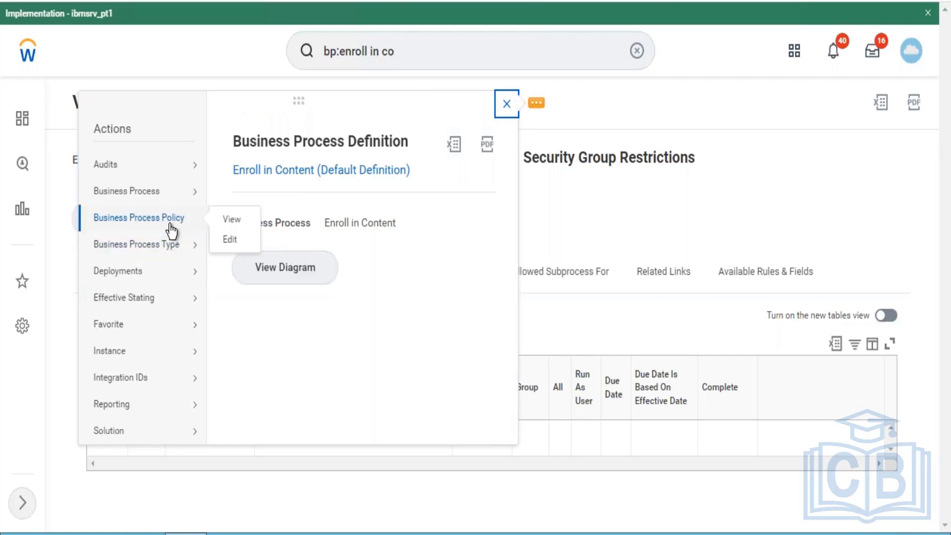
mouse_move(170, 250)
mouse_move(161, 198)
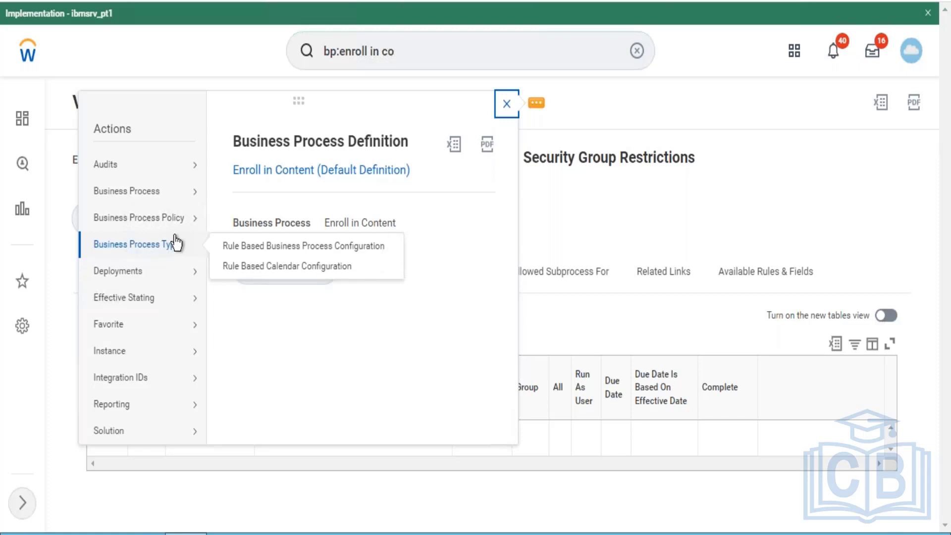
mouse_move(172, 224)
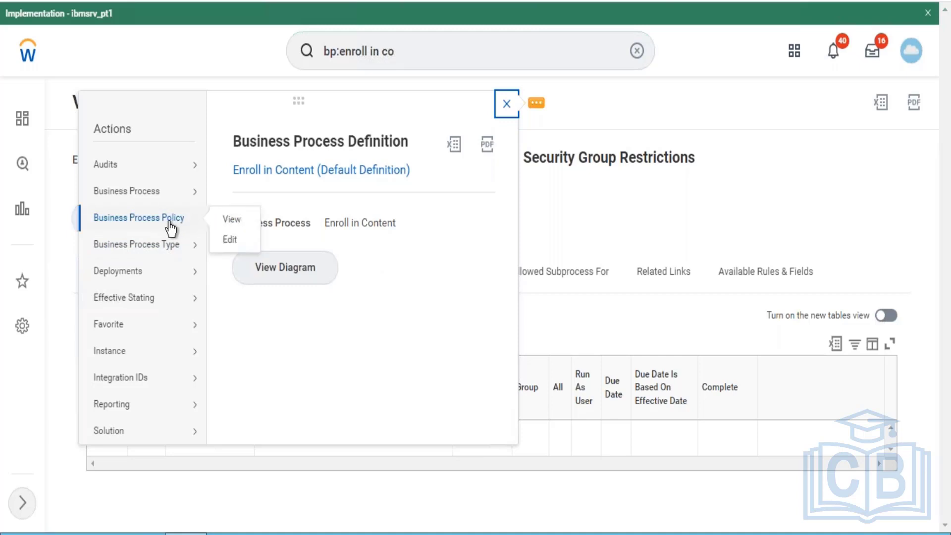
left_click(229, 221)
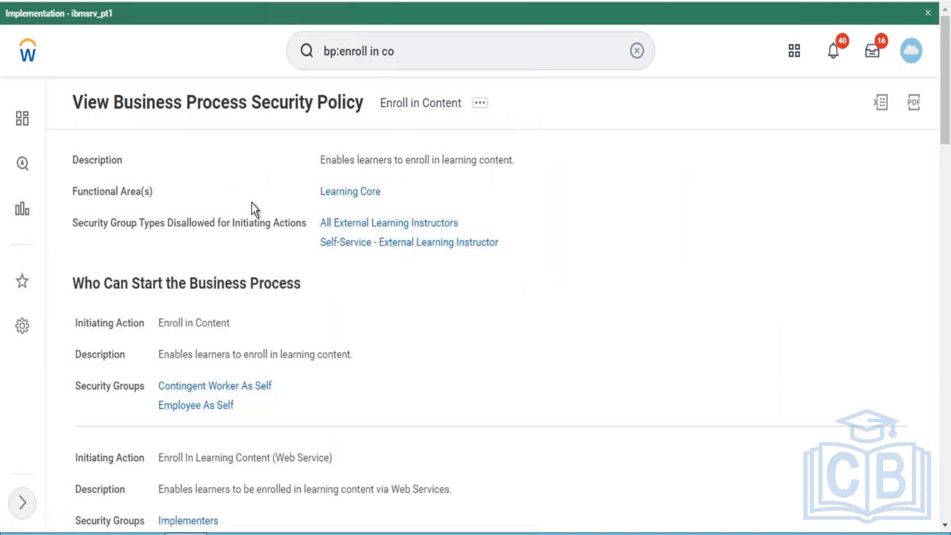
left_click_drag(945, 141, 946, 67)
- Open the Learning app and browse the learning catalog from its Discover page
left_click(637, 50)
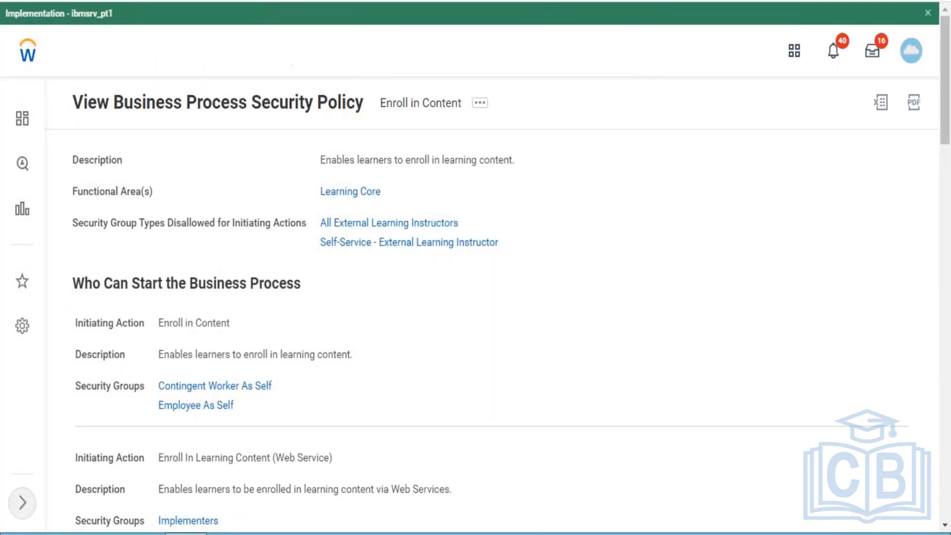
left_click(499, 55)
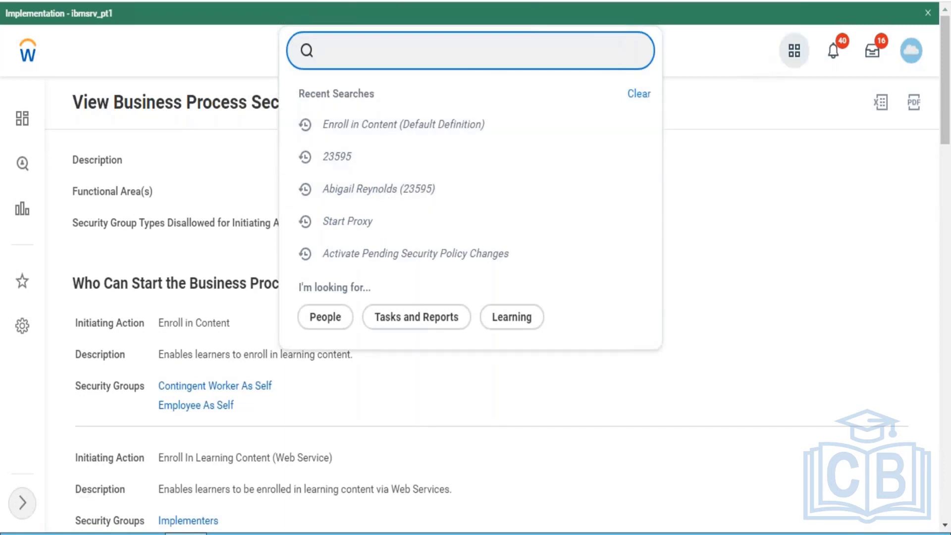
left_click(794, 51)
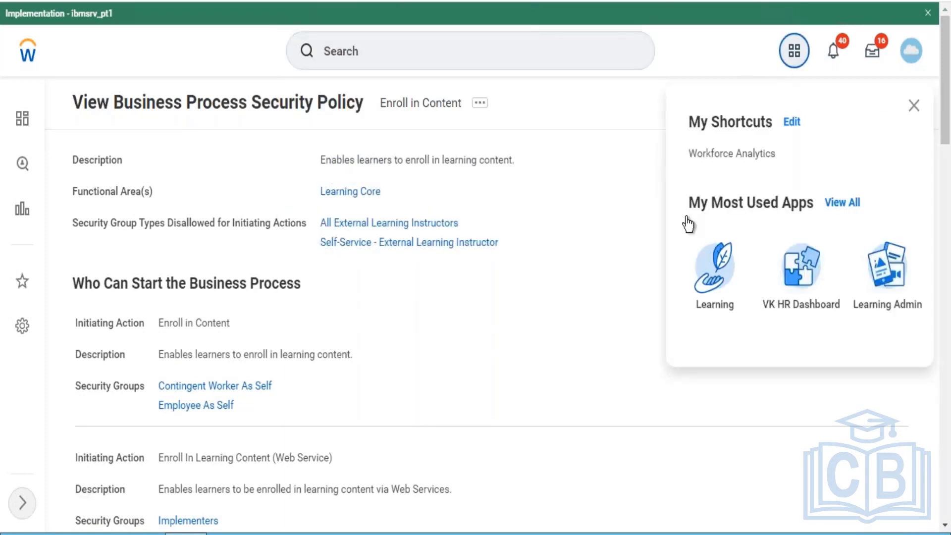
left_click(708, 266)
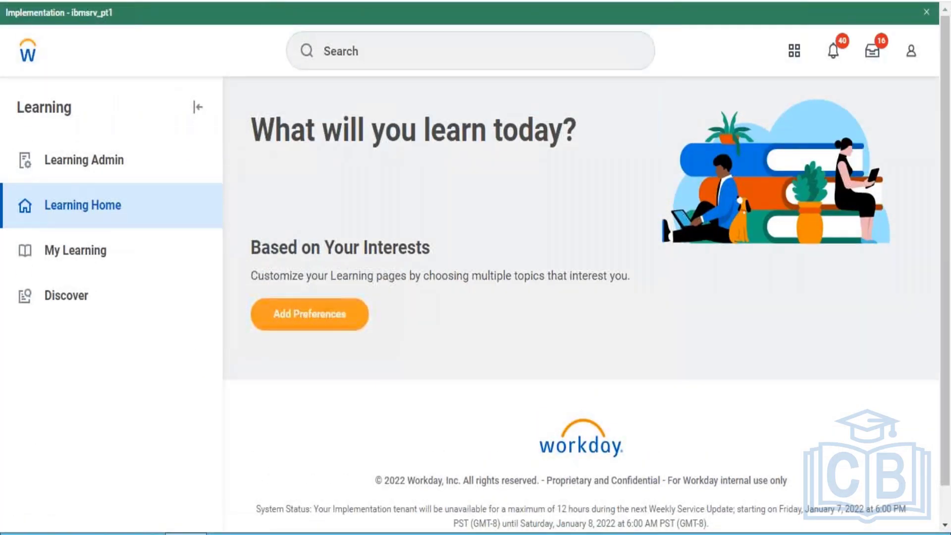
left_click(121, 299)
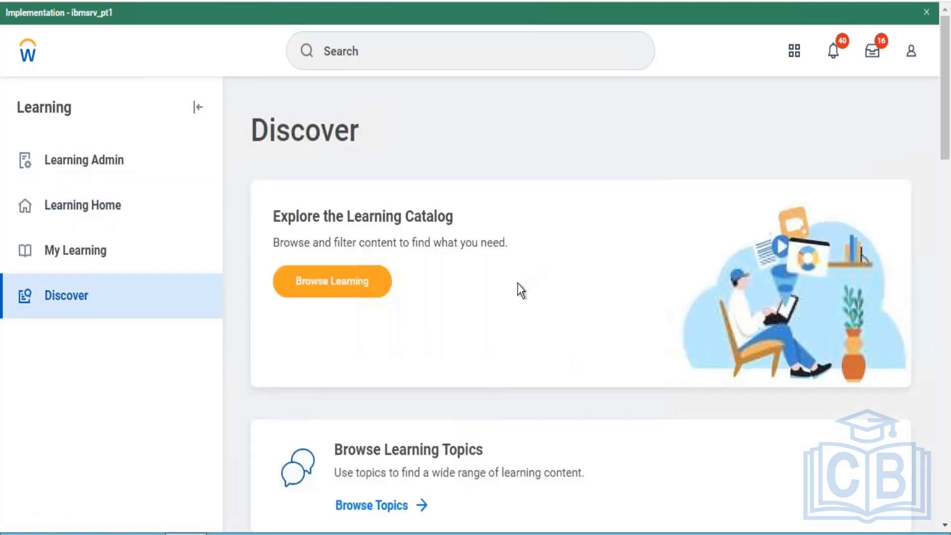
left_click(332, 280)
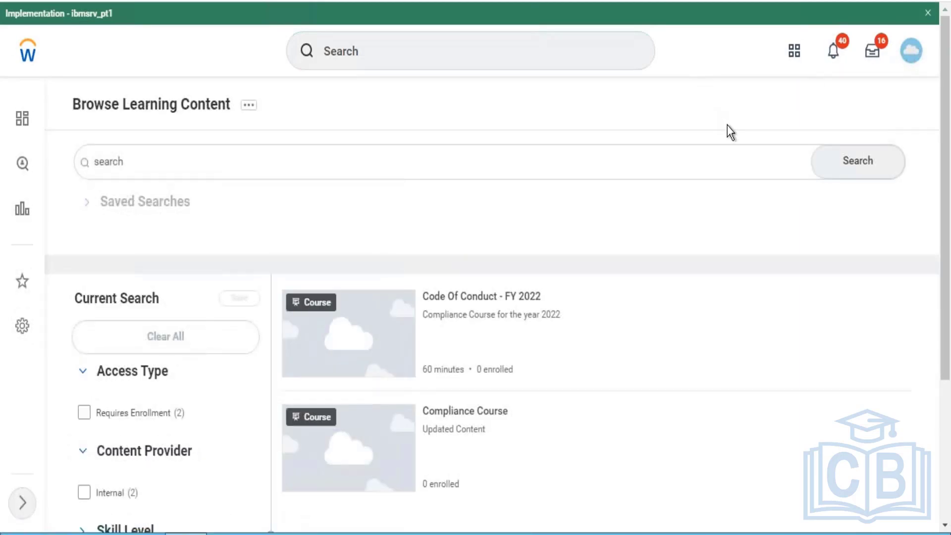
- Find the Enroll in Content (Default Definition) with "bp:enroll in content" and open its business process policy for editing
left_click(537, 53)
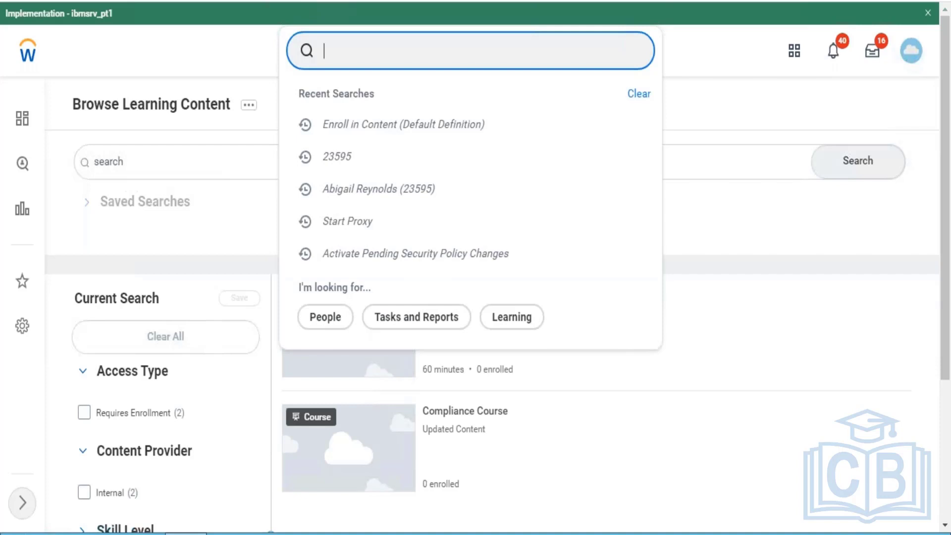
type("bp:")
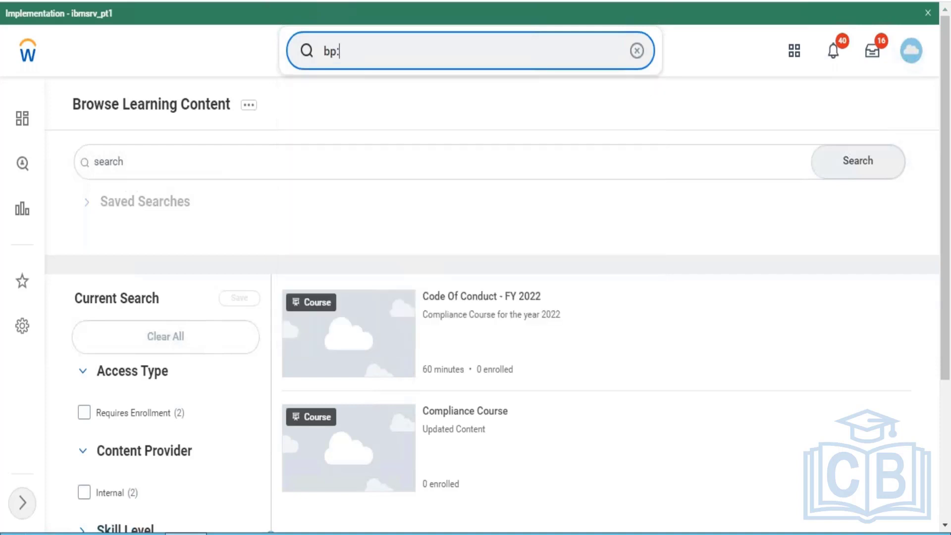
type("enroll in content")
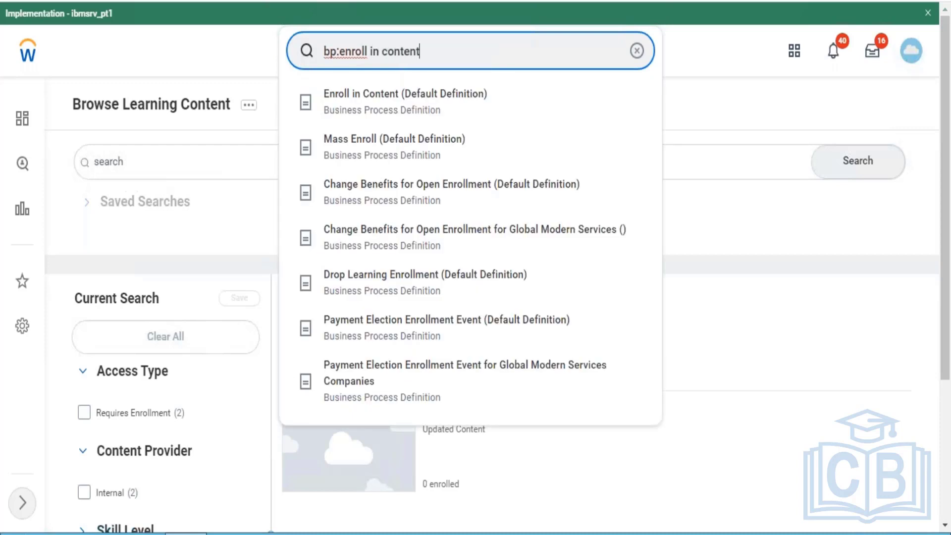
left_click(416, 109)
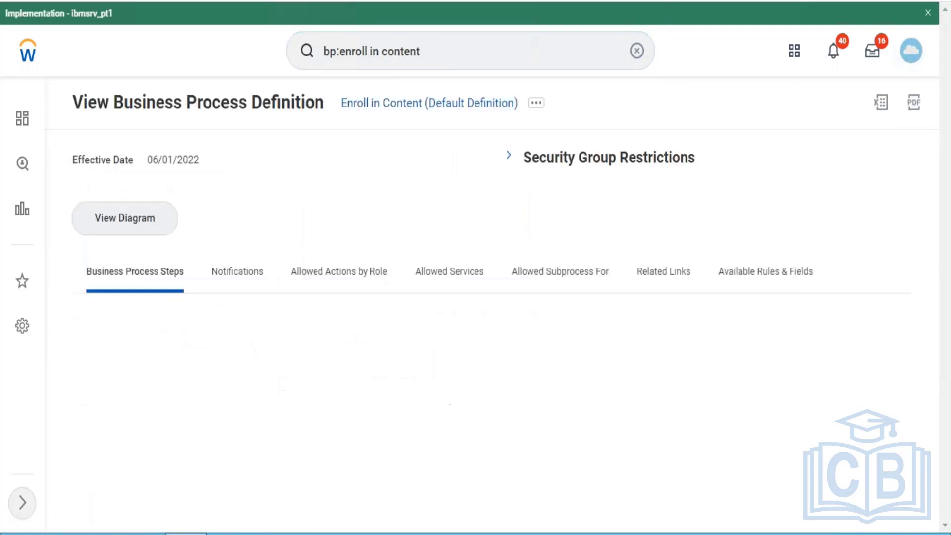
left_click(535, 104)
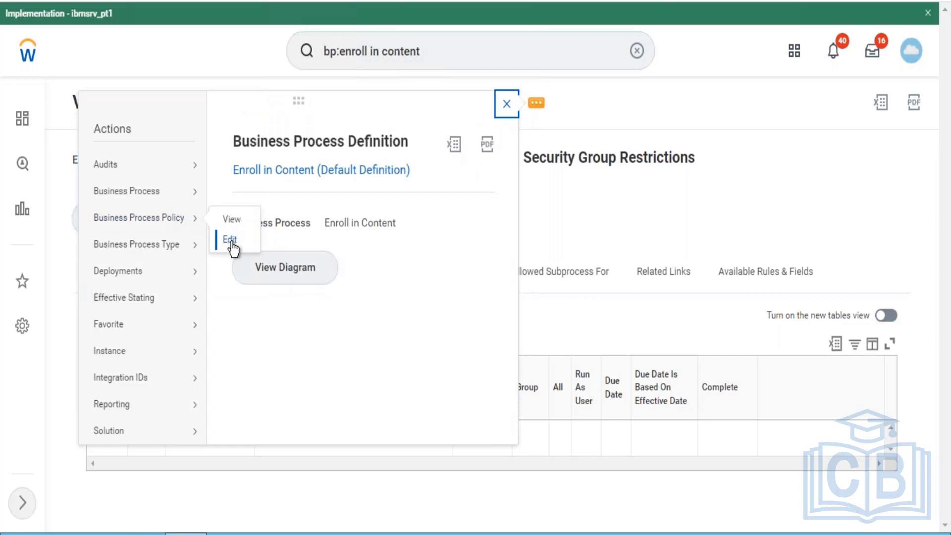
left_click(230, 240)
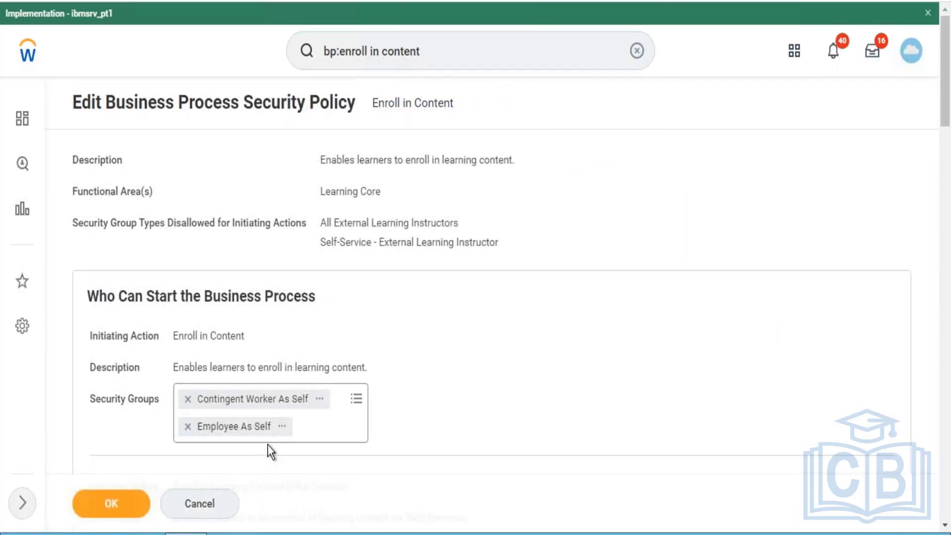
- Add the Implementers security group to the Enroll in Content initiating action and save the policy
left_click(355, 401)
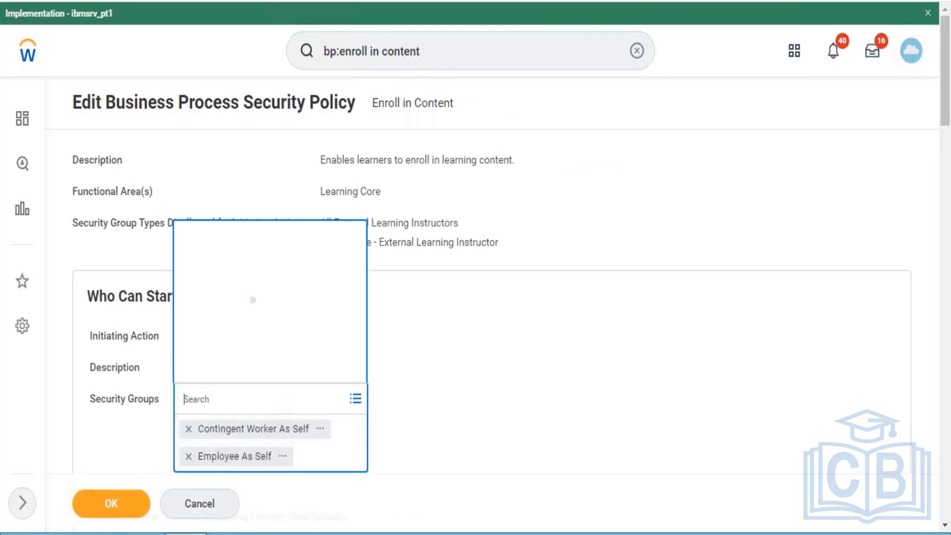
type("impleme")
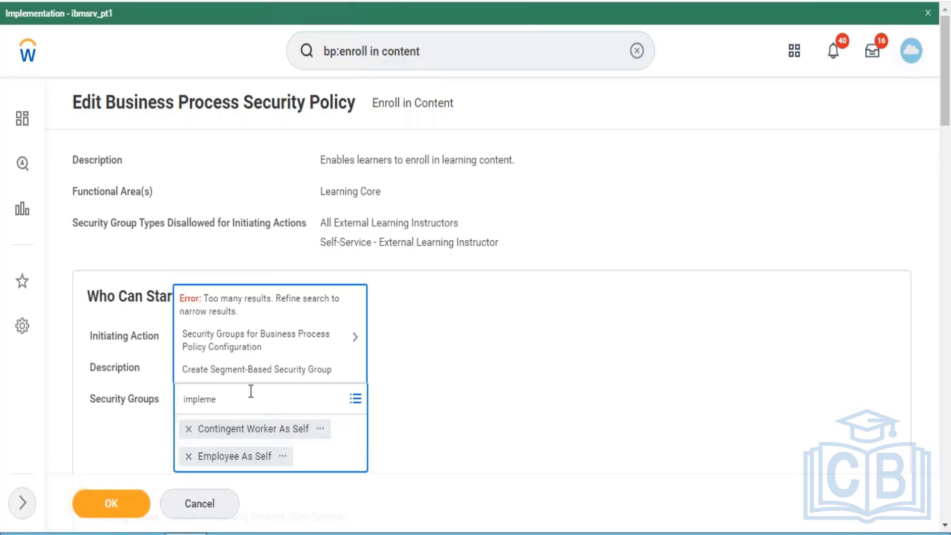
key("Return")
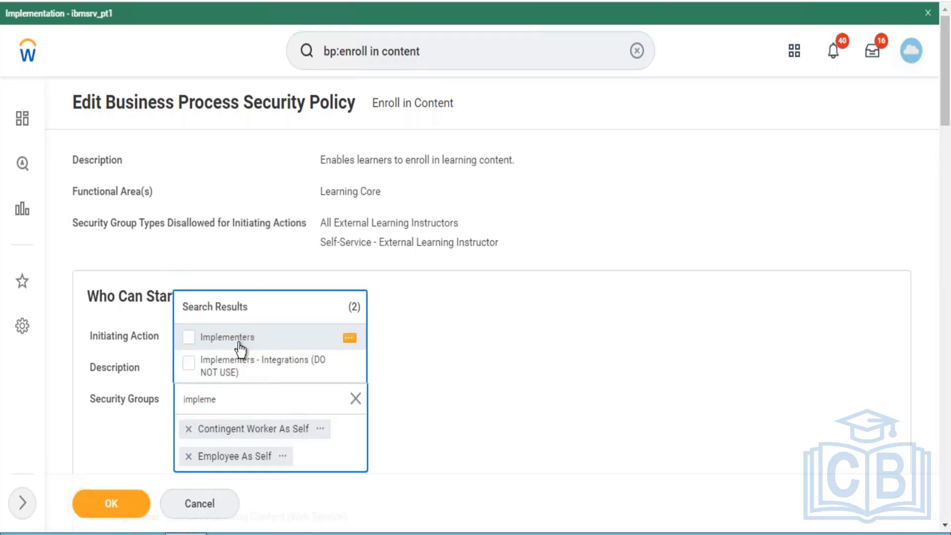
left_click(240, 350)
left_click(147, 490)
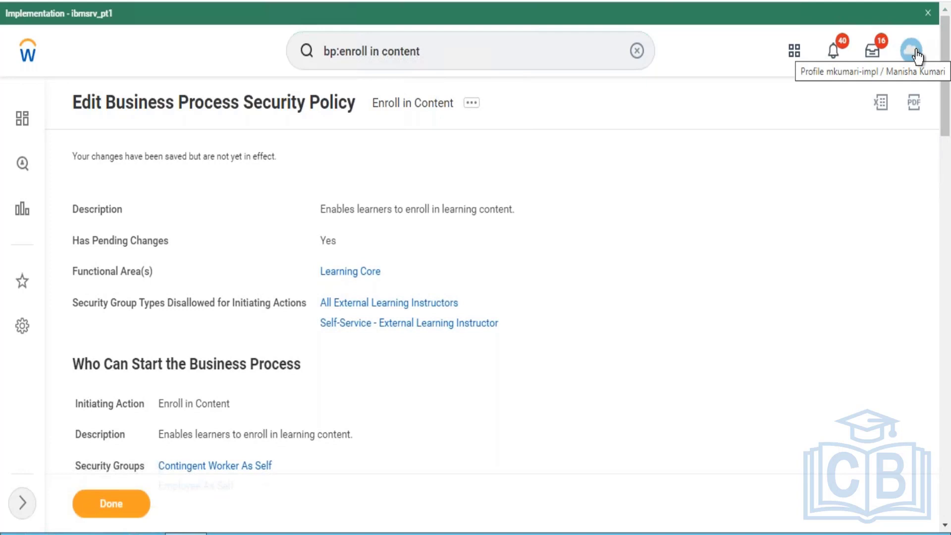
- Search for "activate pendi" and open the Activate Pending Security Policy Changes task
left_click(637, 51)
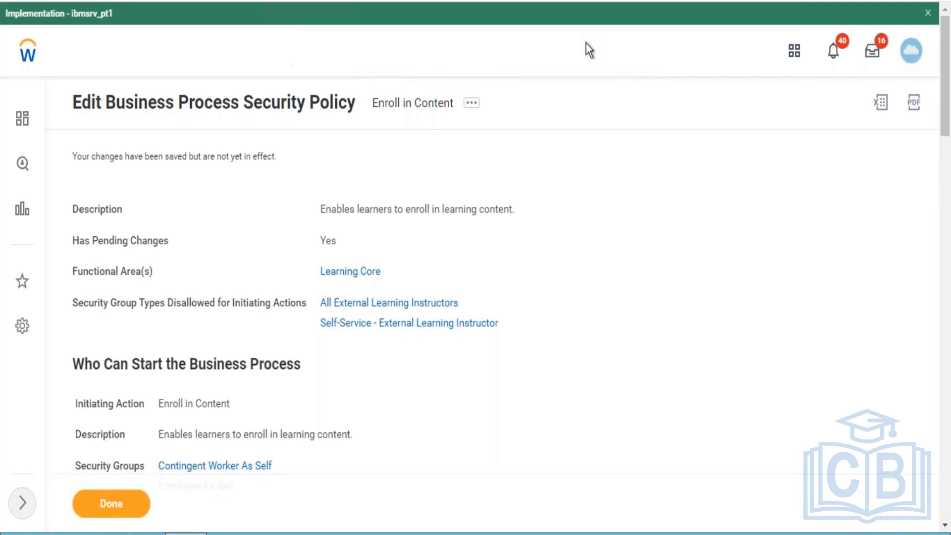
left_click(485, 49)
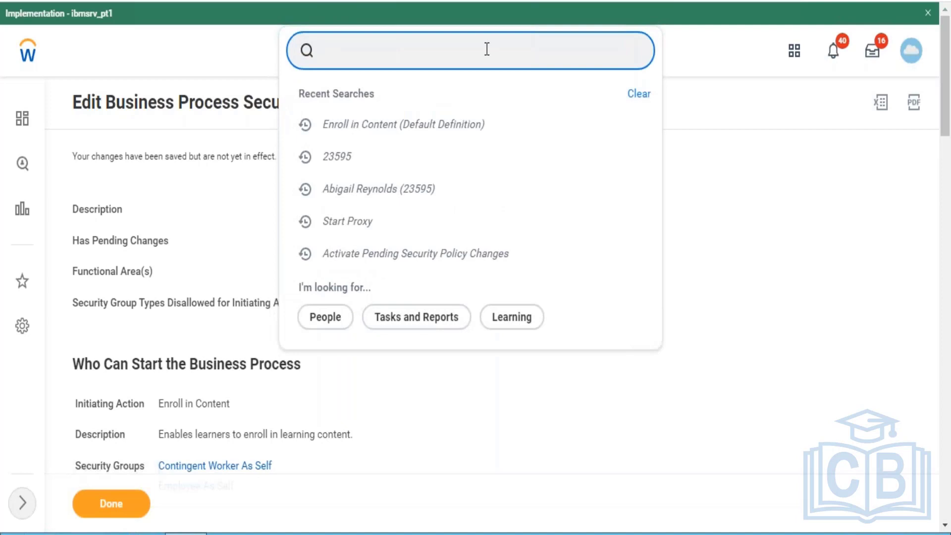
type("activate ")
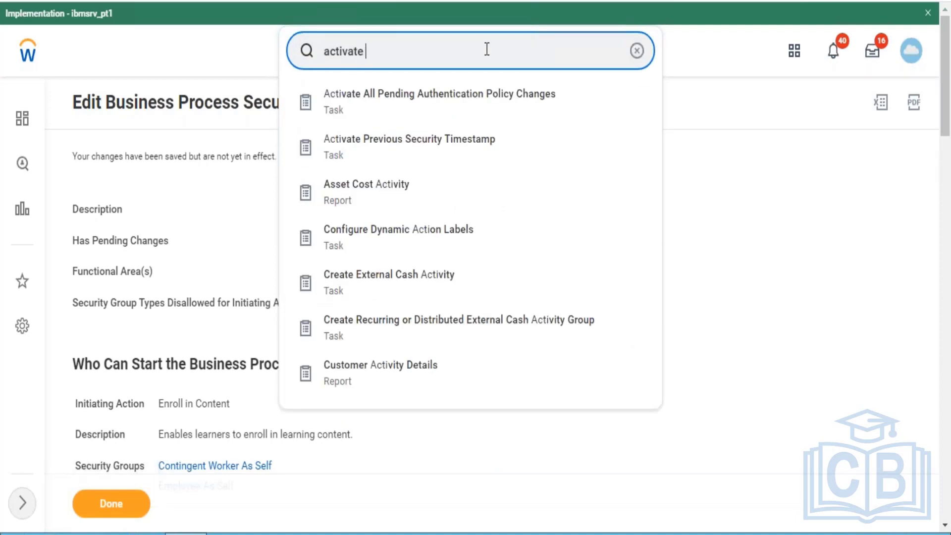
type("pendi")
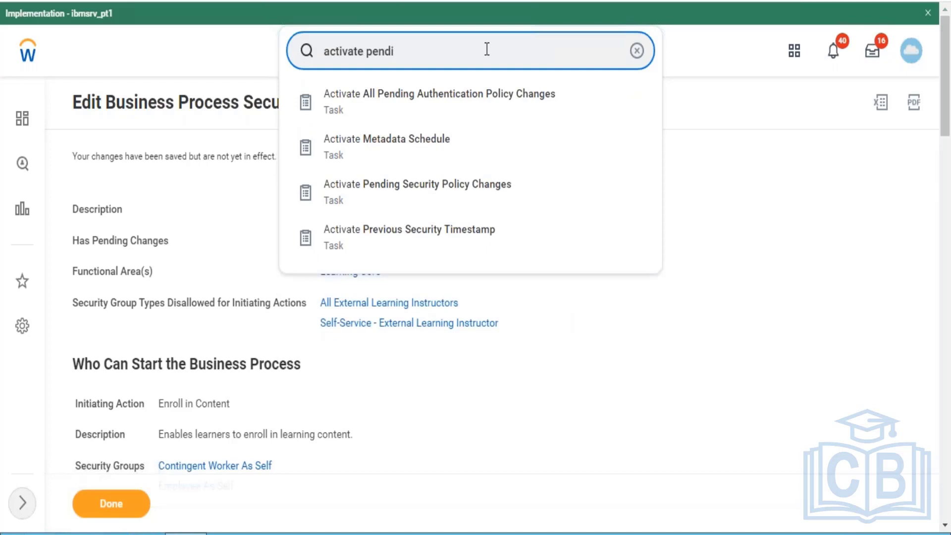
left_click(416, 106)
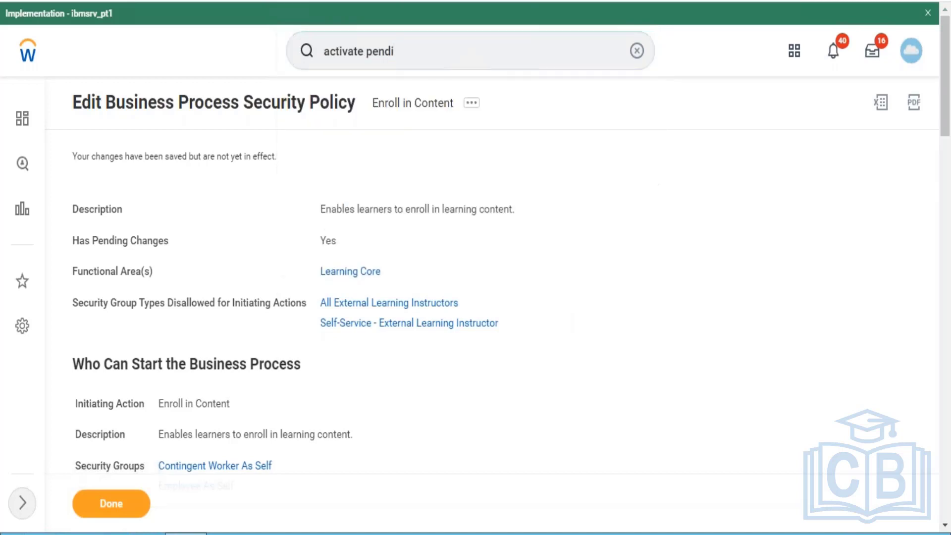
- Enter "test" as the comment for the proposed security changes, then confirm and activate the pending policy changes
left_click(295, 310)
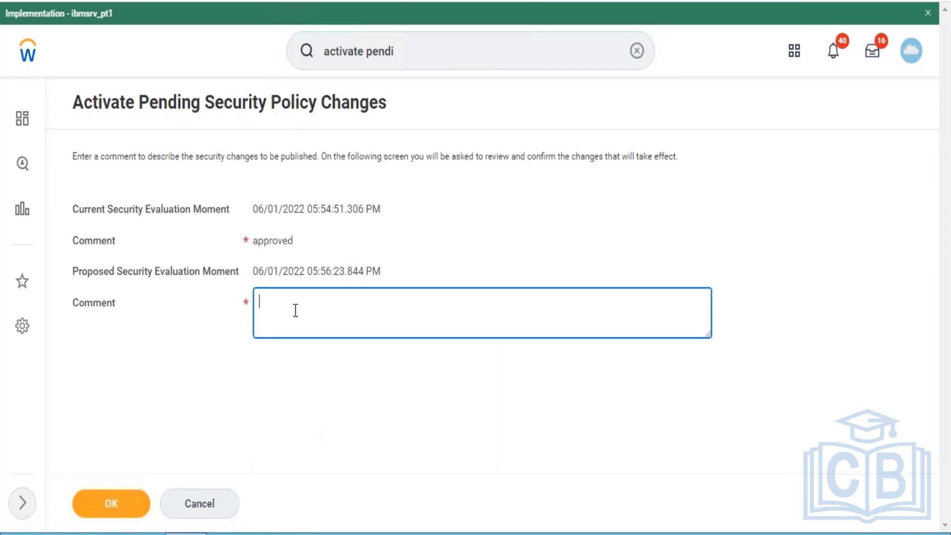
type("test")
key("ctrl+a")
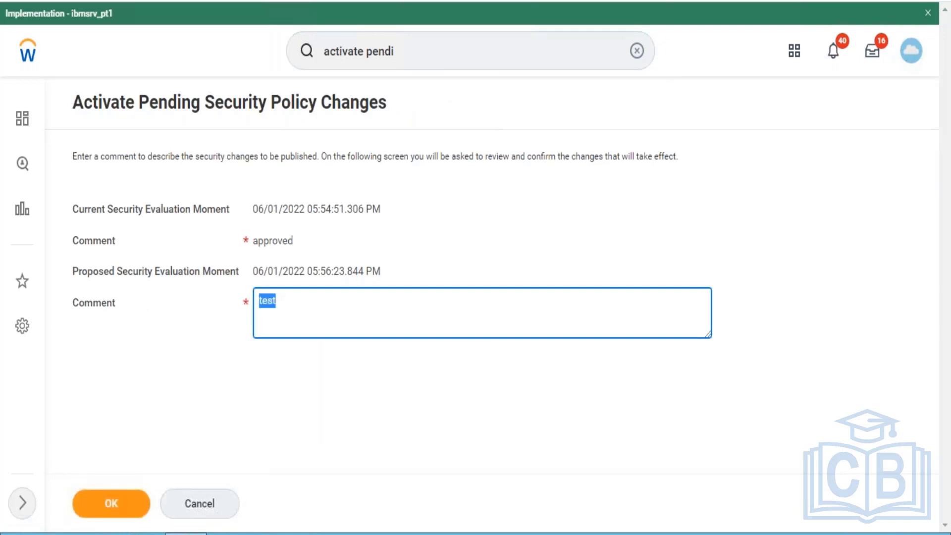
left_click(111, 503)
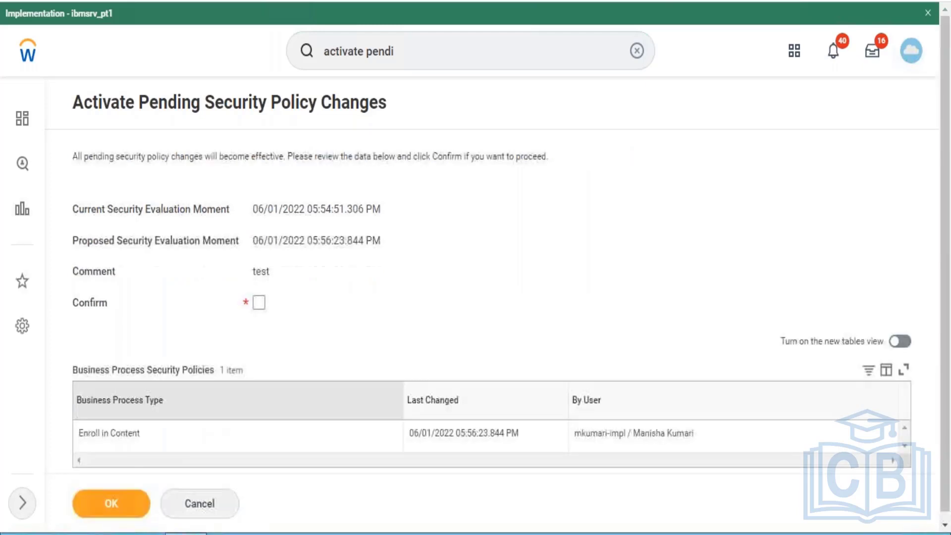
left_click(259, 301)
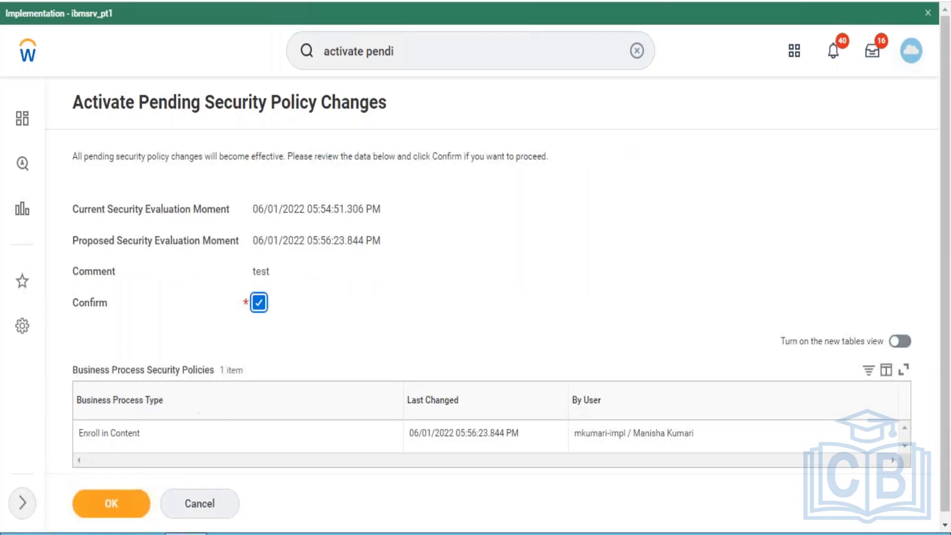
left_click(123, 515)
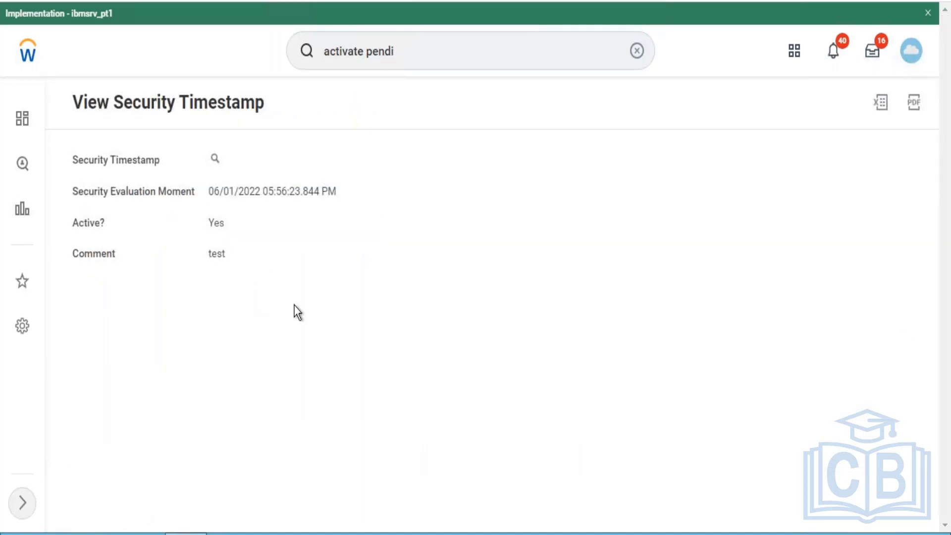
- Browse the learning catalog from the Learning app's Discover page, open the Code Of Conduct - FY 2022 course and review its page for enrollment options
left_click(795, 51)
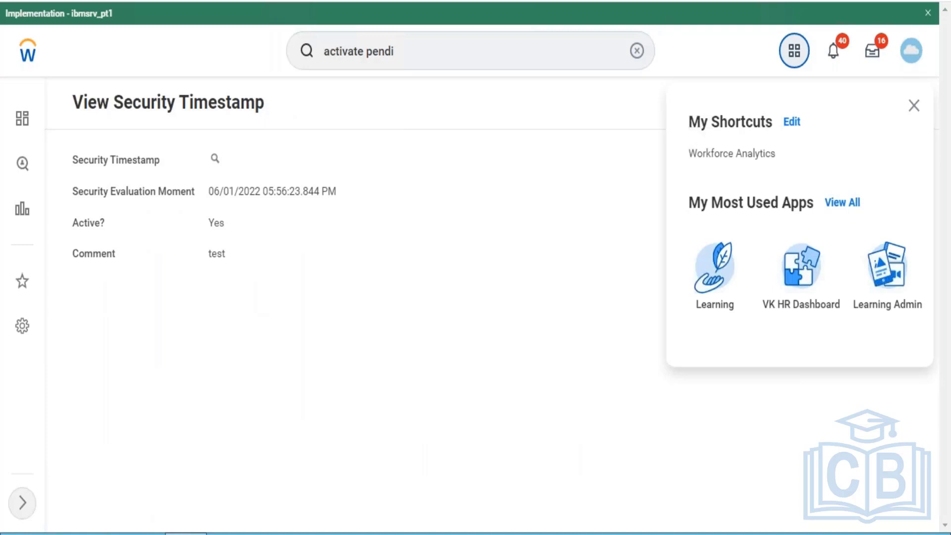
left_click(709, 292)
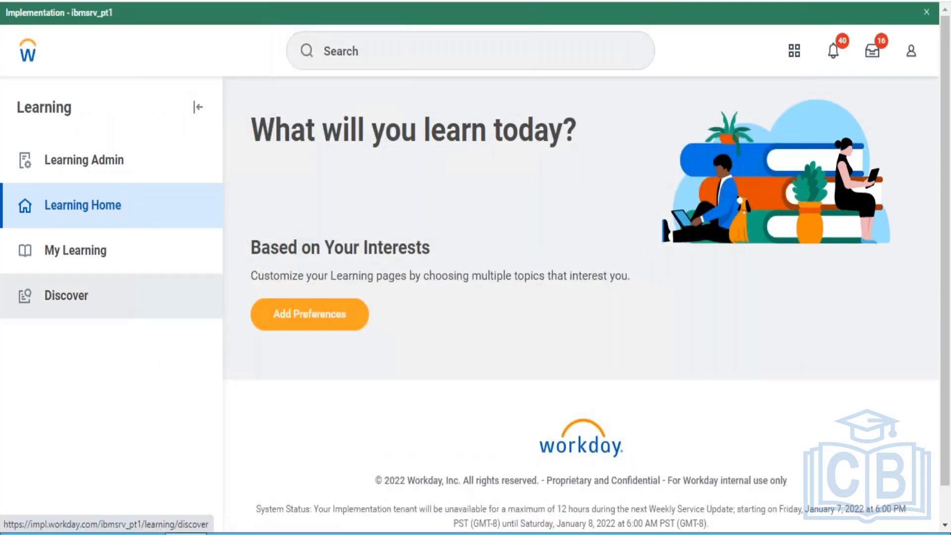
left_click(66, 295)
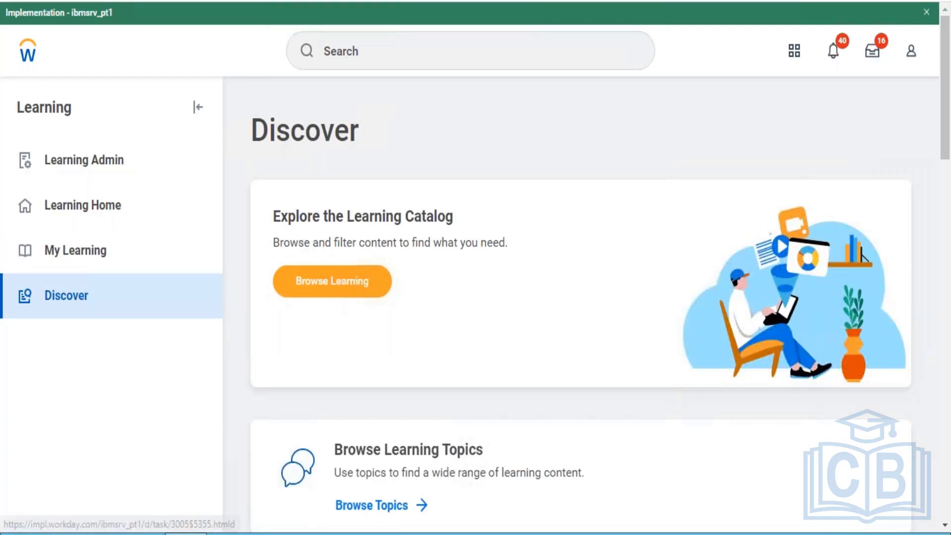
left_click(357, 280)
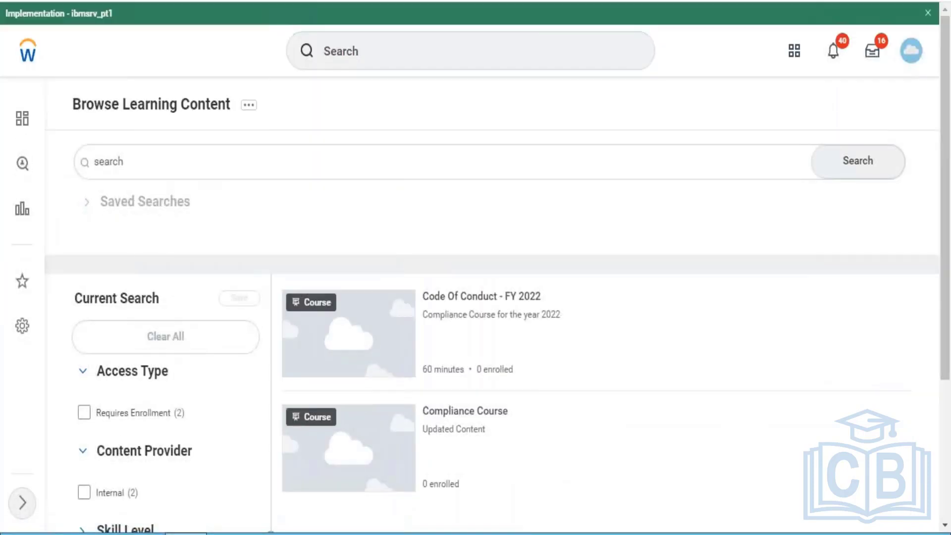
left_click(463, 298)
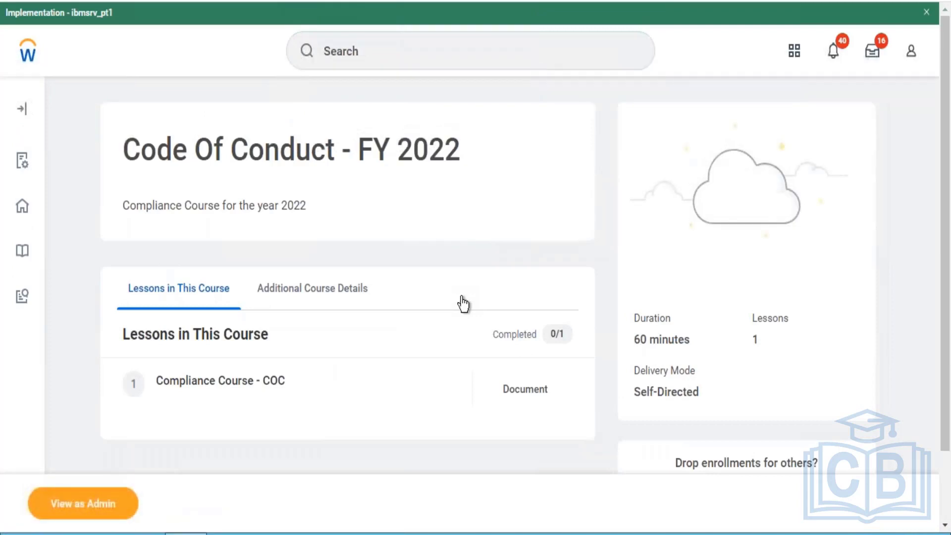
scroll(936, 277, "down", 2)
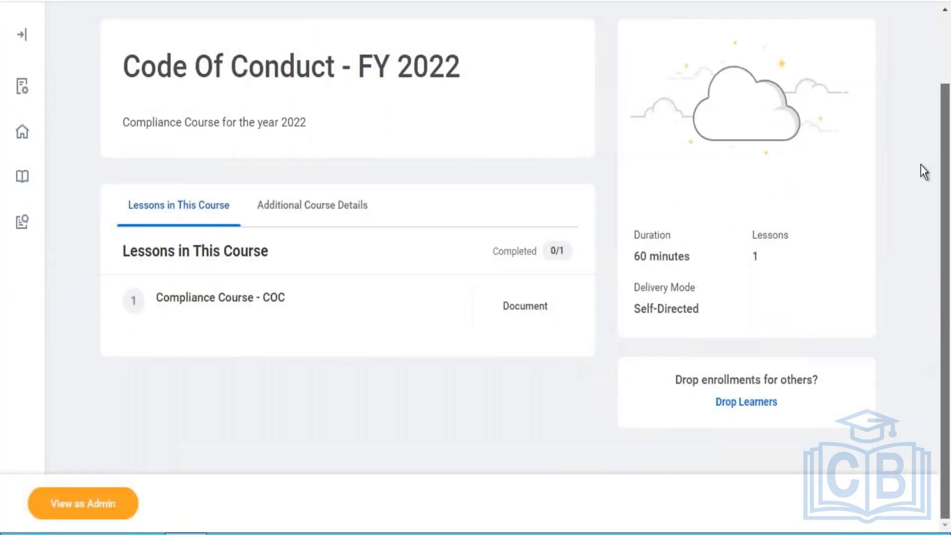
scroll(920, 163, "up", 2)
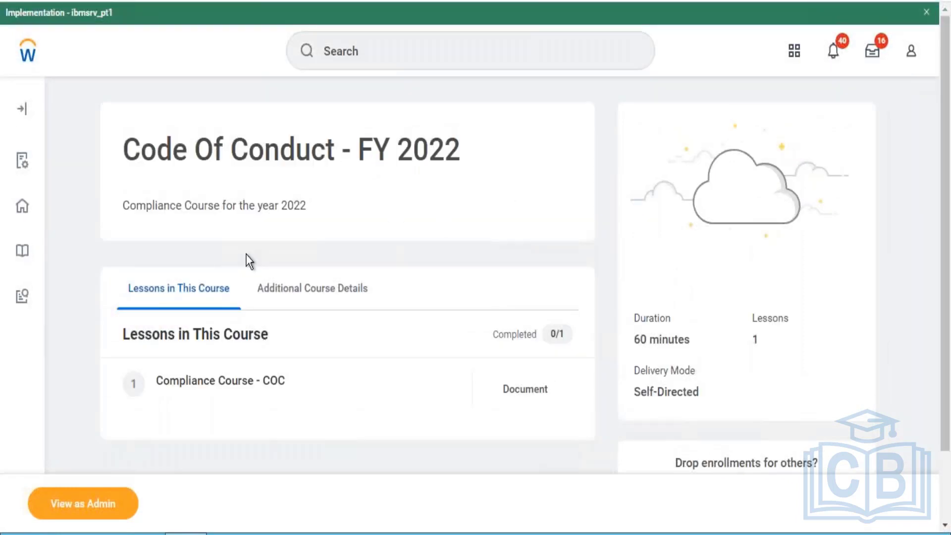
- Look up the employee from the recent ID search and examine the Security Profile options among the worker's related actions
left_click(385, 57)
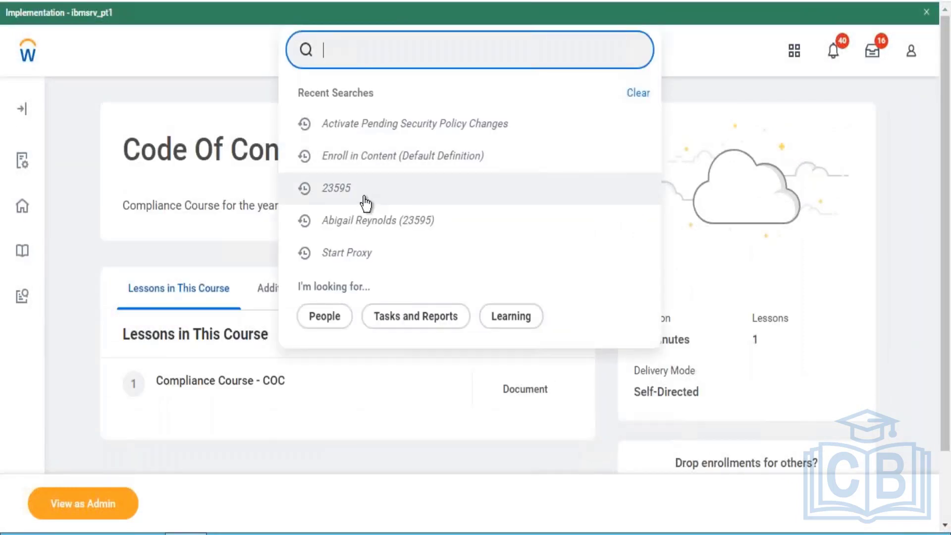
left_click(366, 202)
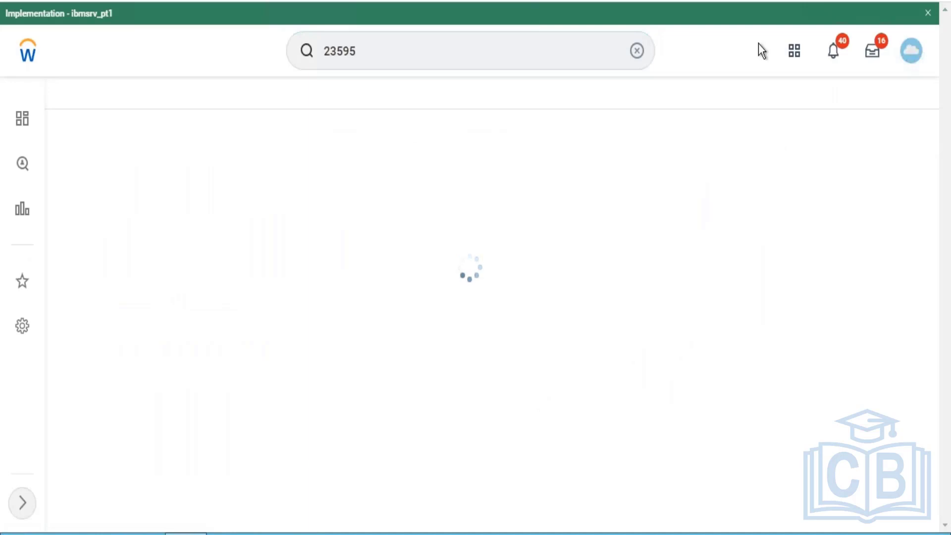
left_click(805, 51)
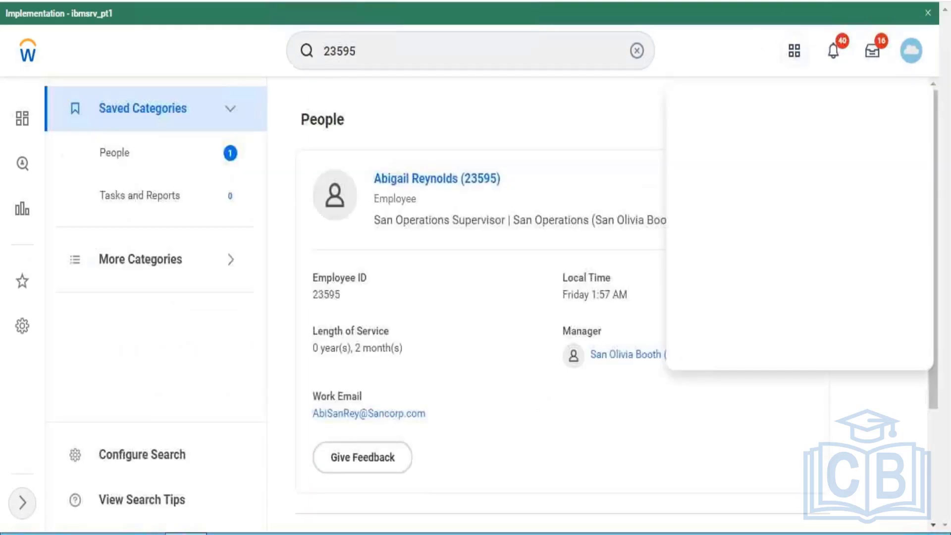
left_click(513, 179)
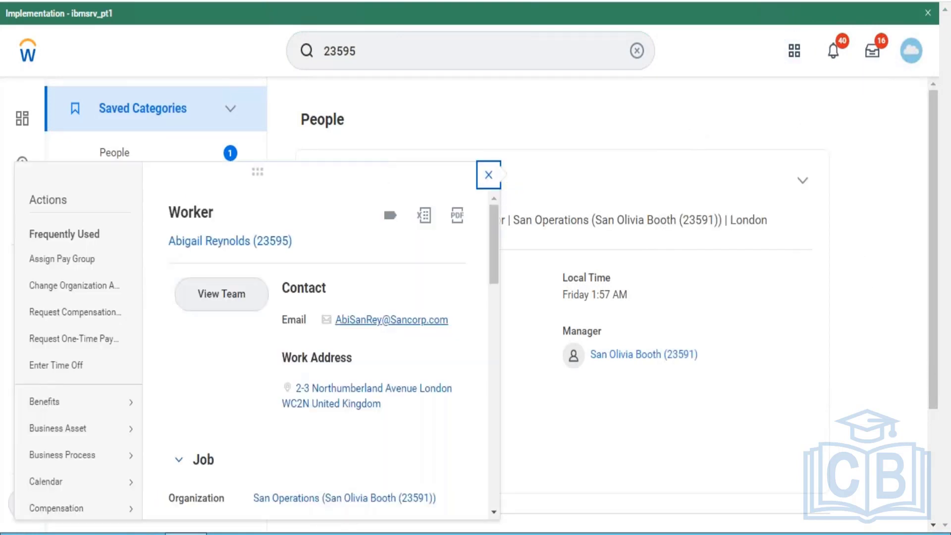
left_click_drag(494, 257, 486, 478)
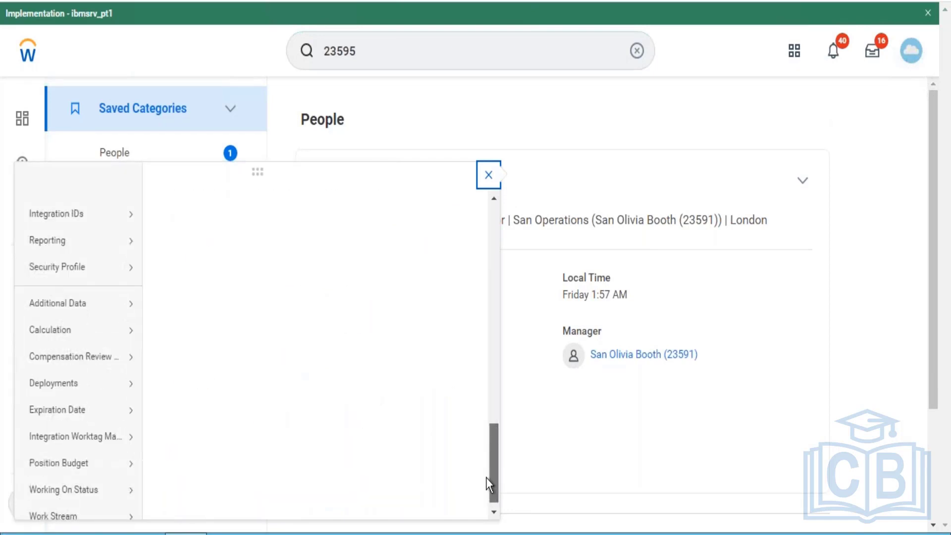
mouse_move(107, 275)
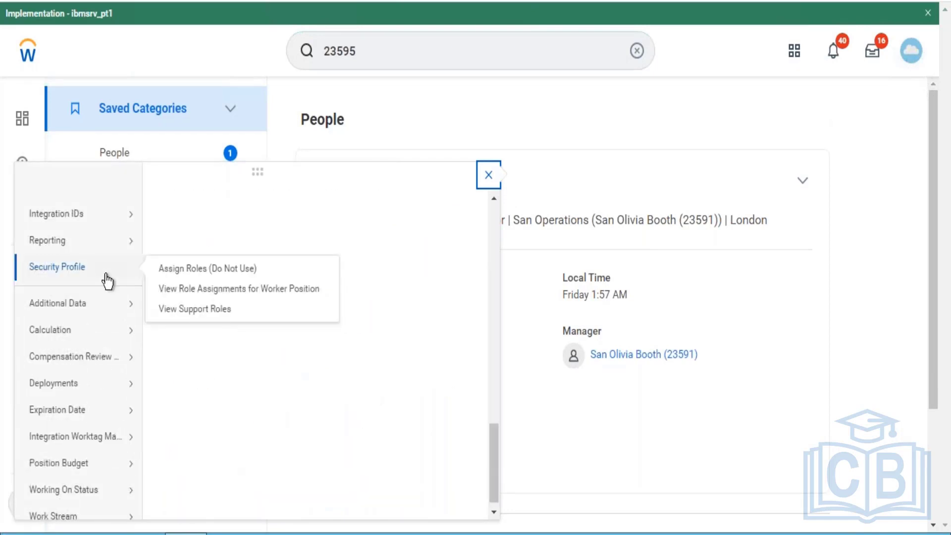
left_click(264, 284)
left_click(729, 40)
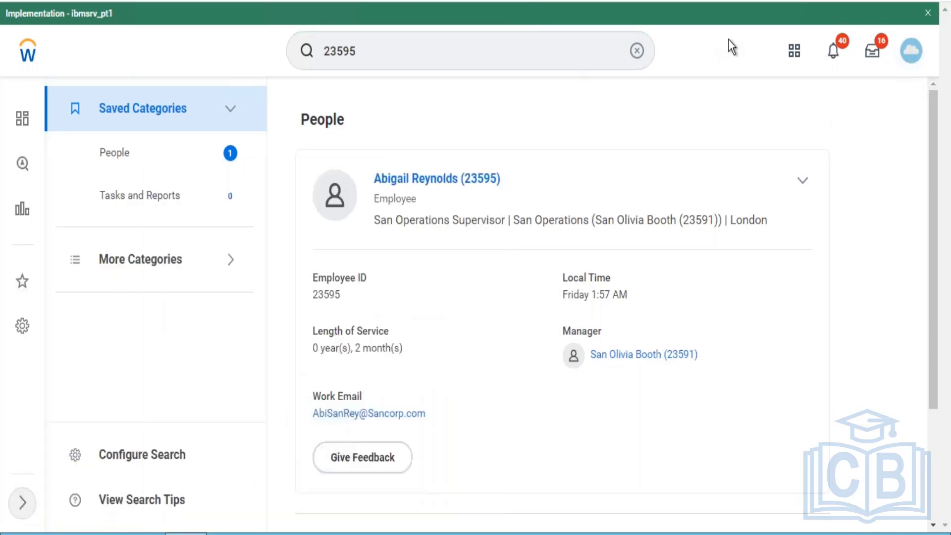
- Find the Enroll in Content (Default Definition) with "bp:enroll in co" and open the definition for editing with effective date 06/01/2022
left_click(637, 50)
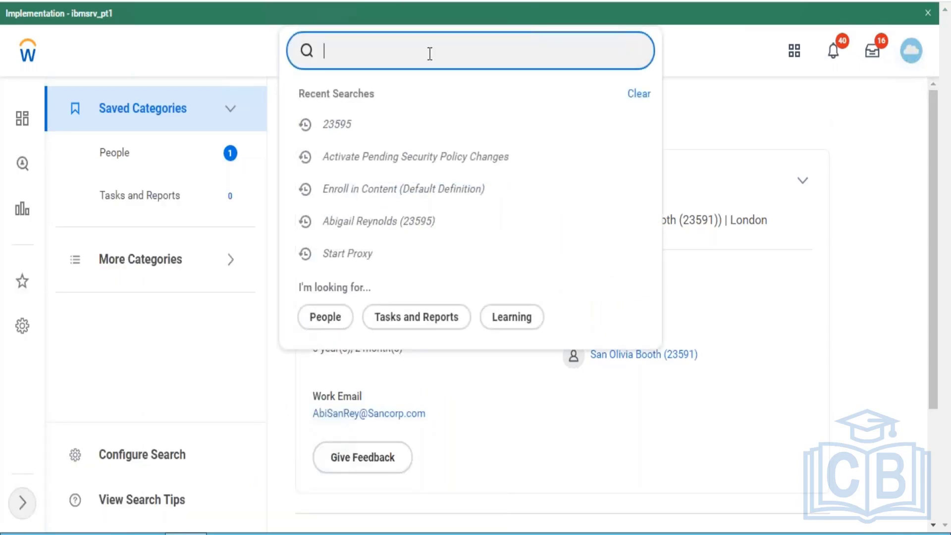
type("bp:")
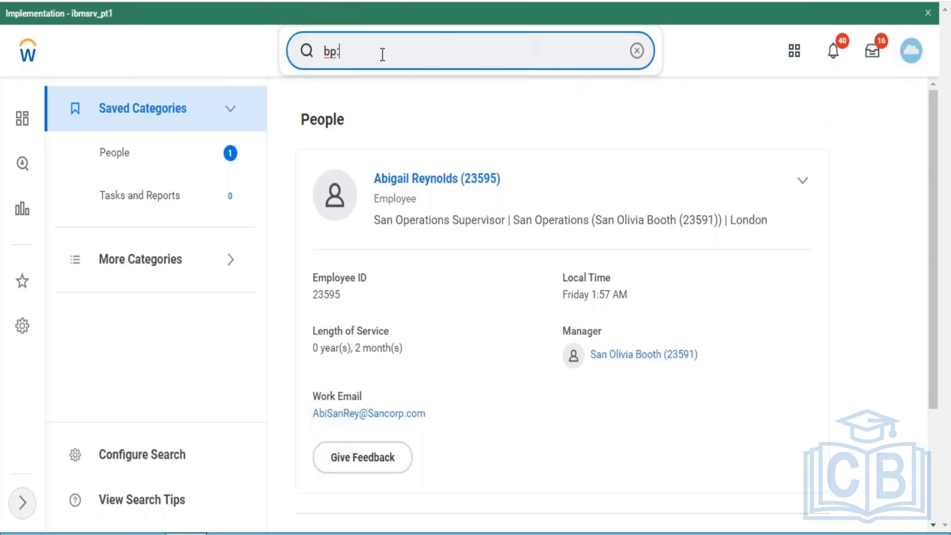
type("enroll in co")
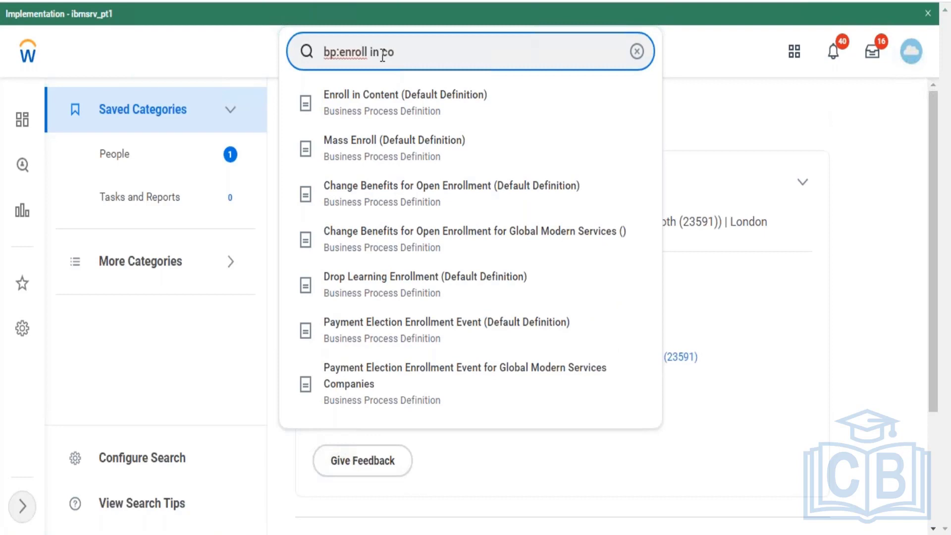
left_click(380, 101)
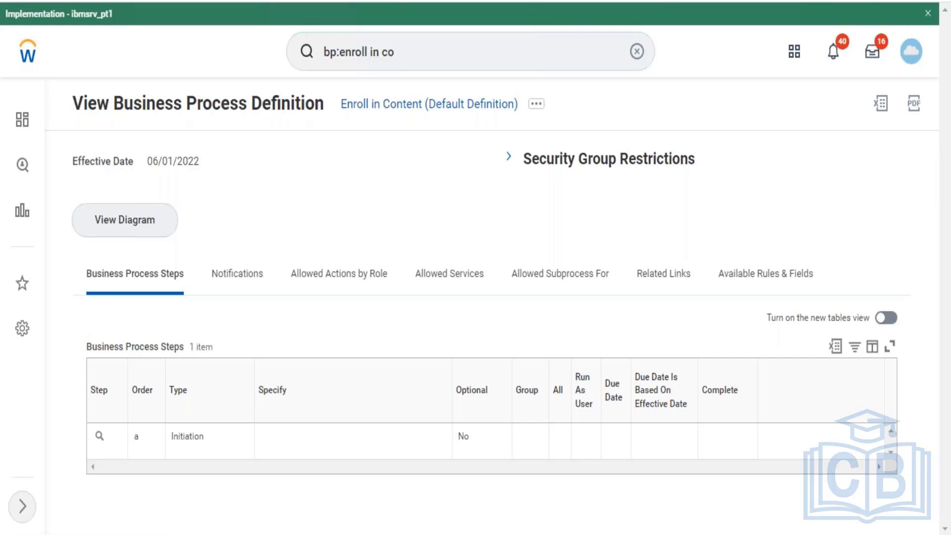
left_click(539, 105)
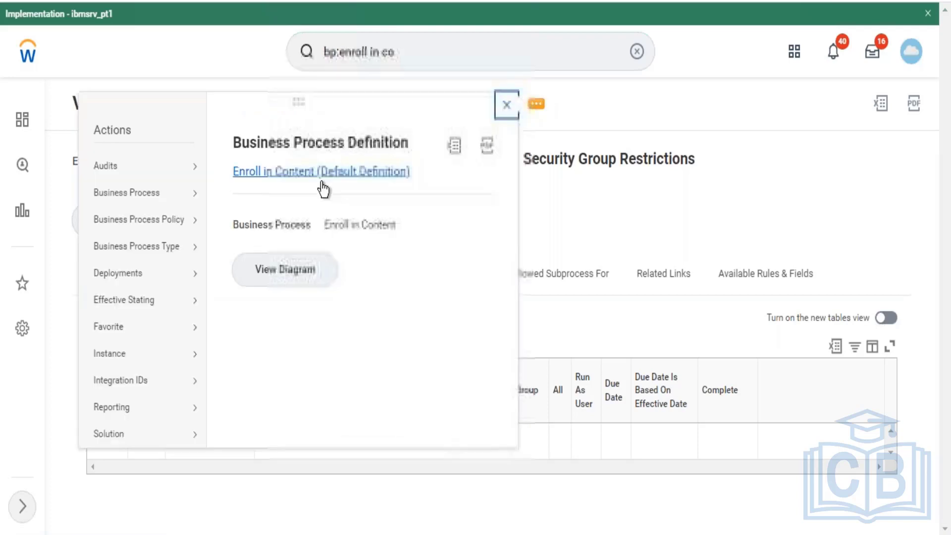
mouse_move(166, 203)
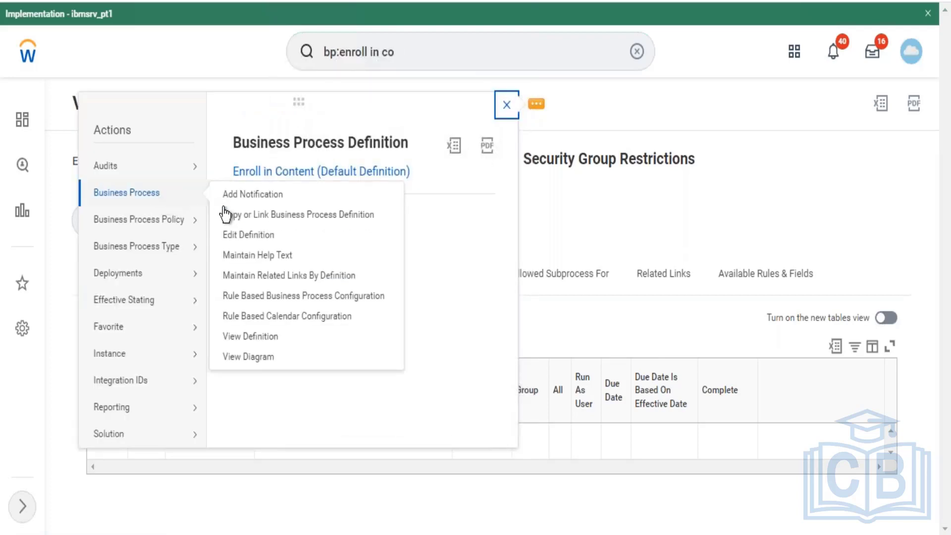
left_click(229, 237)
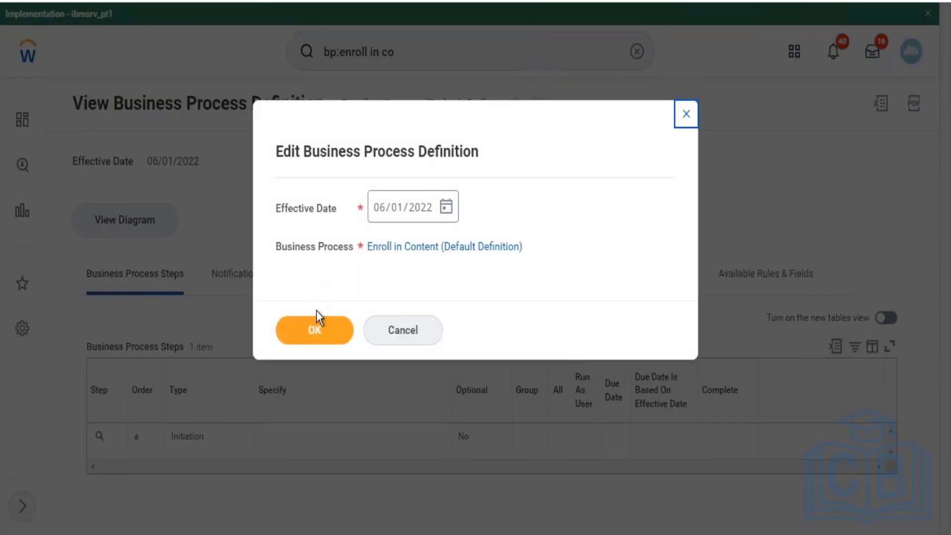
left_click(315, 330)
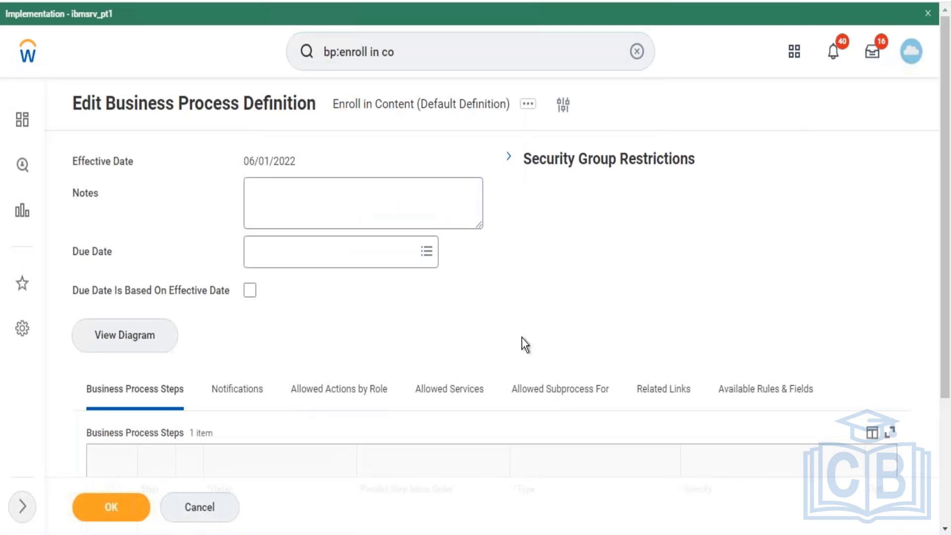
- Add a row to the Enroll in Content business process steps with order b and type Approval
scroll(945, 347, "down", 4)
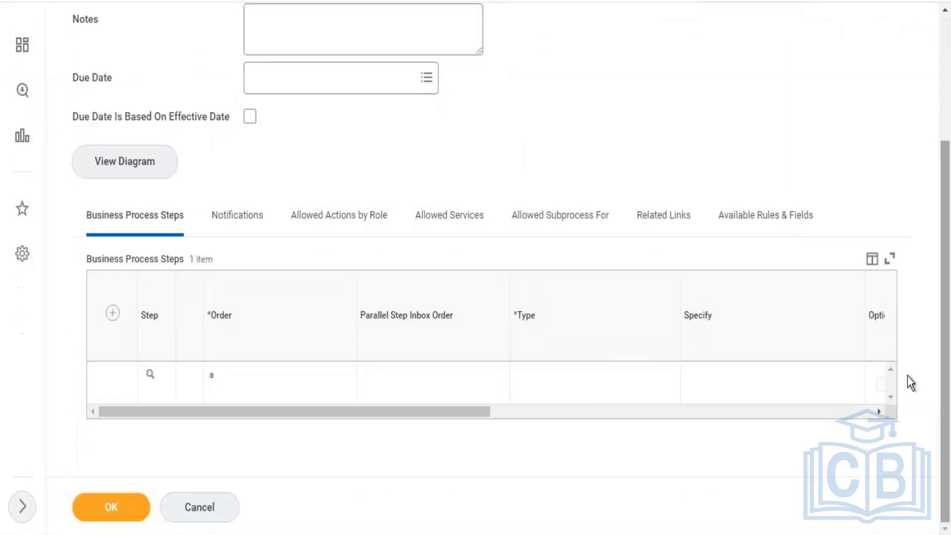
left_click(112, 312)
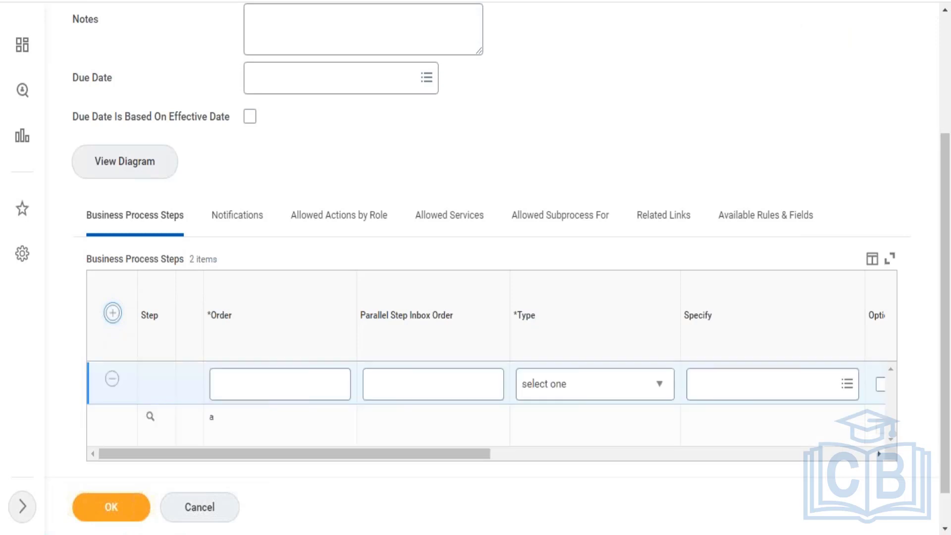
left_click(233, 387)
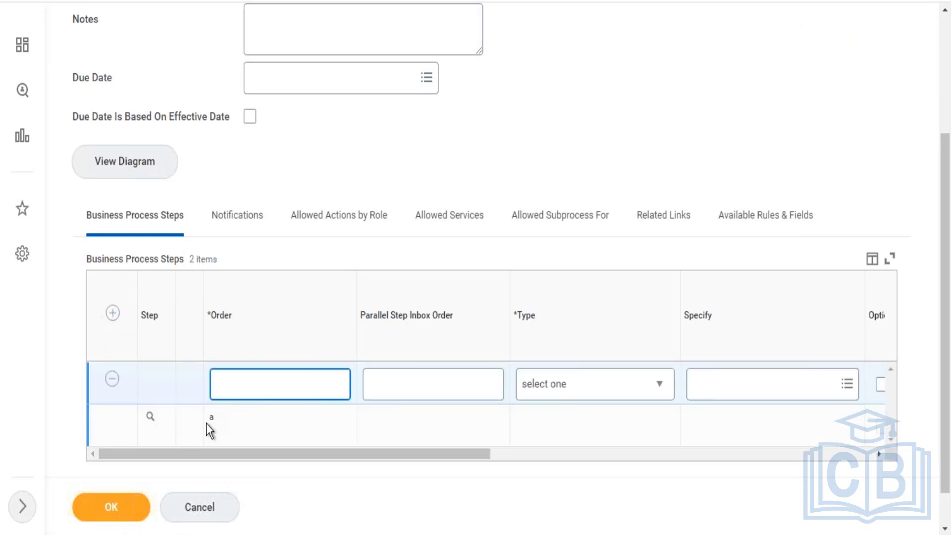
left_click_drag(207, 421, 251, 430)
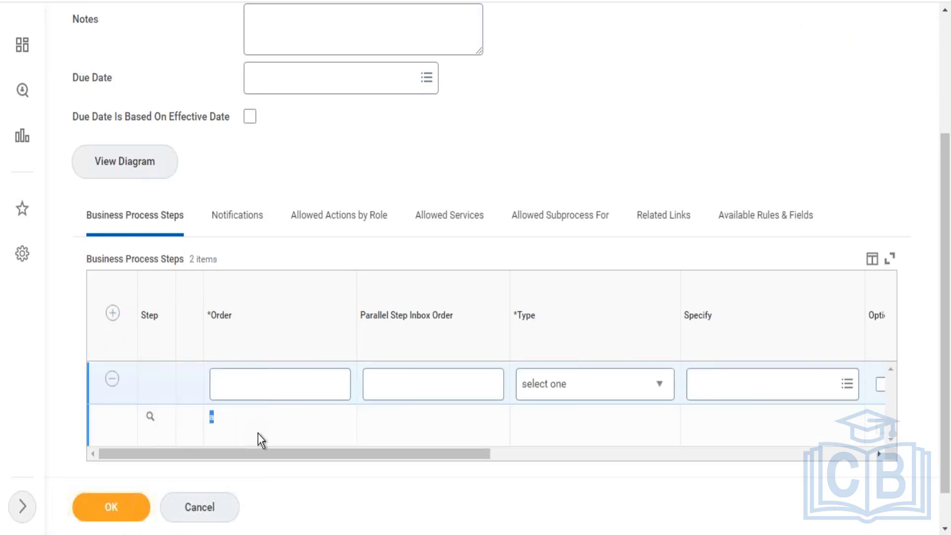
left_click(191, 417)
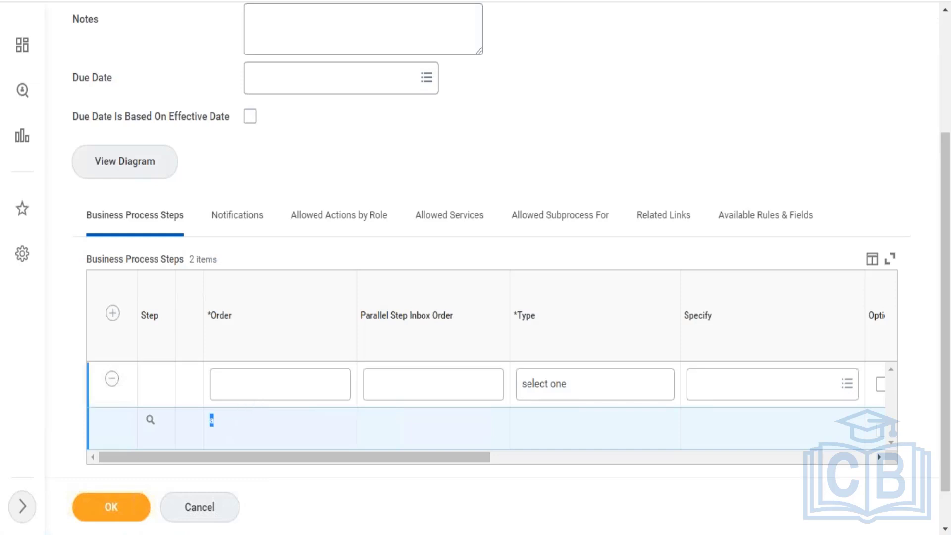
left_click(253, 395)
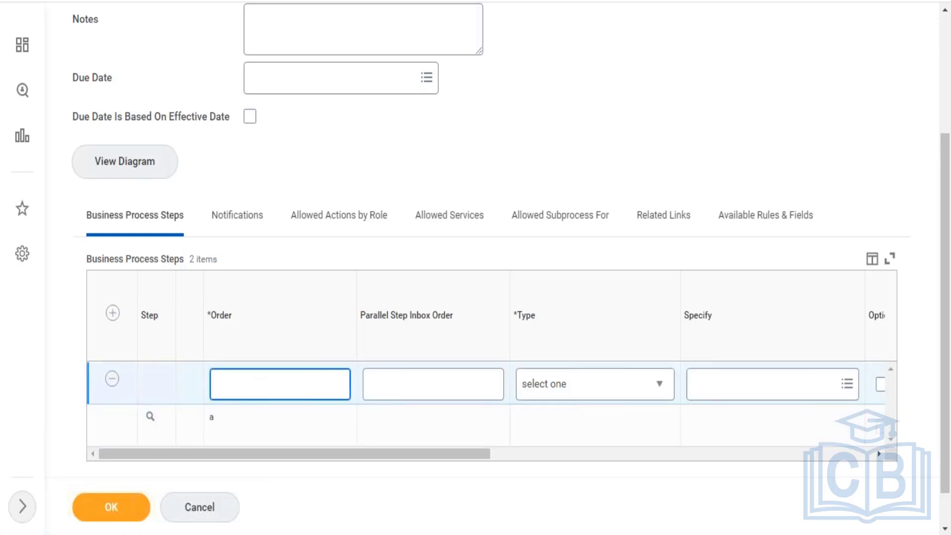
type("b")
left_click(566, 390)
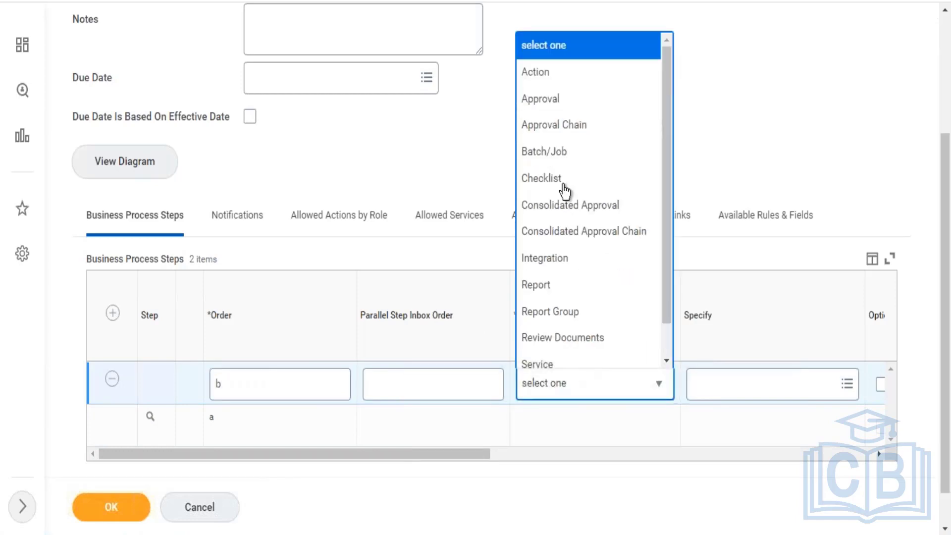
left_click(547, 101)
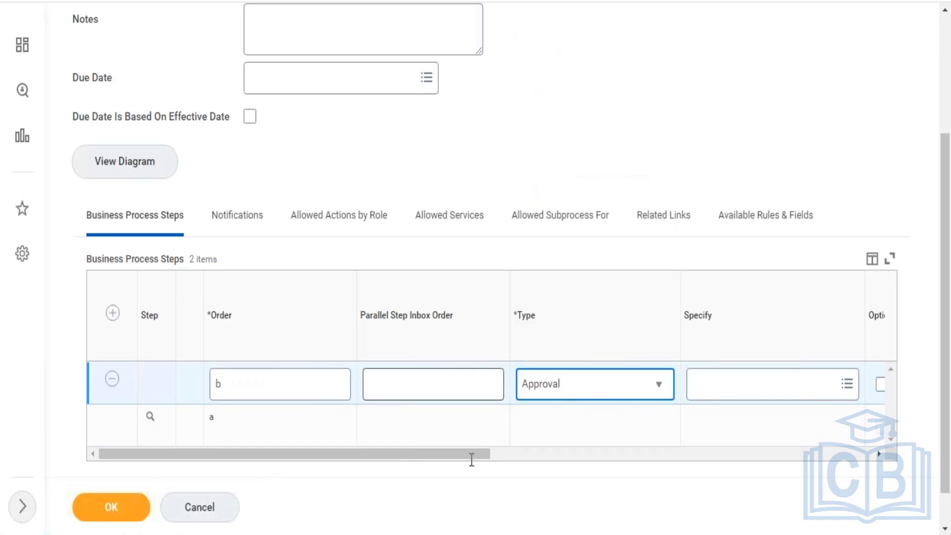
- Assign the Manager security group to approval step b and save the business process definition
left_click_drag(455, 457, 580, 441)
left_click(684, 394)
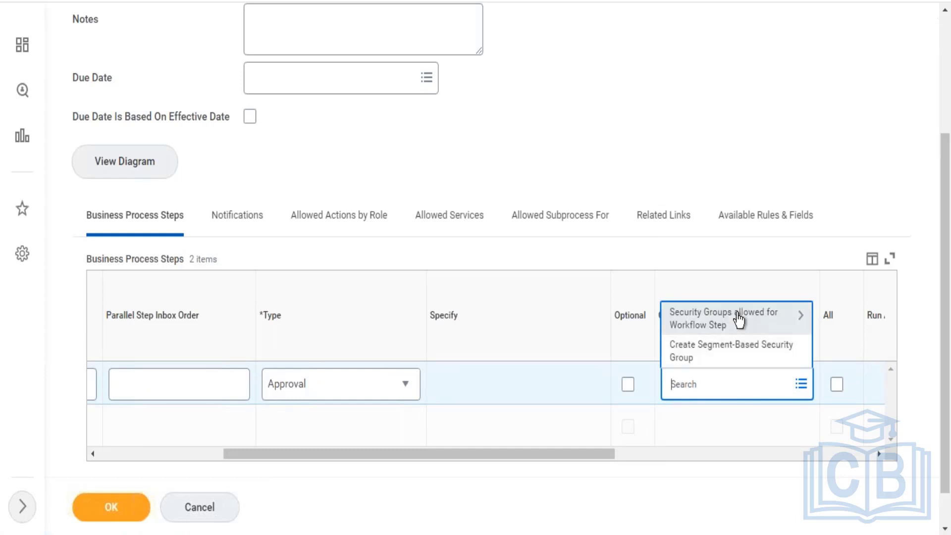
left_click(739, 321)
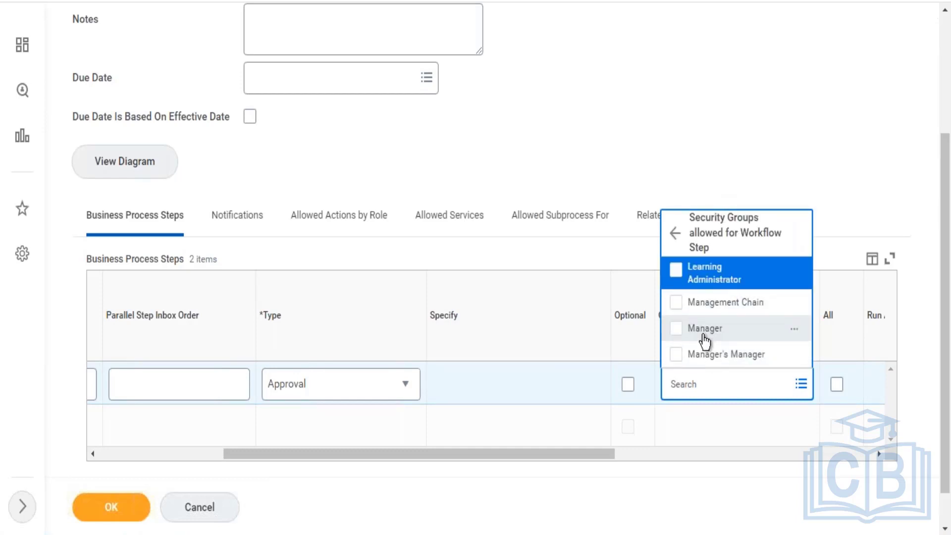
left_click(703, 336)
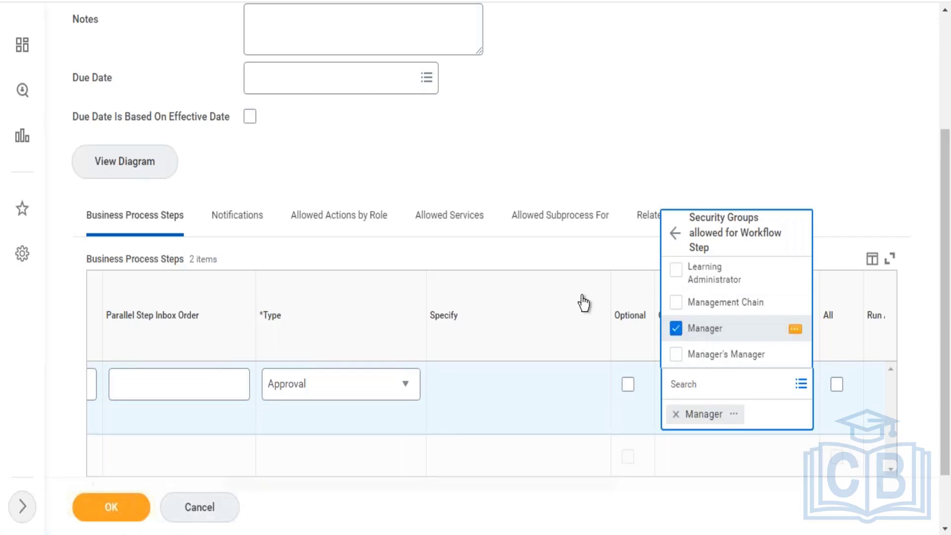
left_click(581, 196)
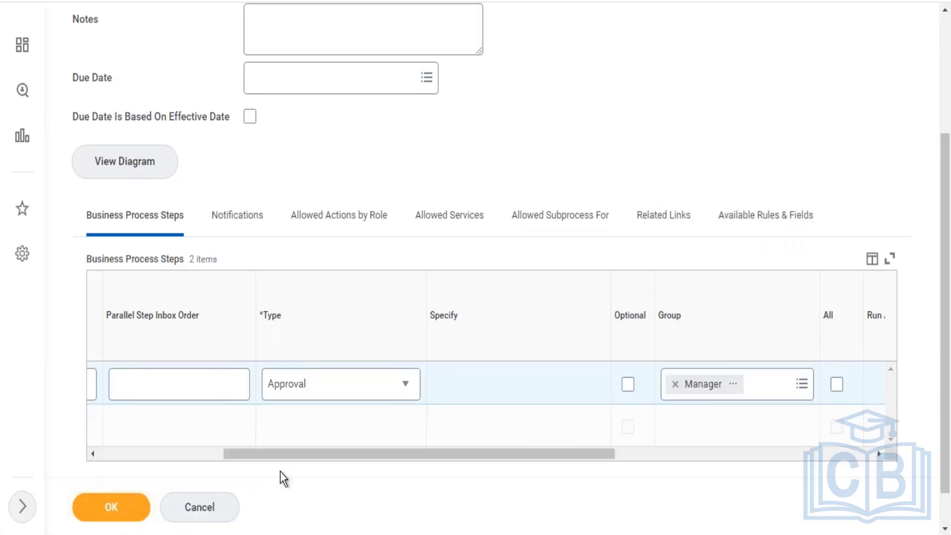
left_click(126, 509)
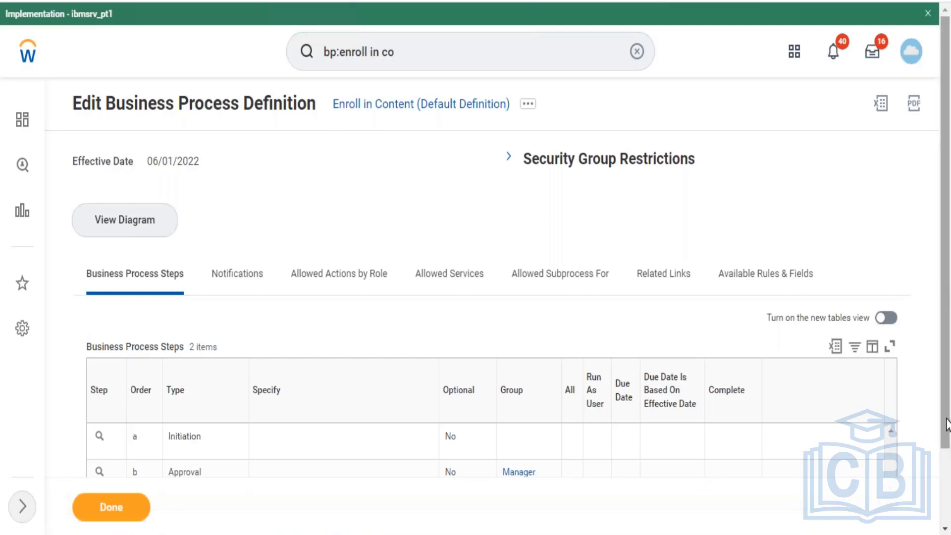
- Start creating a condition rule from the related actions of approval step b
scroll(946, 495, "down", 3)
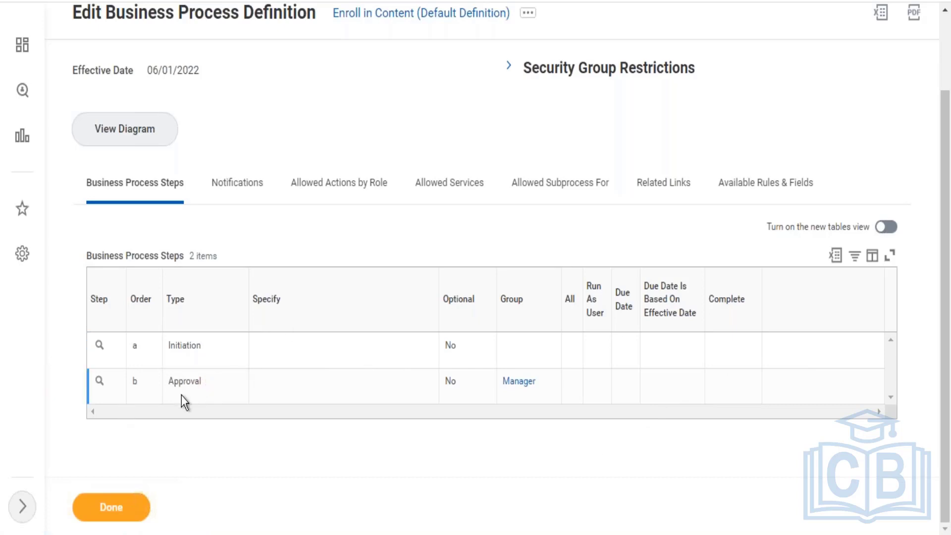
mouse_move(106, 385)
left_click(111, 383)
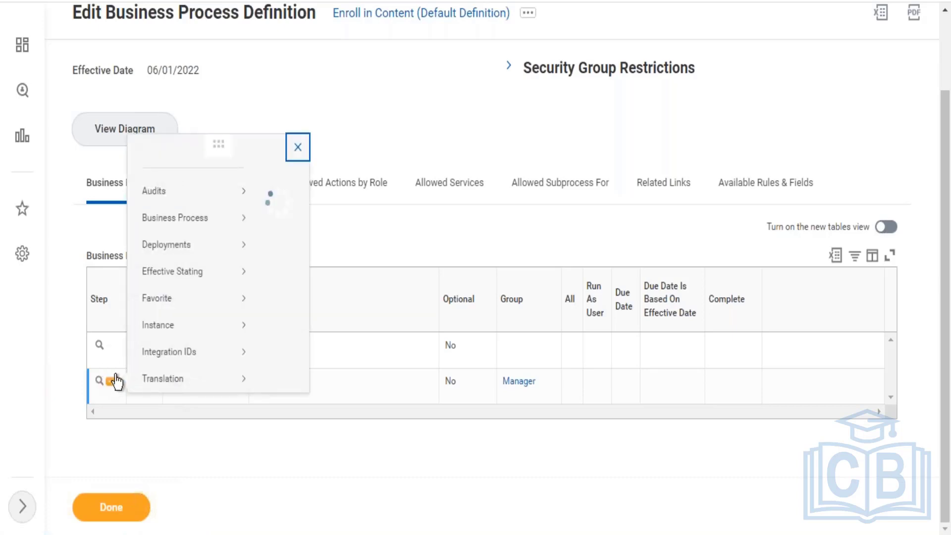
mouse_move(180, 229)
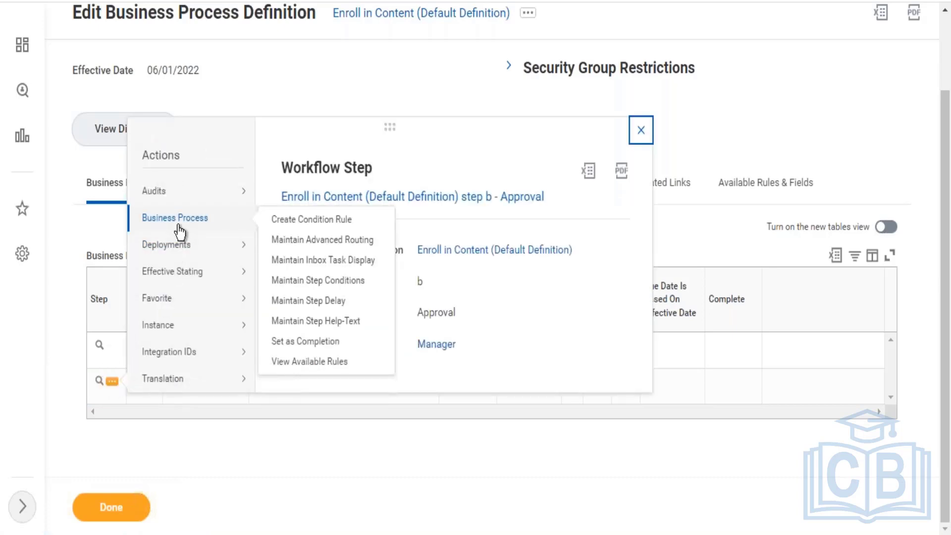
right_click(307, 224)
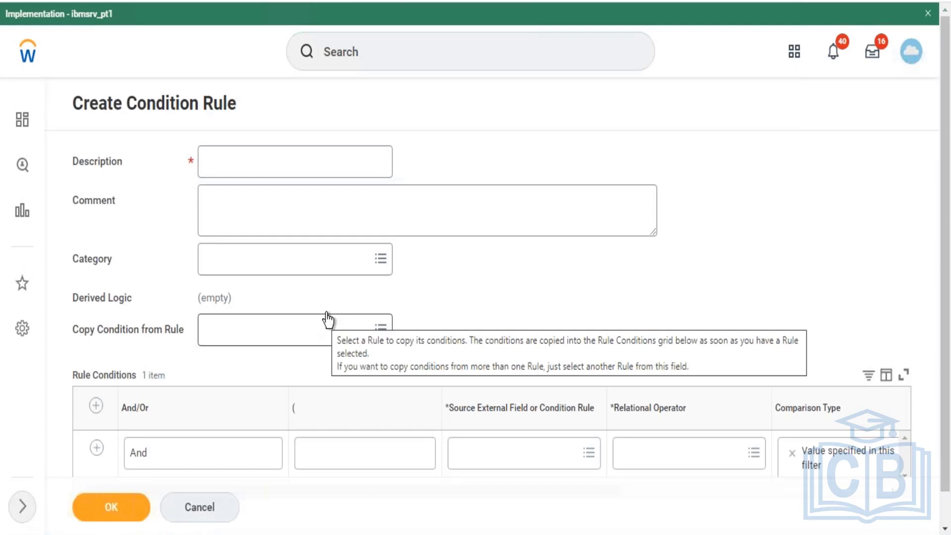
- Enter "is course associated with cost ?" as the condition rule's description
left_click(303, 148)
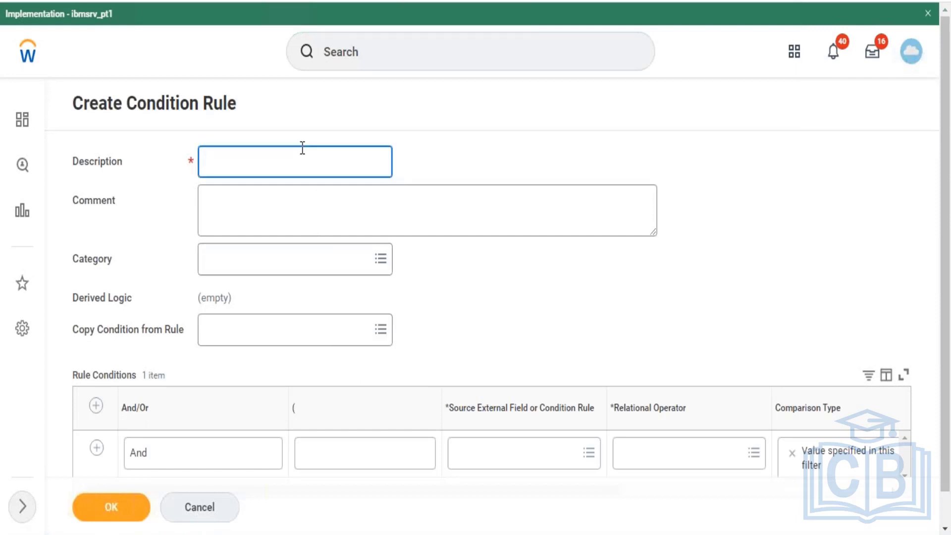
type("is couu")
key("BackSpace")
type("rse associated ")
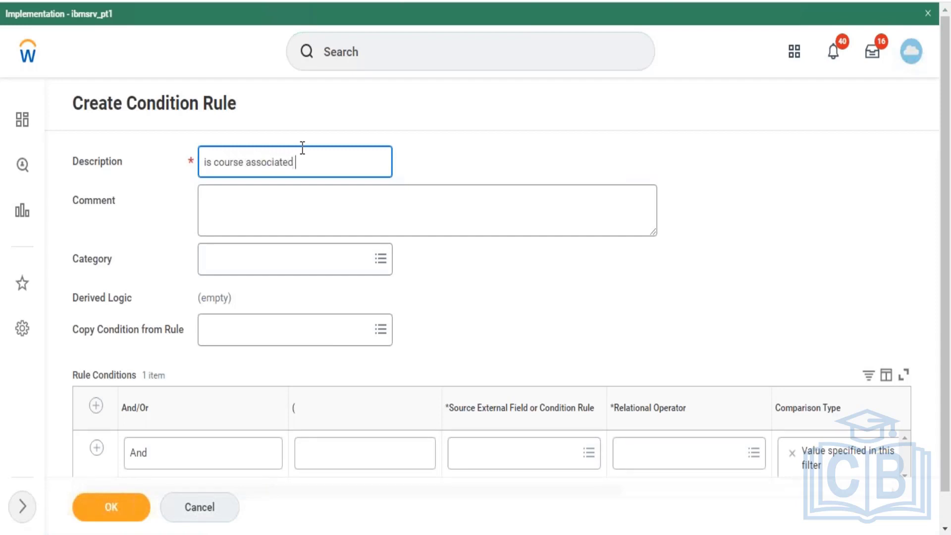
type("with cost ?")
- Find "course cost" and set Course Cost as the source external field of the first rule condition
left_click(512, 458)
type("course cost")
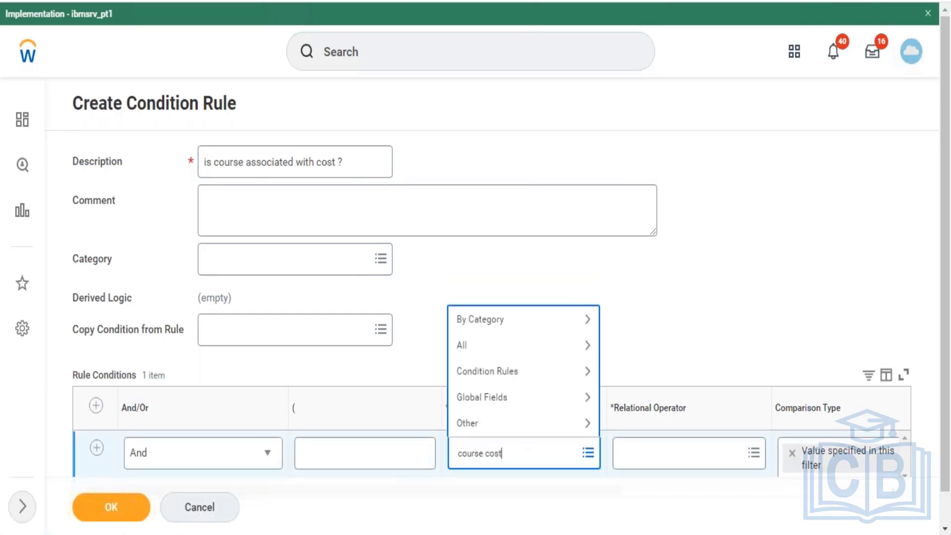
key("Return")
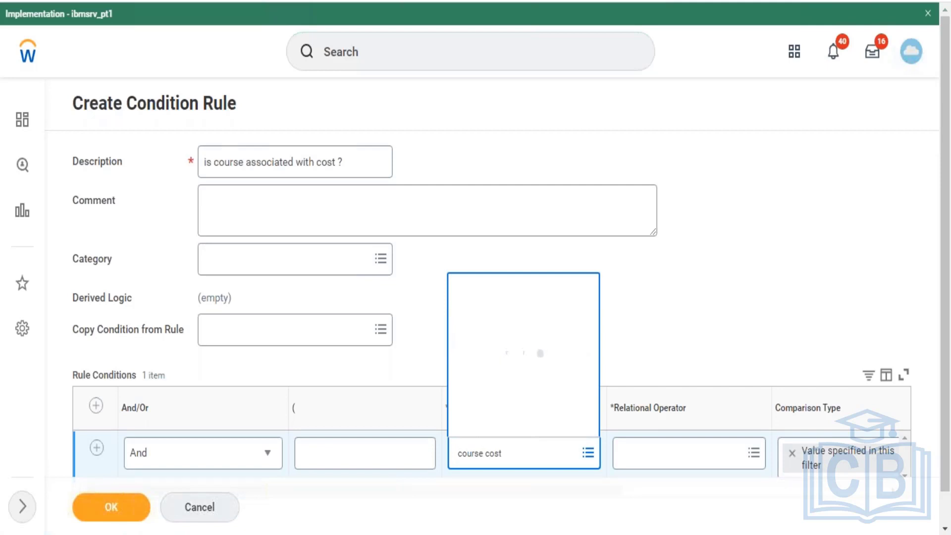
- Search the relational operators for "in the", and choose greater than or equal to for the Course Cost condition
left_click(647, 458)
type("in the")
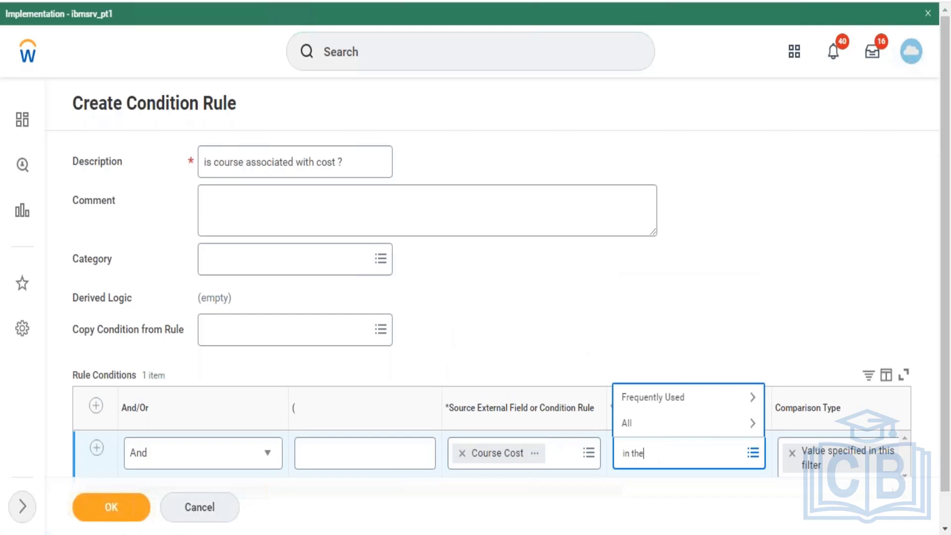
key("Return")
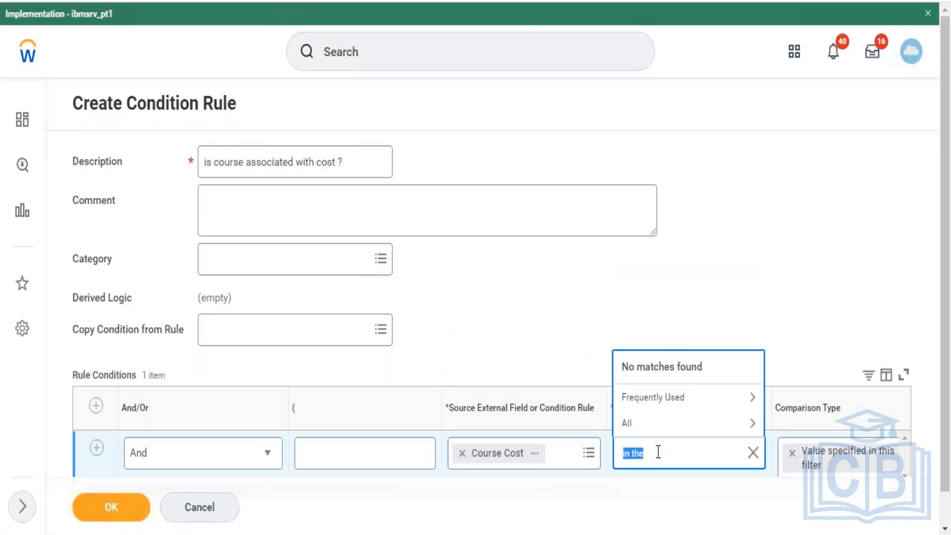
left_click(706, 397)
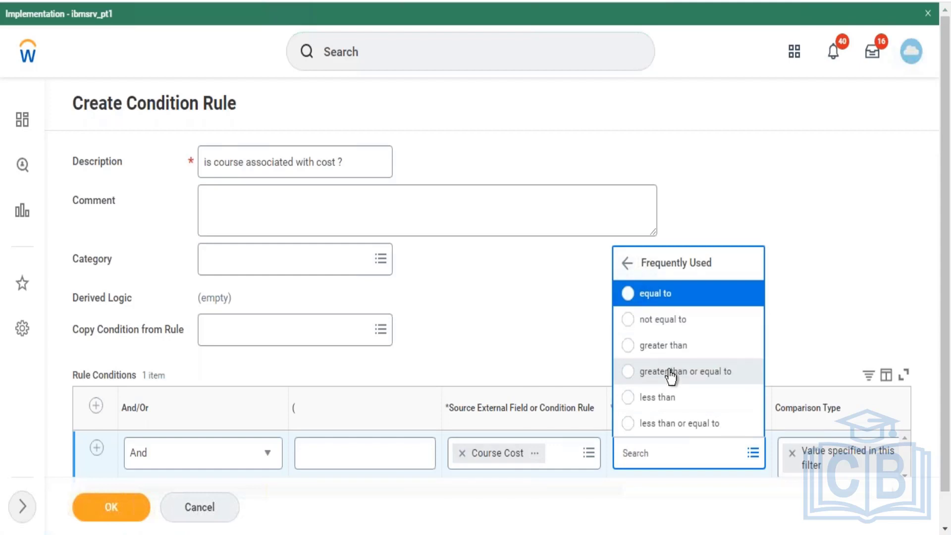
left_click(671, 372)
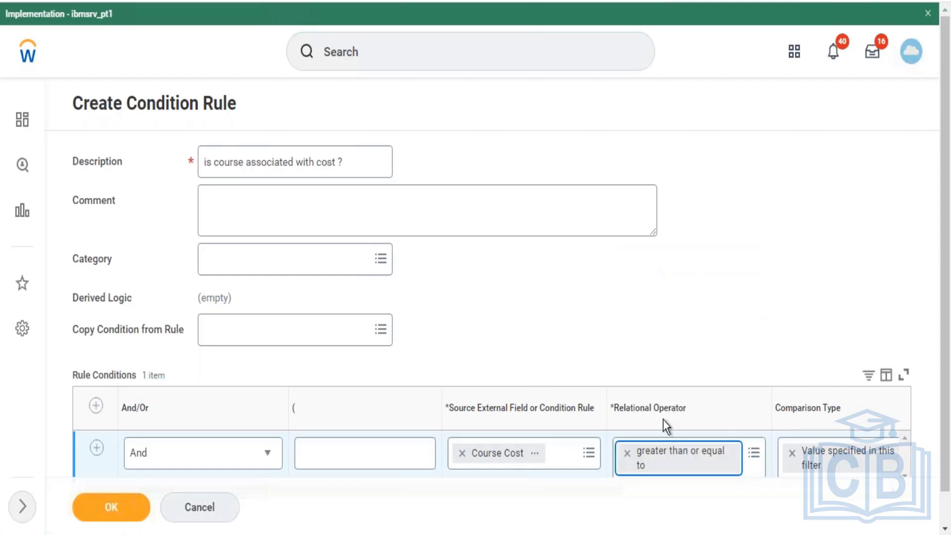
- Replace the Course Cost condition's relational operator with greater than
left_click(628, 453)
type("greater")
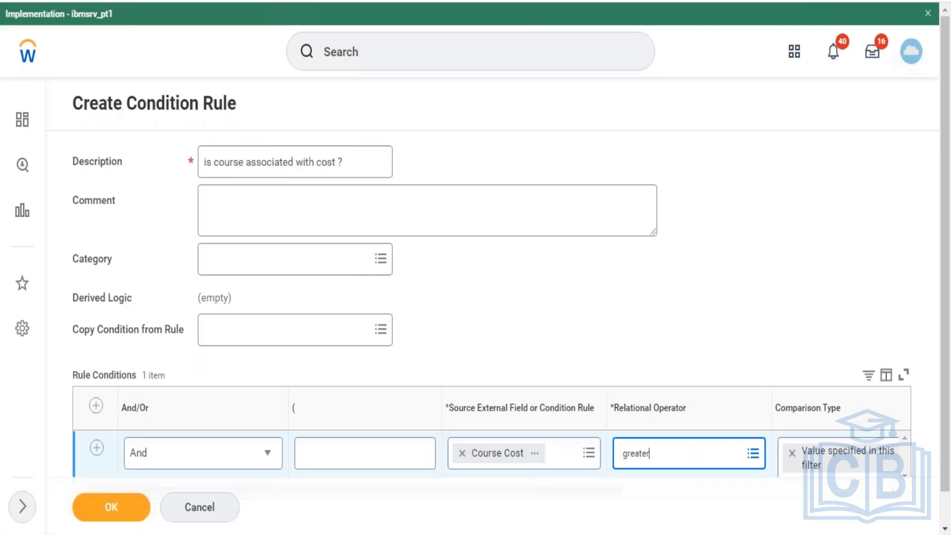
key("Return")
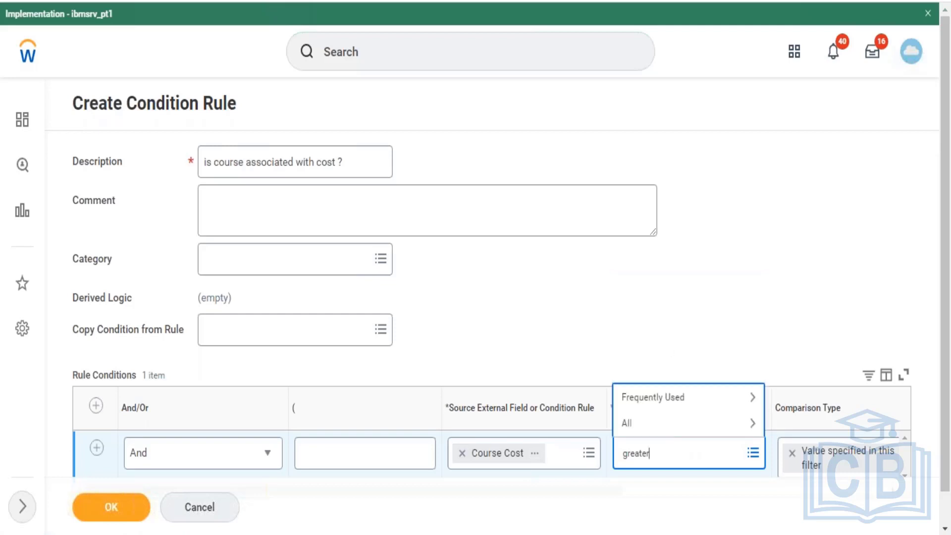
left_click(672, 406)
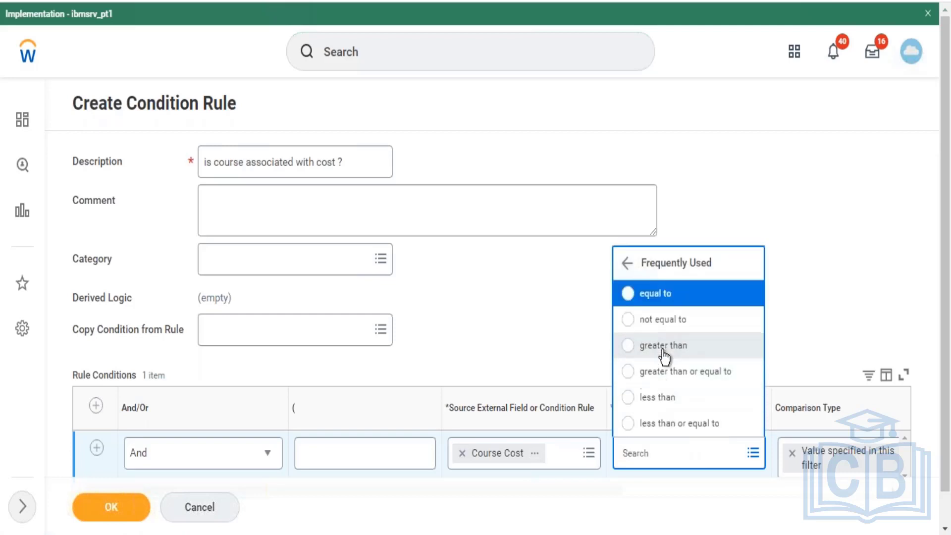
left_click(662, 346)
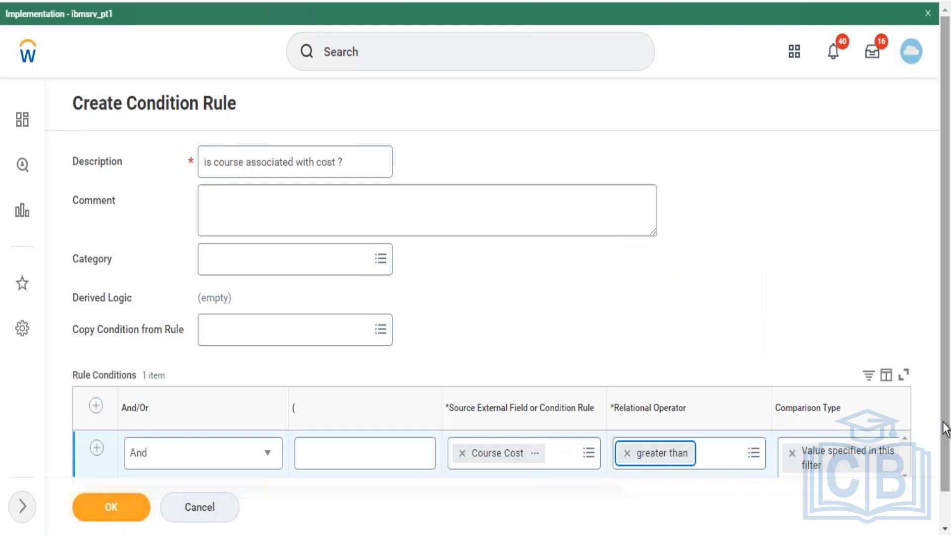
- Browse the full list of source external fields for the condition and review its comparison type and value
left_click_drag(944, 491, 944, 520)
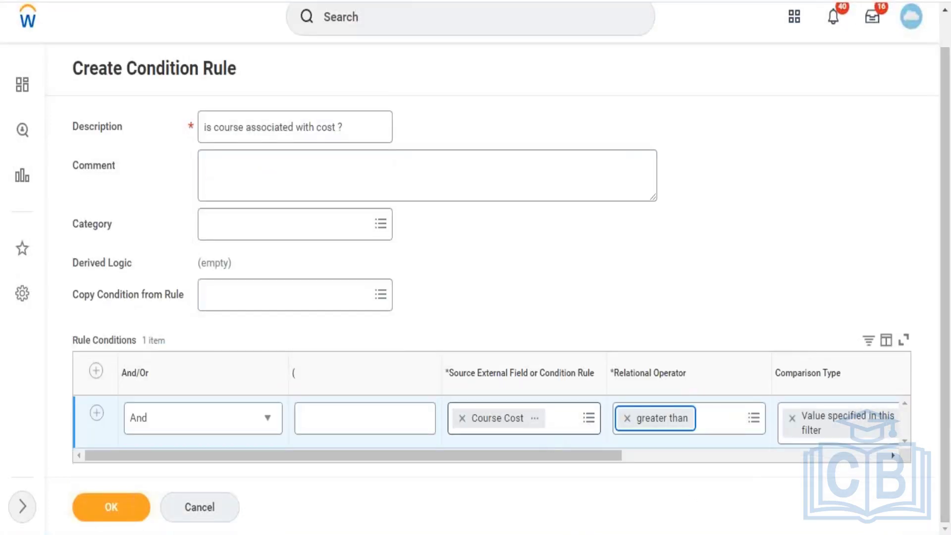
left_click(565, 429)
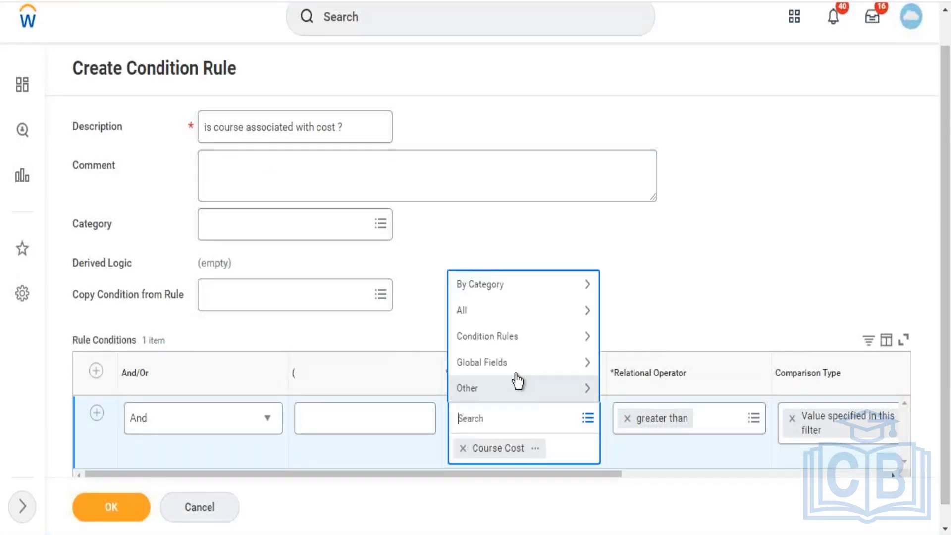
left_click(521, 313)
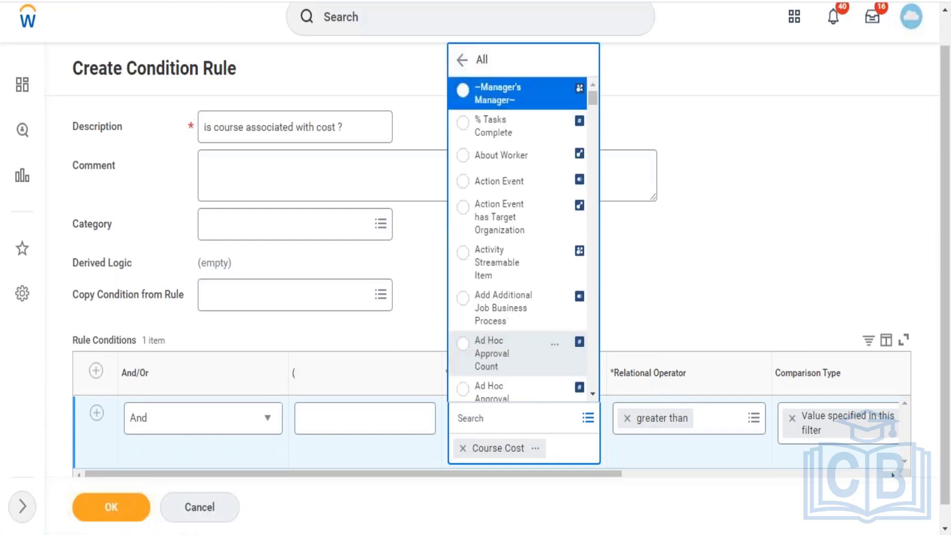
left_click_drag(589, 100, 588, 319)
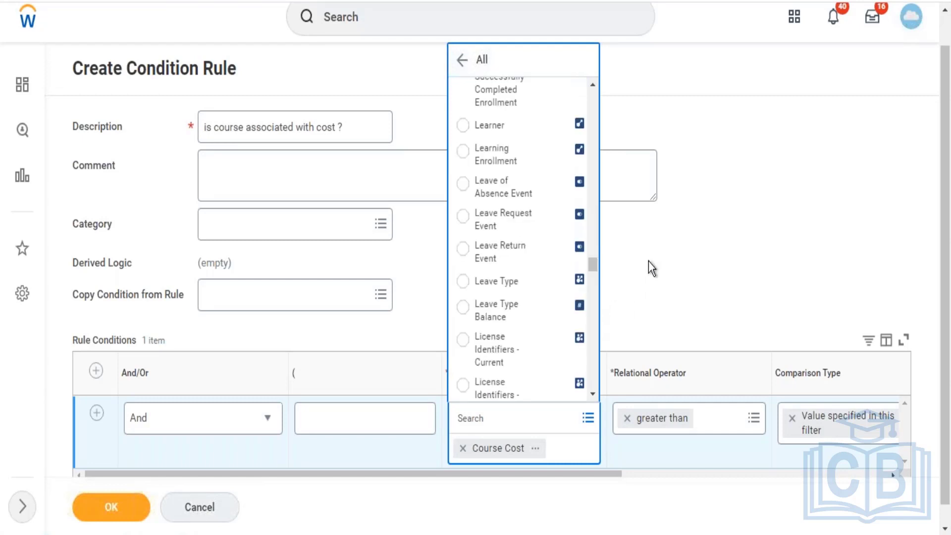
left_click(691, 247)
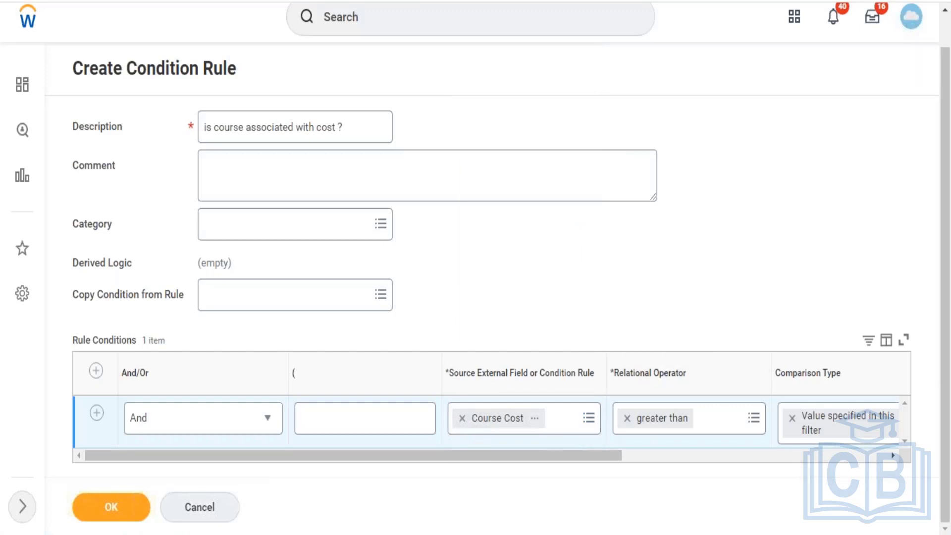
left_click_drag(564, 457, 768, 450)
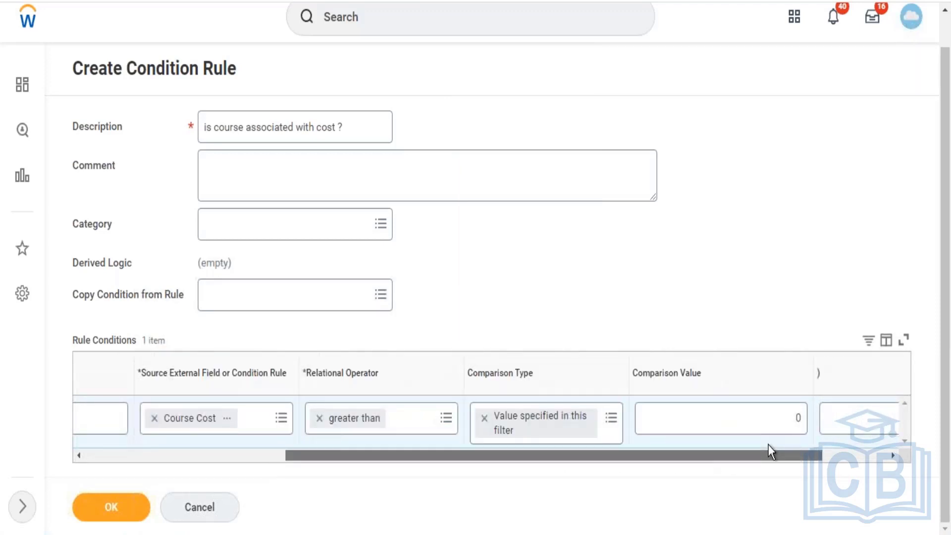
- Check the Course Cost condition's comparison value and save the "is course associated with cost ?" condition rule
left_click(788, 424)
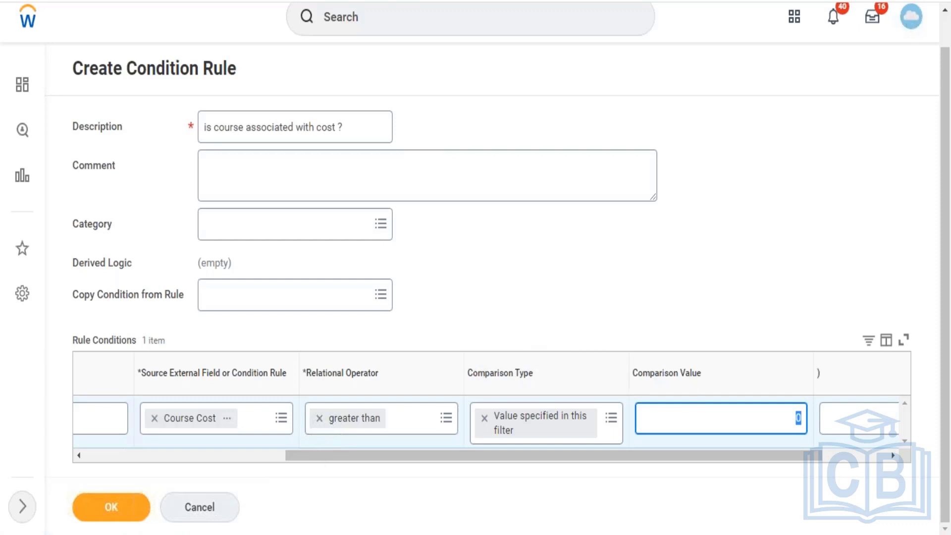
left_click(250, 464)
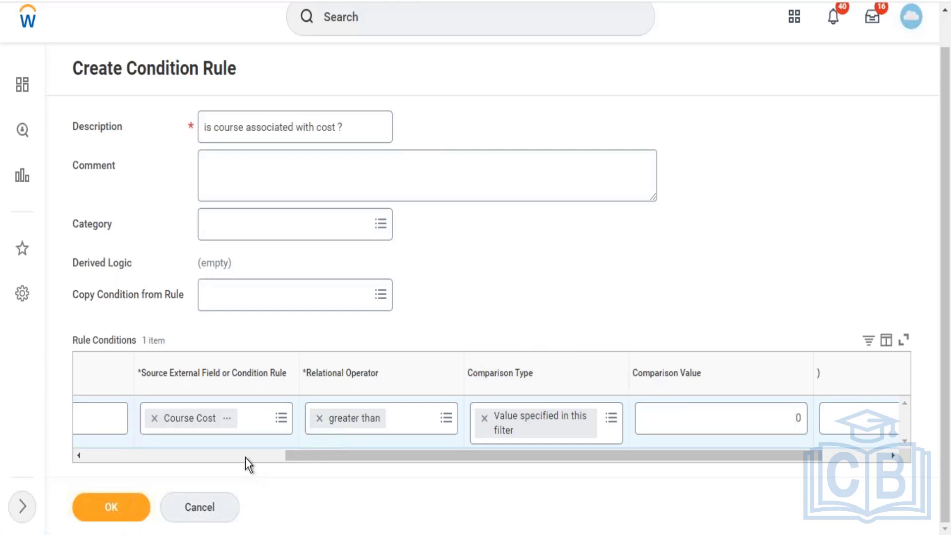
left_click(245, 457)
left_click_drag(565, 454, 170, 497)
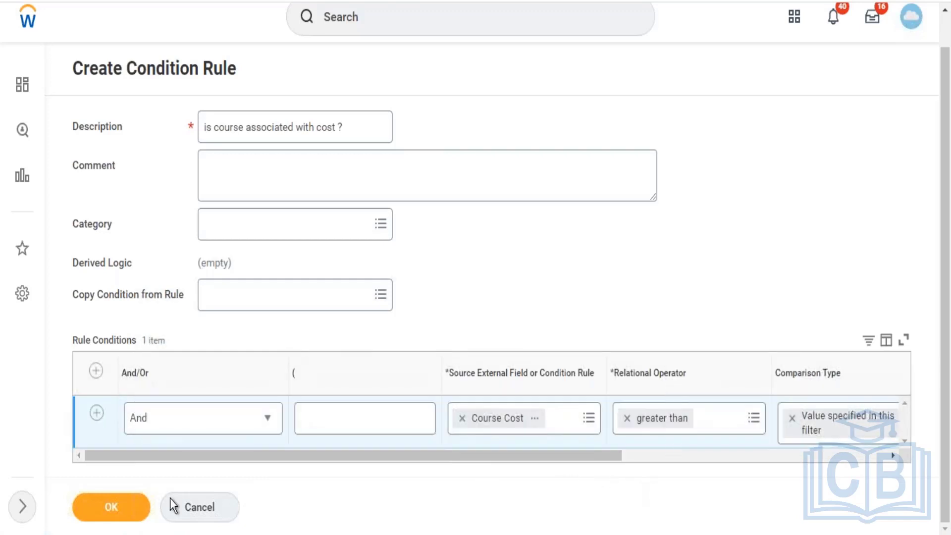
left_click(120, 509)
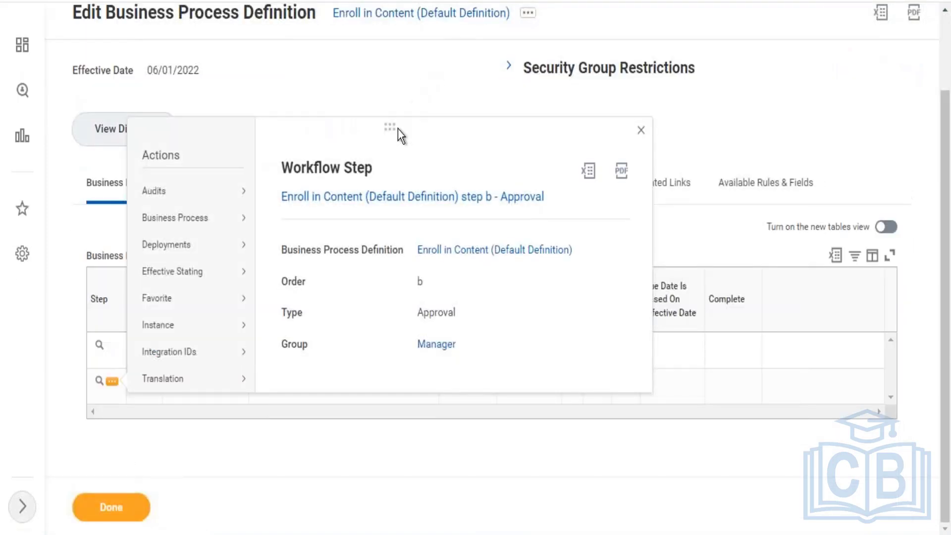
- Open step condition maintenance for Approval step b of Enroll in Content with effective date 06/01/2022
left_click(415, 81)
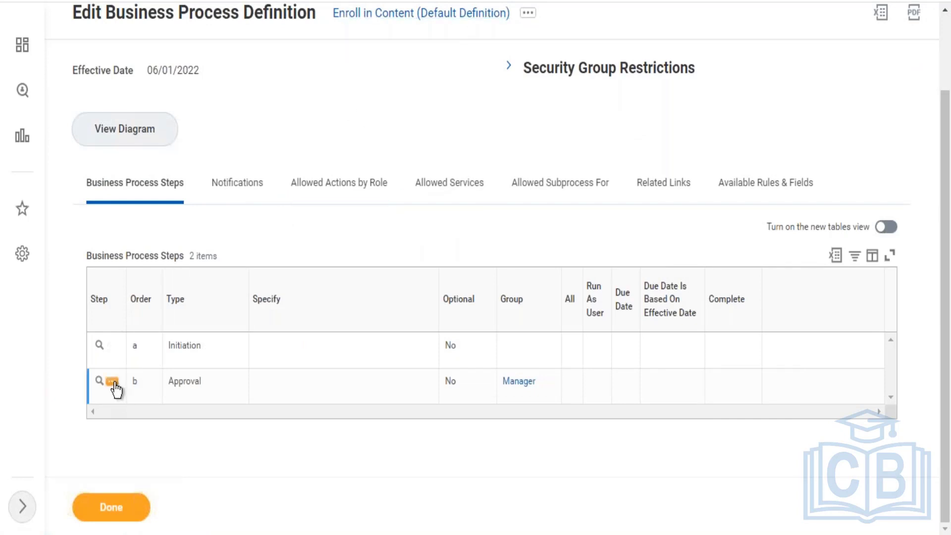
left_click(112, 381)
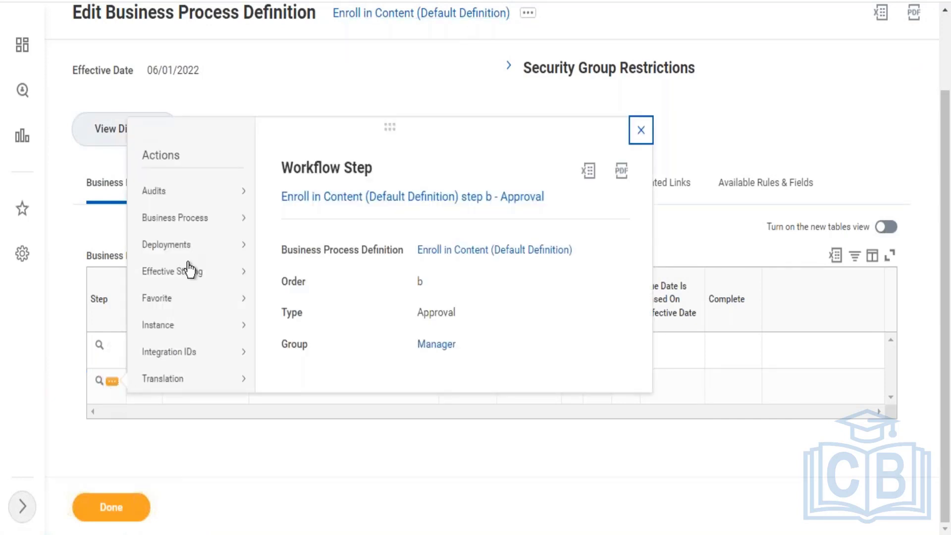
mouse_move(193, 223)
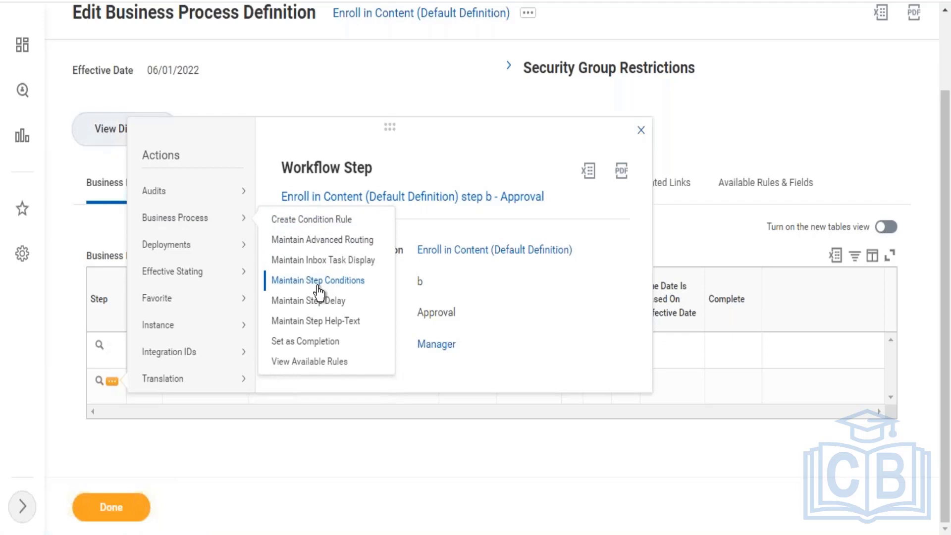
left_click(318, 287)
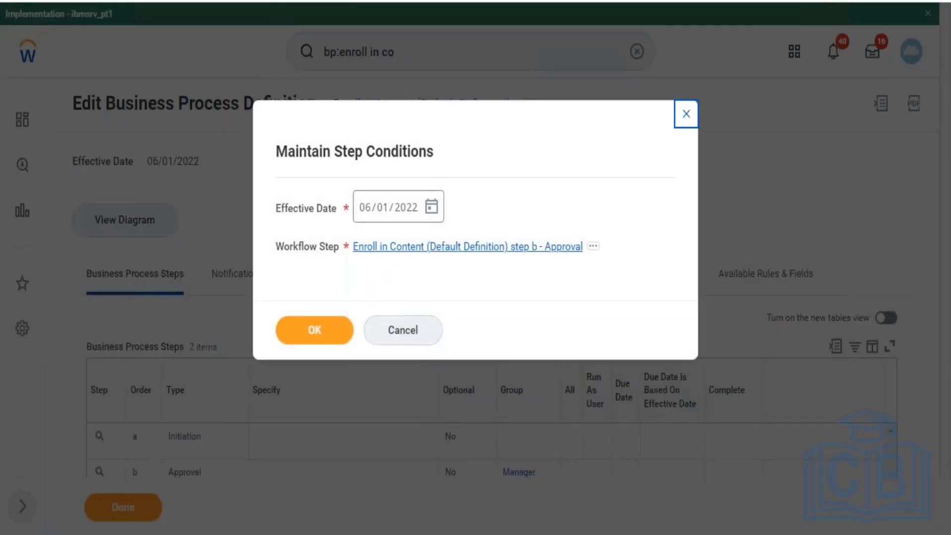
left_click(326, 332)
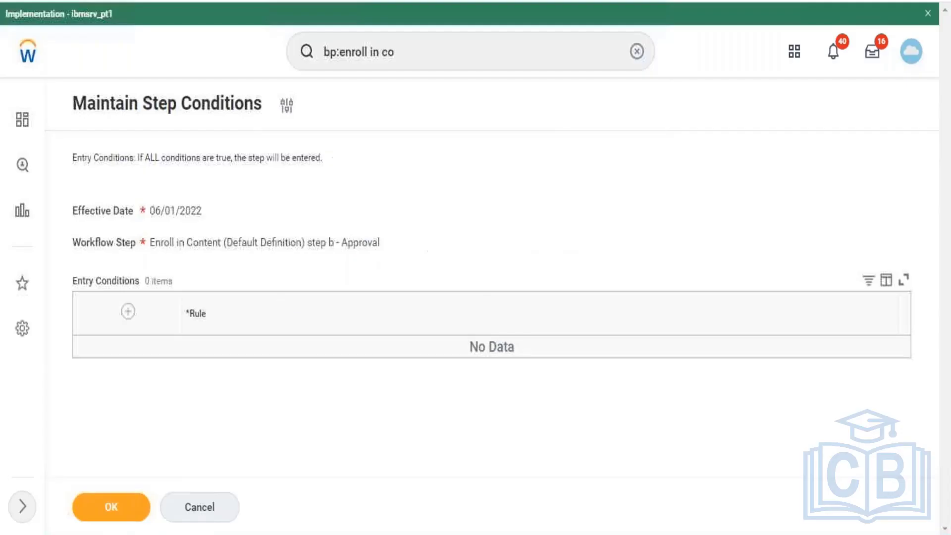
- Add an entry condition using the rule "is course associated with cost ?" to the Approval step and save it
left_click(128, 312)
left_click(297, 365)
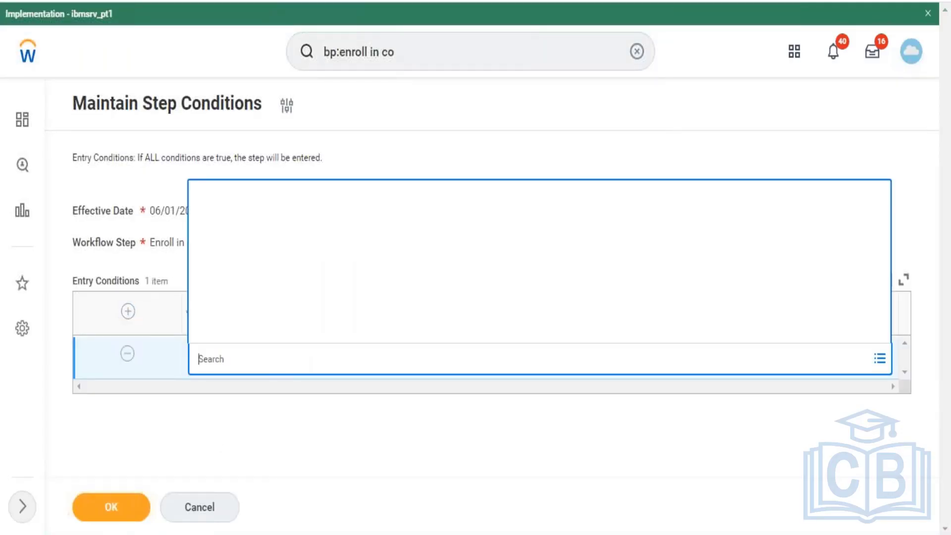
type("is co")
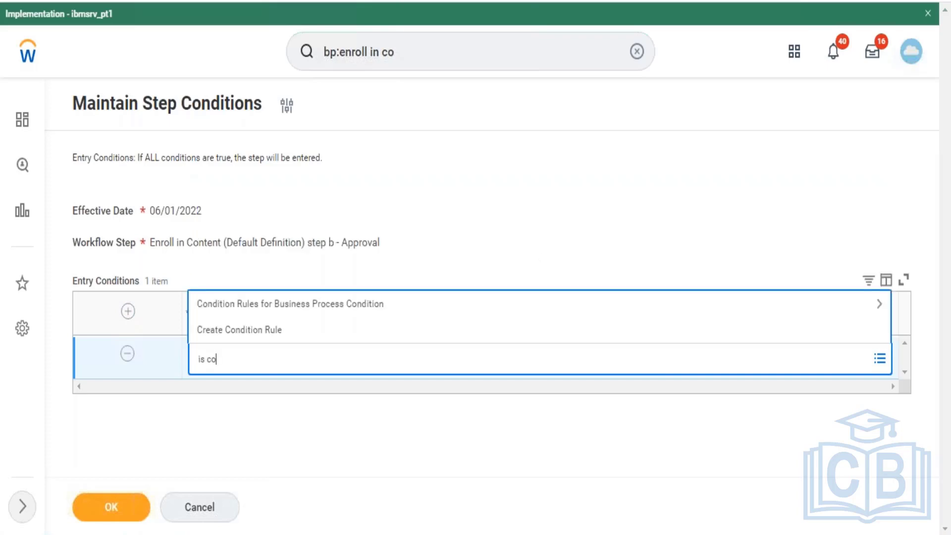
type("urse cost")
key("Return")
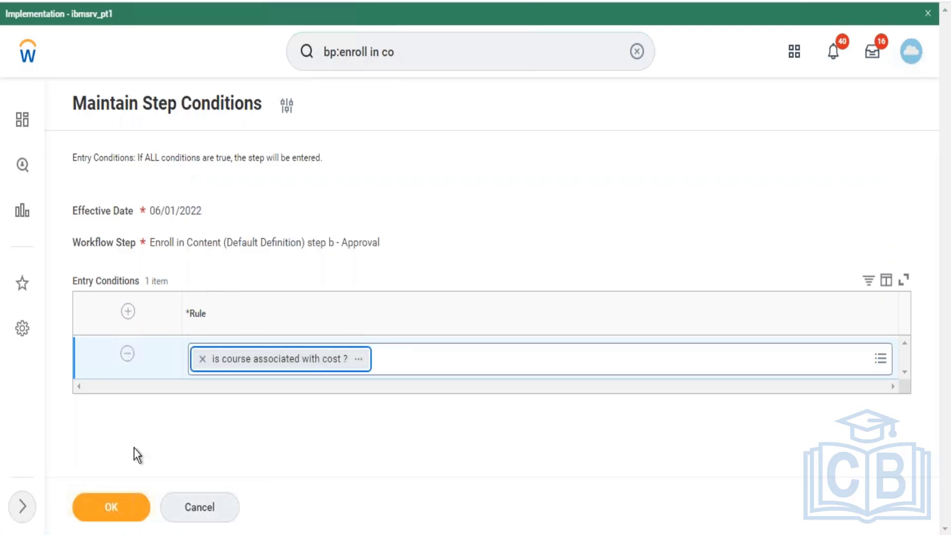
left_click(118, 504)
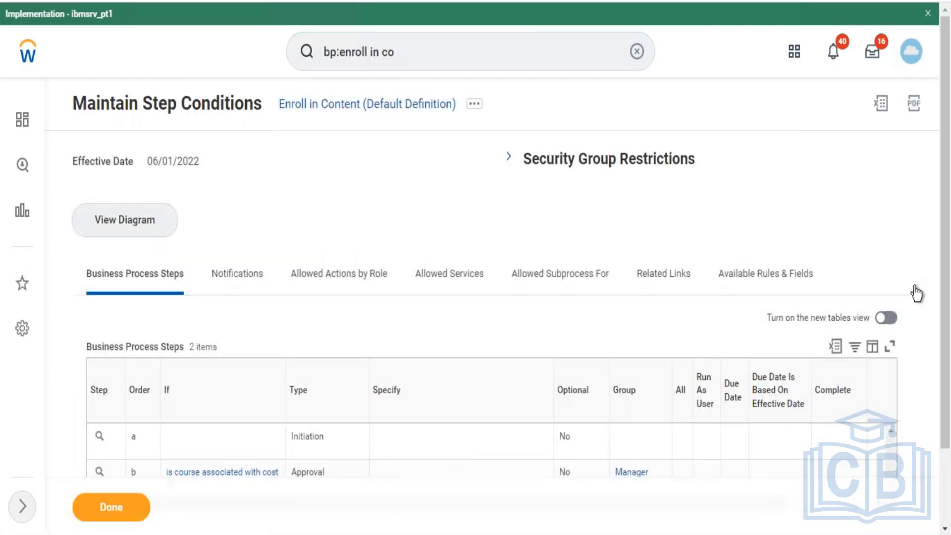
- Review the Approval step's condition, type and assigned group in the business process steps table
scroll(499, 335, "down", 2)
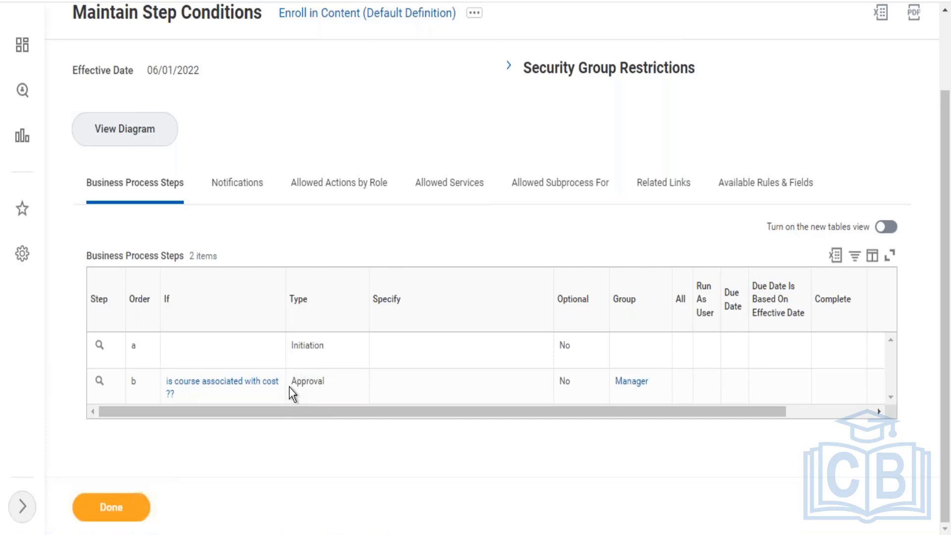
left_click(324, 386)
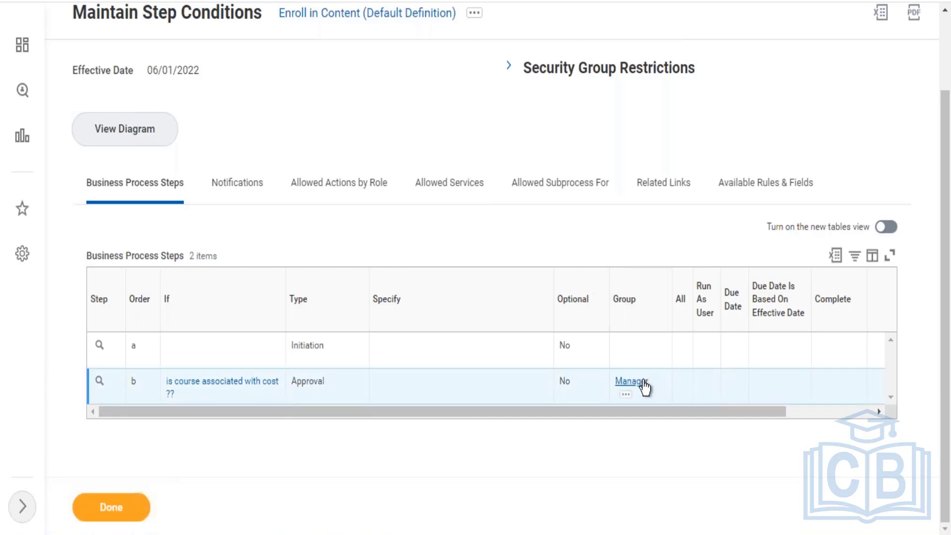
left_click_drag(641, 387, 613, 387)
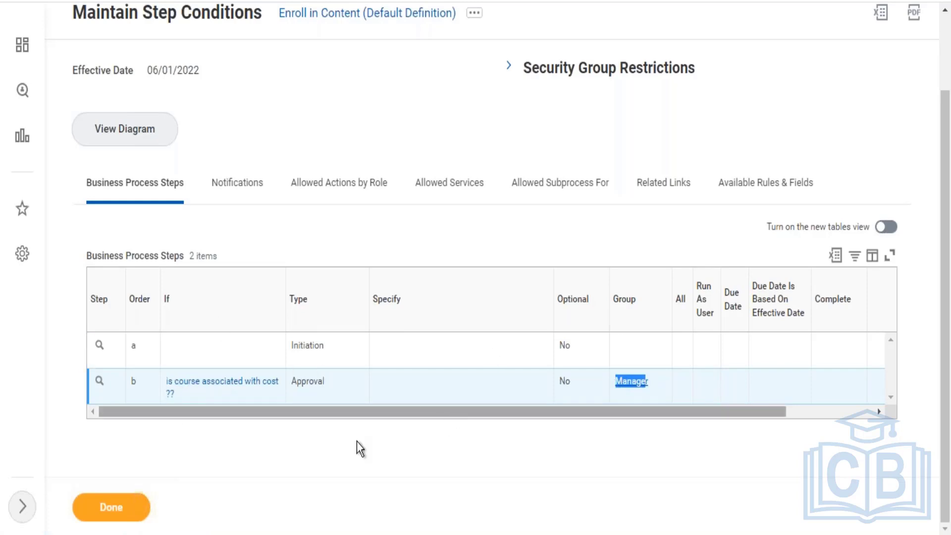
left_click(317, 455)
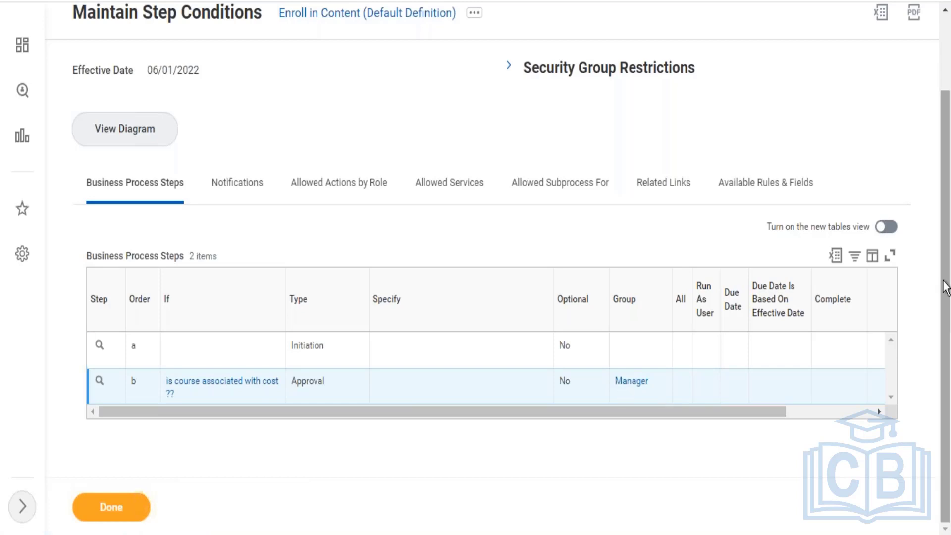
left_click_drag(943, 280, 931, 325)
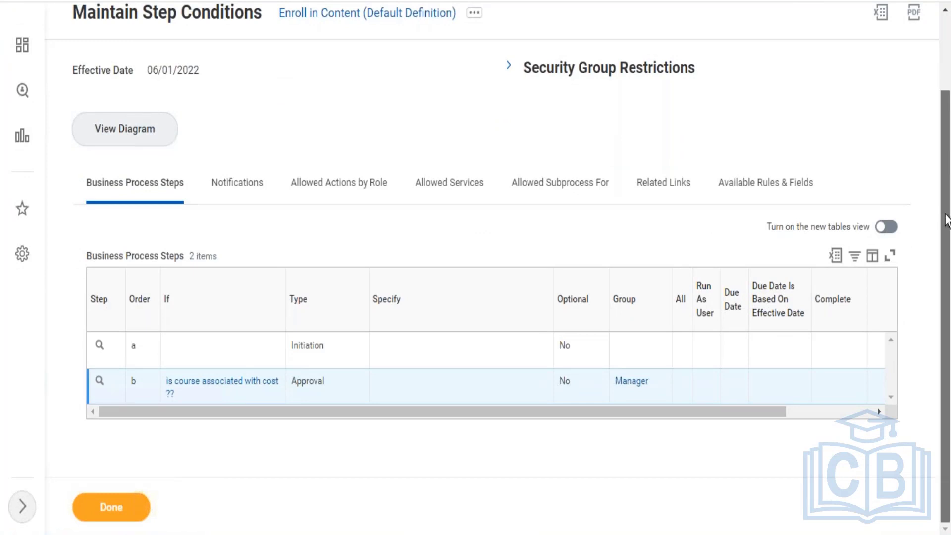
- Reopen the Enroll in Content default definition for editing with effective date 06/01/2022 and add a new business process step row
scroll(947, 250, "up", 2)
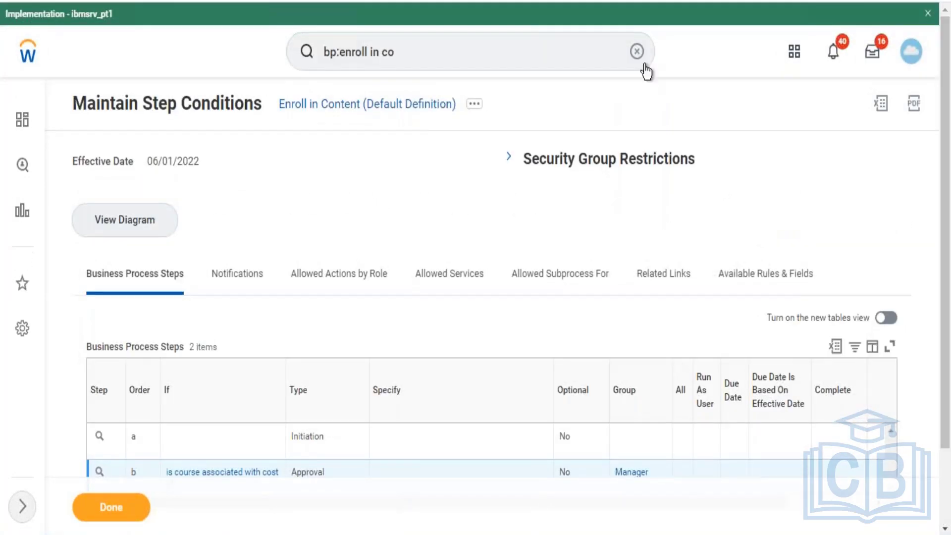
left_click(472, 106)
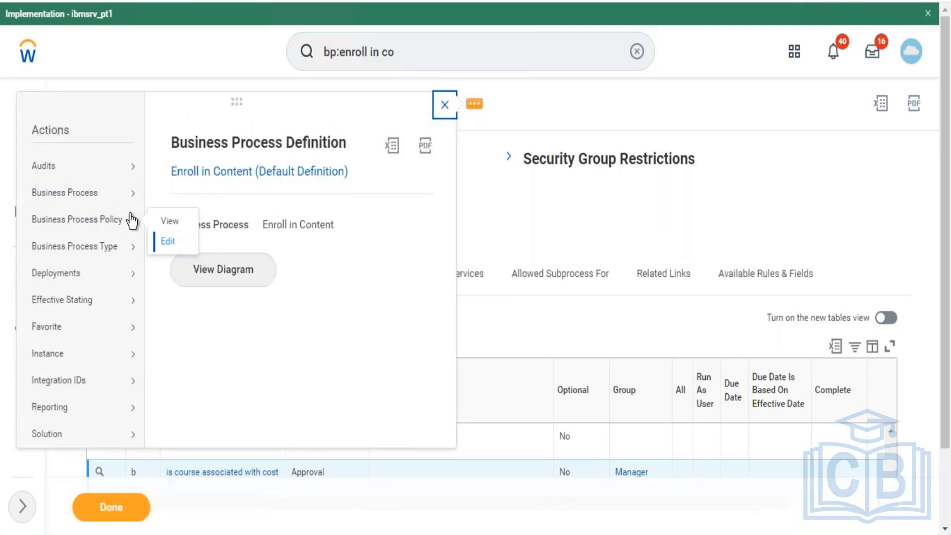
mouse_move(111, 195)
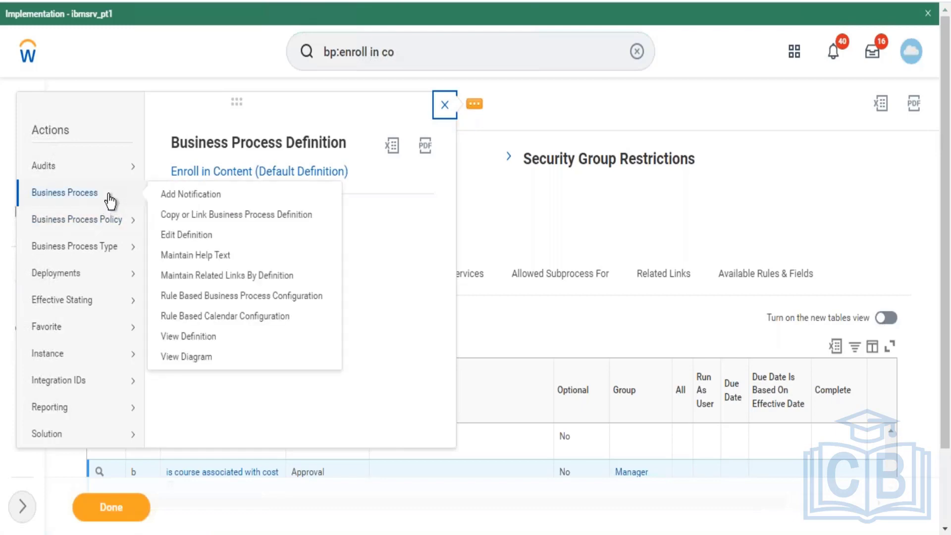
left_click(171, 236)
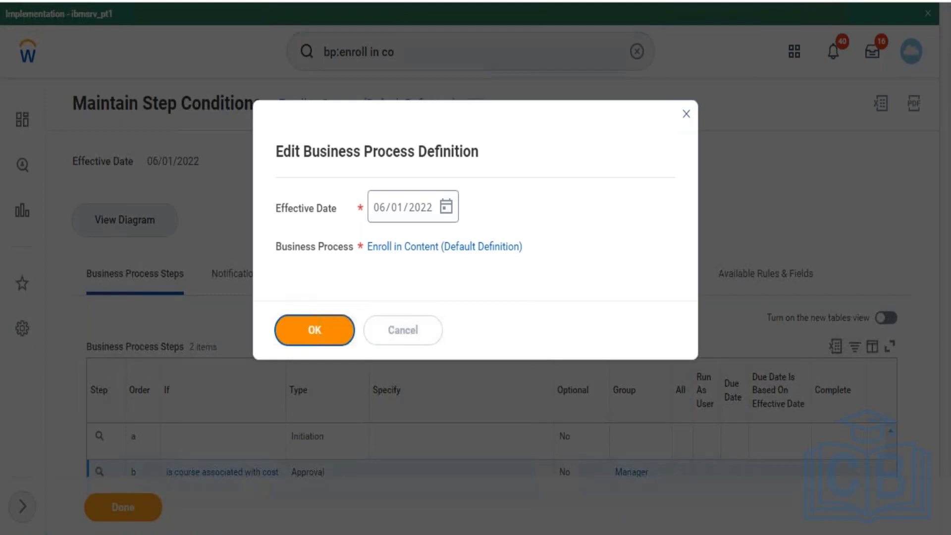
left_click(314, 331)
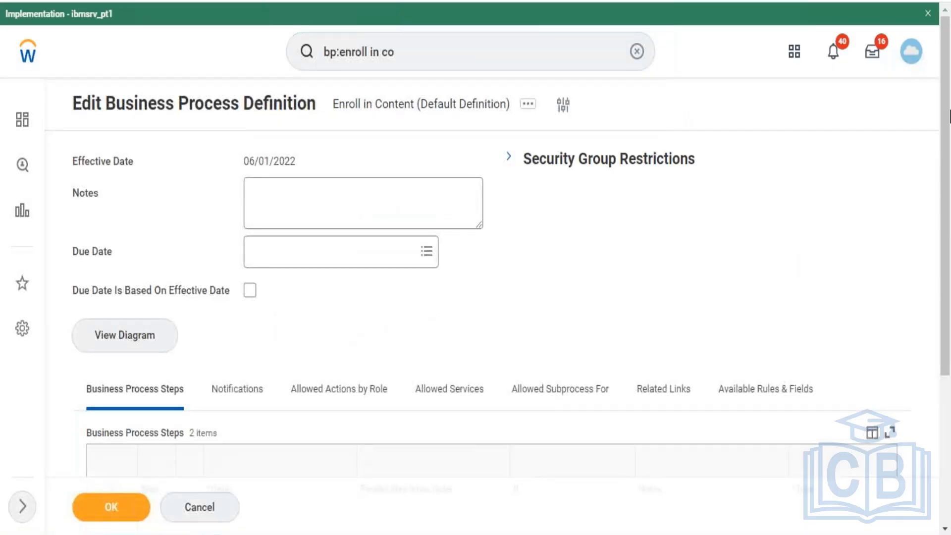
left_click_drag(950, 116, 950, 281)
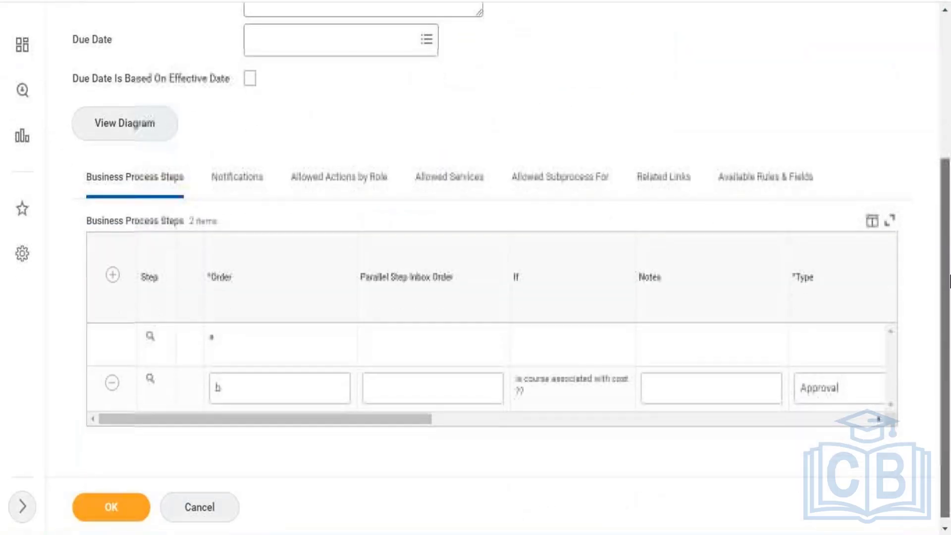
left_click(112, 270)
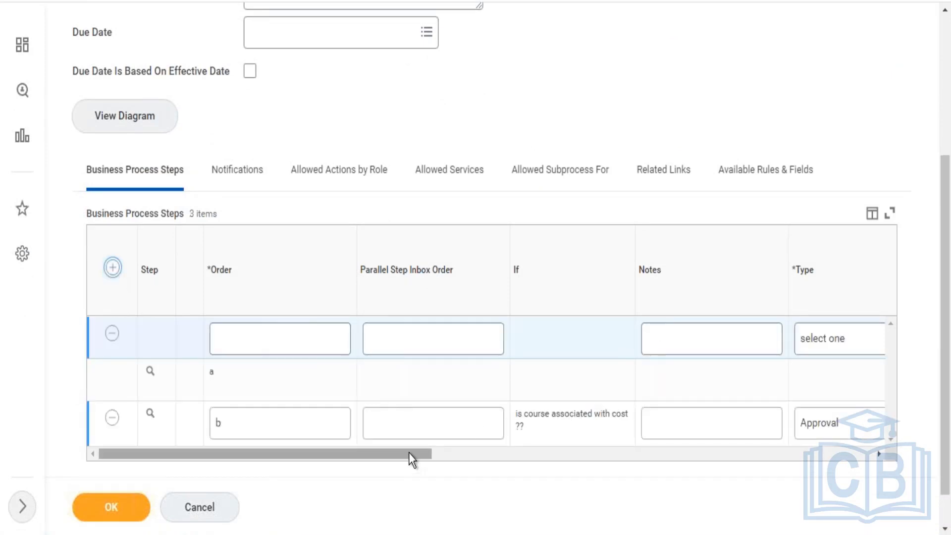
- Browse the step types available for the new row and review its Specify, Optional, Group and Run As User columns
left_click_drag(409, 453, 499, 452)
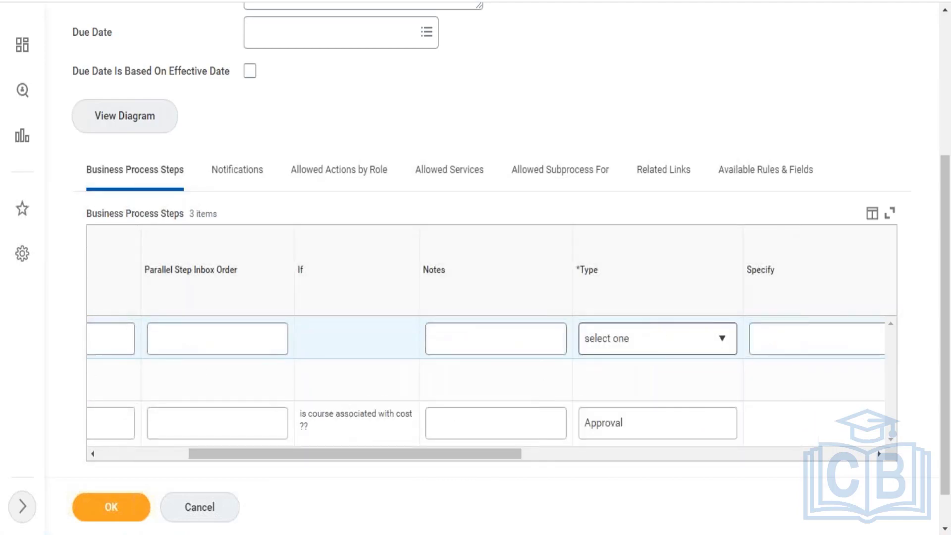
left_click(644, 339)
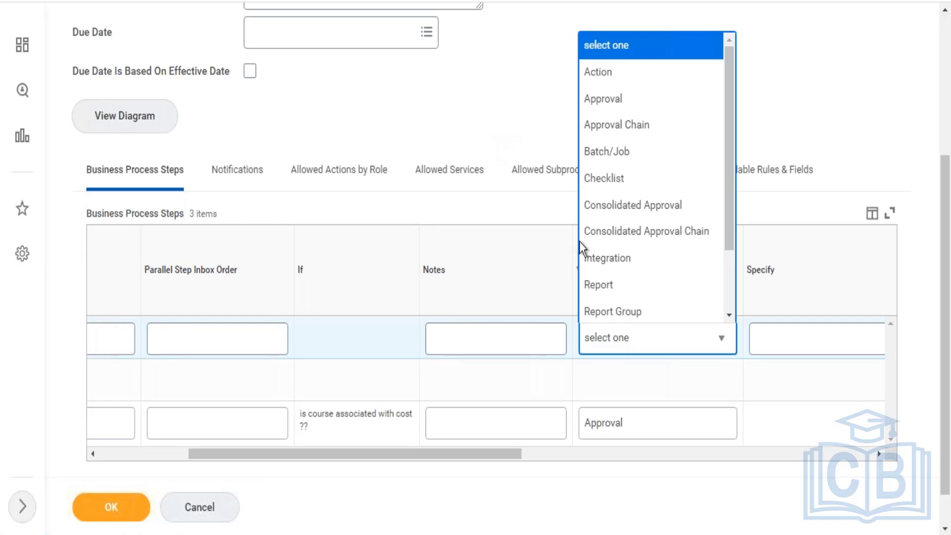
left_click(456, 337)
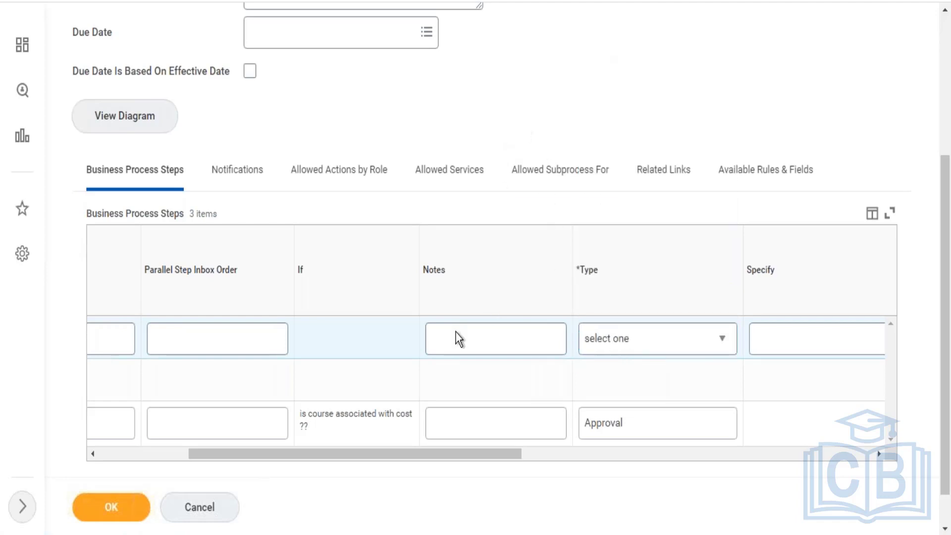
left_click_drag(500, 452, 657, 441)
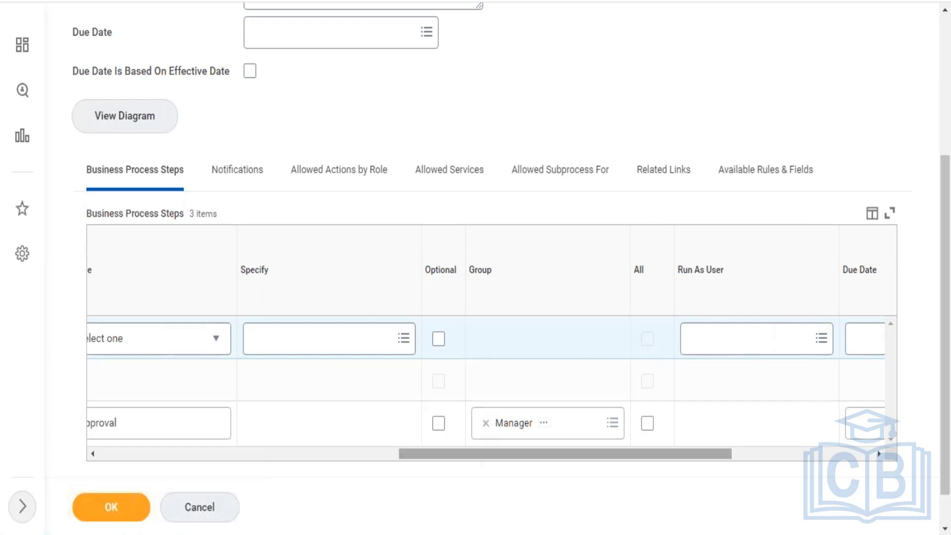
left_click_drag(477, 450, 400, 457)
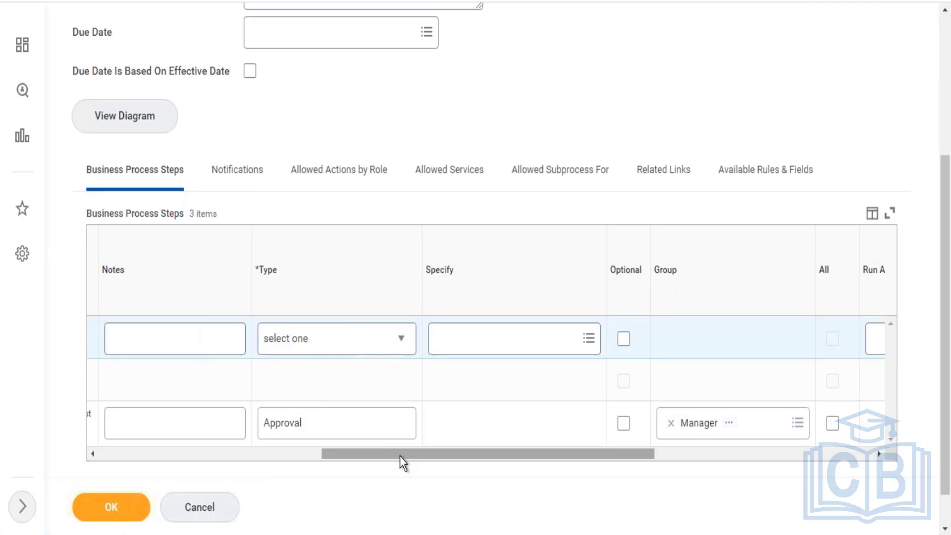
- Set the new step's type to Checklist and specify the New Hire checklist
left_click(352, 331)
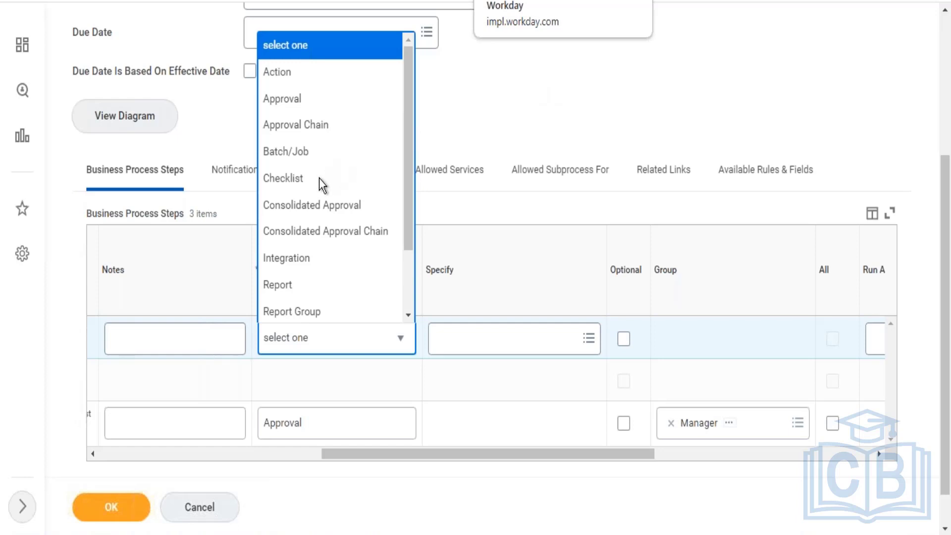
left_click(276, 190)
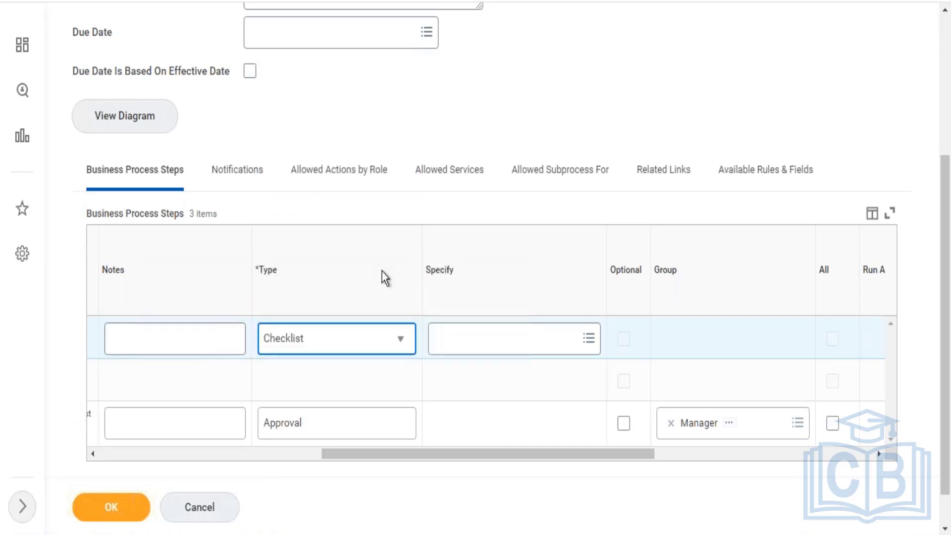
left_click(513, 350)
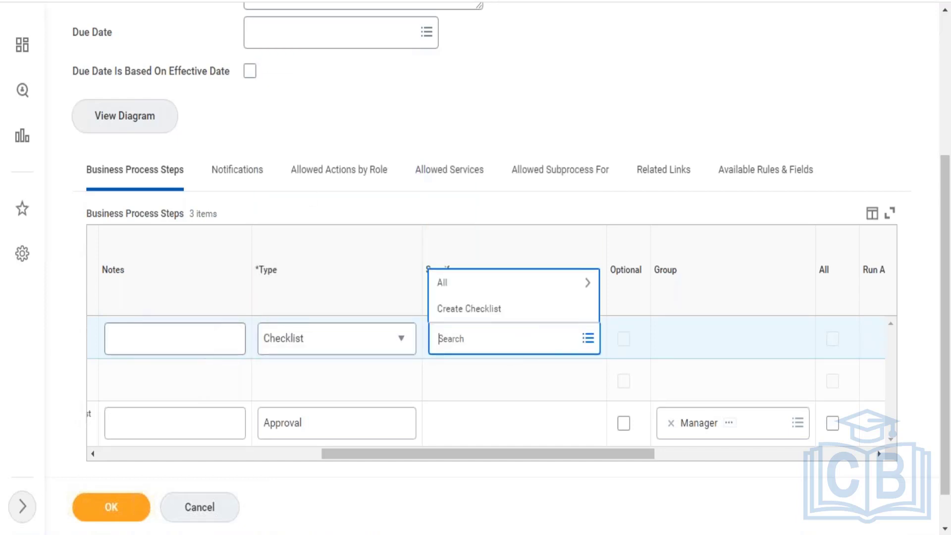
left_click(486, 283)
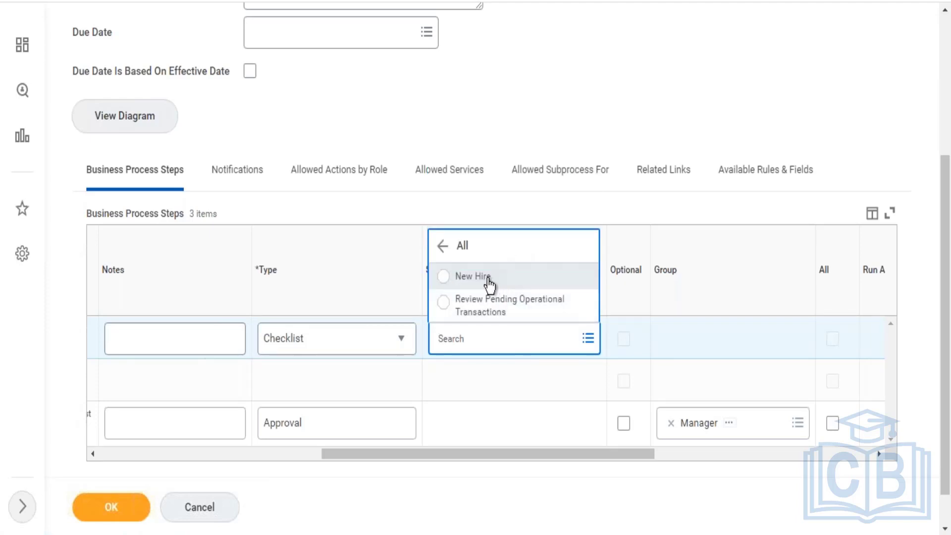
left_click(490, 283)
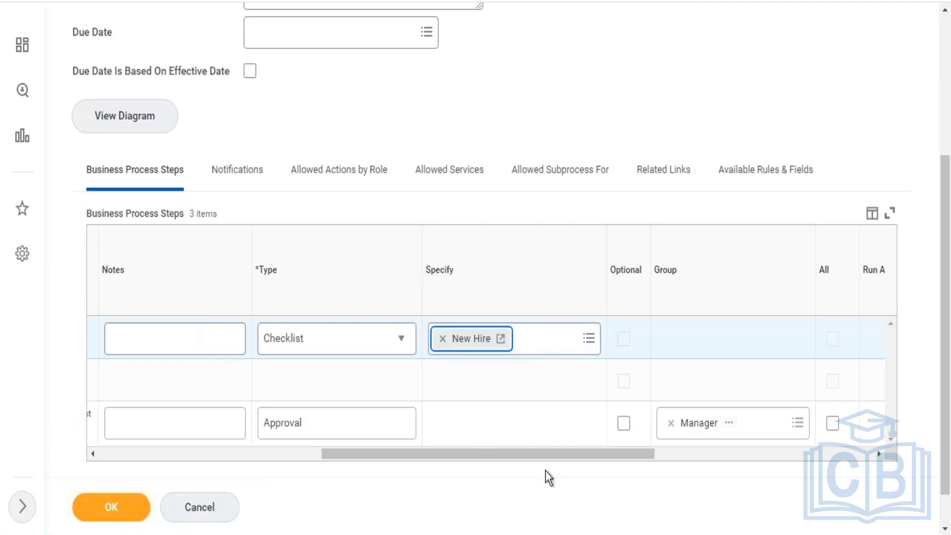
- Remove the New Hire checklist from the new business process step and change the step's type to Report
left_click_drag(536, 452, 646, 463)
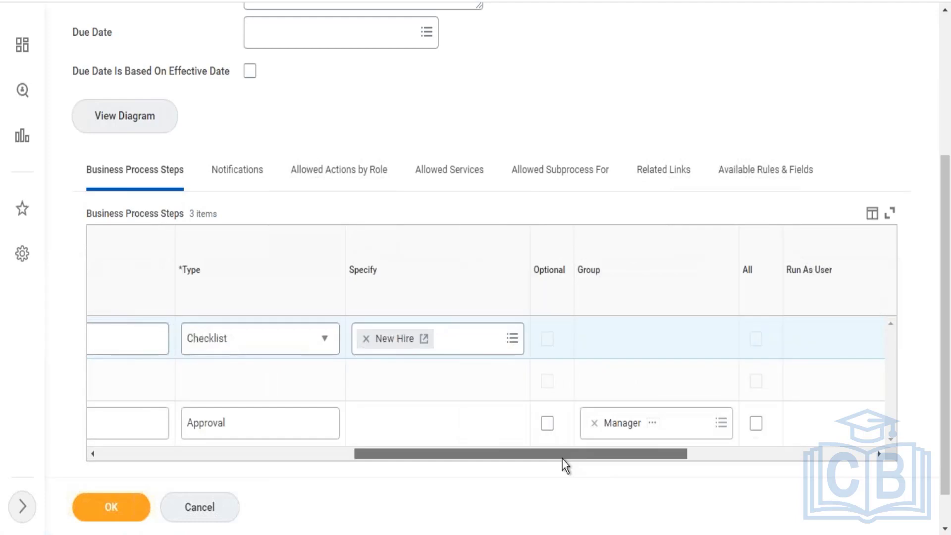
left_click_drag(563, 459, 441, 429)
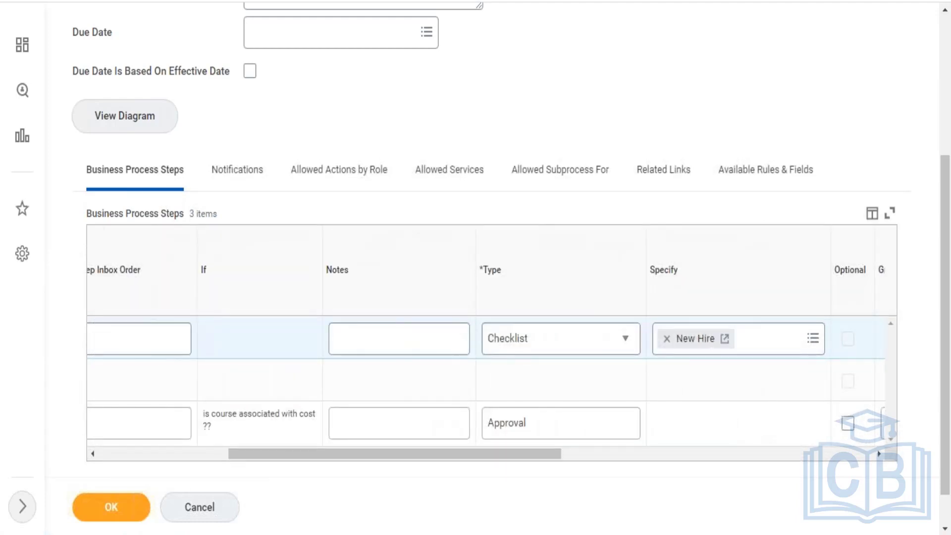
left_click_drag(414, 453, 266, 442)
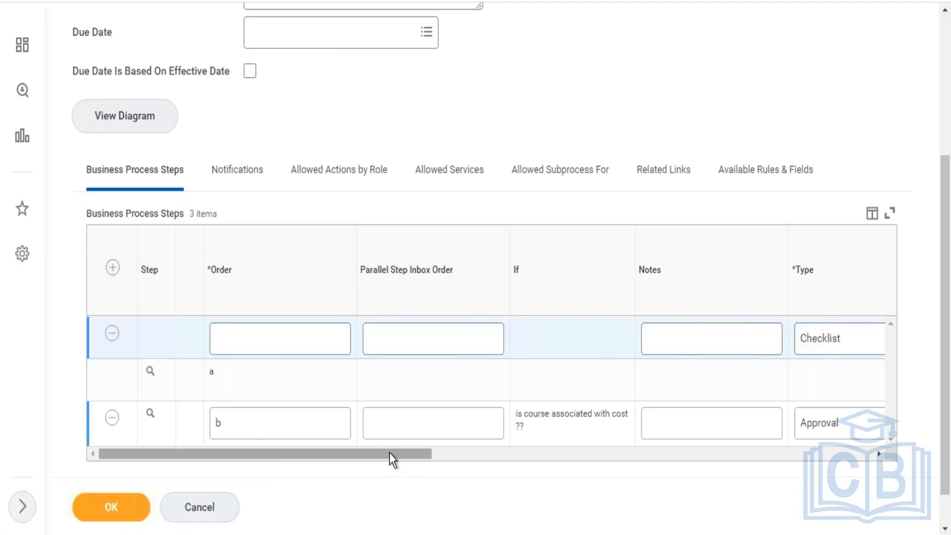
left_click_drag(390, 453, 537, 456)
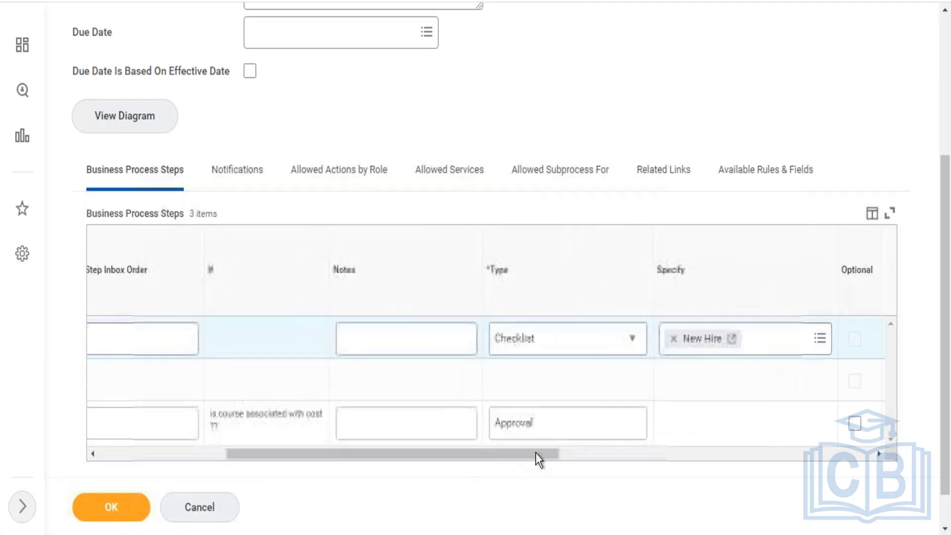
left_click(674, 339)
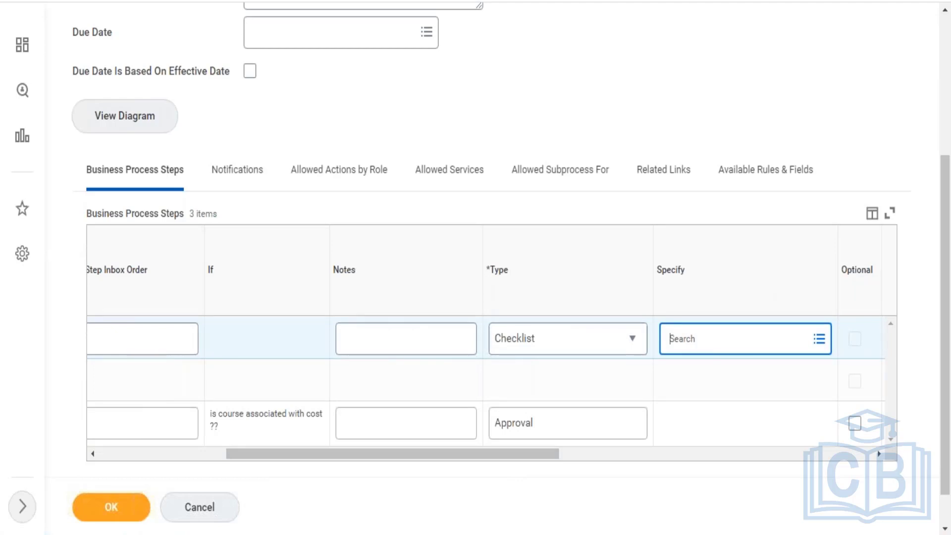
left_click(573, 352)
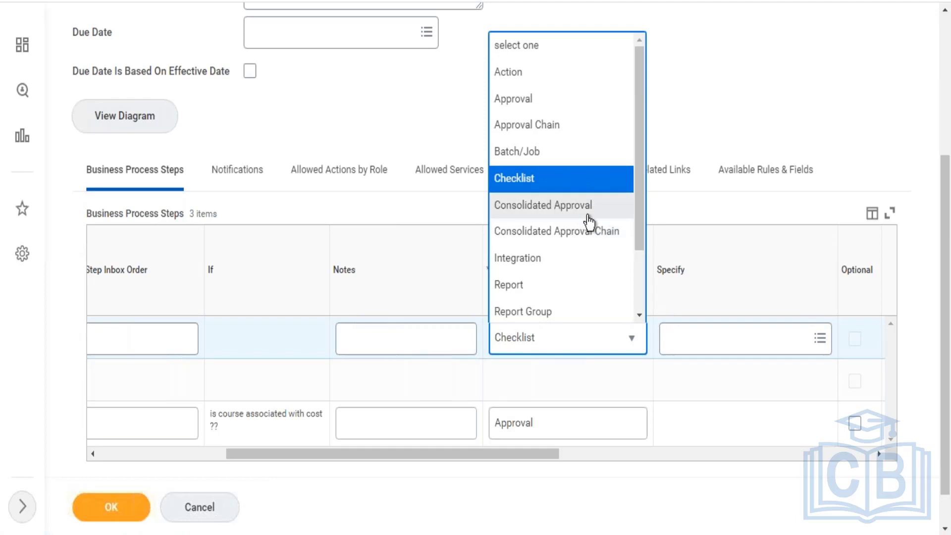
left_click(530, 286)
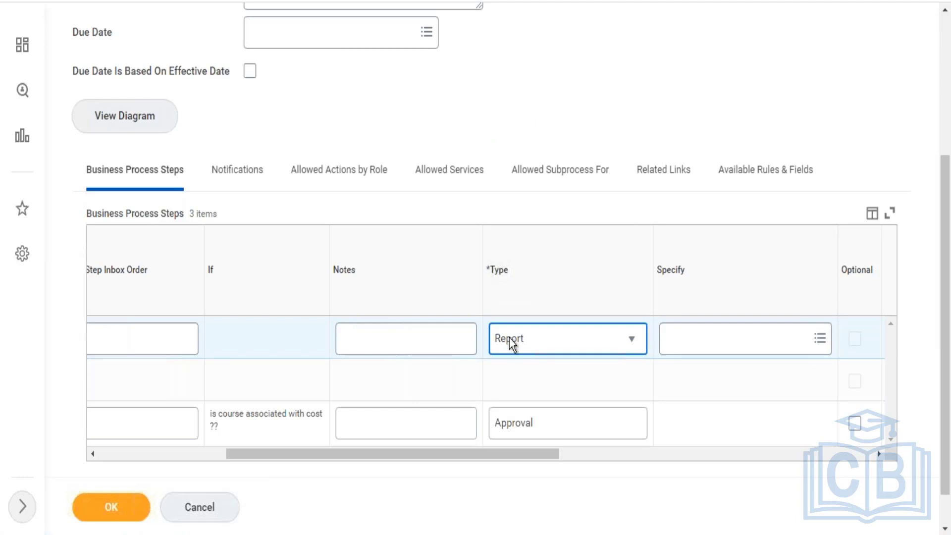
- Browse the security group choices and report selection options offered for the new Report step
left_click_drag(490, 449, 613, 457)
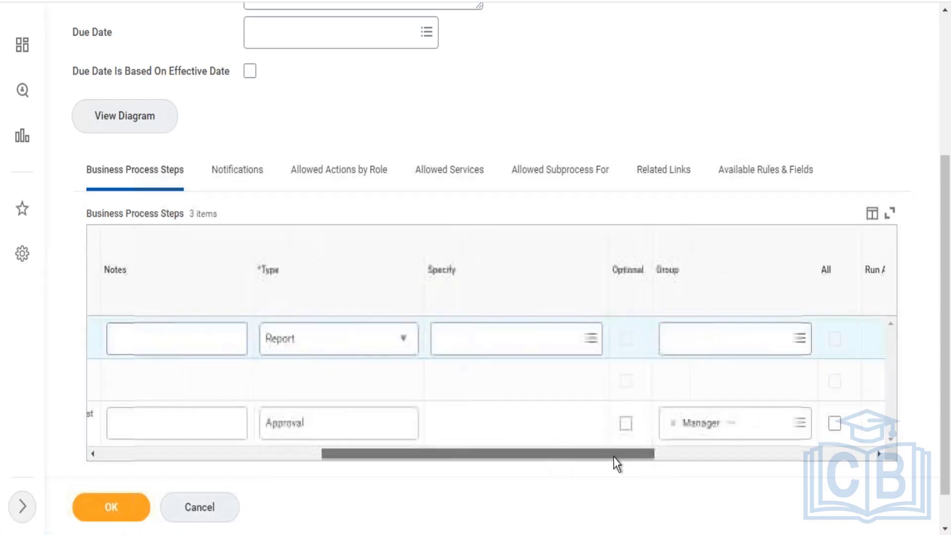
left_click(676, 337)
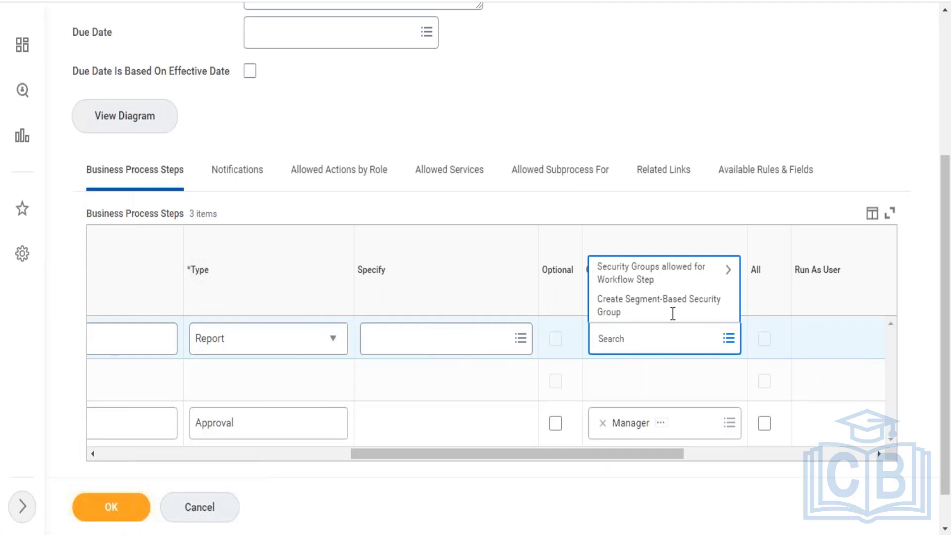
left_click(674, 276)
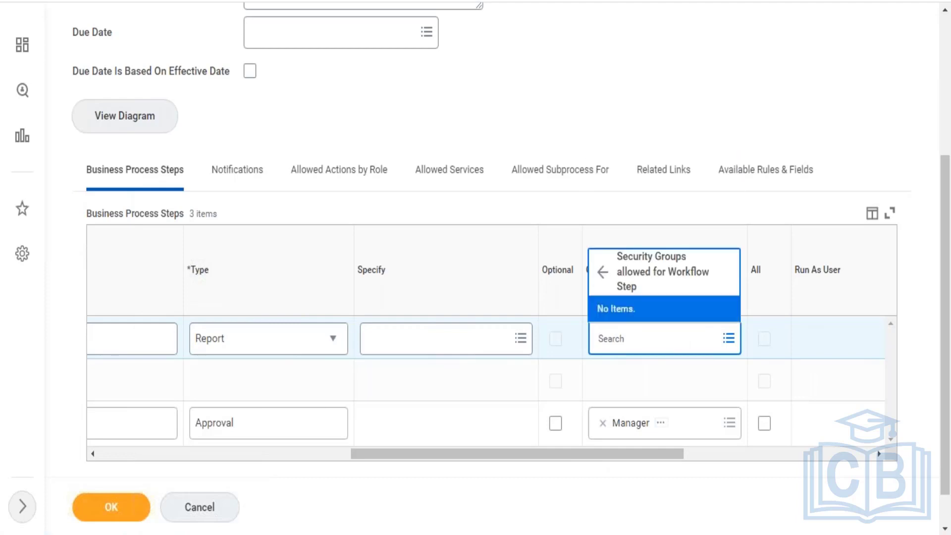
left_click(602, 272)
left_click(475, 344)
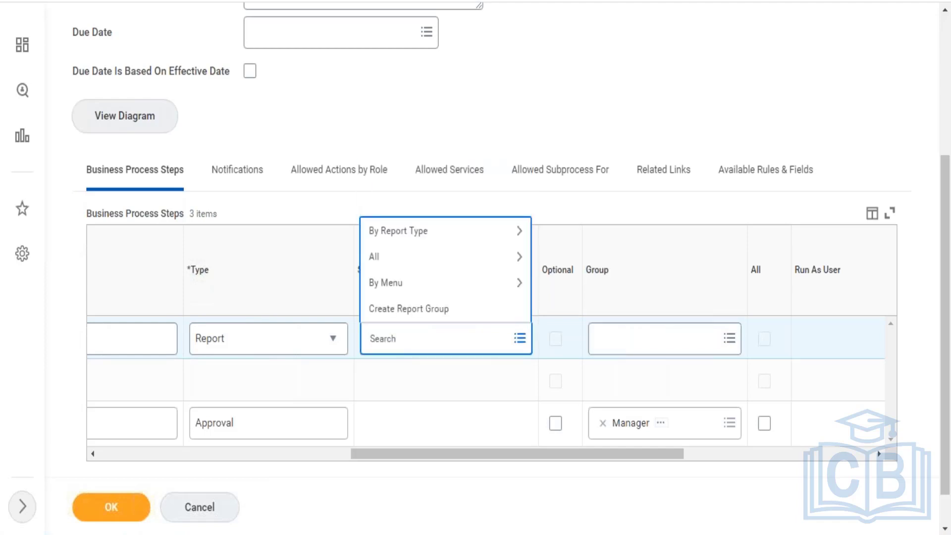
left_click(473, 276)
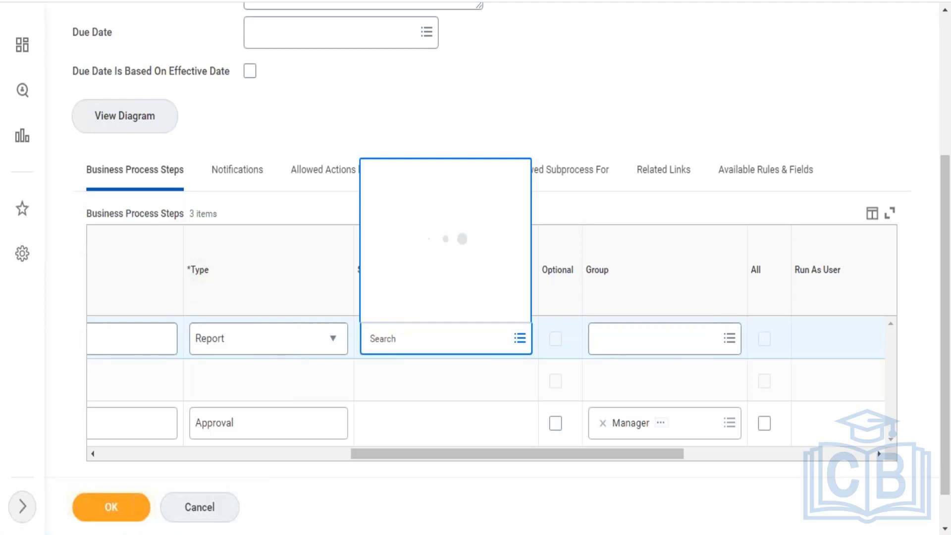
- Change the new business process step's type from the available step types to Integration
left_click(276, 354)
left_click(276, 353)
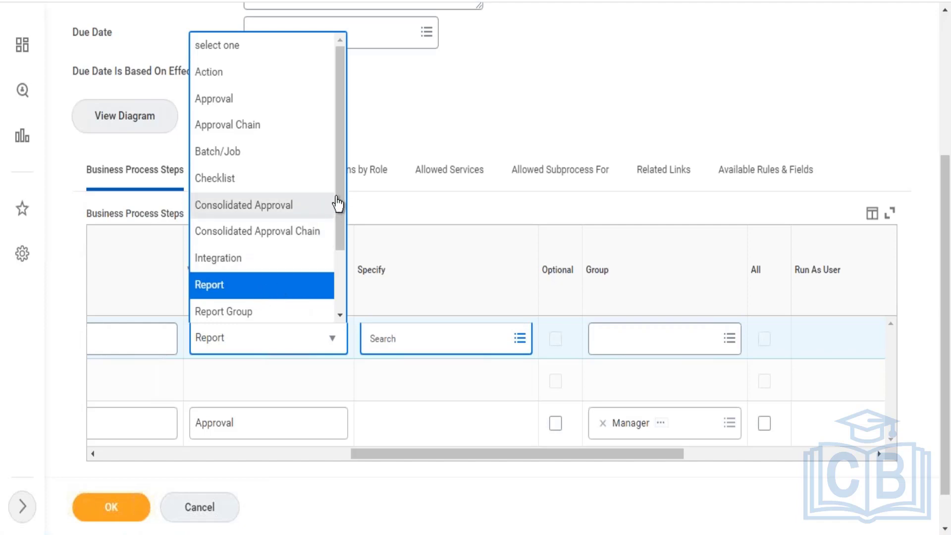
left_click_drag(336, 194, 331, 308)
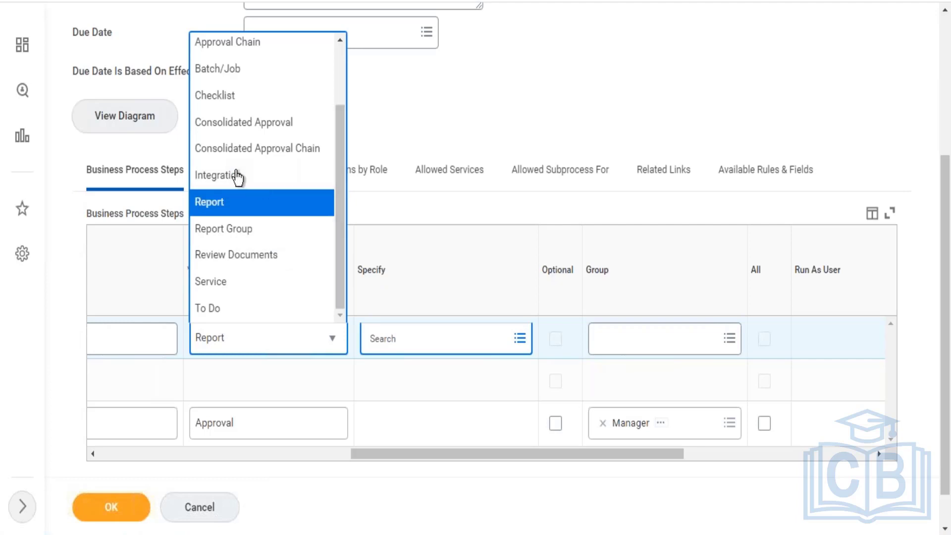
left_click(231, 182)
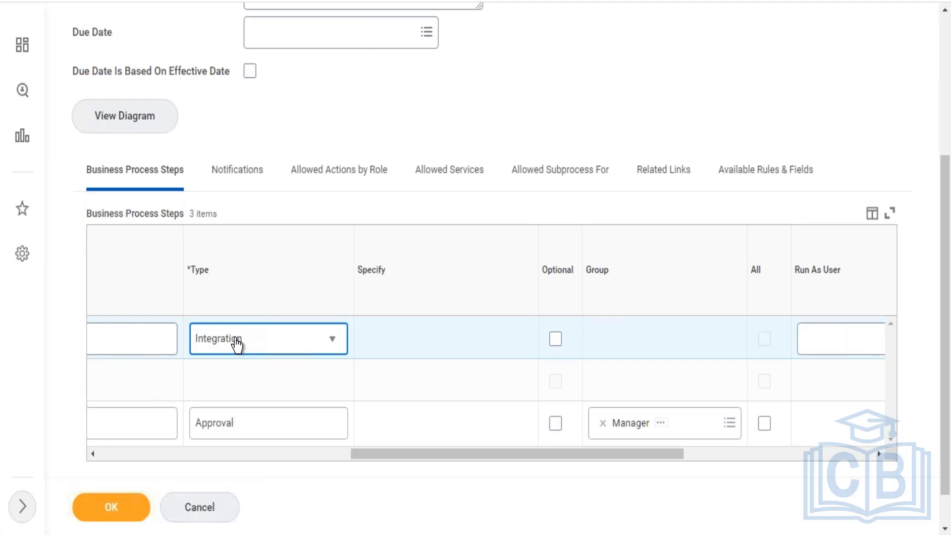
- Set the Integration step's order to c and save the Enroll in Content business process definition
left_click(149, 454)
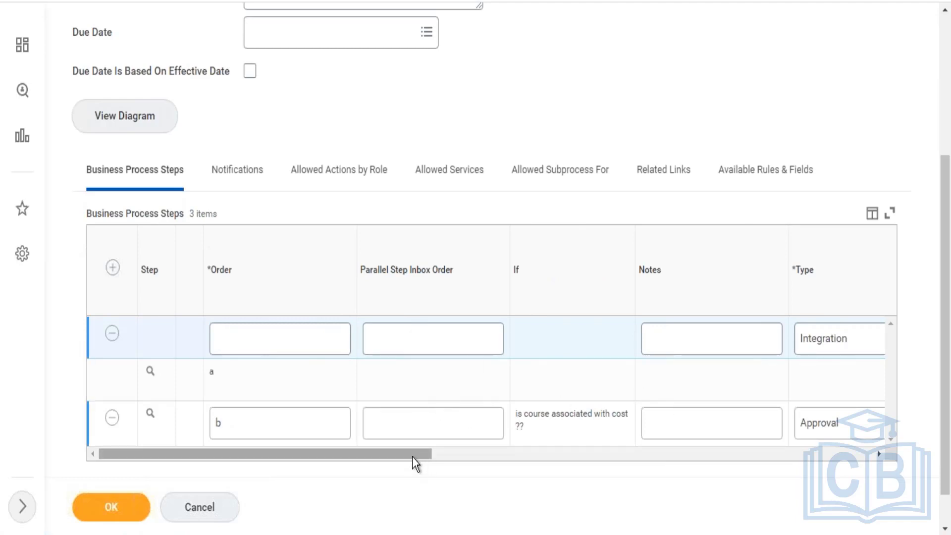
left_click_drag(415, 464, 596, 461)
scroll(517, 450, "left", 5)
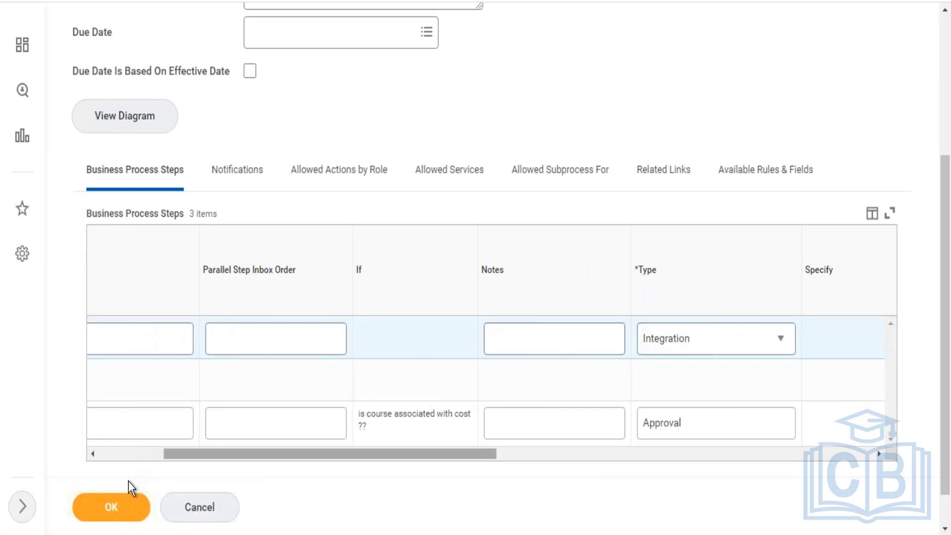
left_click(111, 507)
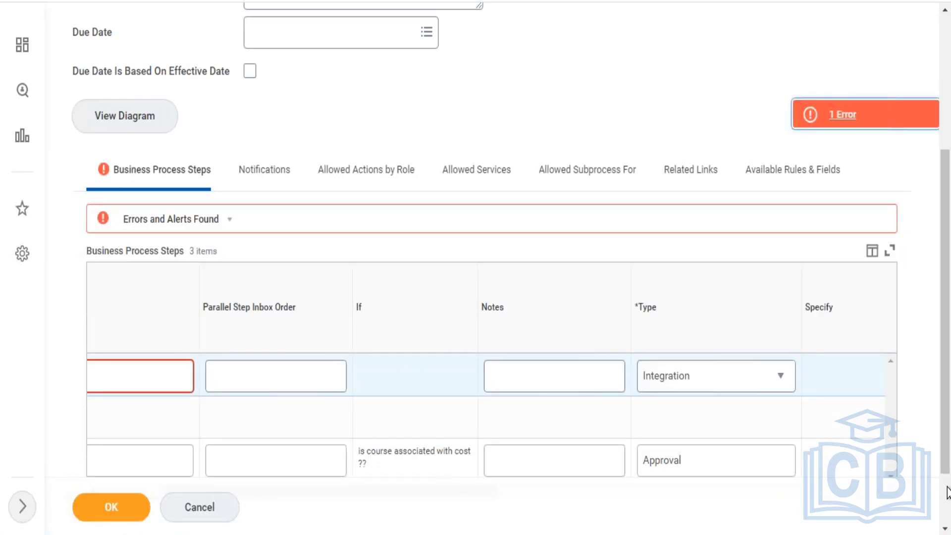
scroll(749, 401, "down", 2)
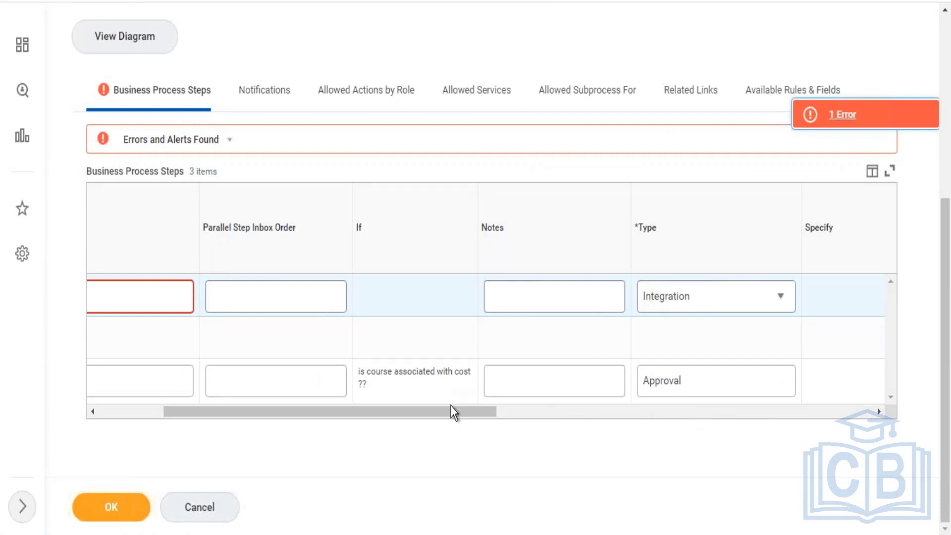
left_click_drag(450, 408, 345, 393)
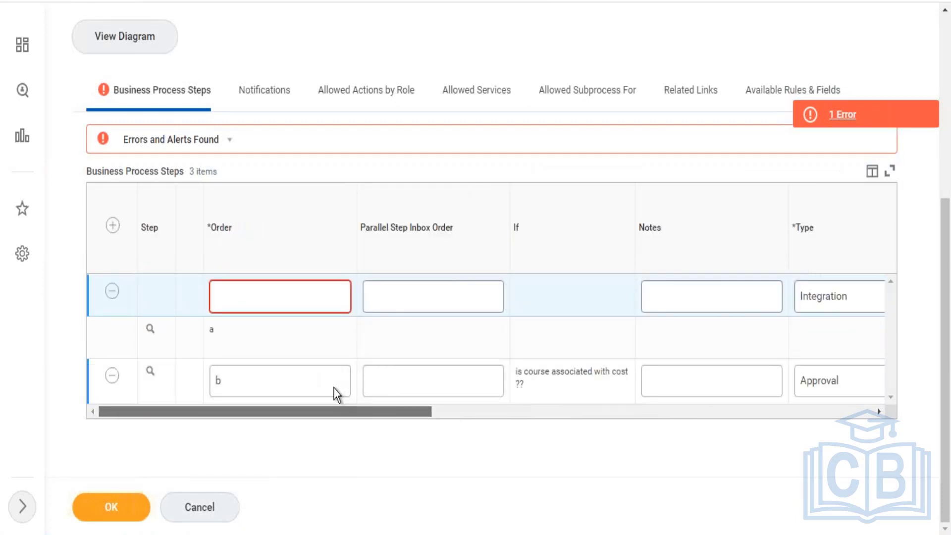
left_click(277, 297)
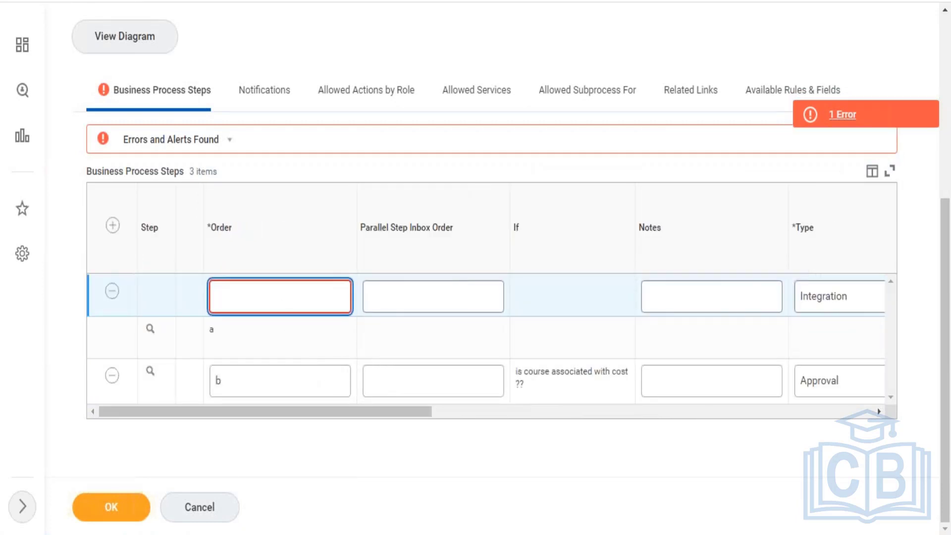
type("c")
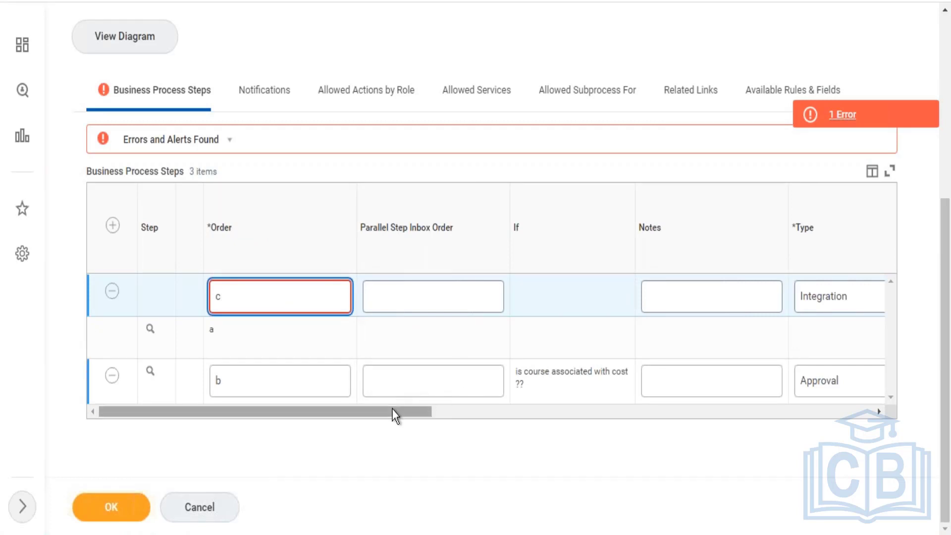
left_click_drag(392, 409, 702, 401)
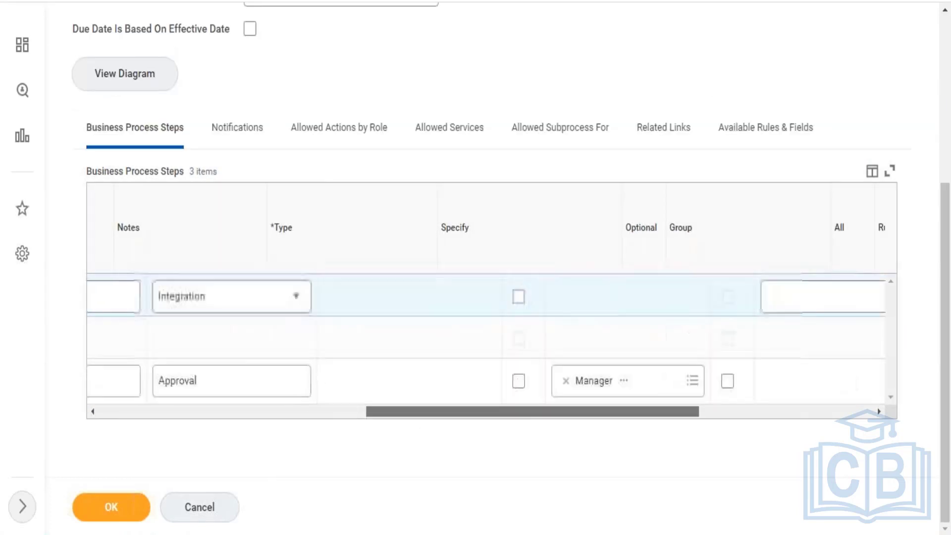
left_click(111, 507)
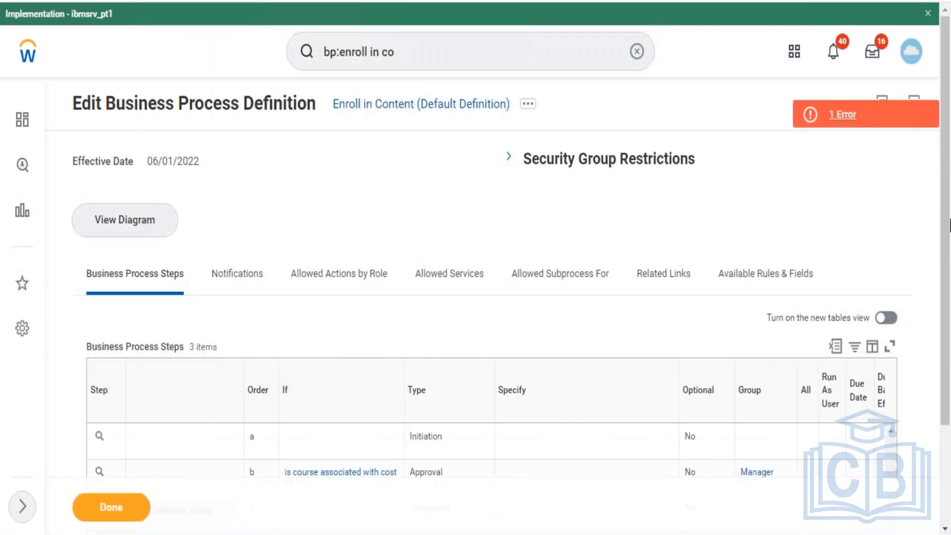
- Examine the saved business process steps table, including the step order and the Integration step's Configure Integration System option
scroll(948, 238, "down", 3)
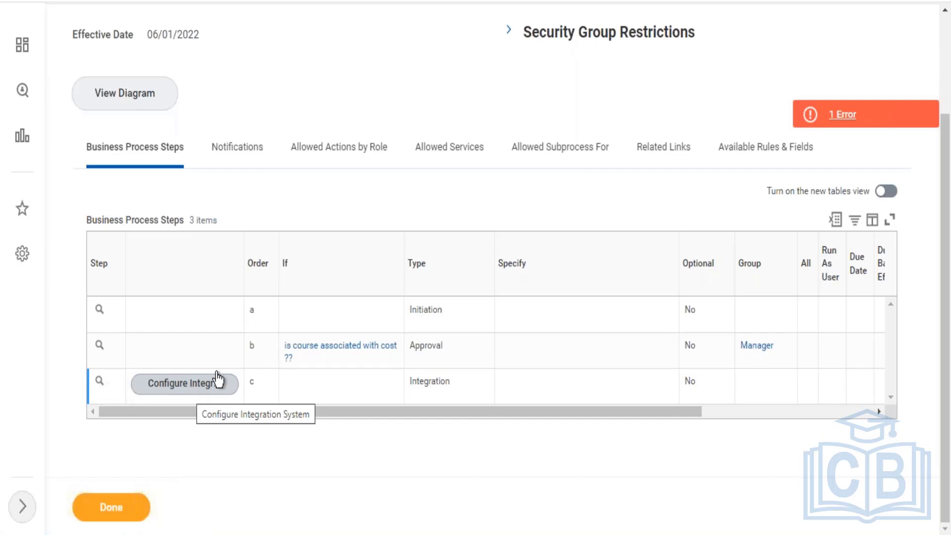
left_click(191, 396)
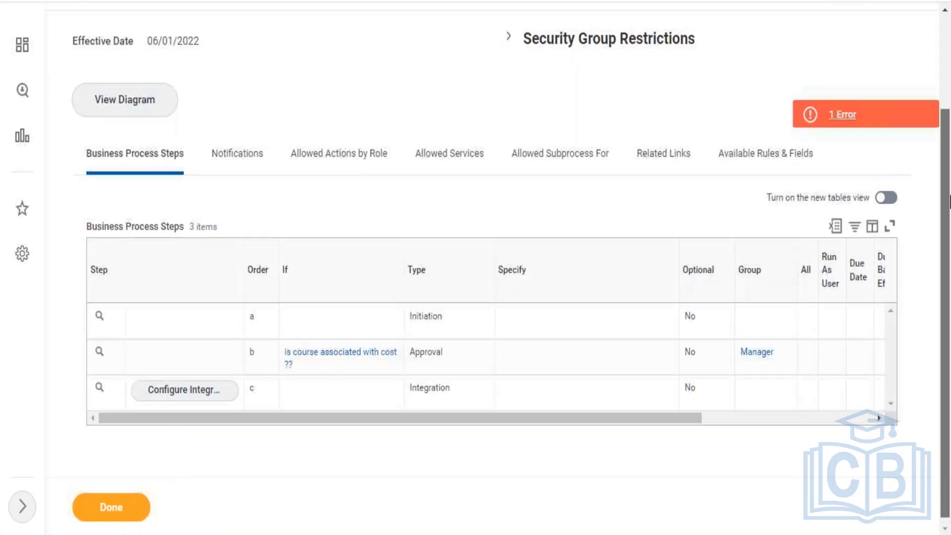
scroll(813, 133, "up", 3)
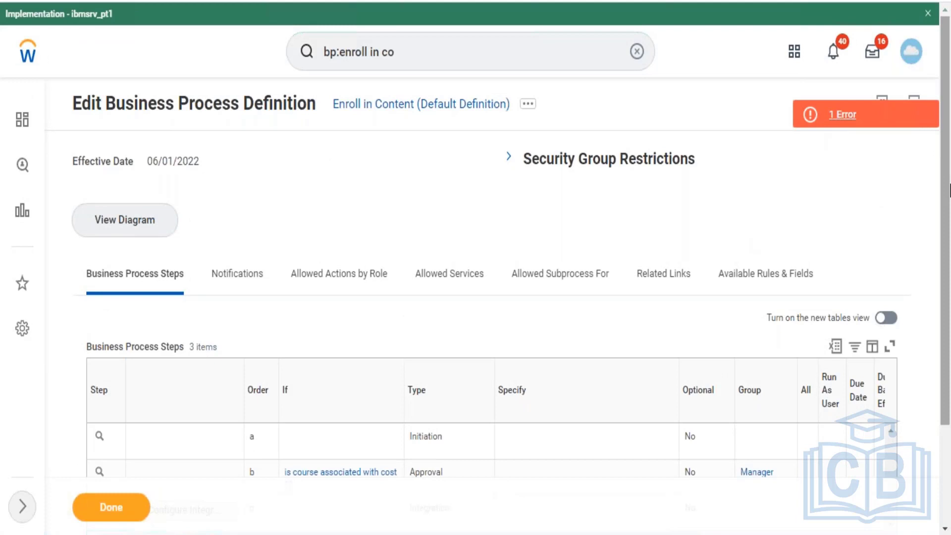
left_click_drag(945, 198, 943, 345)
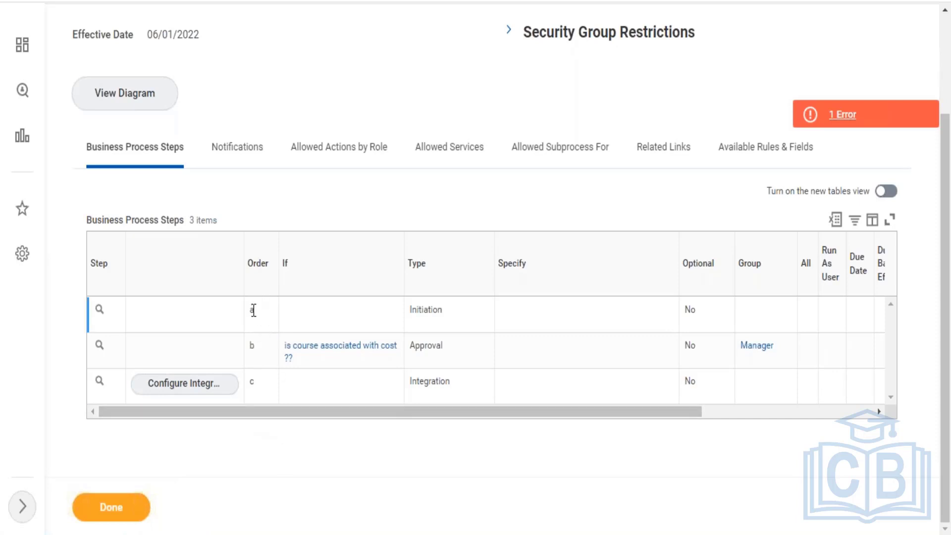
left_click_drag(253, 311, 251, 378)
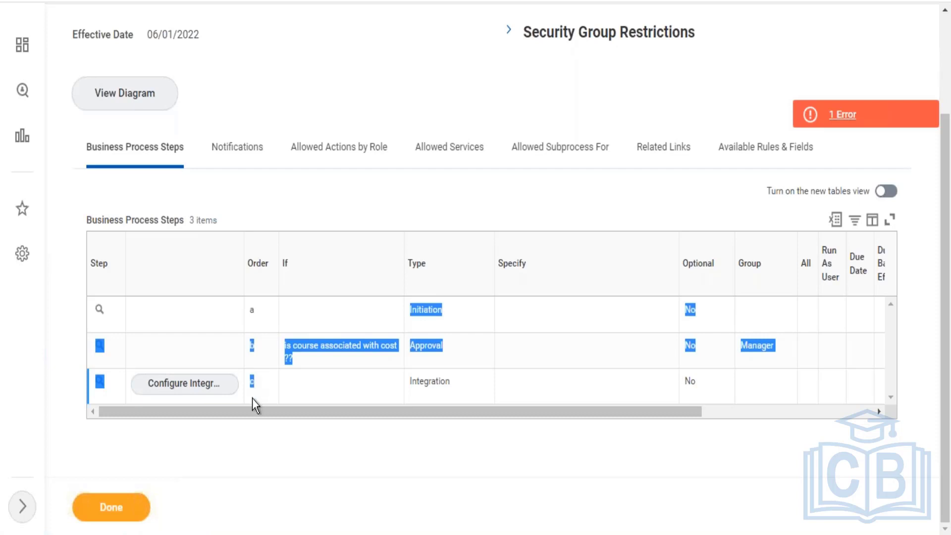
left_click(265, 434)
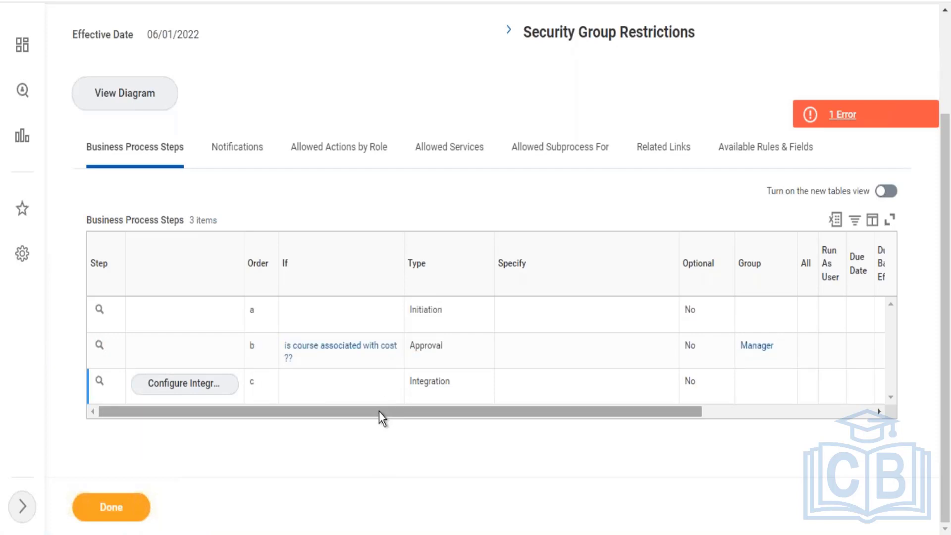
mouse_move(380, 411)
left_mouse_down()
mouse_move(397, 406)
mouse_move(378, 410)
left_mouse_up()
mouse_move(357, 350)
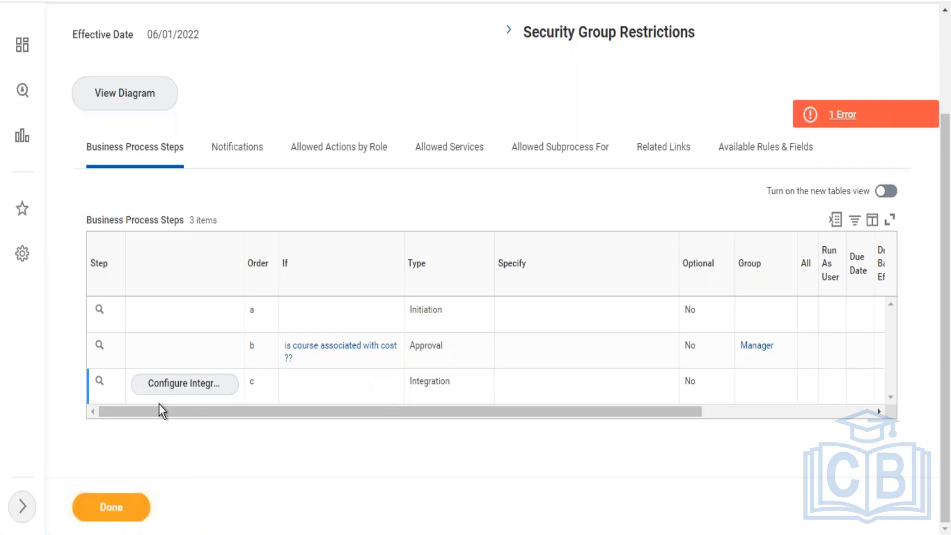
mouse_move(111, 386)
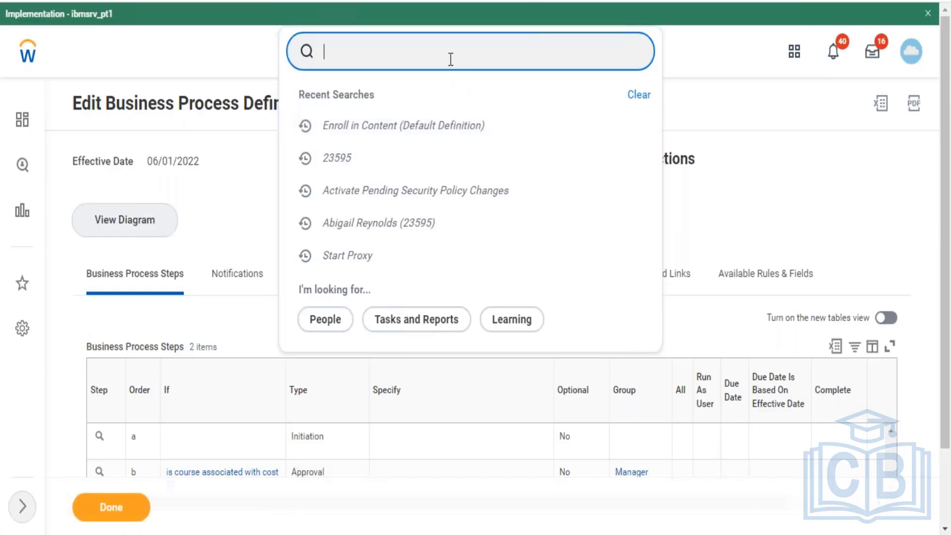
- Search for the Create Course task and start a new course of the Create Blended Course type
type("create ")
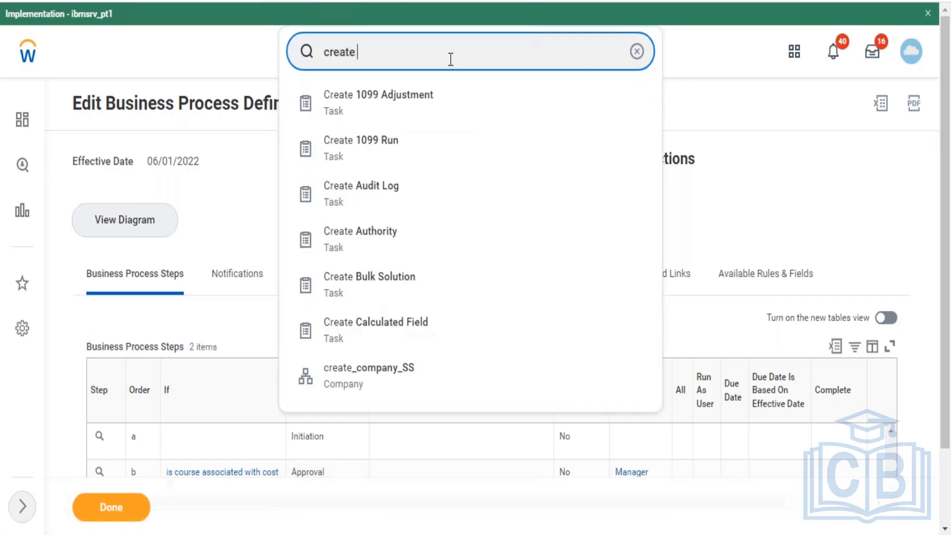
type("course")
left_click(409, 112)
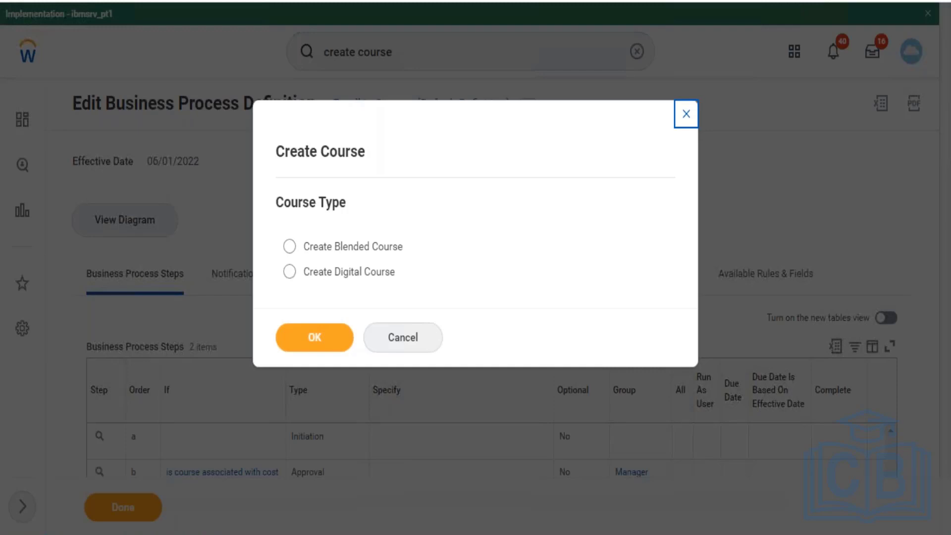
left_click(341, 249)
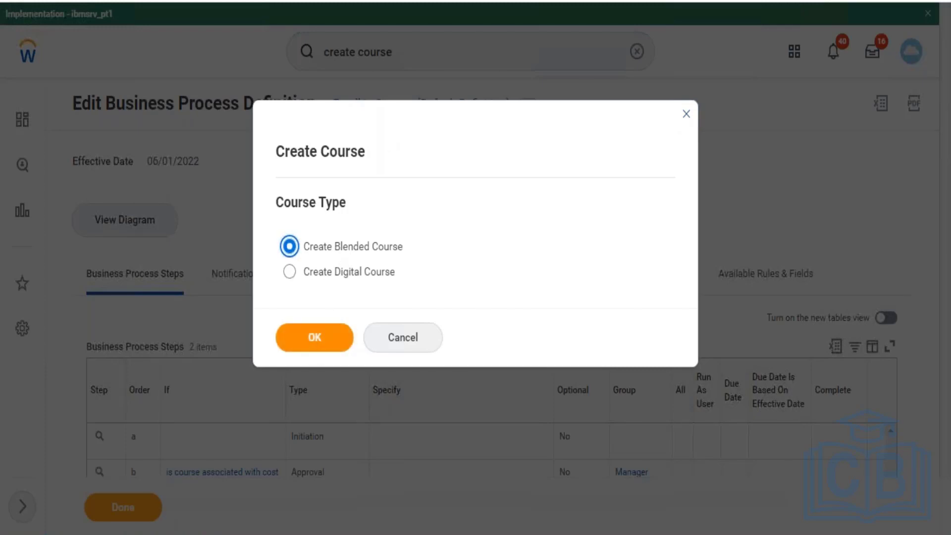
left_click(314, 337)
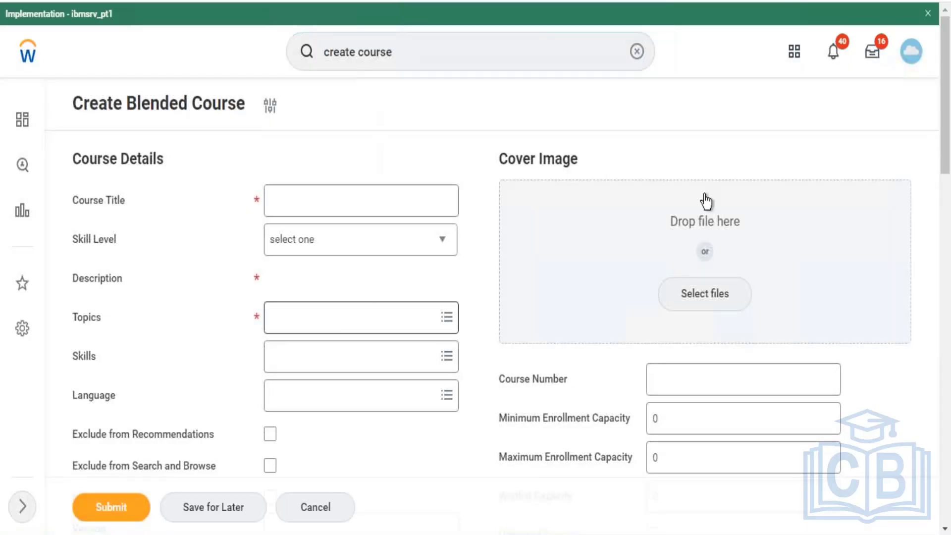
- Examine the blended course's Lesson Details section, including the Allowed Assessors choices and the Location and Add Lesson options
left_click_drag(948, 130, 949, 465)
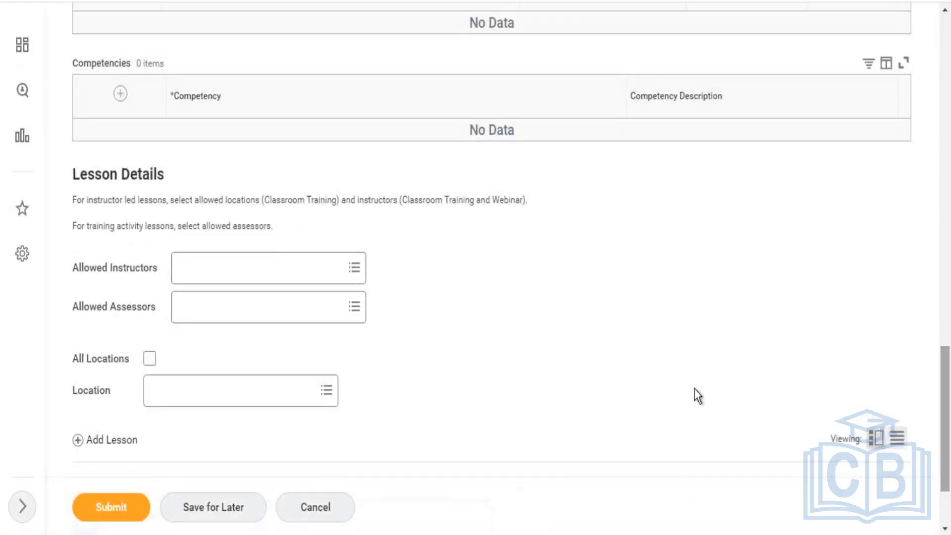
left_click(227, 311)
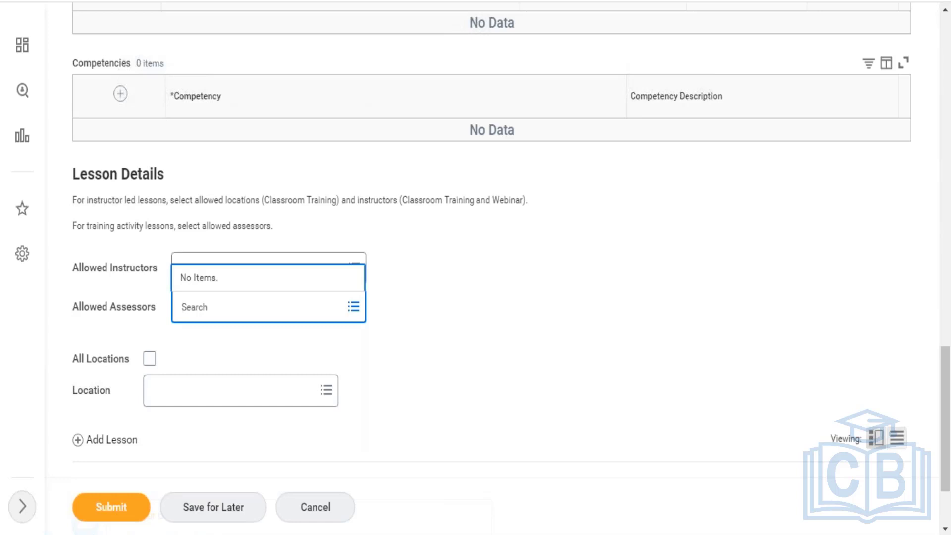
left_click(510, 289)
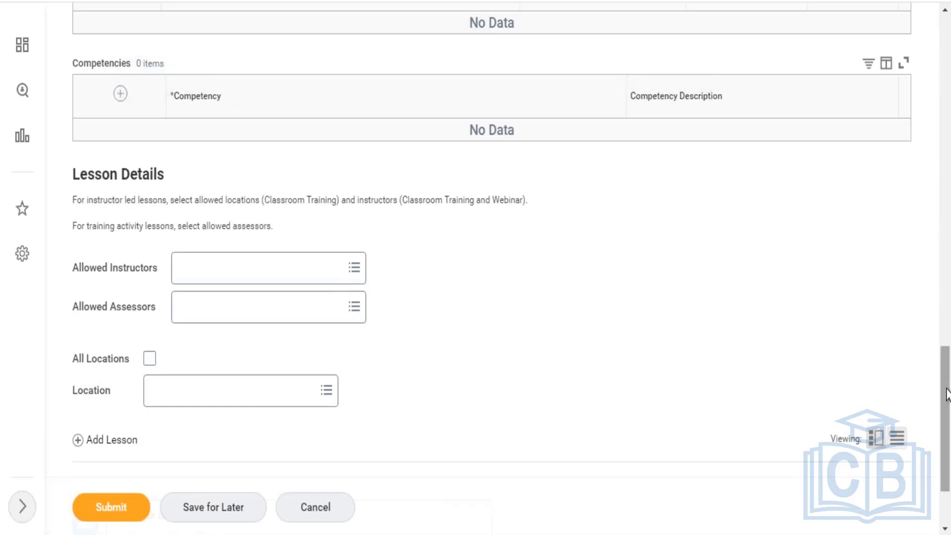
left_click_drag(947, 394, 947, 445)
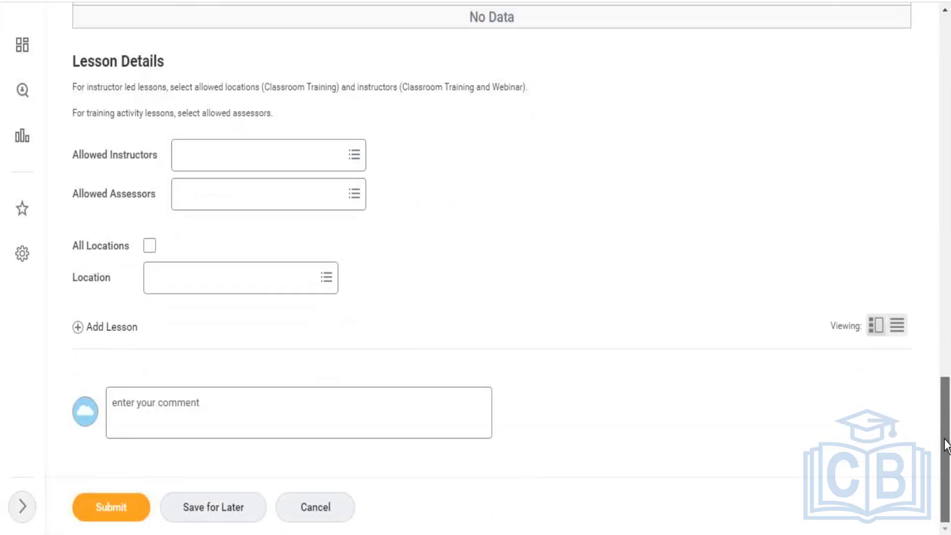
mouse_move(946, 444)
left_mouse_down()
mouse_move(947, 372)
mouse_move(948, 448)
left_mouse_up()
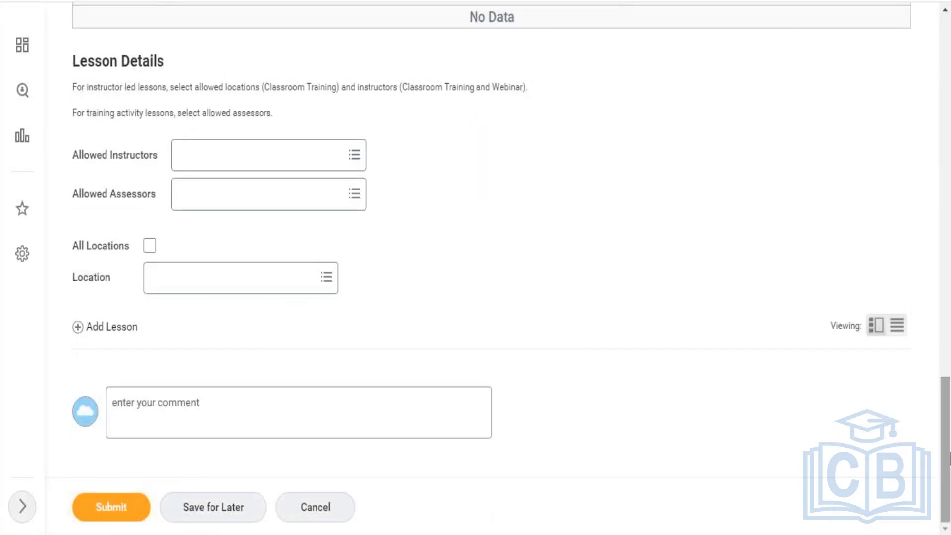
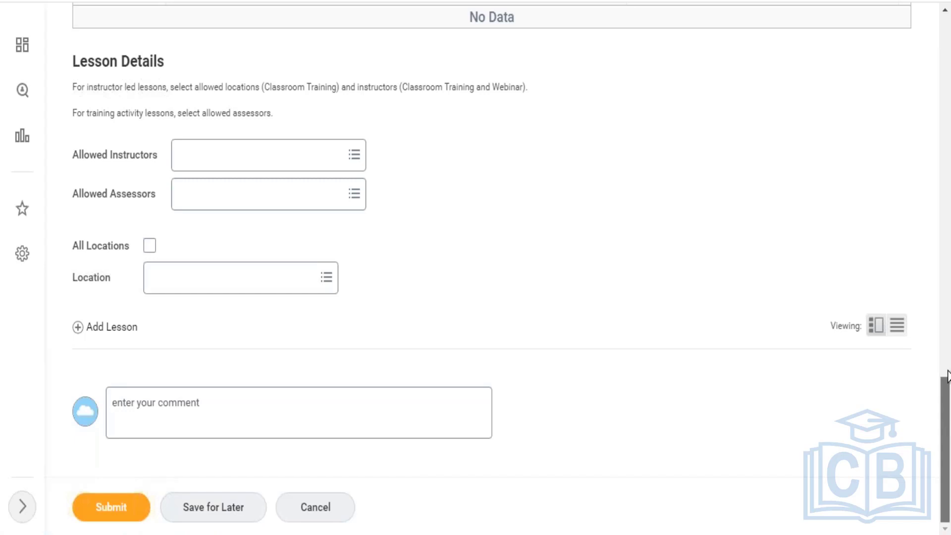
left_click_drag(947, 419, 949, 12)
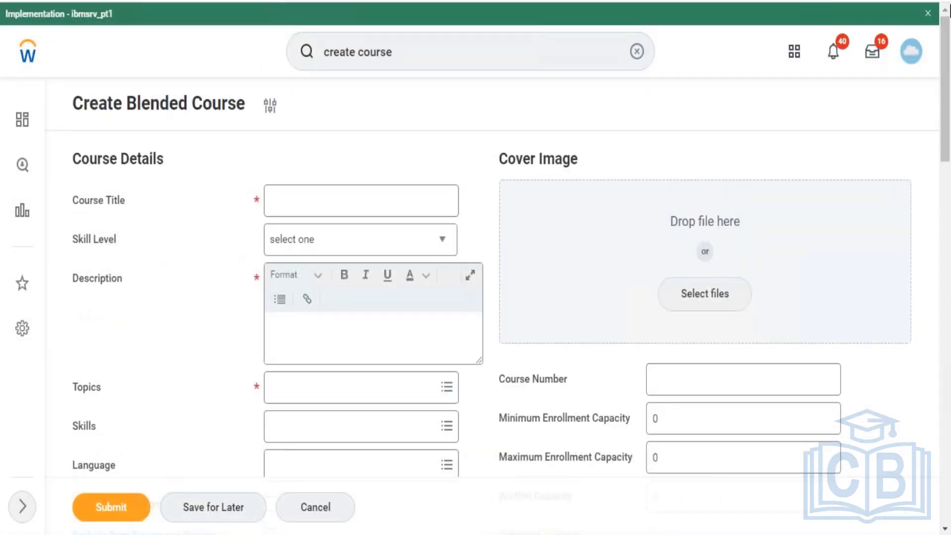